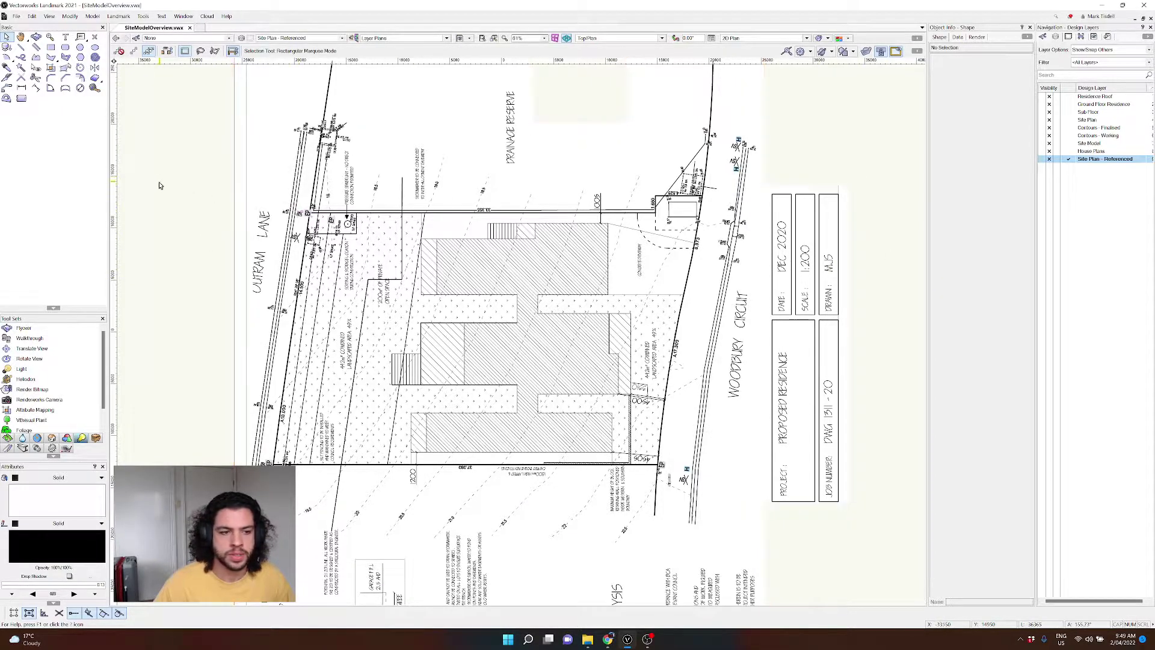
Step: Start a polyline along the first dashed contour near Outram Lane
left_click(36, 57)
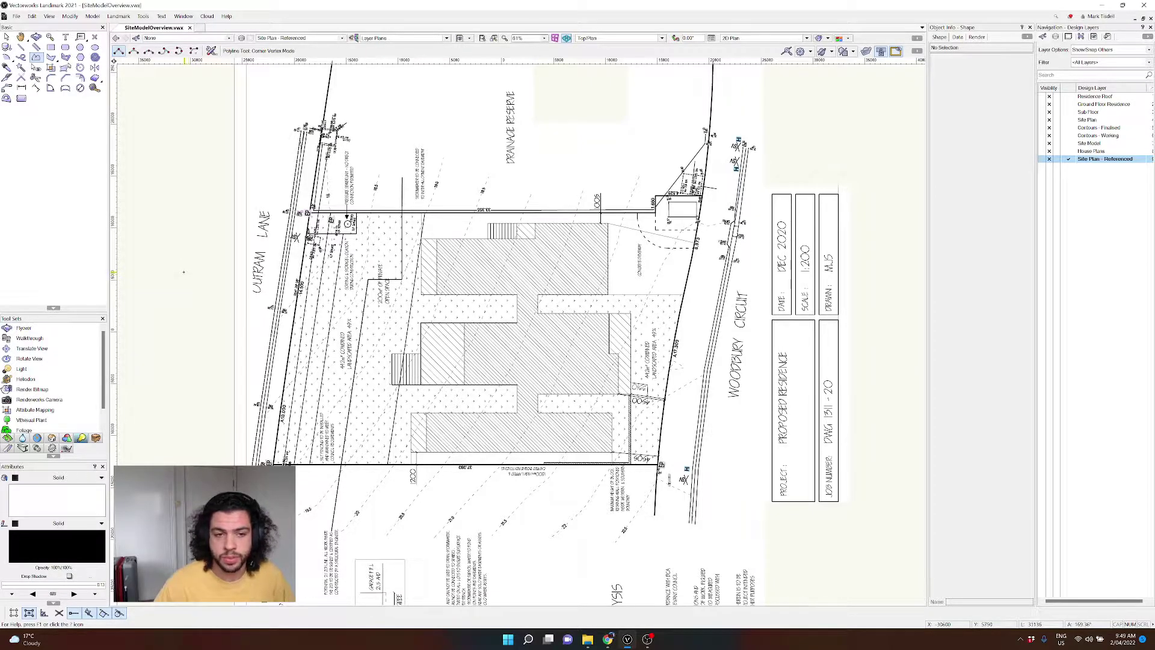
key("x")
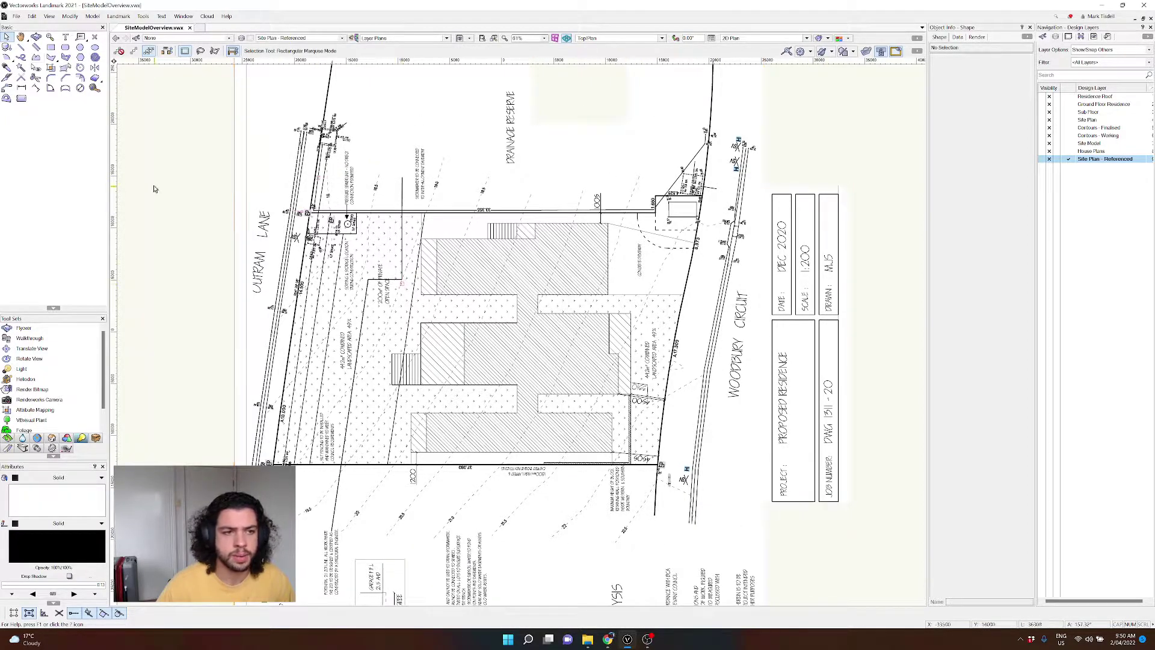
left_click(36, 57)
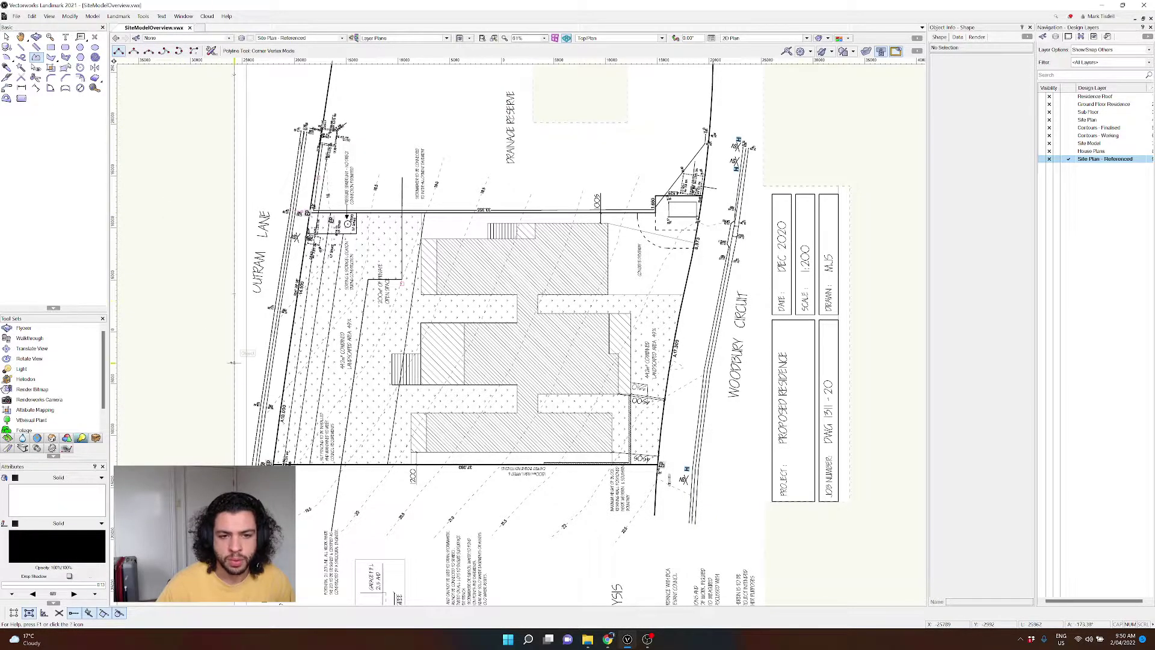
scroll(258, 325, "up", 5)
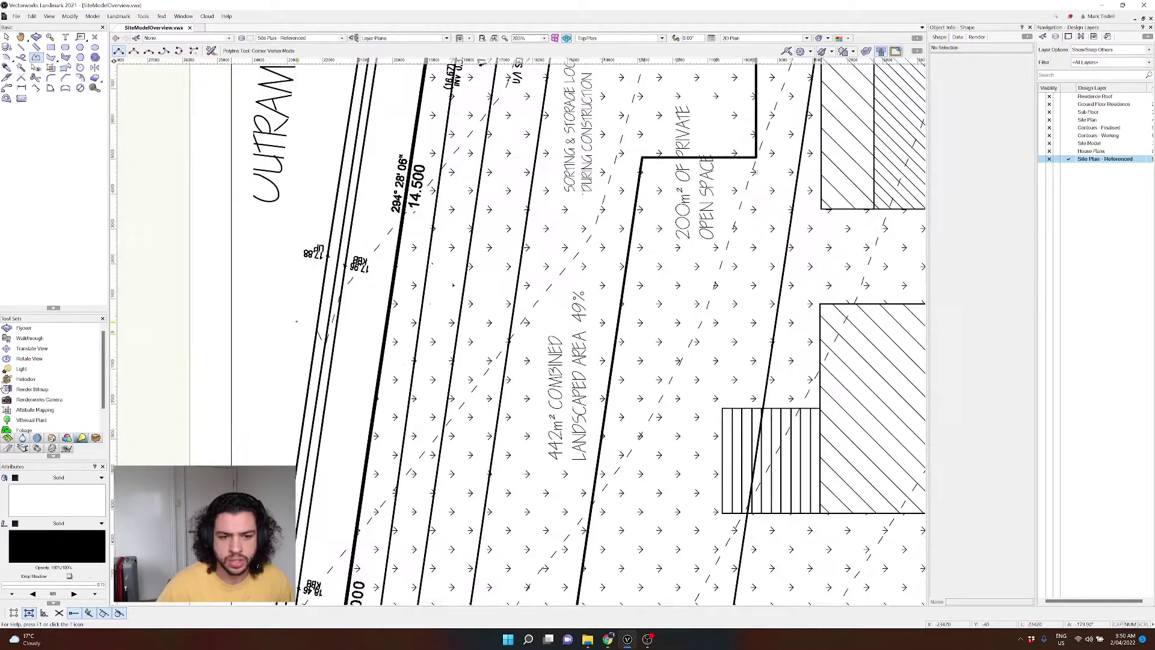
mouse_move(413, 229)
middle_mouse_down()
mouse_move(359, 299)
mouse_move(311, 412)
middle_mouse_up()
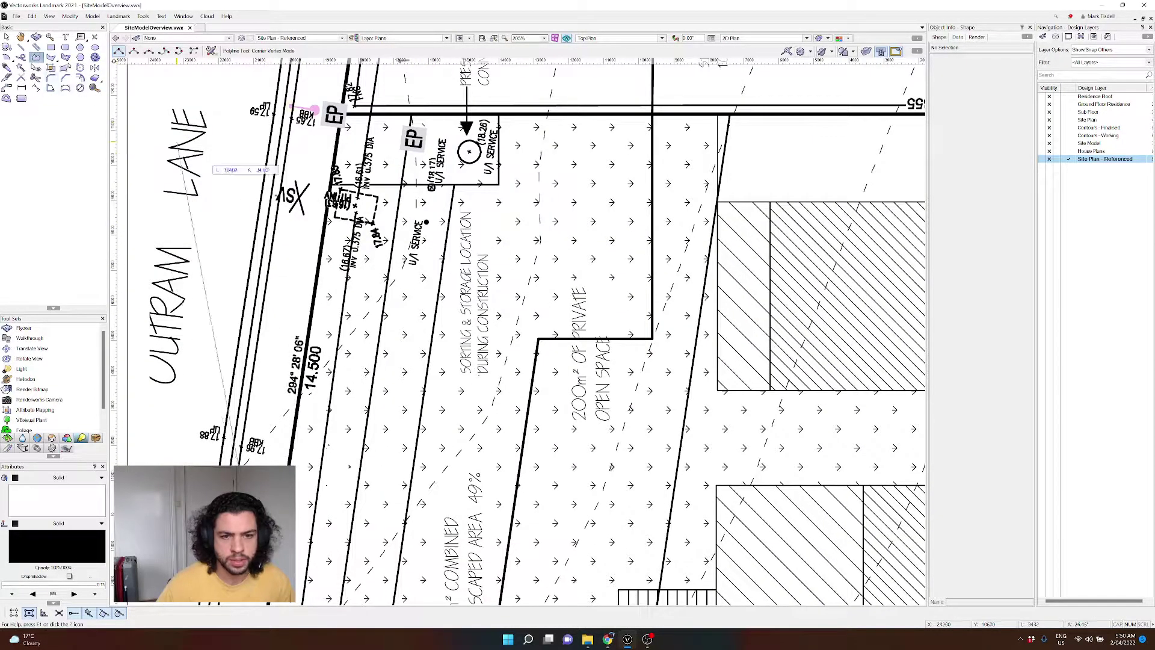
left_click(394, 280)
left_click(419, 193)
Step: Finish the first contour trace past the 18 label and set its fill to None
middle_click_drag(442, 167, 413, 377)
left_click(391, 337)
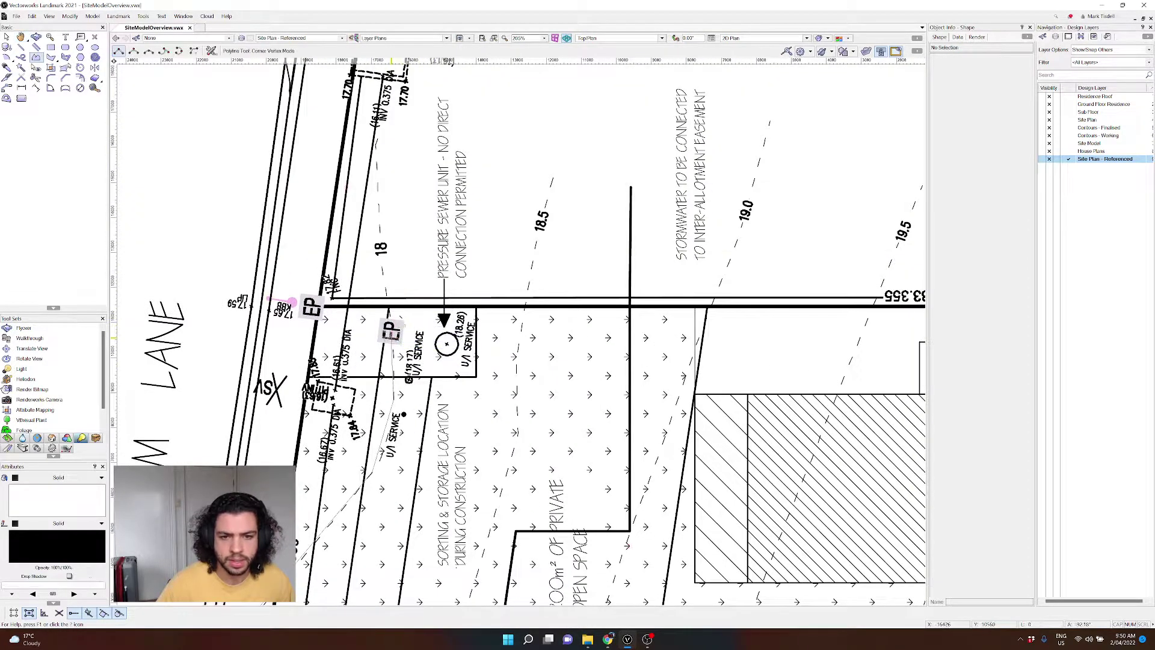
left_click(382, 248)
middle_click_drag(391, 236, 370, 304)
left_click(356, 213)
left_click(357, 213)
scroll(417, 283, "down", 1)
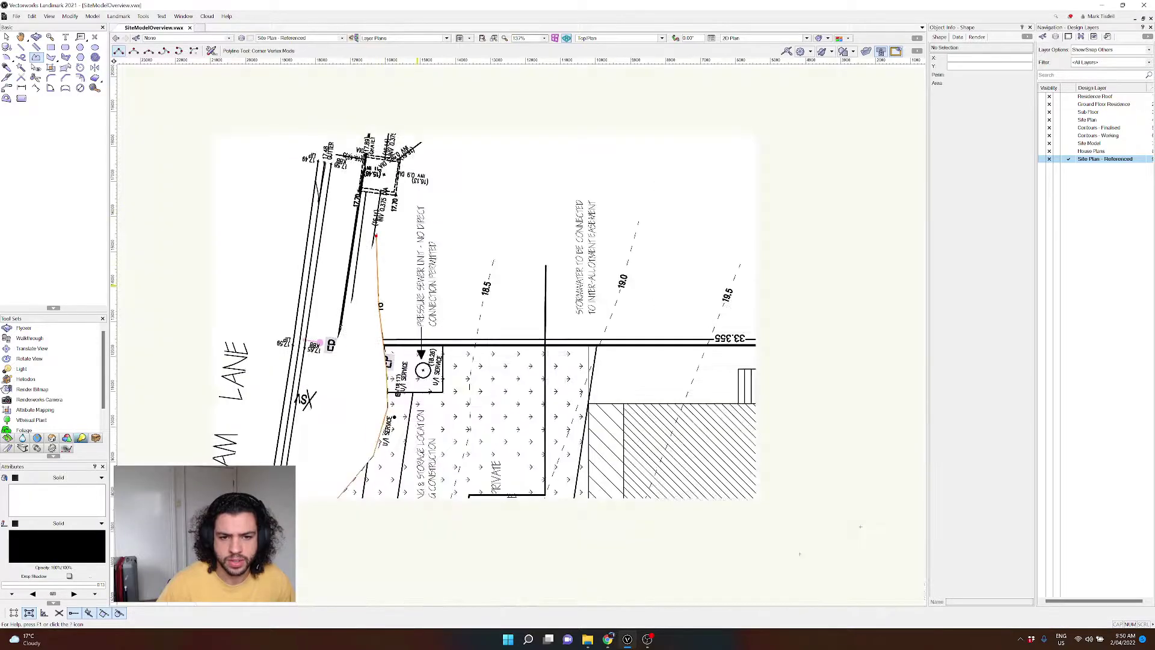
left_click(54, 478)
left_click(50, 488)
Step: Trace the second dashed contour line as a polyline down to its end
middle_click_drag(322, 445, 349, 298)
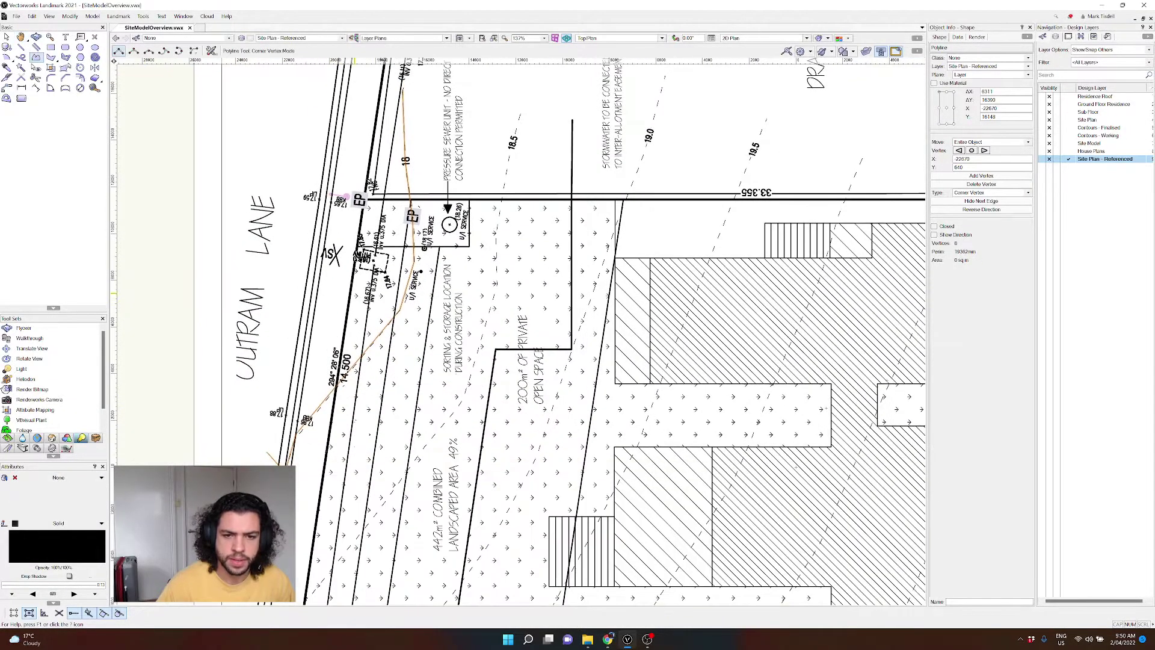
left_click(520, 113)
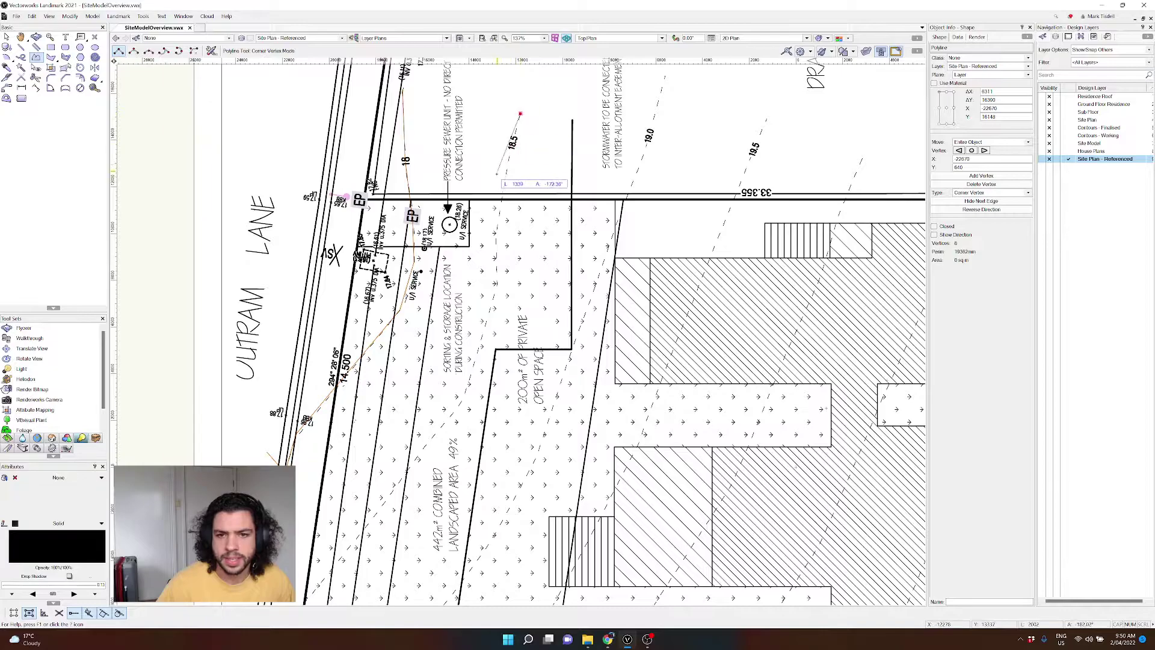
left_click(504, 182)
left_click(496, 267)
left_click(479, 347)
left_click(459, 413)
middle_click_drag(326, 580, 443, 375)
left_click(394, 428)
left_click(367, 473)
double_click(337, 456)
scroll(408, 320, "down", 2)
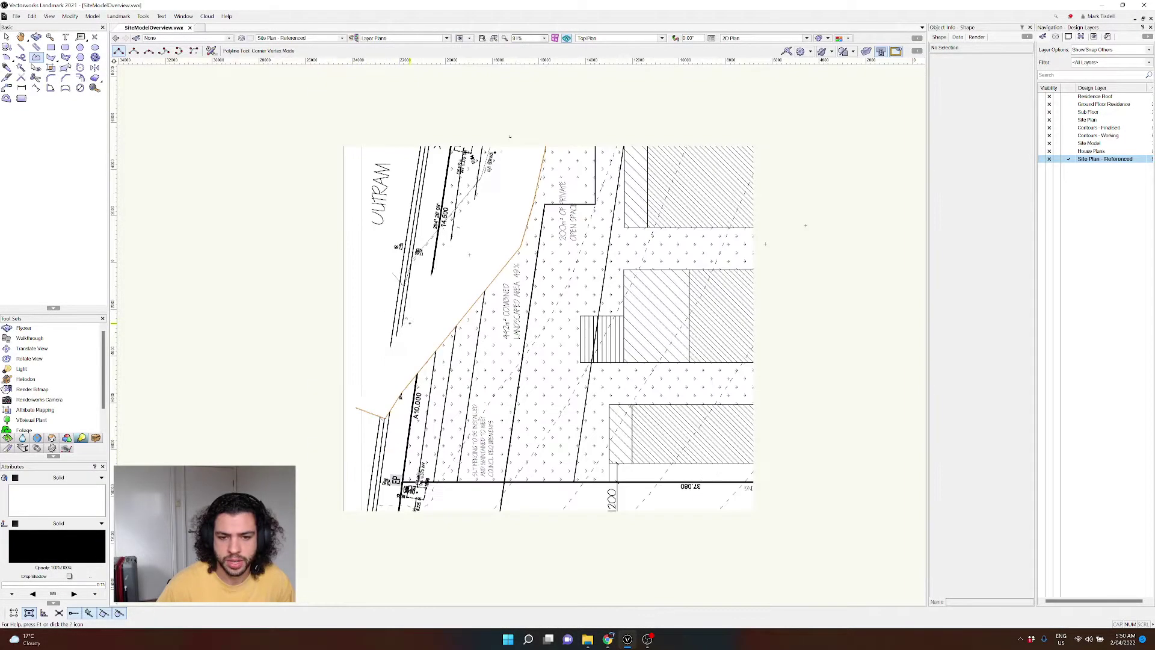
Step: Make the second contour unfilled and set the default fill to None
left_click(45, 496)
left_click(24, 488)
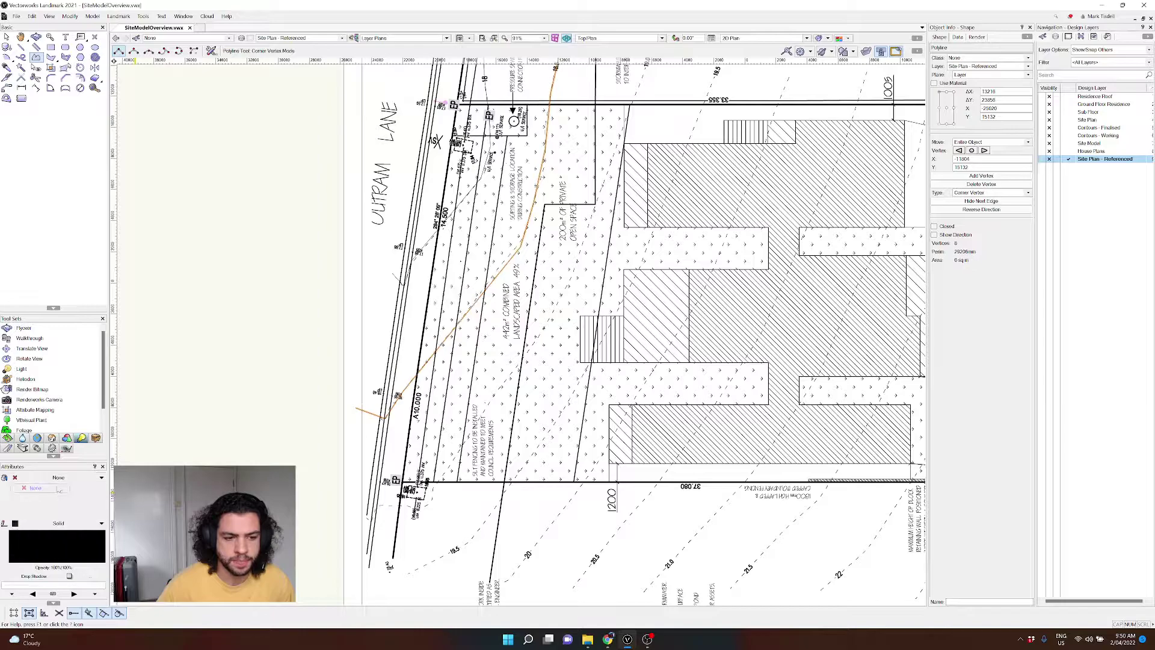
key("x")
key("x")
left_click(62, 480)
left_click(53, 488)
middle_click_drag(295, 335, 215, 435)
key("p")
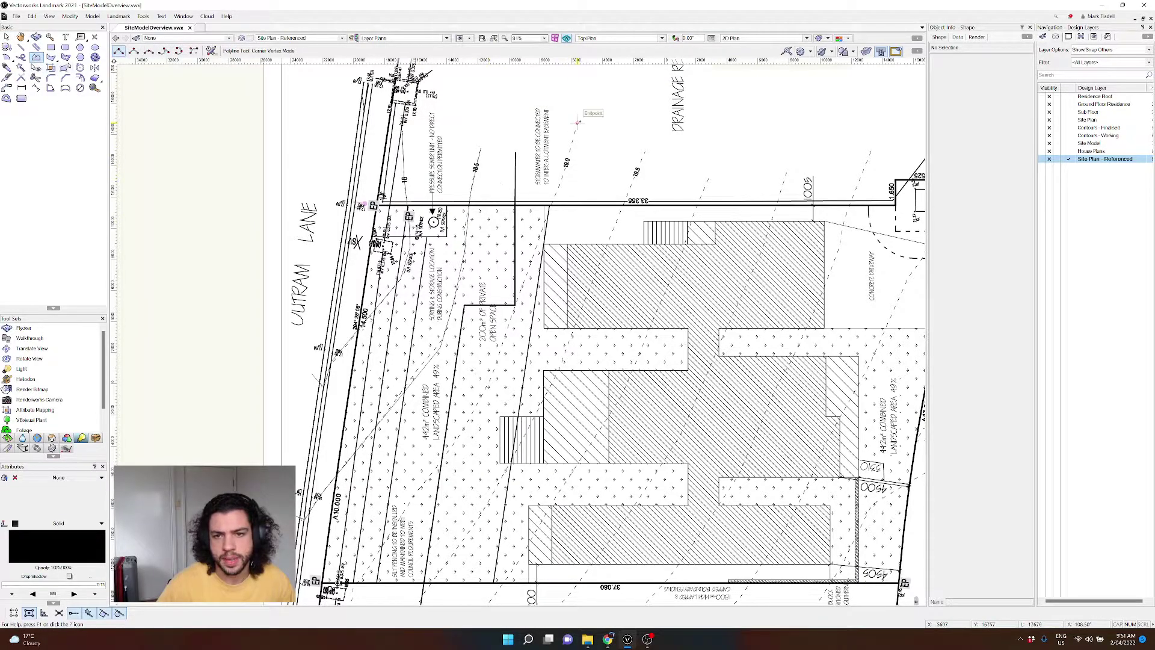
Step: Trace the next two dashed contours as polylines
left_click(515, 307)
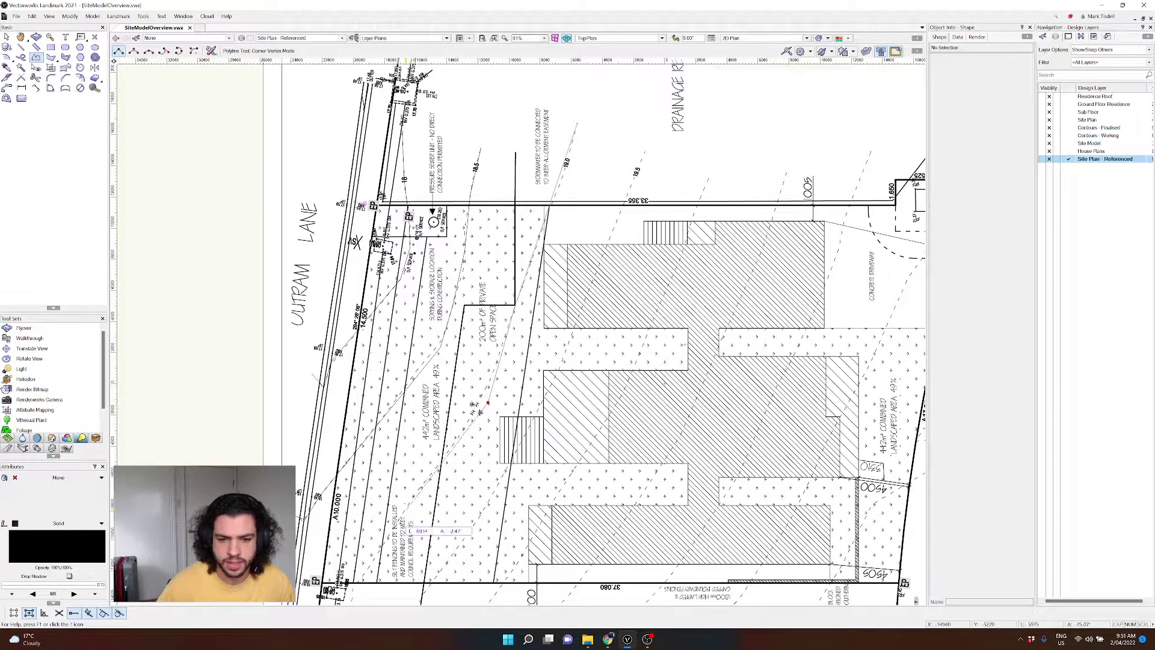
middle_click_drag(342, 586, 342, 425)
left_click(333, 473)
left_click(286, 459)
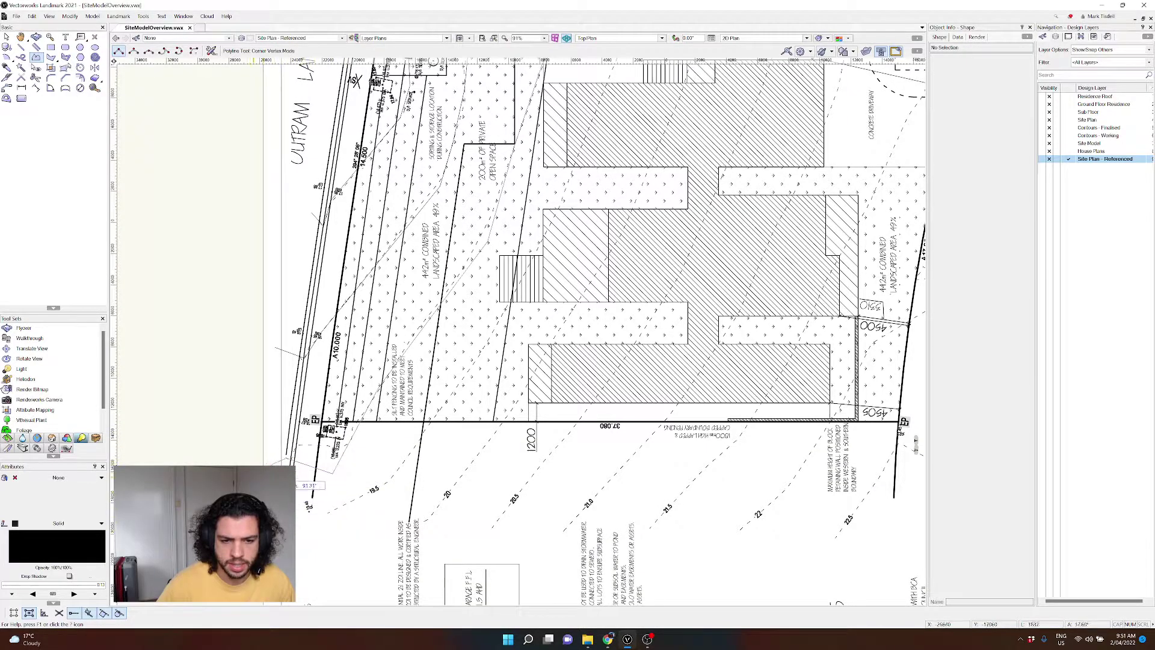
double_click(273, 464)
left_click(317, 516)
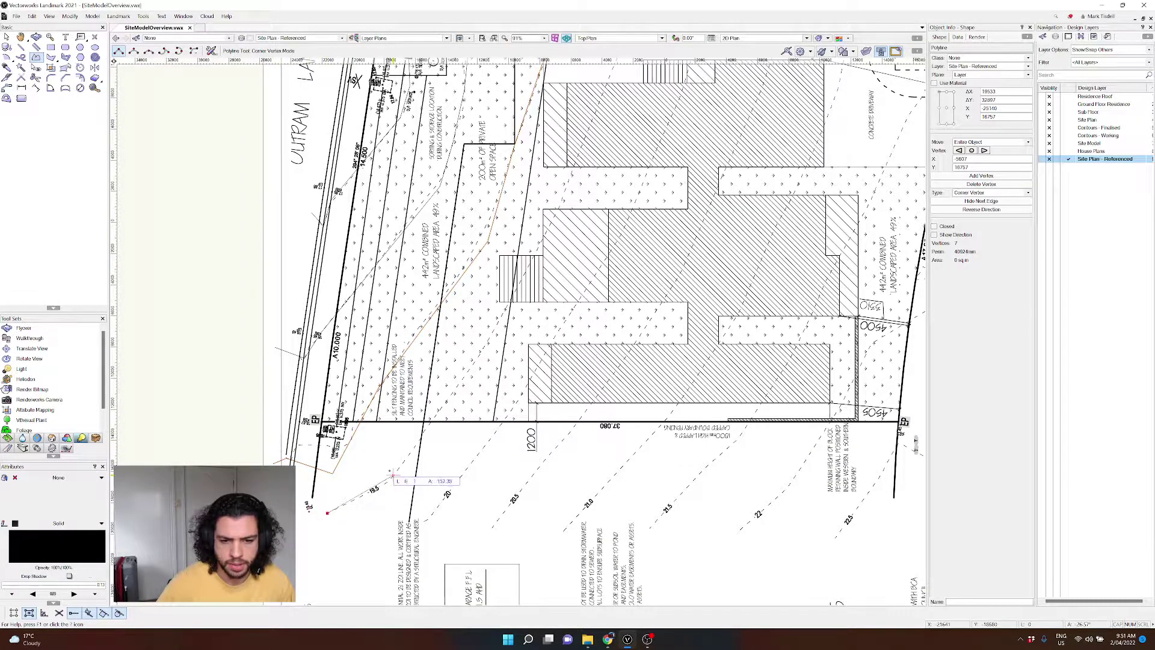
middle_click_drag(570, 208, 457, 376)
left_click(462, 334)
double_click(532, 158)
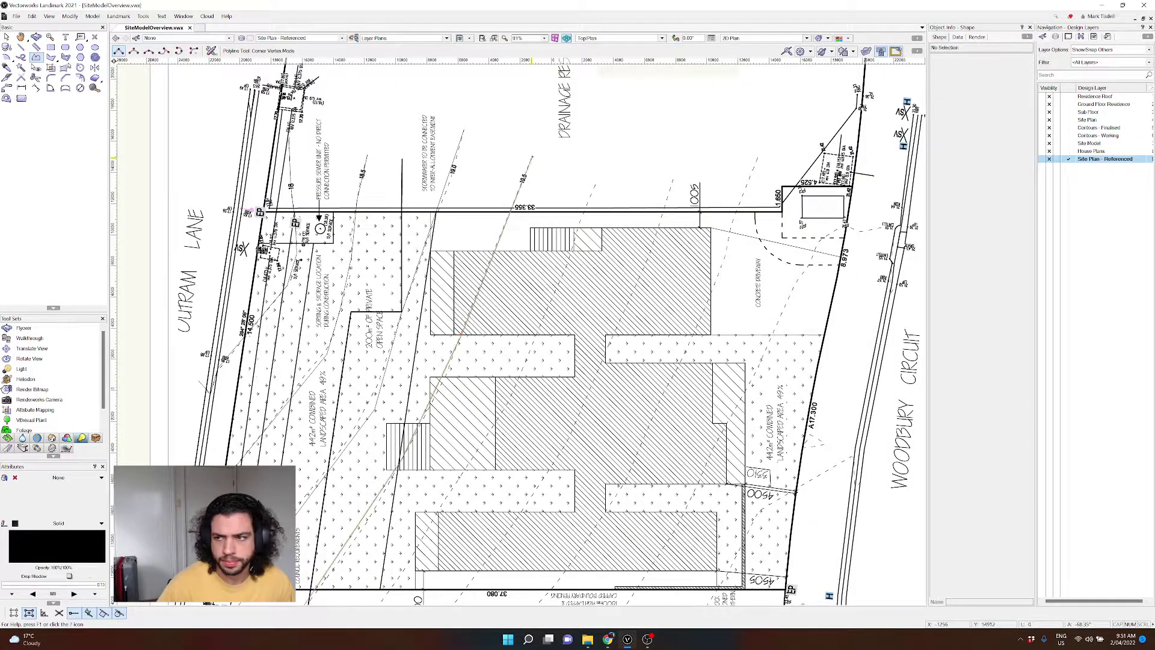
Step: Trace three more dashed contours across the site
left_click(595, 185)
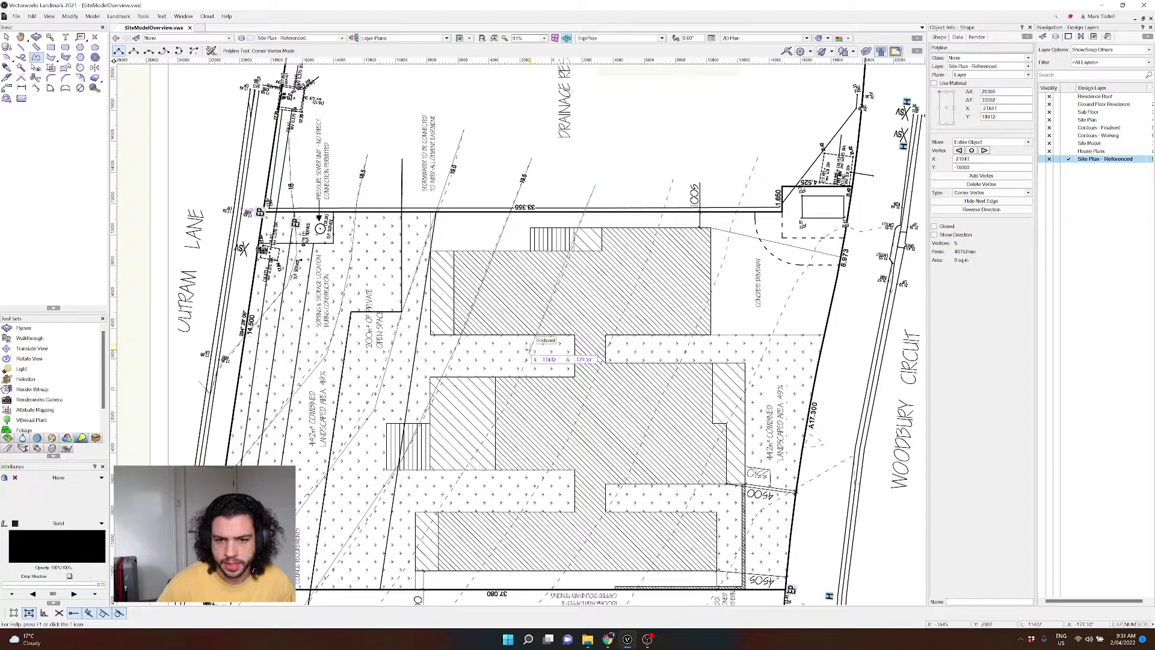
middle_click_drag(426, 513, 469, 380)
left_click(448, 430)
left_click(379, 526)
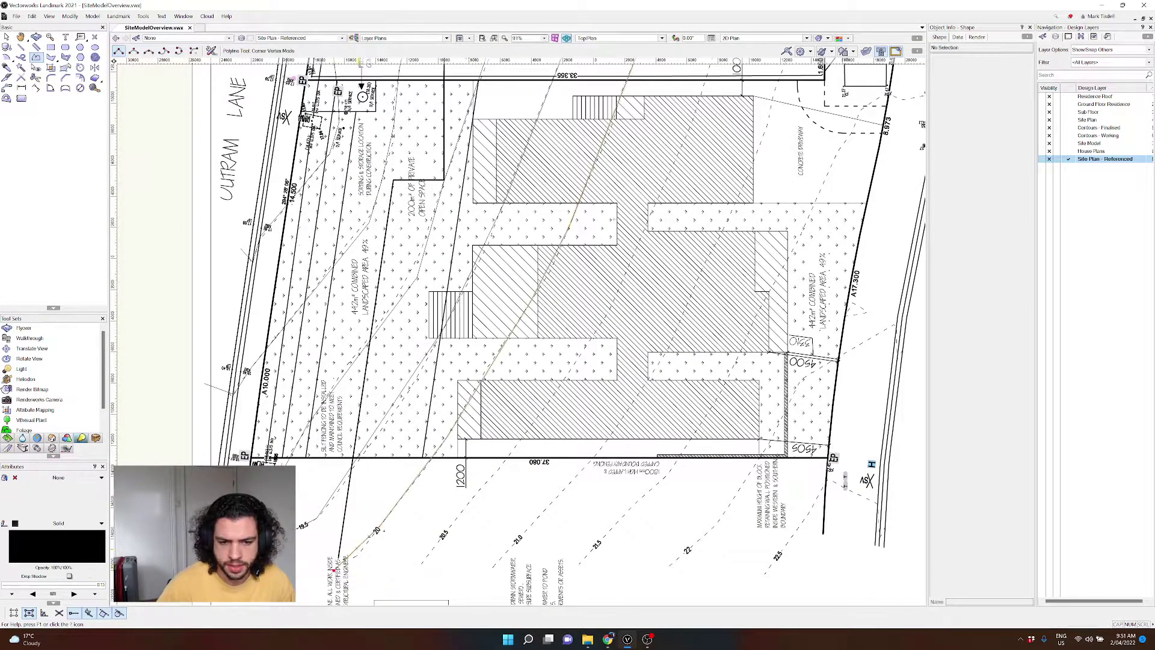
double_click(334, 570)
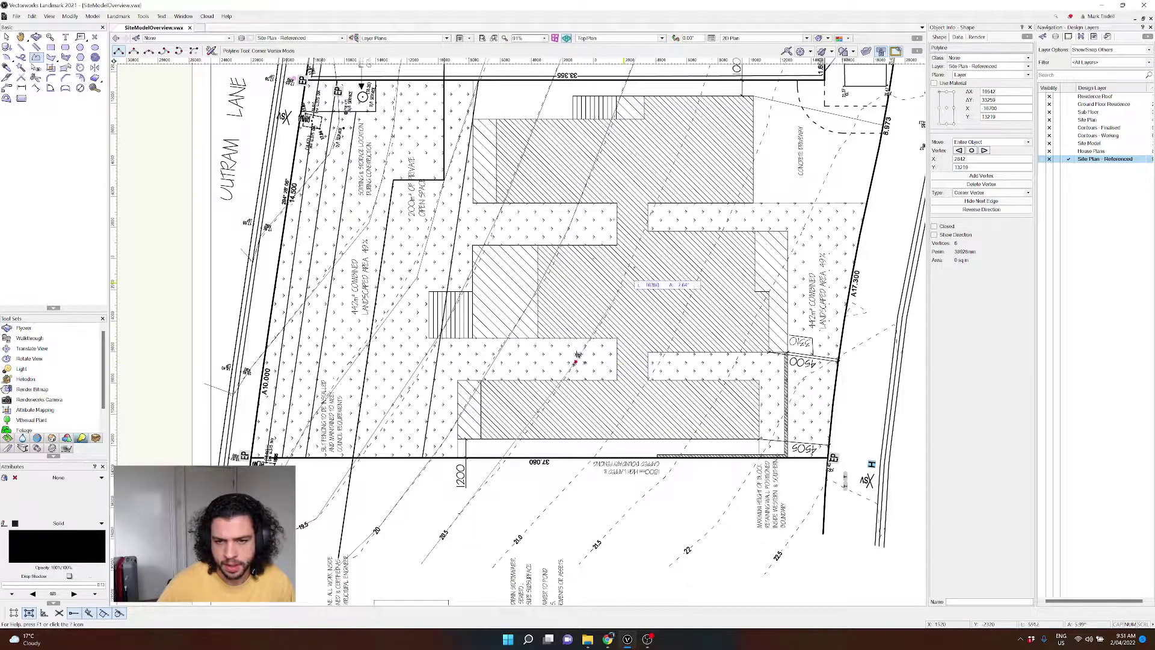
middle_click_drag(641, 259, 477, 458)
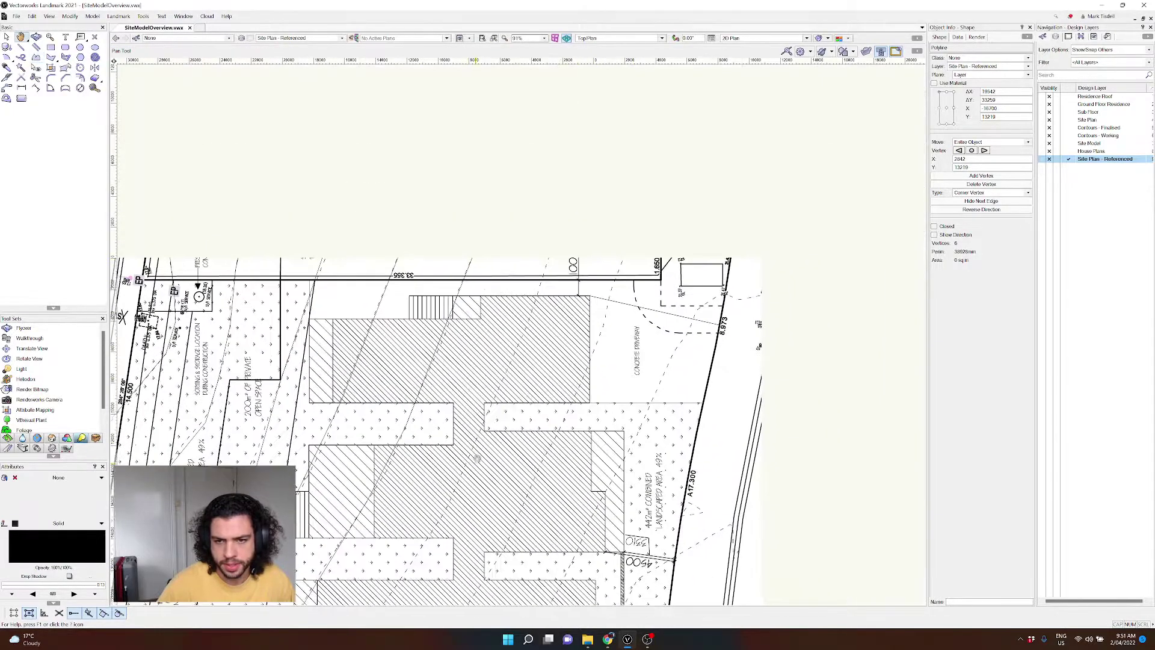
double_click(559, 215)
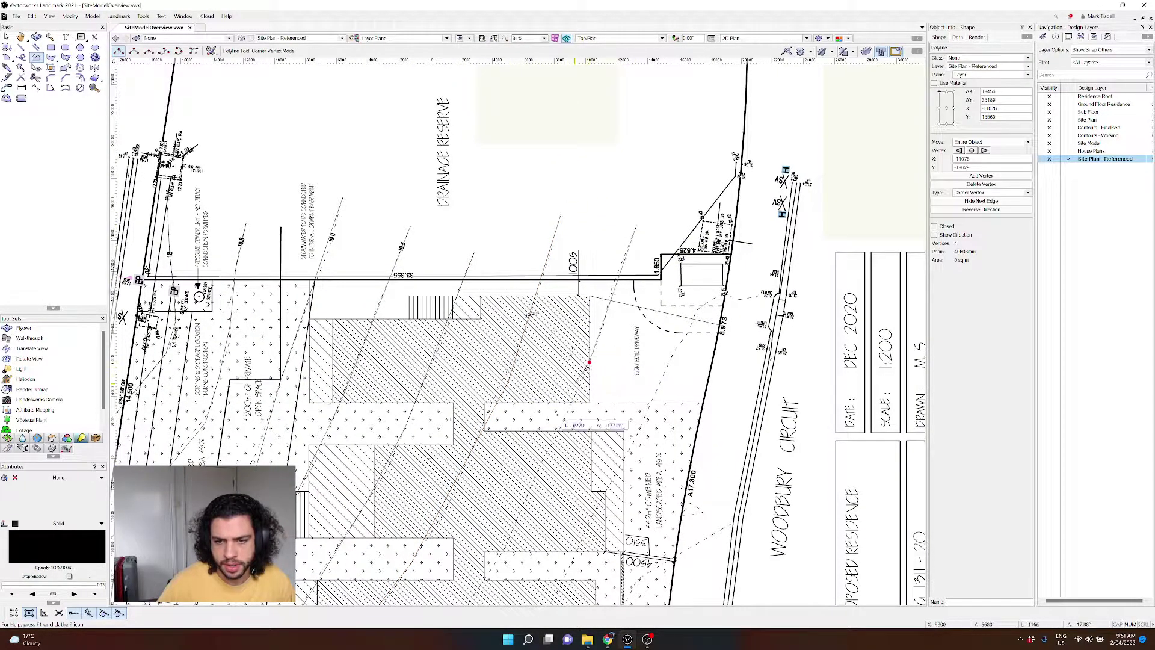
middle_click_drag(537, 440, 602, 245)
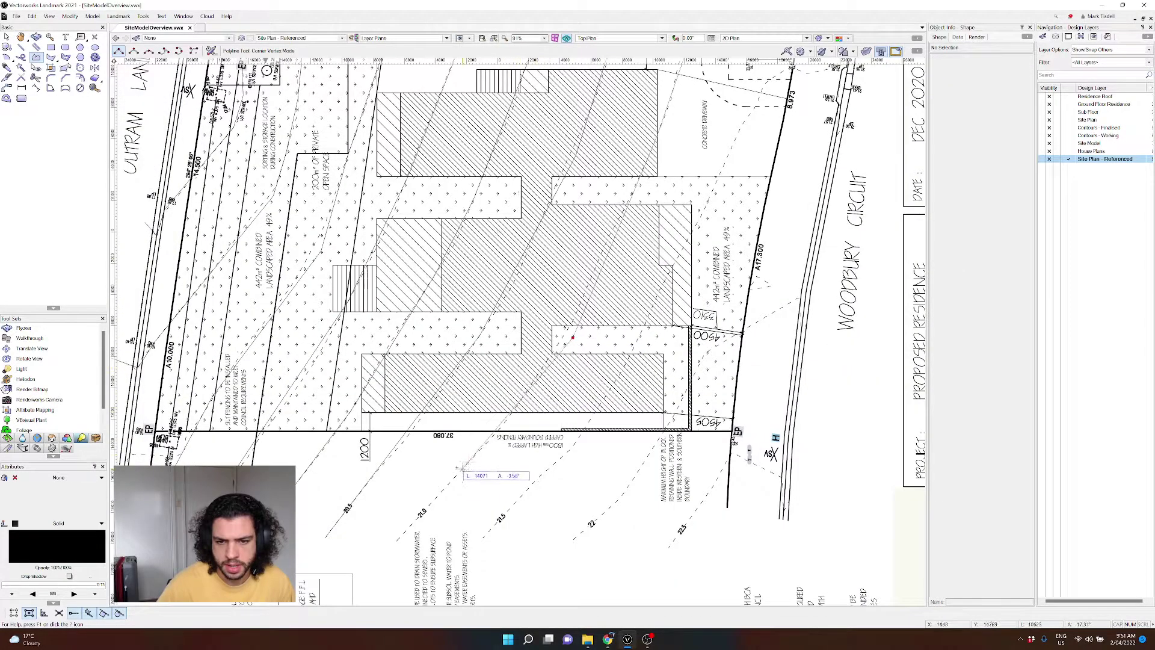
double_click(398, 539)
Step: Trace two more dashed contours on the right side of the site
left_click(484, 536)
middle_click_drag(648, 341, 569, 439)
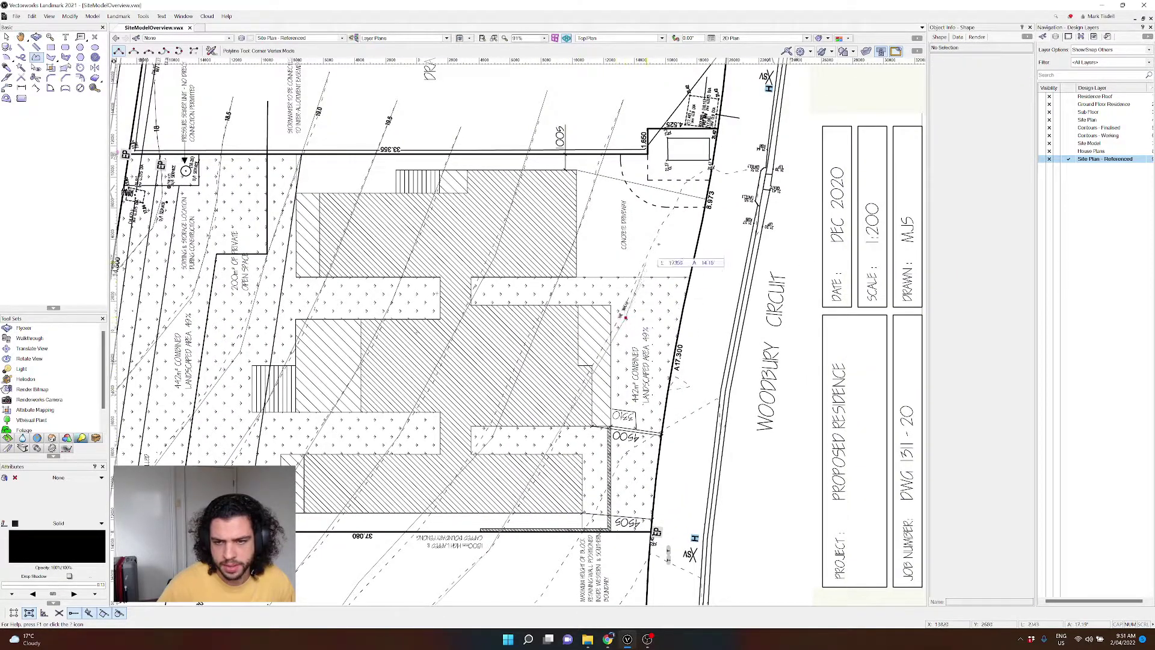
left_click(712, 169)
left_click(728, 173)
double_click(797, 160)
middle_click_drag(665, 305, 654, 197)
left_click(720, 267)
left_click(698, 275)
left_click(694, 241)
left_click(600, 297)
left_click(600, 296)
left_click(524, 428)
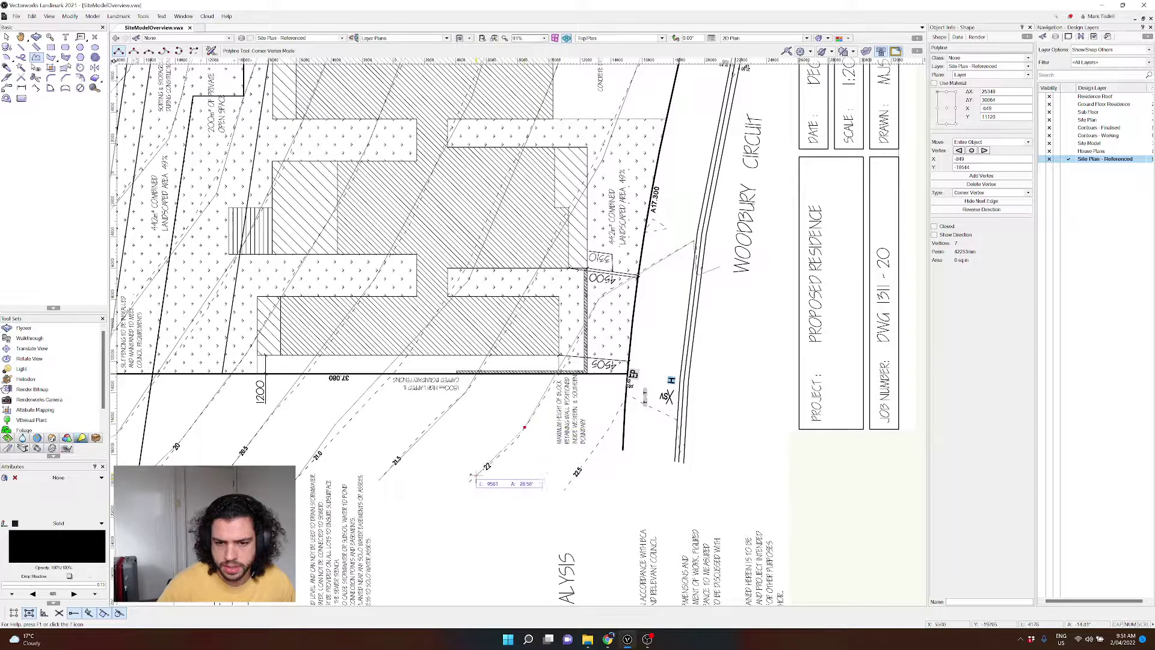
double_click(455, 492)
Step: Trace the last contour near the bottom, down the Woodbury Circuit side
left_click(563, 490)
left_click(626, 394)
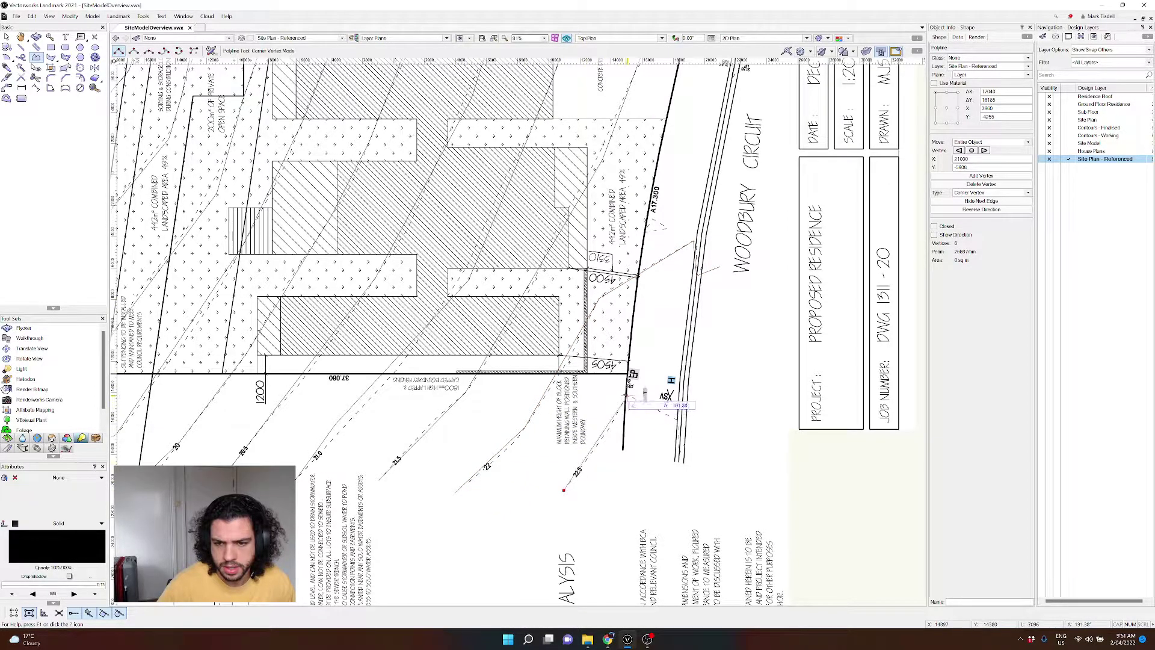
left_click(677, 420)
left_click(680, 452)
double_click(714, 433)
scroll(607, 390, "down", 1)
Step: Select all ten traced contours, excluding the large site outline
key("x")
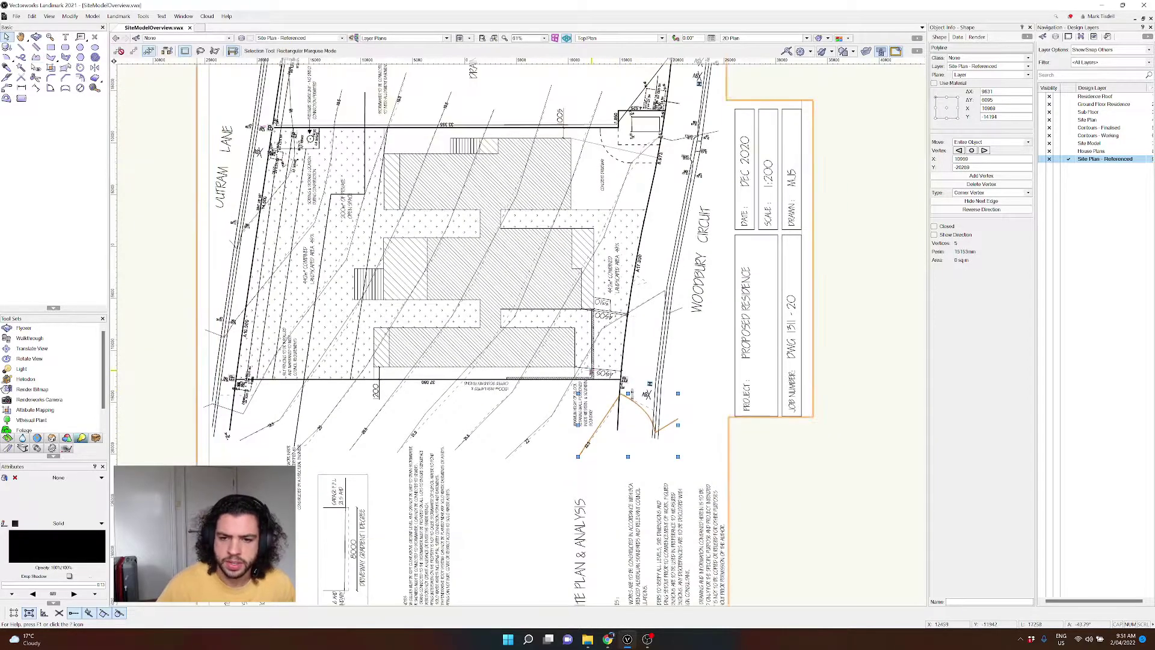
left_click(540, 349, "shift")
left_click(540, 349, "shift")
left_click(493, 340, "shift")
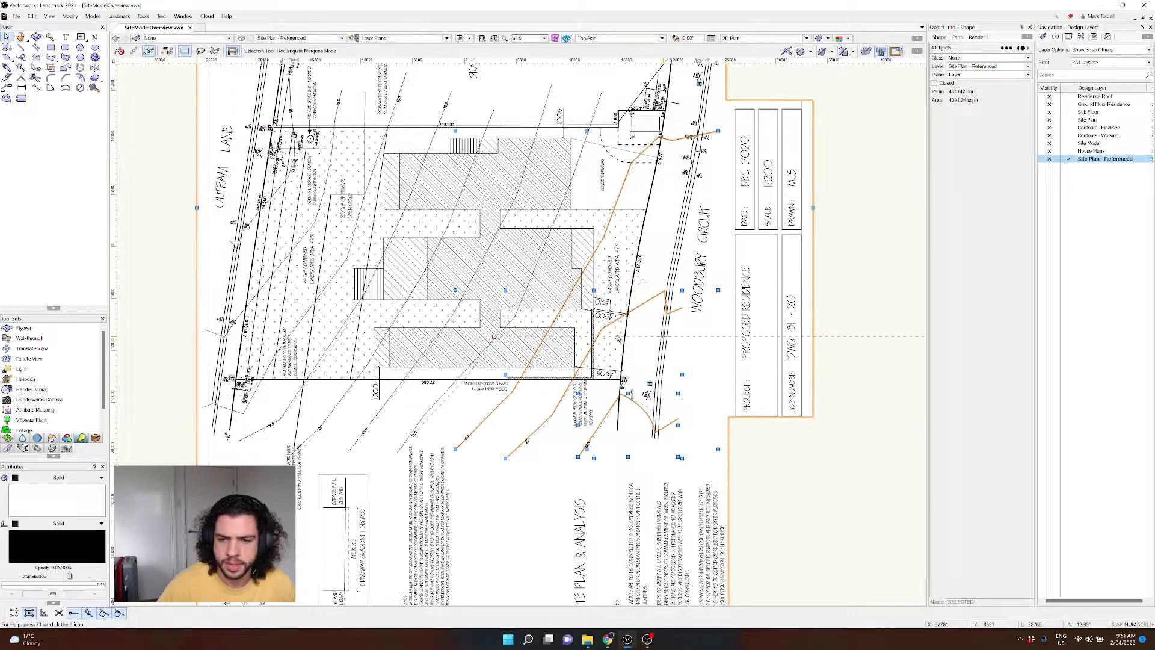
key("ctrl+a")
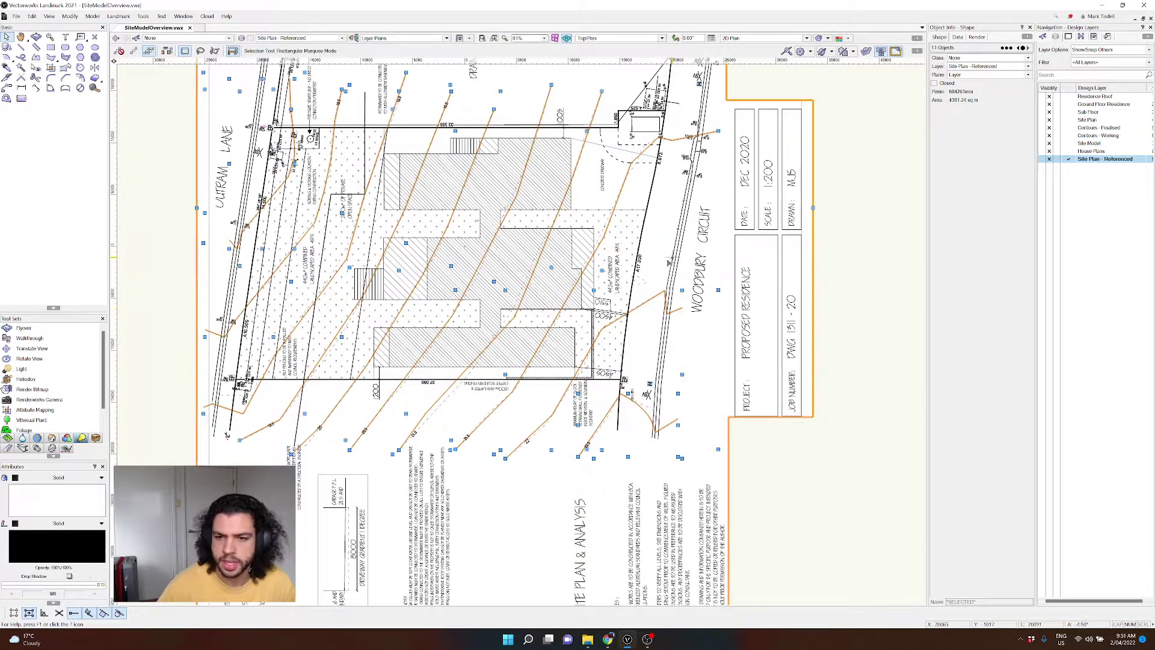
left_click(814, 264, "shift")
scroll(821, 263, "up", 2)
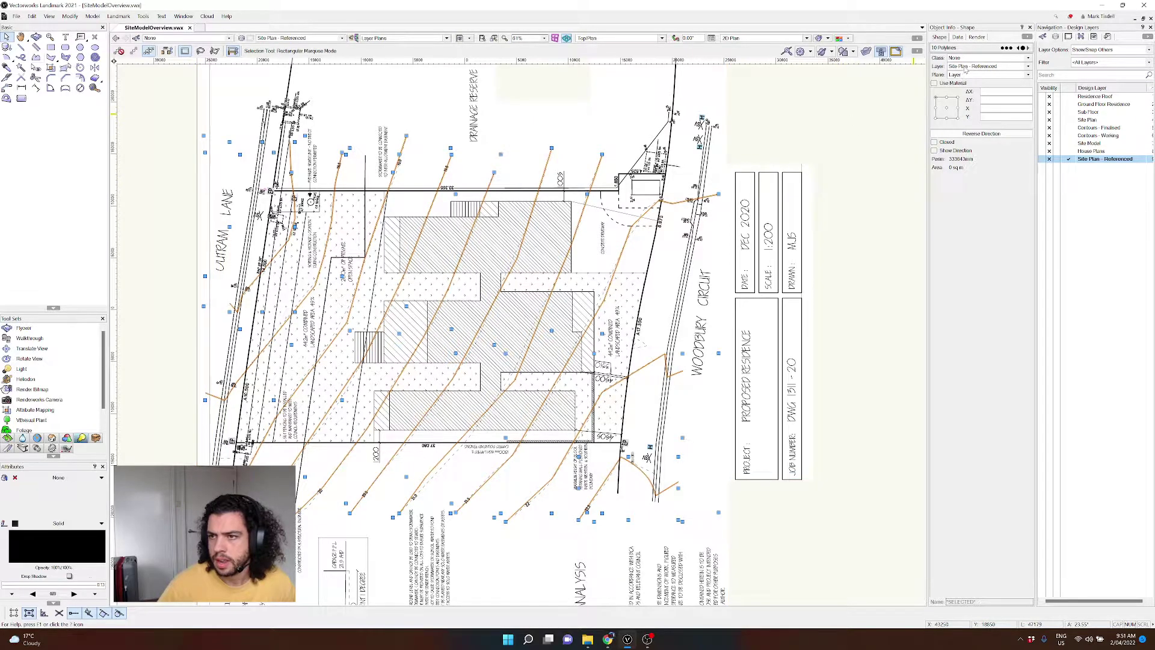
Step: Put the contours on the Contours - Working layer, make it active, and show Site Plan - Referenced
left_click(969, 66)
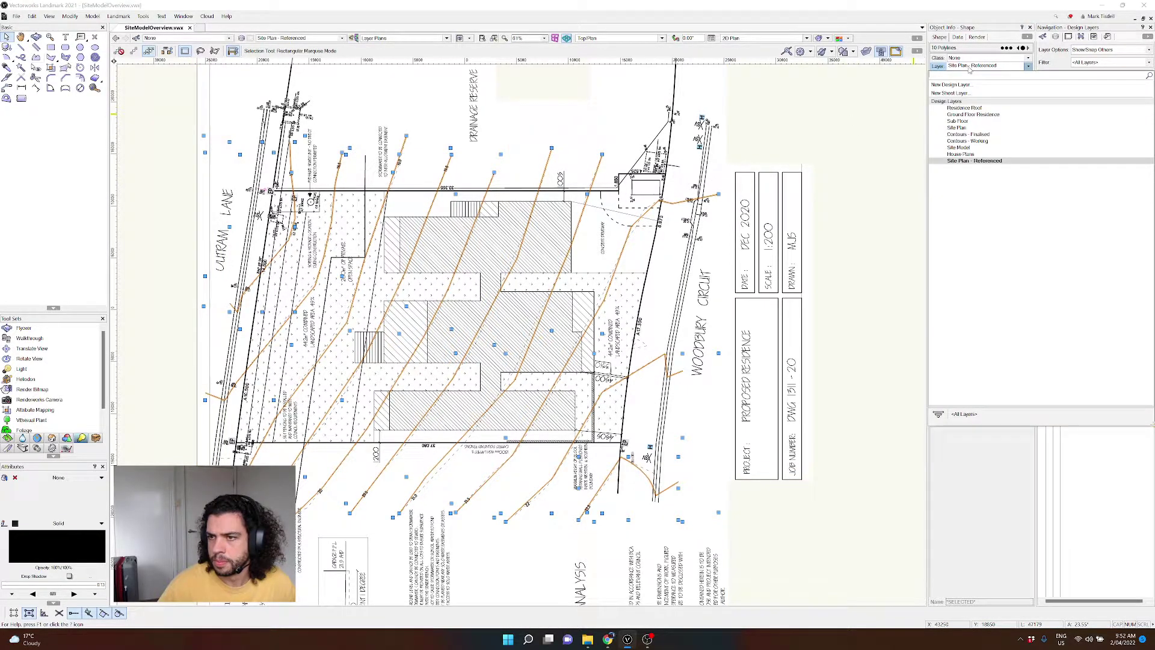
left_click(989, 148)
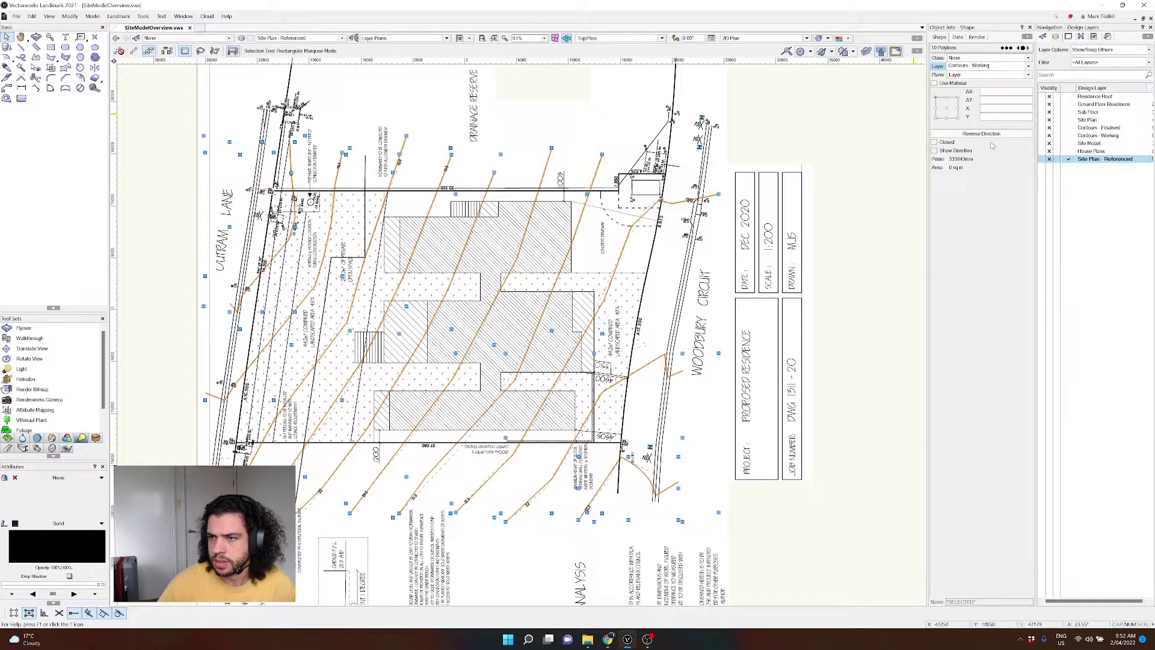
left_click(1068, 136)
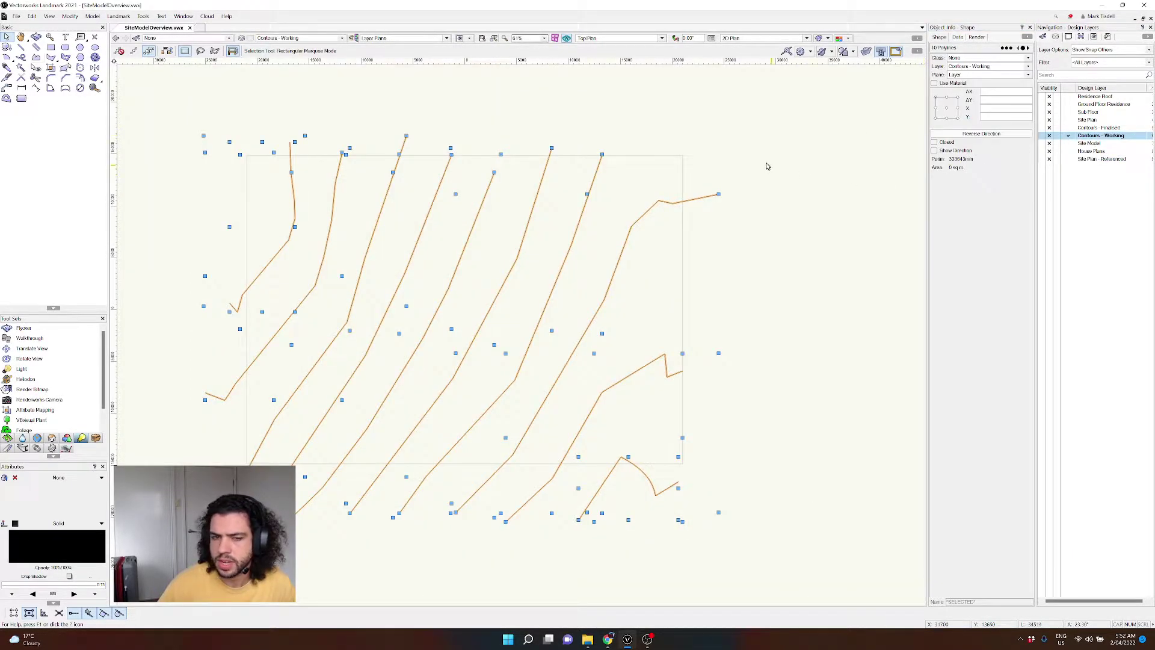
left_click(743, 168)
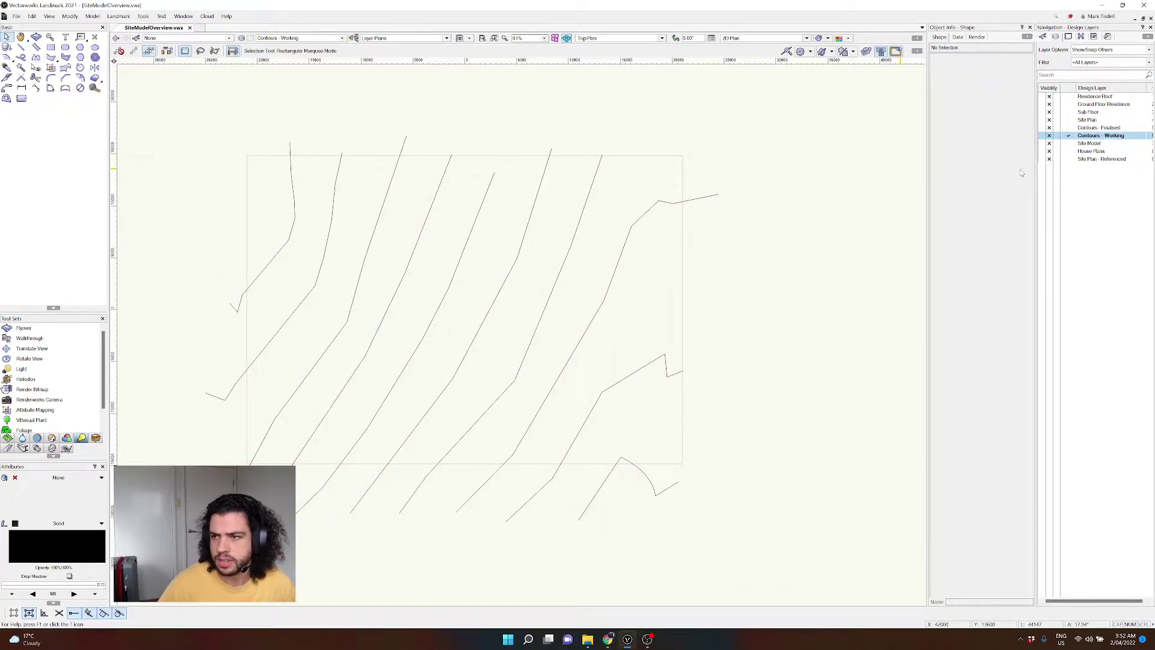
left_click(1041, 159)
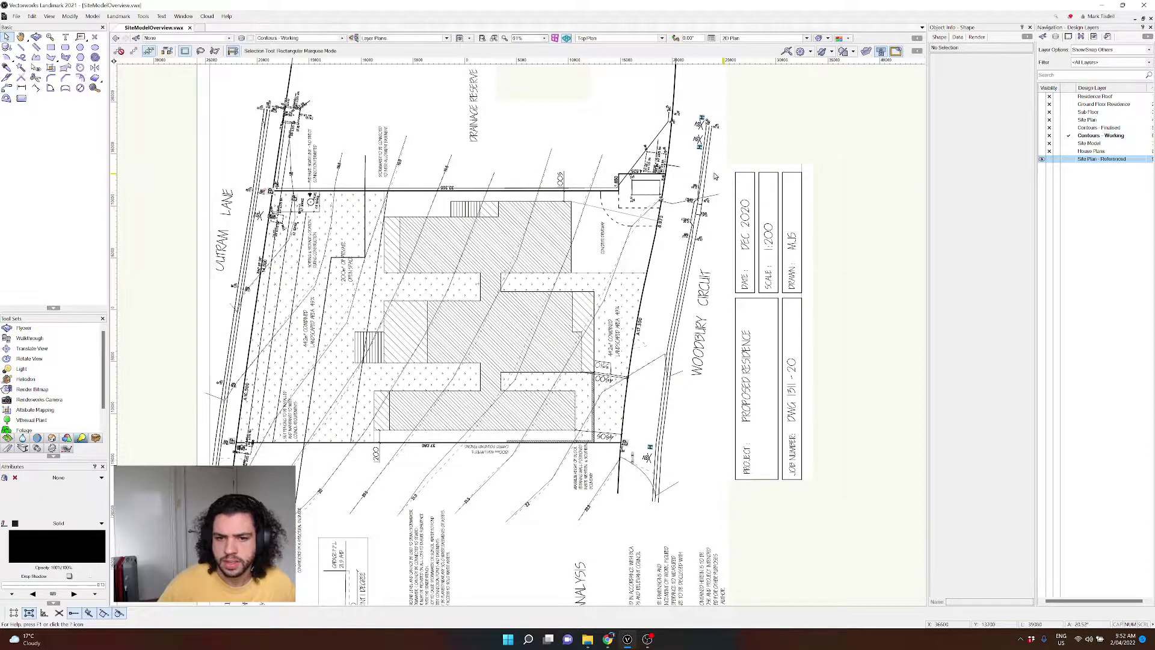
Step: Hide the referenced site plan, orbit to see the flat contours, then select all ten in Top/Plan
left_click(1050, 159)
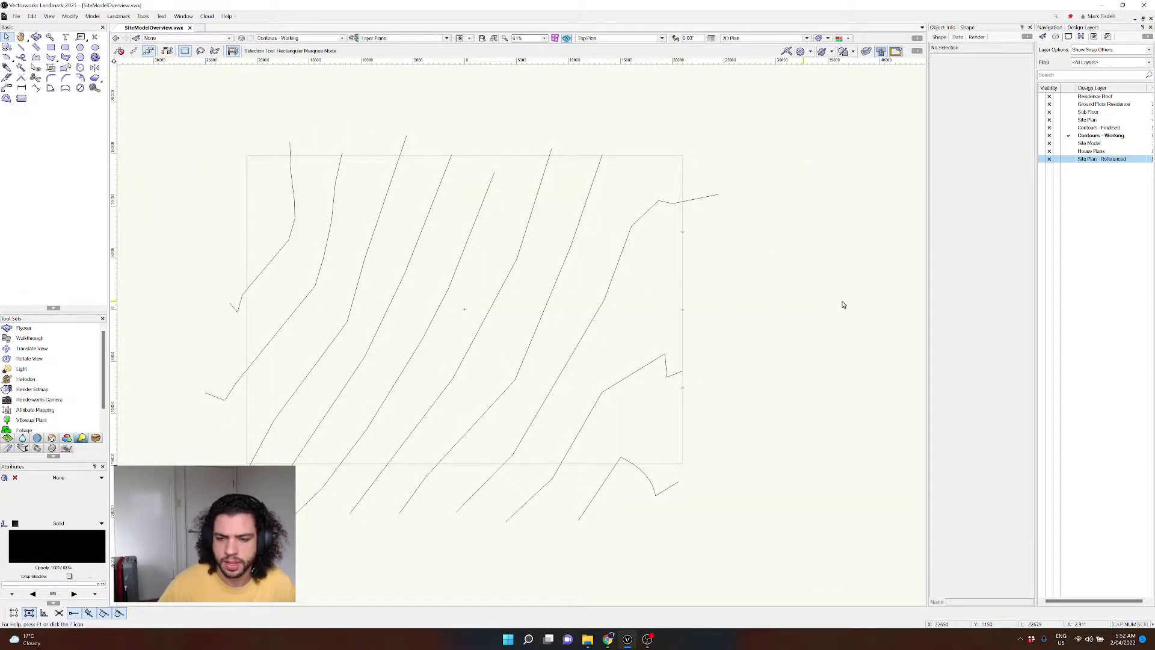
middle_click_drag(753, 309, 739, 209, "shift")
left_click_drag(739, 209, 765, 213)
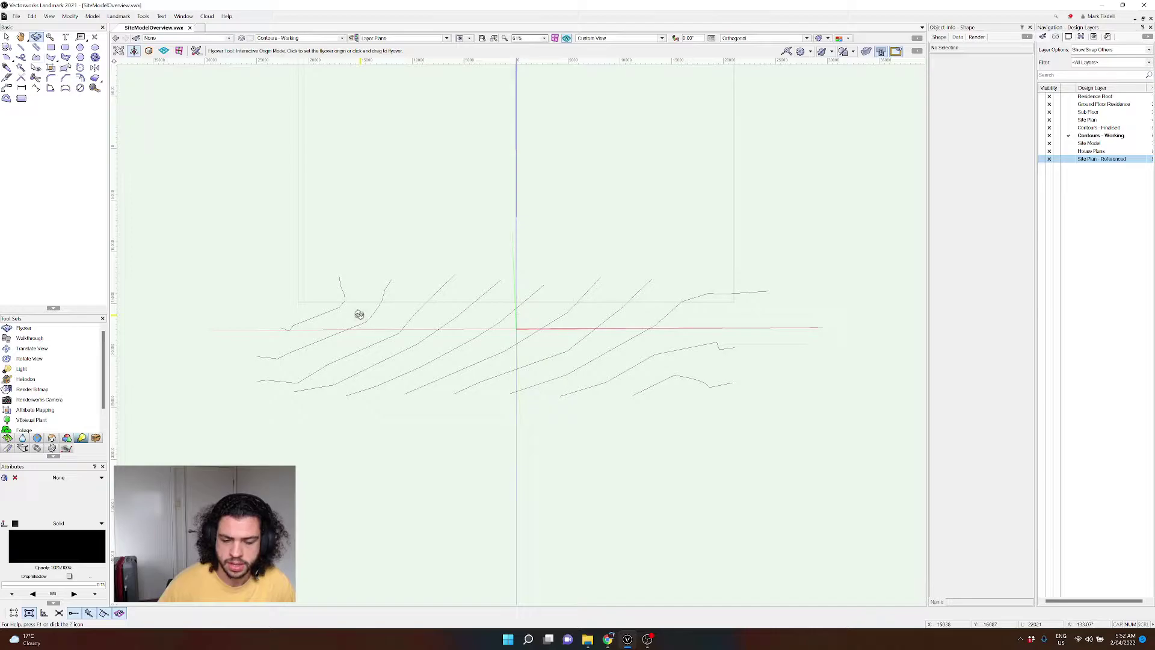
key("F5")
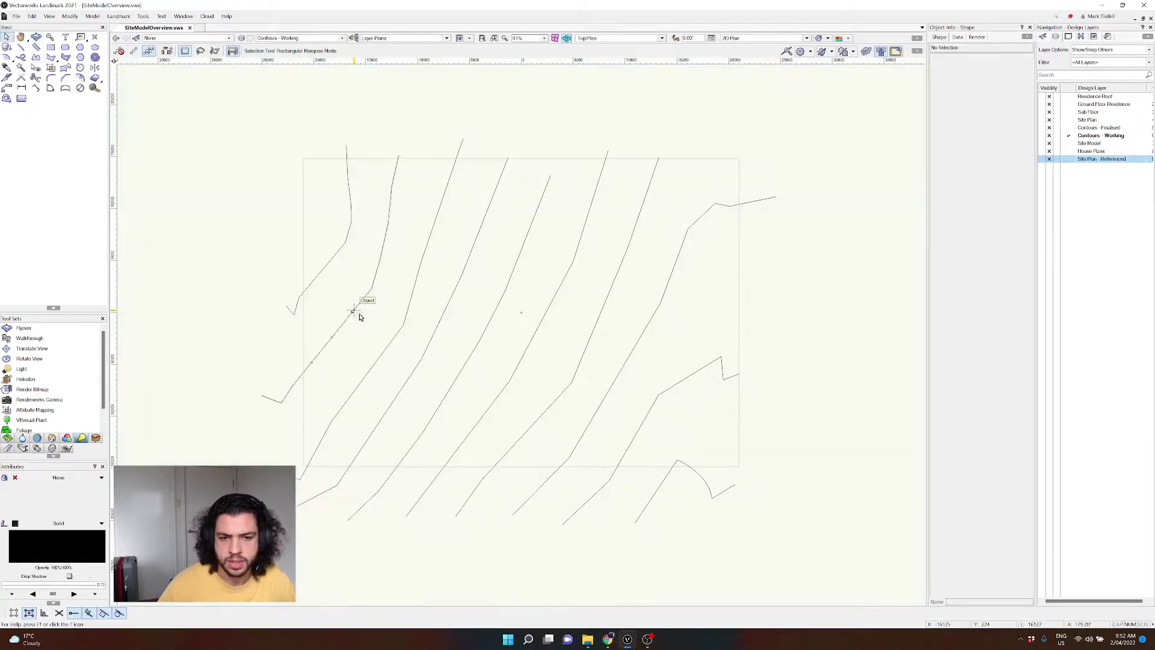
left_click(324, 268)
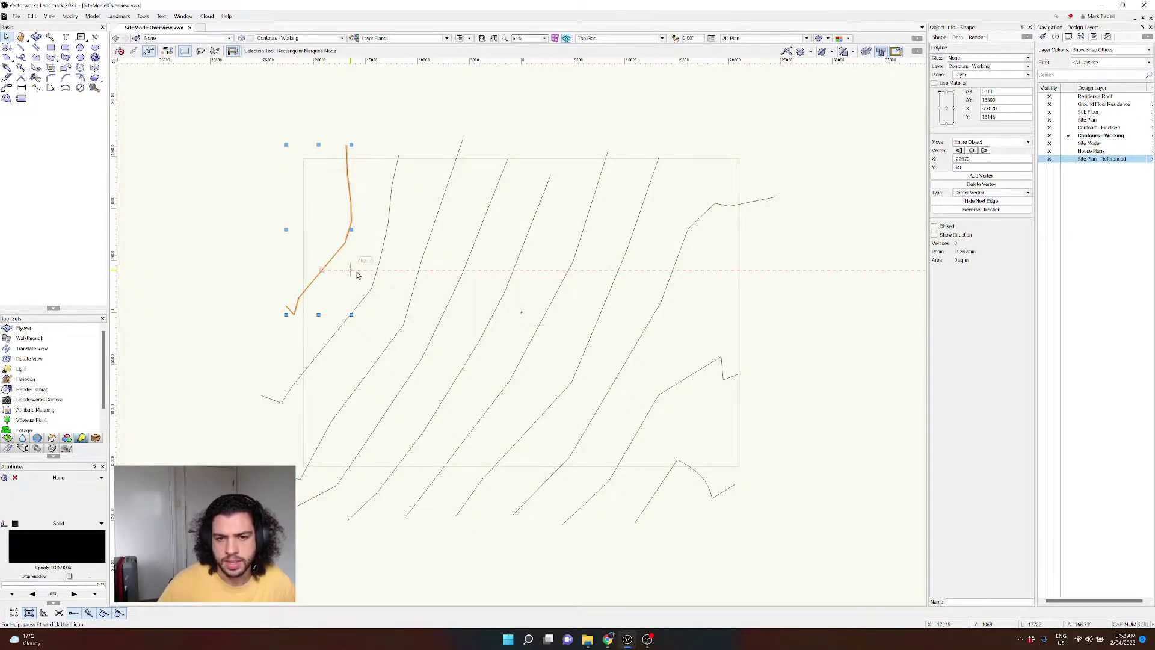
key("ctrl+a")
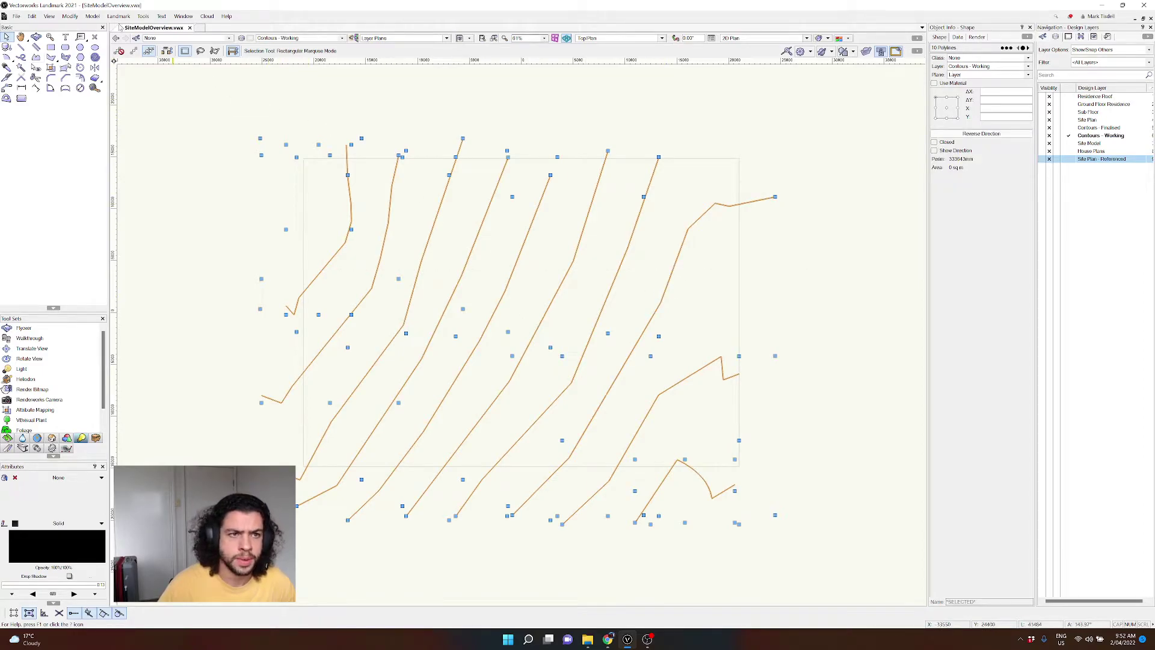
Step: Convert the ten selected contours with Modify > Convert > Convert to 3D Polys
left_click(70, 16)
mouse_move(113, 228)
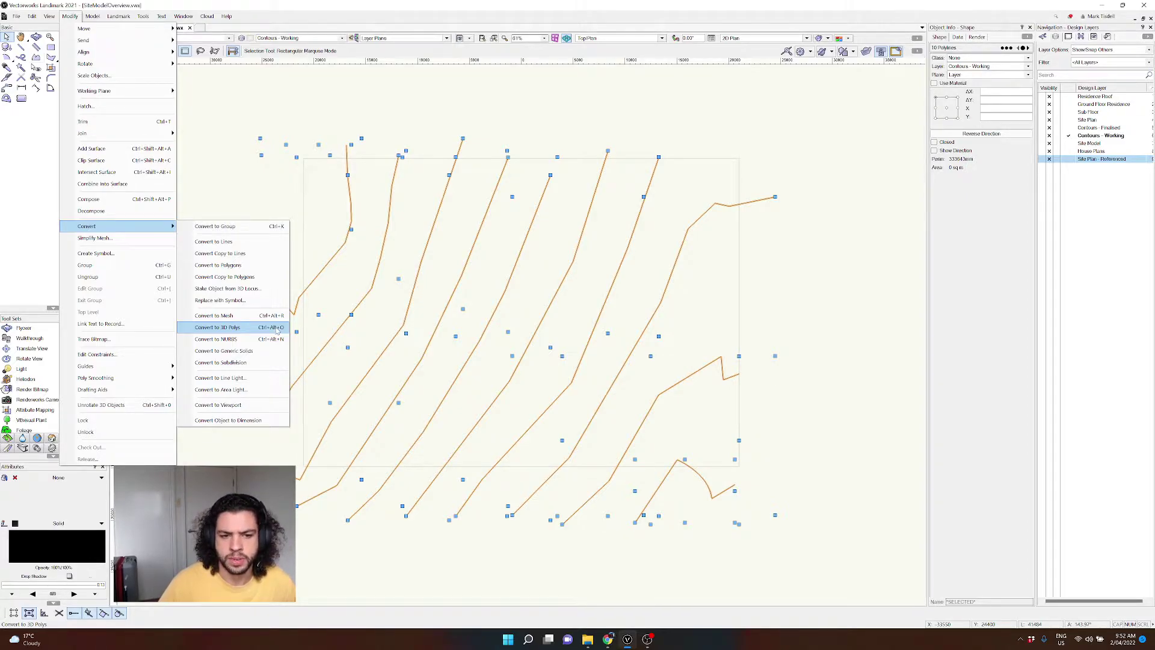
left_click(217, 328)
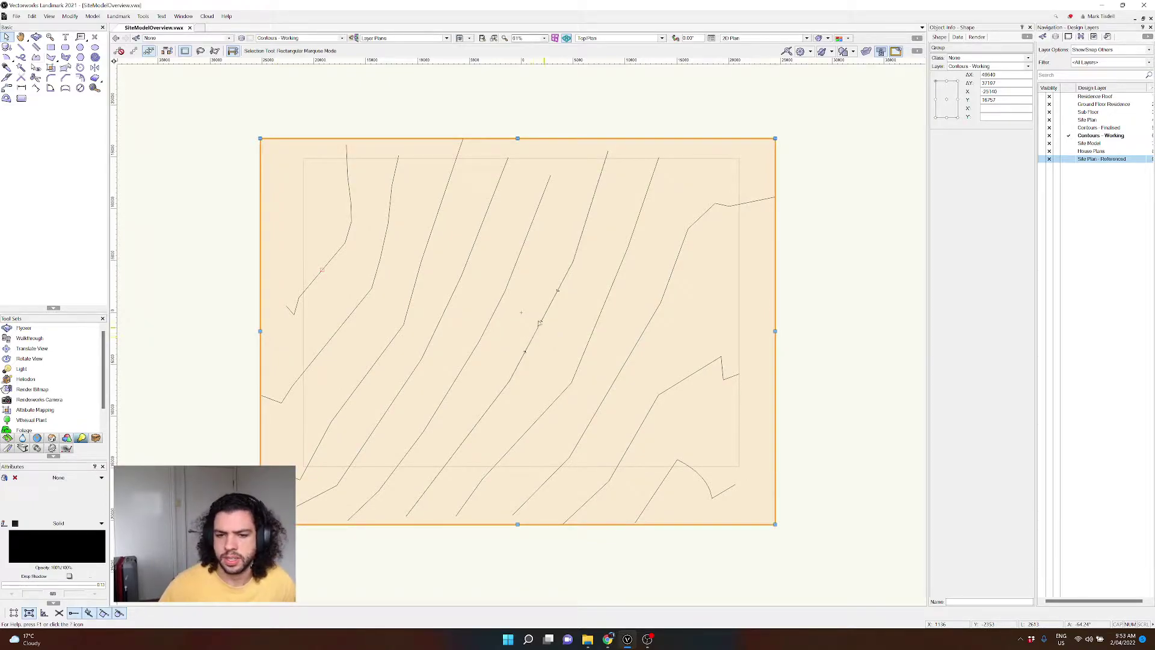
right_click(593, 335)
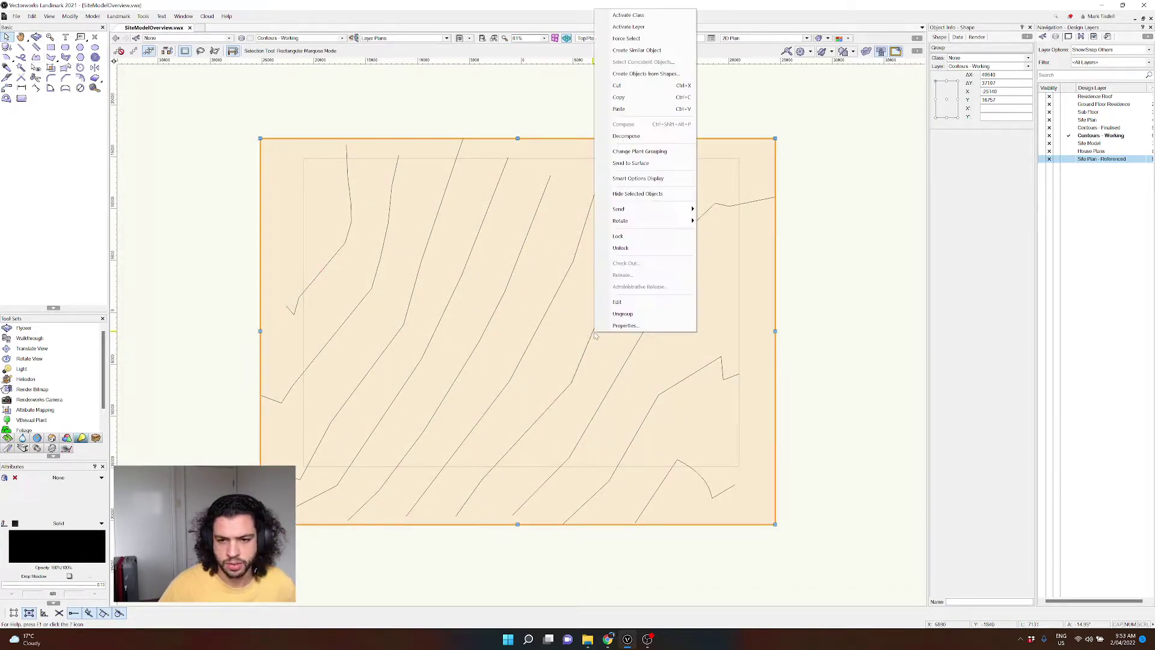
Step: Ungroup the converted 3D polygons, then undo back to the original polylines
left_click(622, 315)
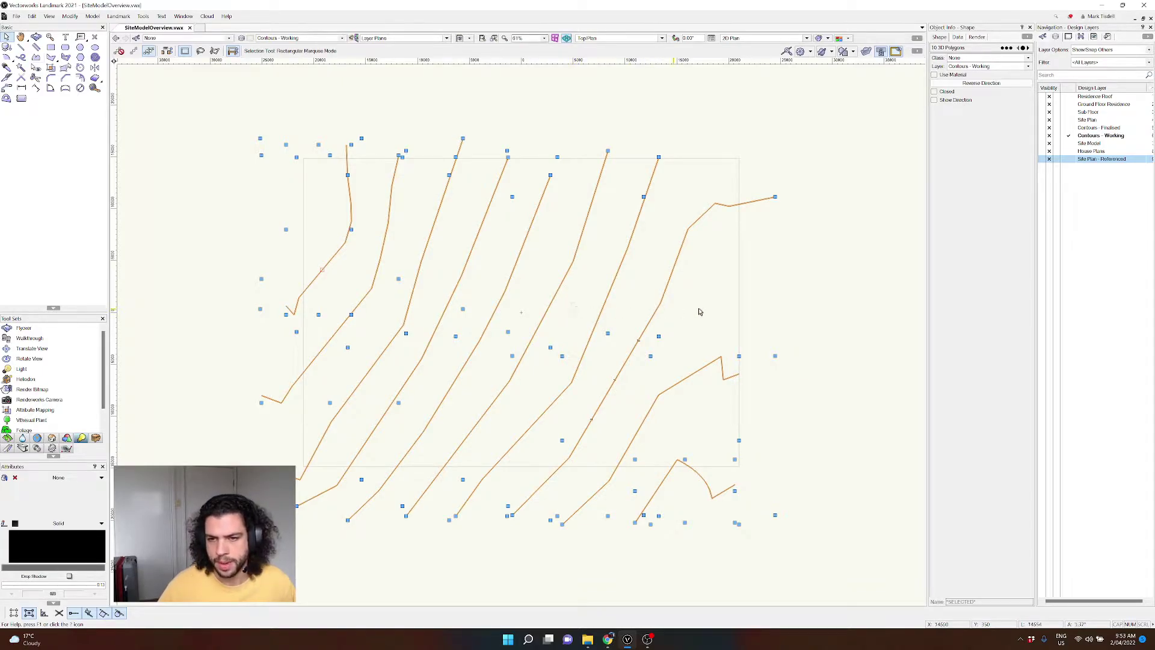
left_click(782, 301)
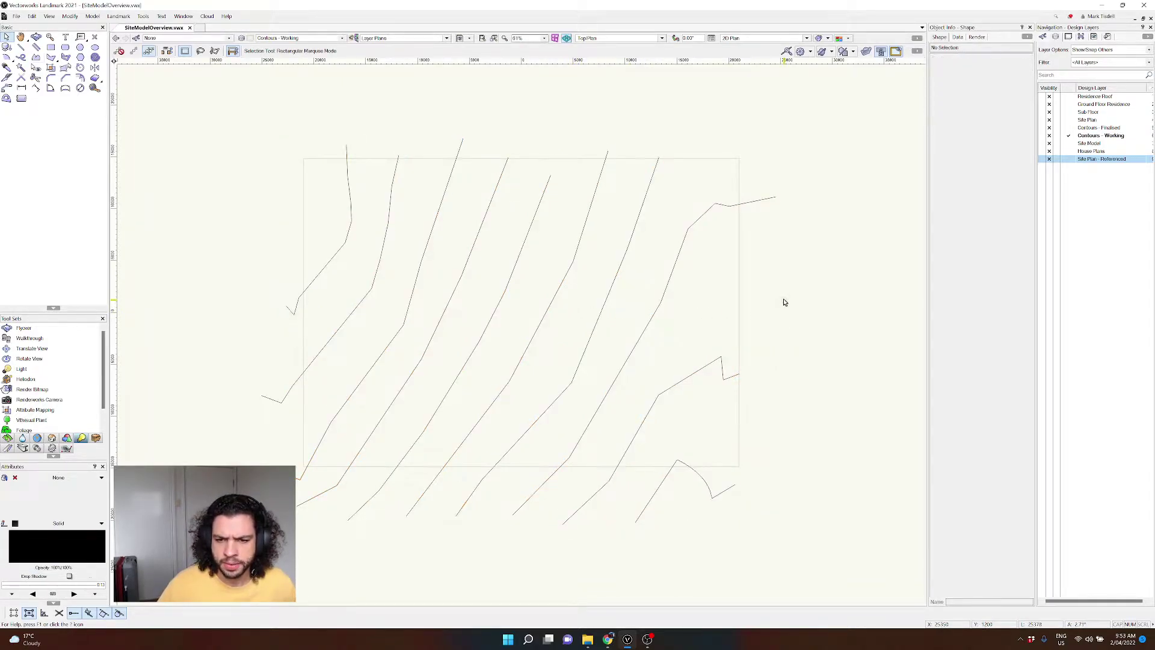
left_click(690, 467)
scroll(764, 397, "down", 2)
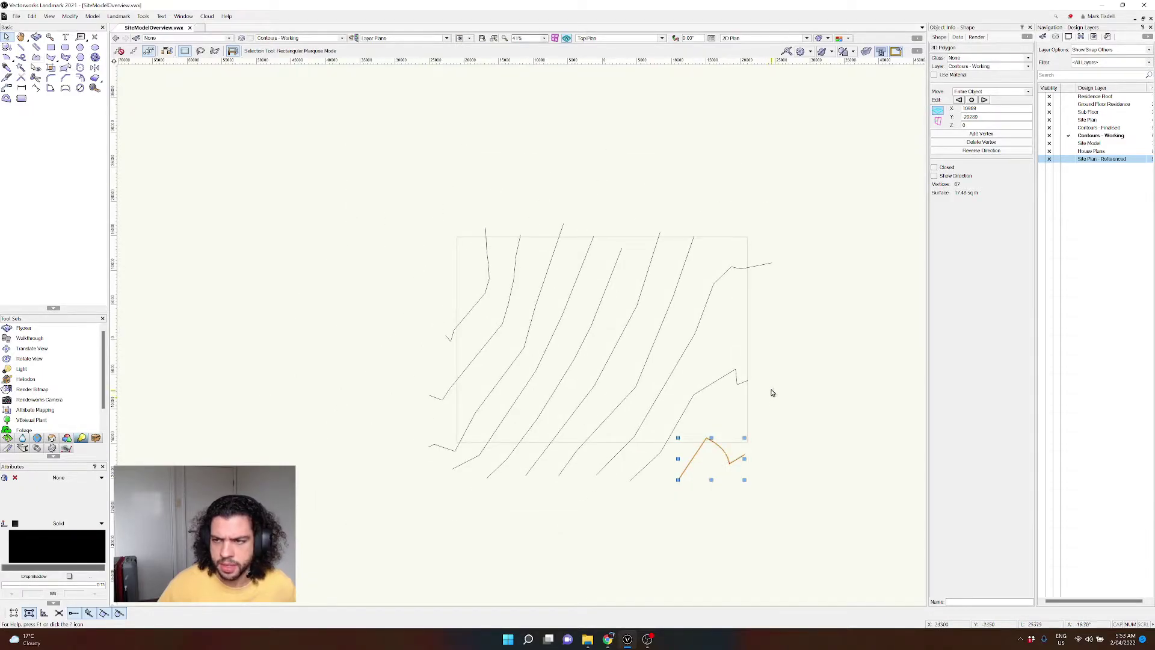
key("ctrl+z")
key("ctrl+z")
key("ctrl+z")
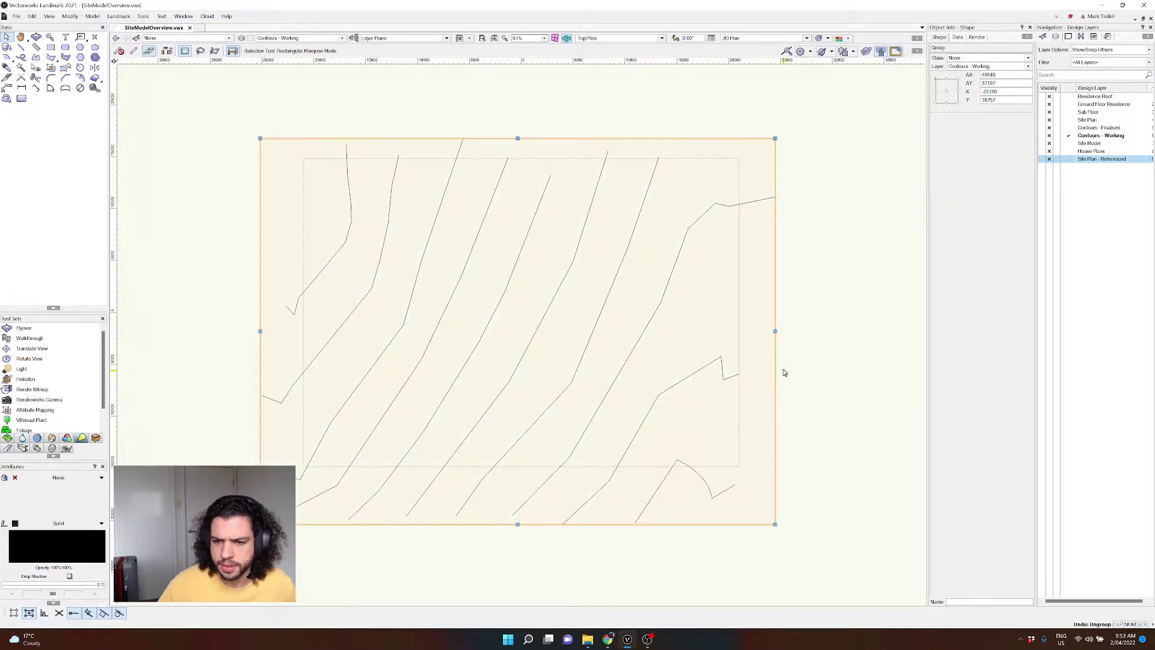
left_click(826, 343)
Step: Convert the bottom-right contour to a 3D polygon and check its Z elevation of 0
left_click(684, 464)
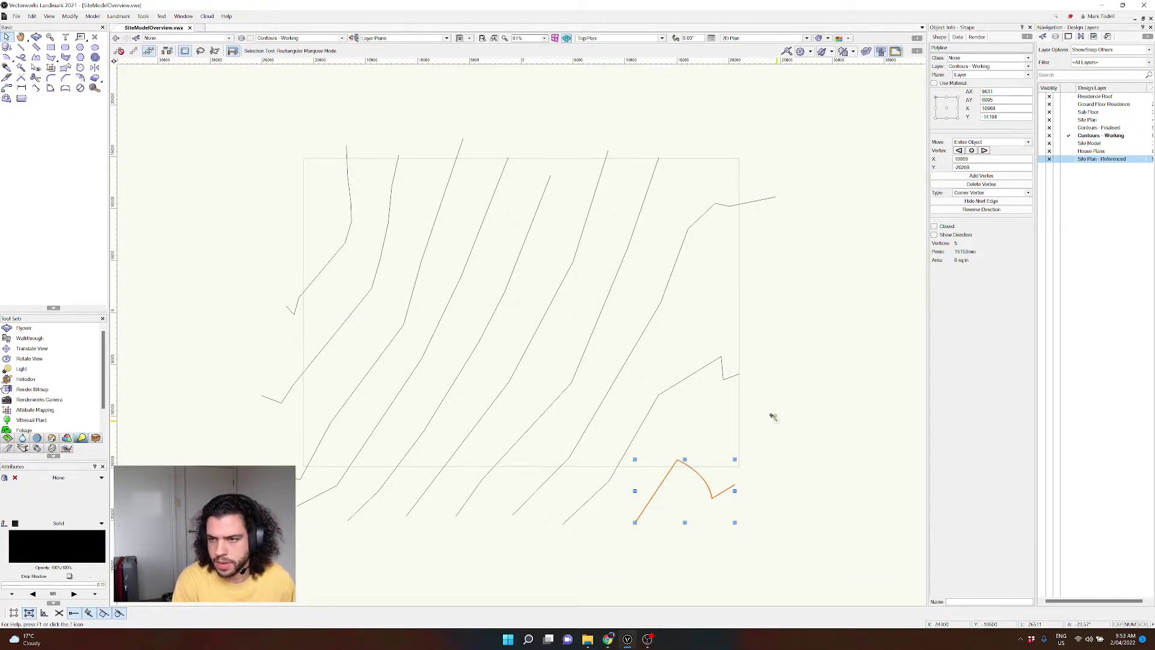
key("ctrl+alt+p")
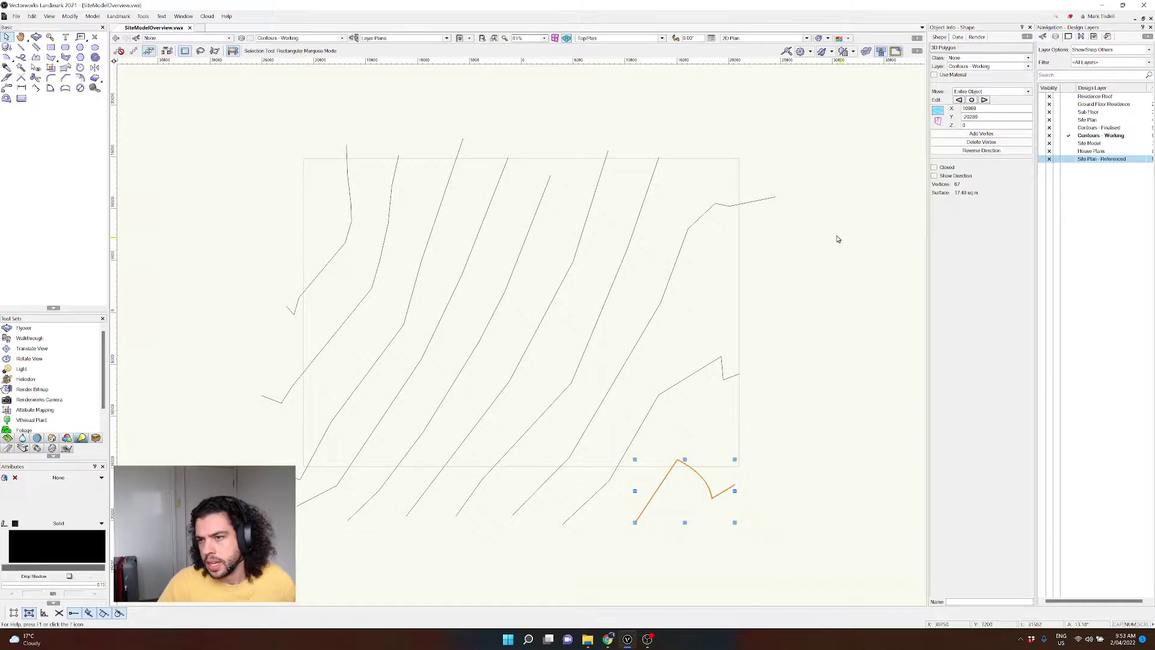
left_click(972, 124)
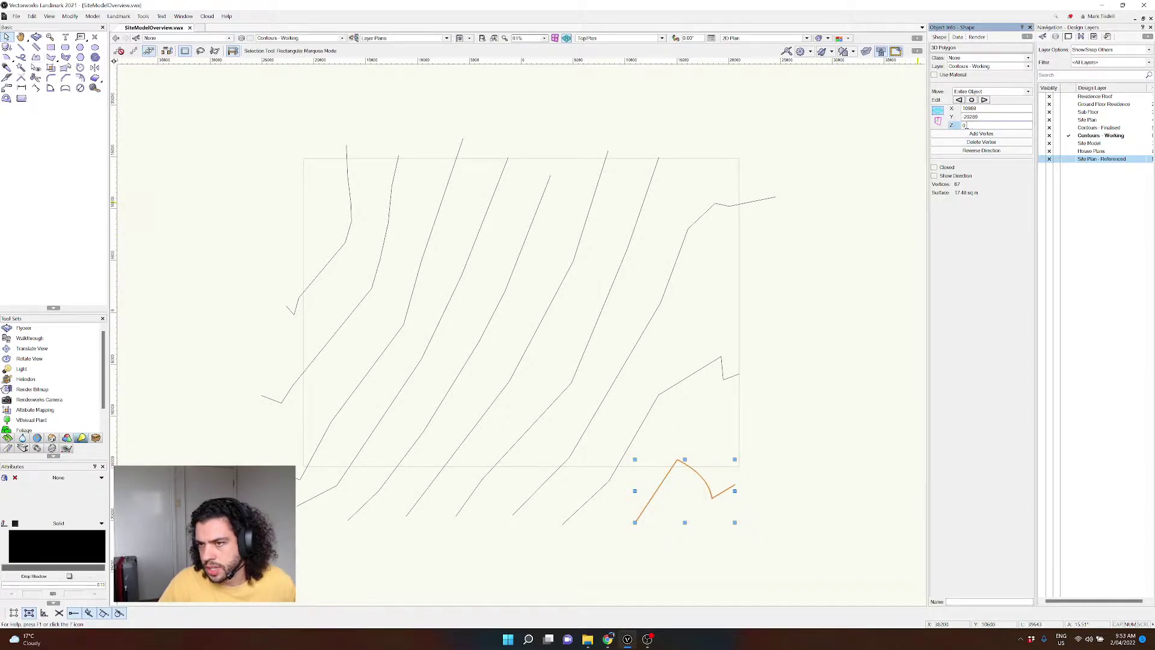
left_click(793, 475)
middle_click_drag(771, 540, 665, 433, "ctrl")
left_click(667, 434)
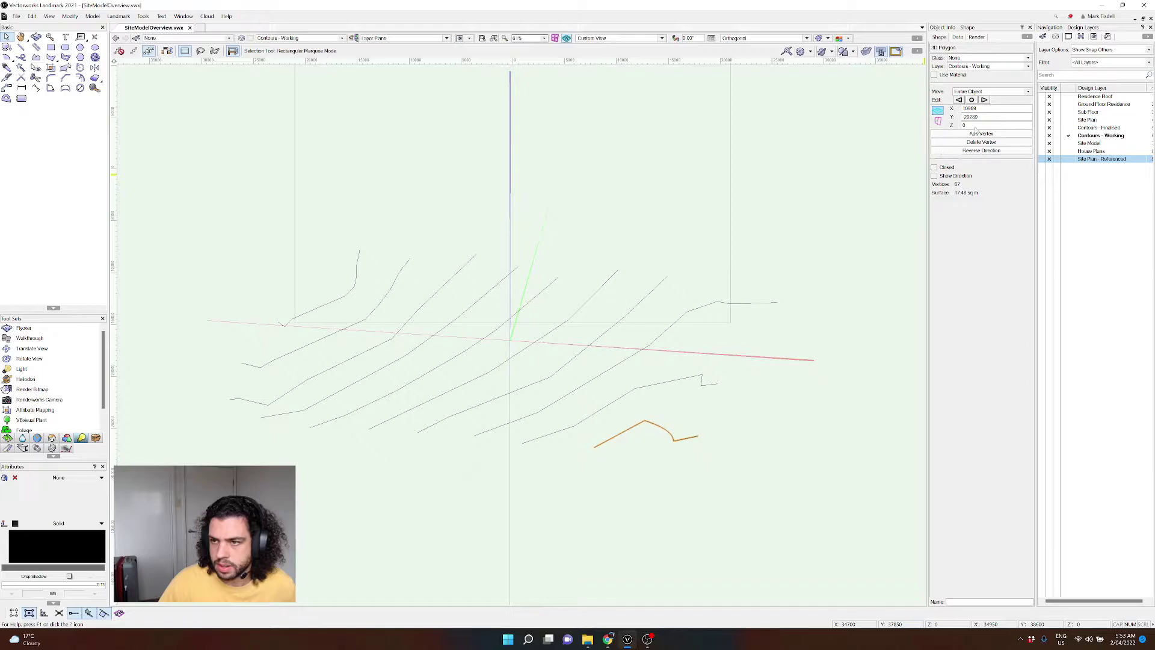
left_click(962, 125)
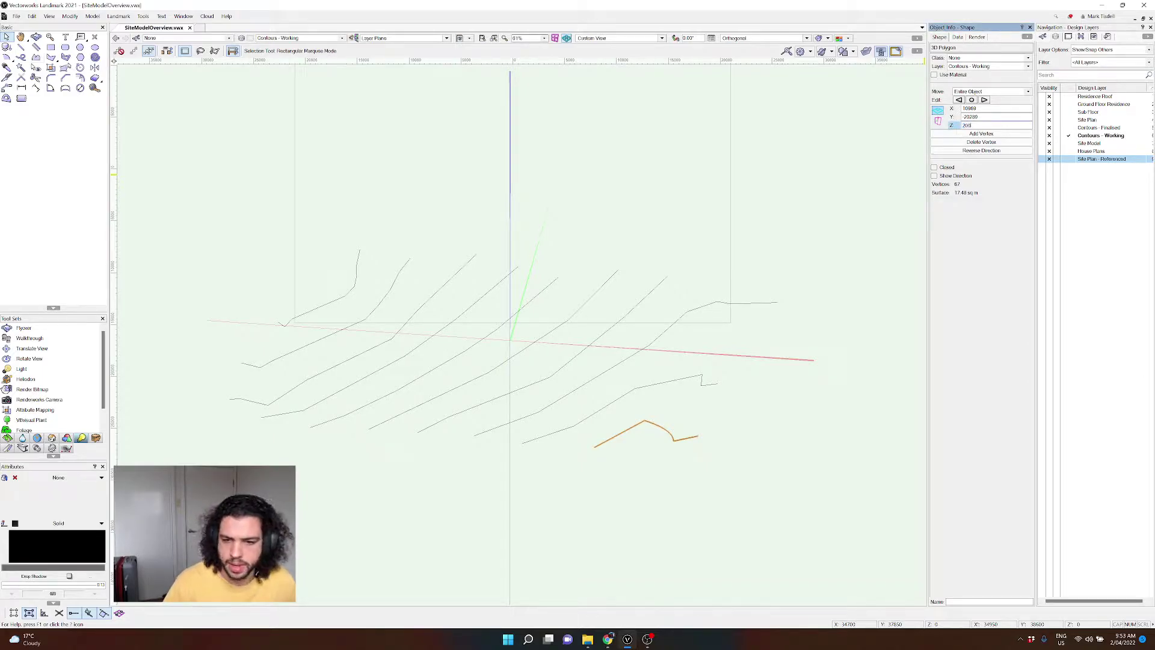
type("2000")
key("Return")
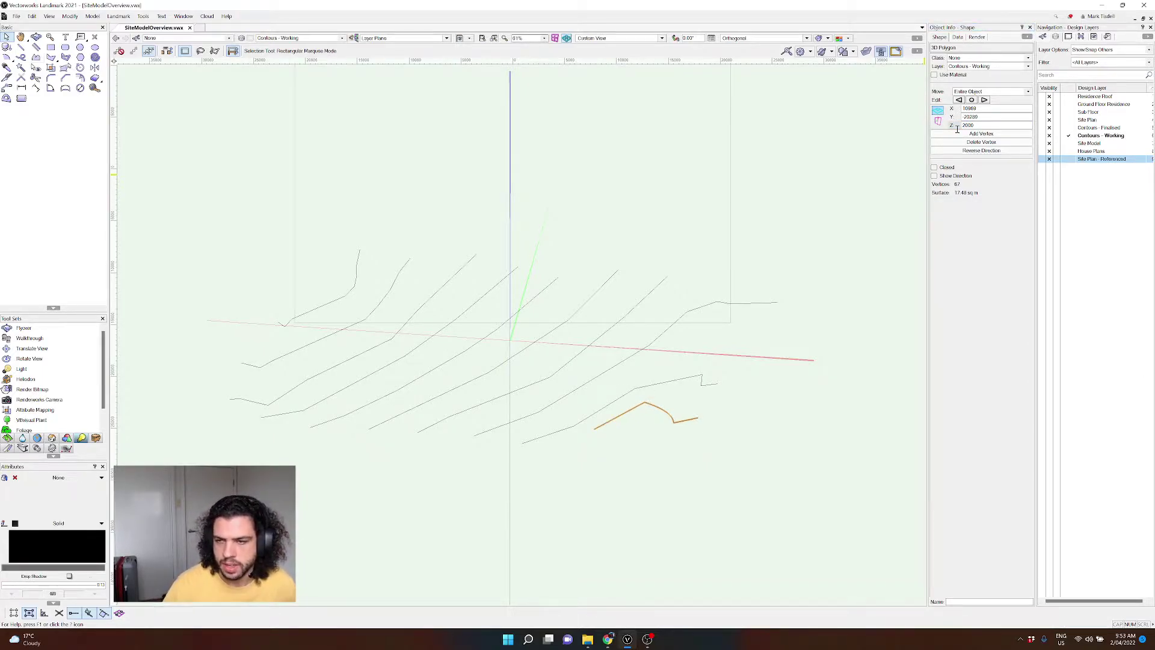
left_click(978, 125)
type("0")
key("Return")
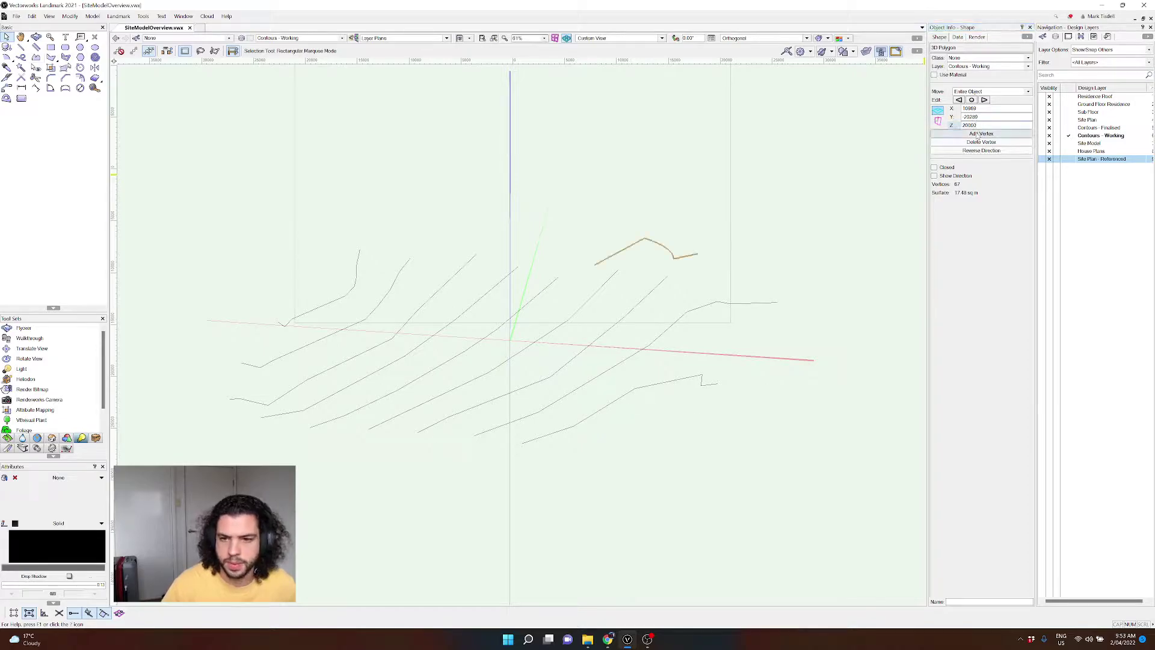
key("ctrl+z")
key("ctrl+z")
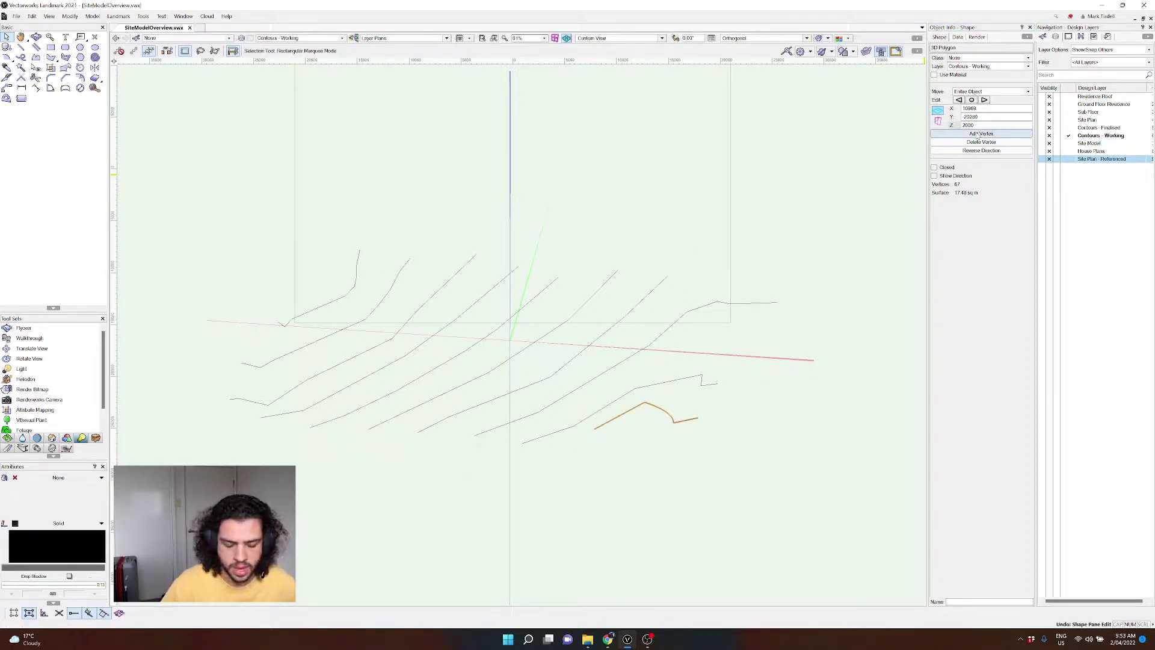
key("KP_5")
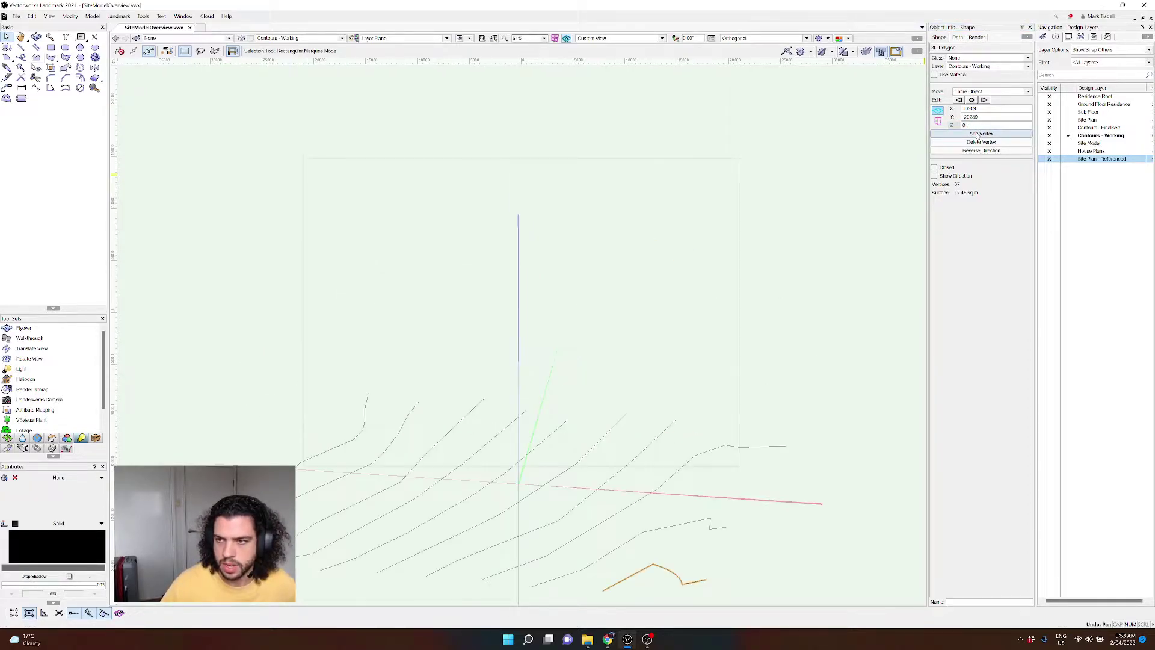
key("F5")
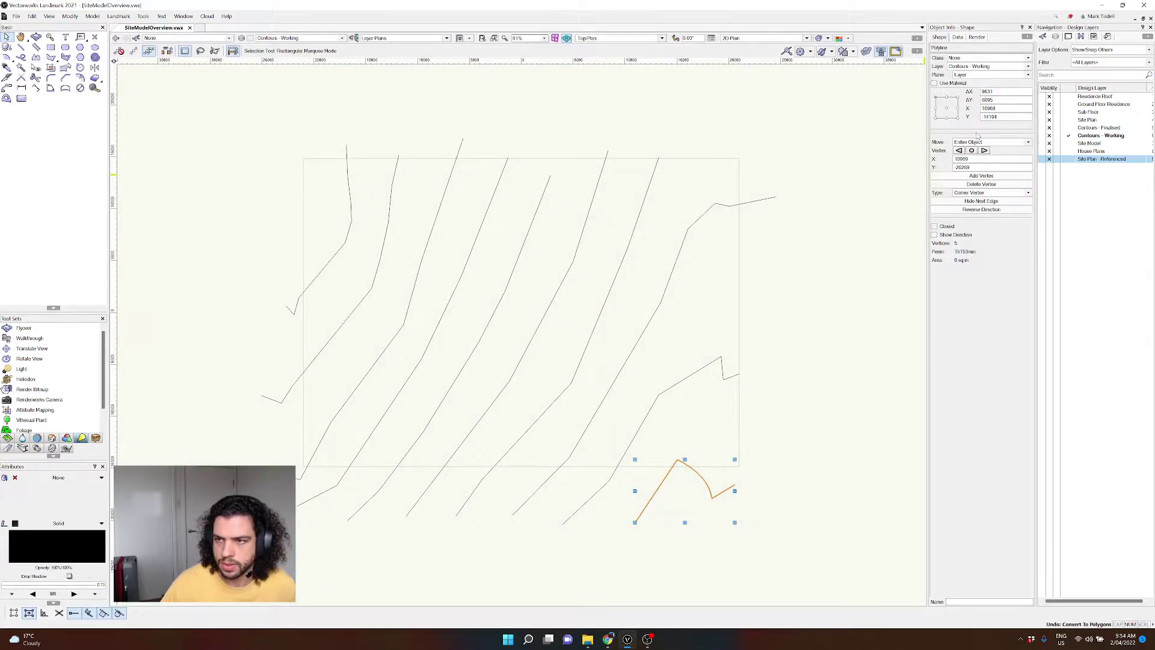
Step: Group all ten contours and convert the group to 3D polygons
left_click(813, 276)
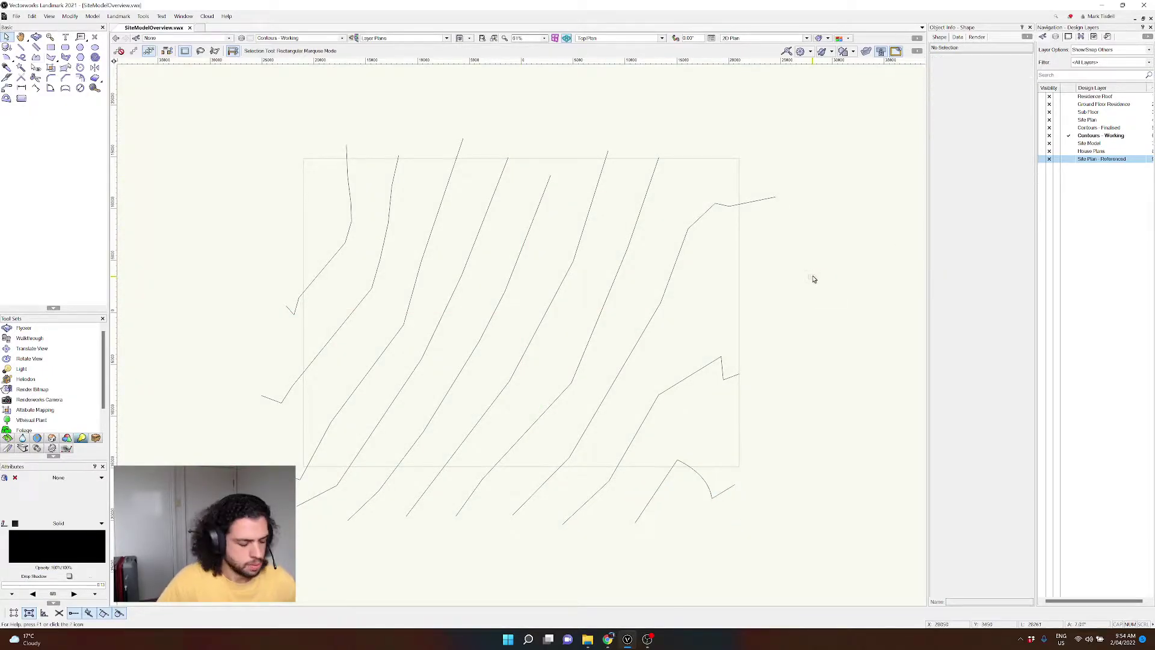
key("ctrl+a")
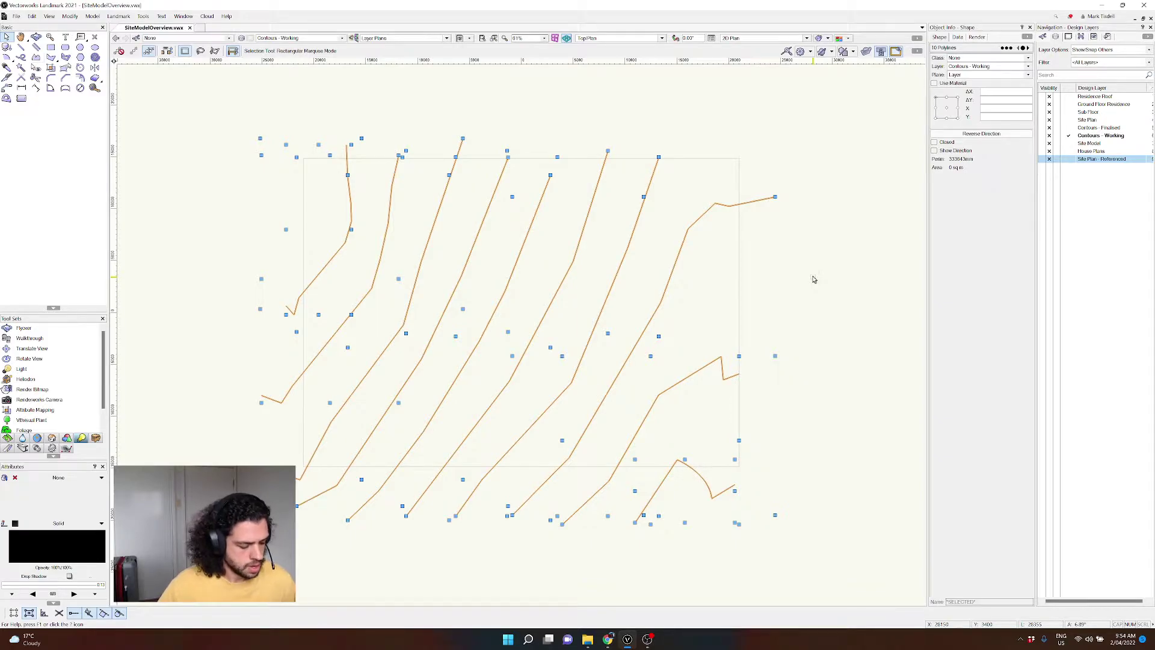
key("ctrl+g")
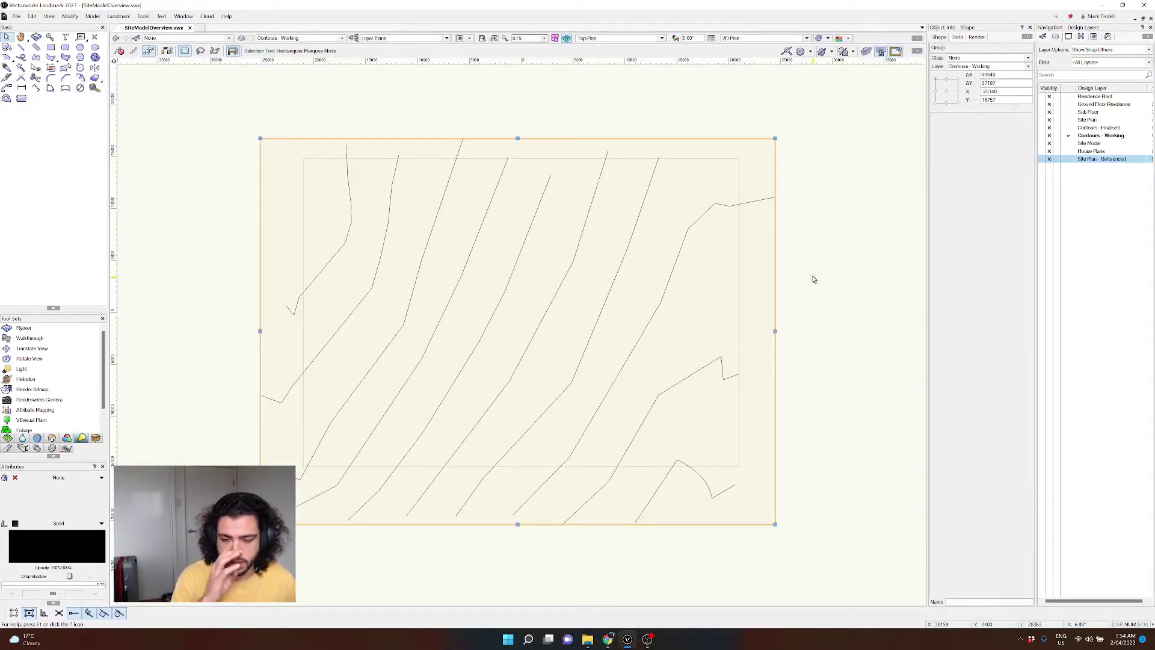
left_click(70, 16)
mouse_move(97, 228)
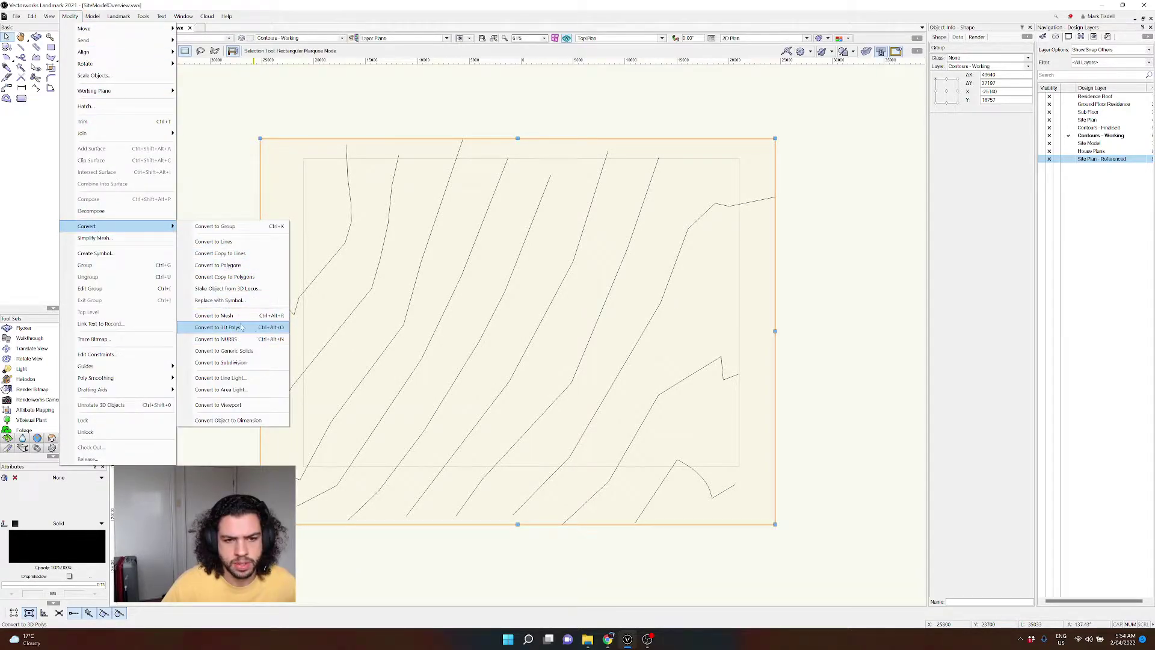
left_click(534, 118)
Step: Dismiss the tapered-extrude warning and ungroup into individual 3D polygons
left_click(496, 186)
key("ctrl+alt+t")
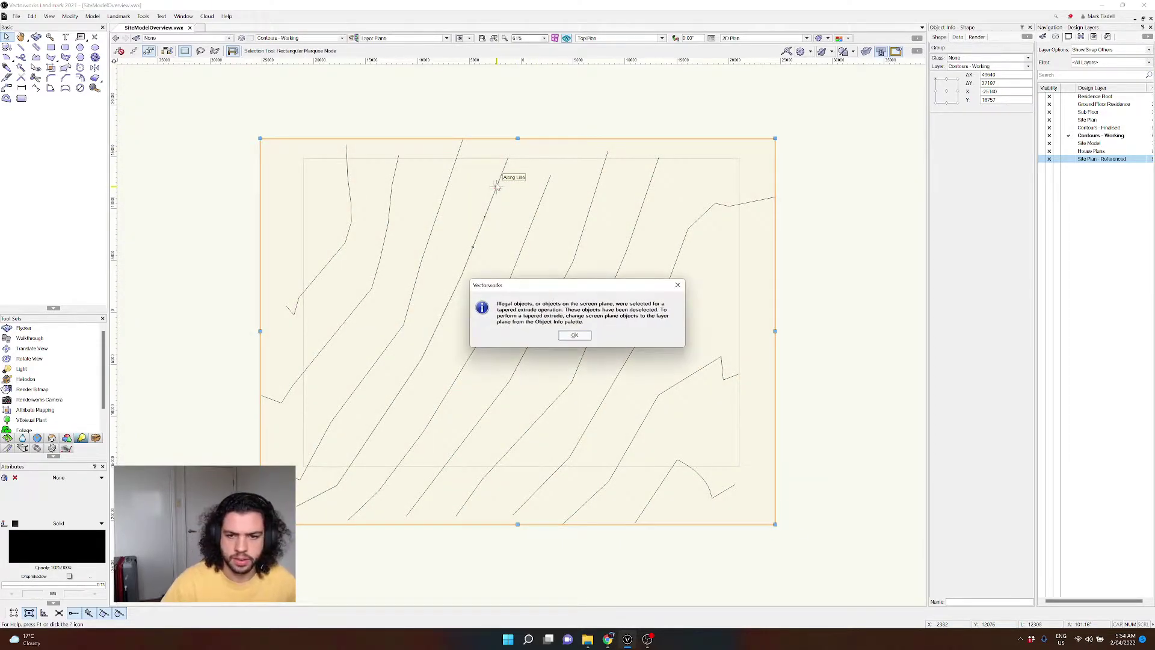
left_click(579, 337)
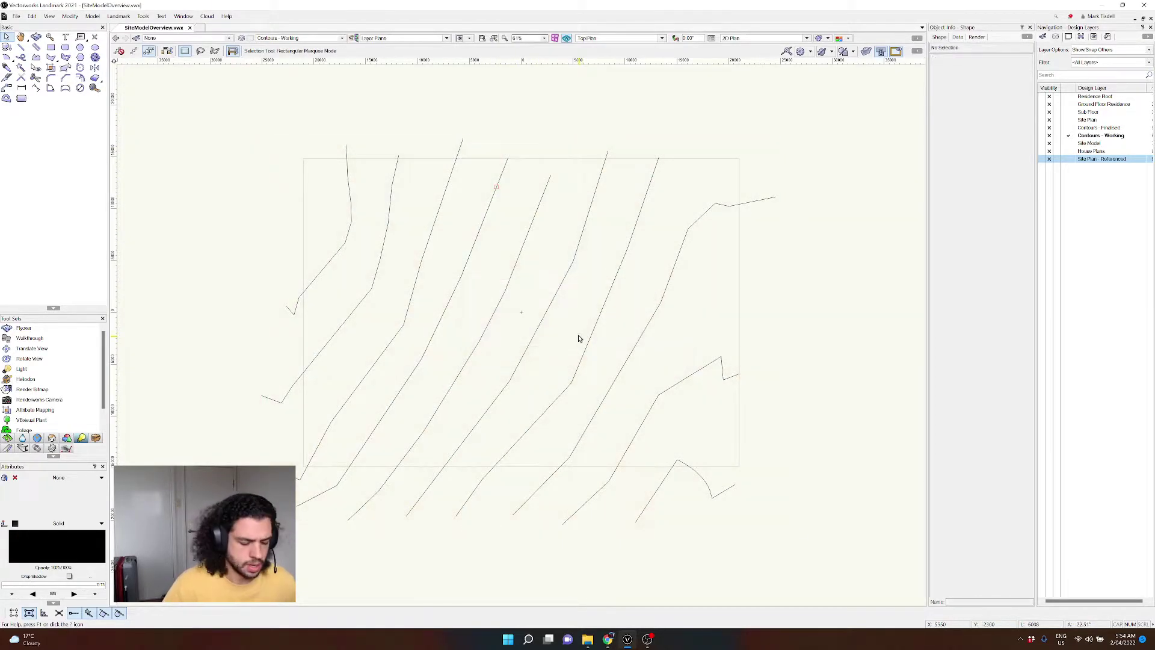
left_click(533, 344)
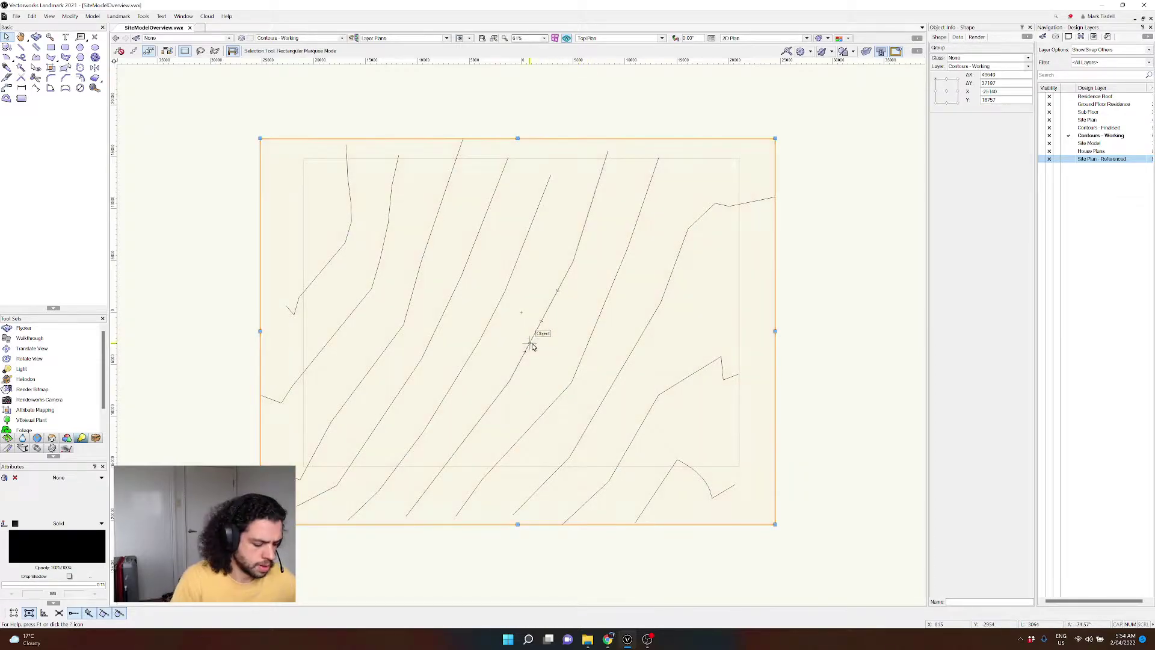
key("ctrl+u")
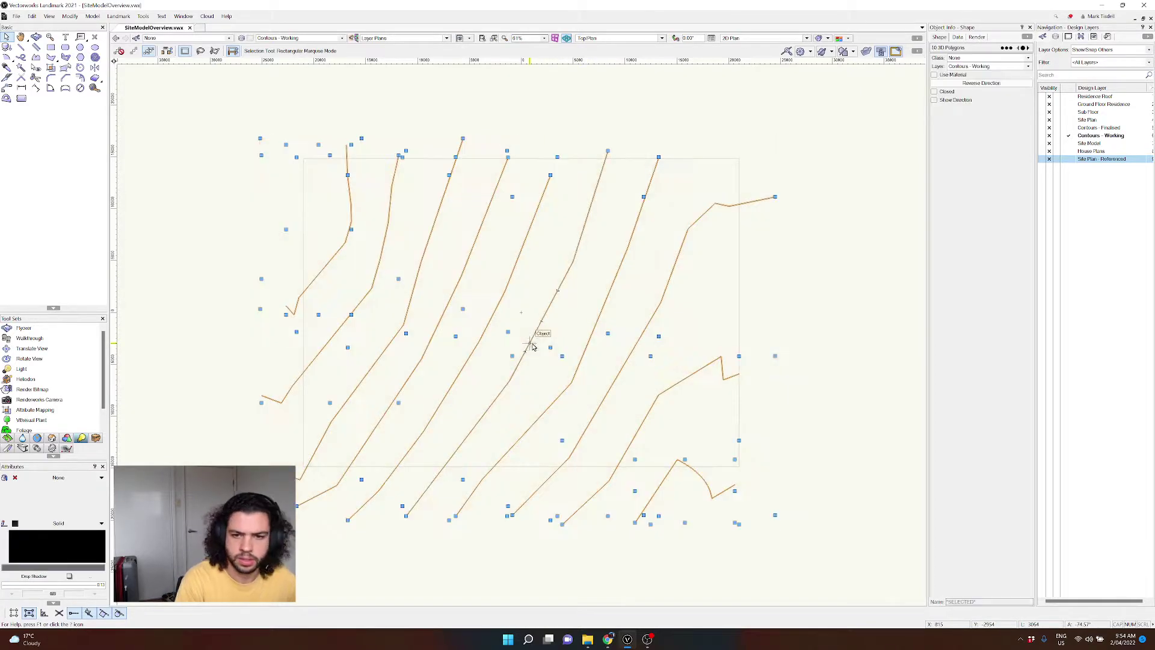
left_click(748, 276)
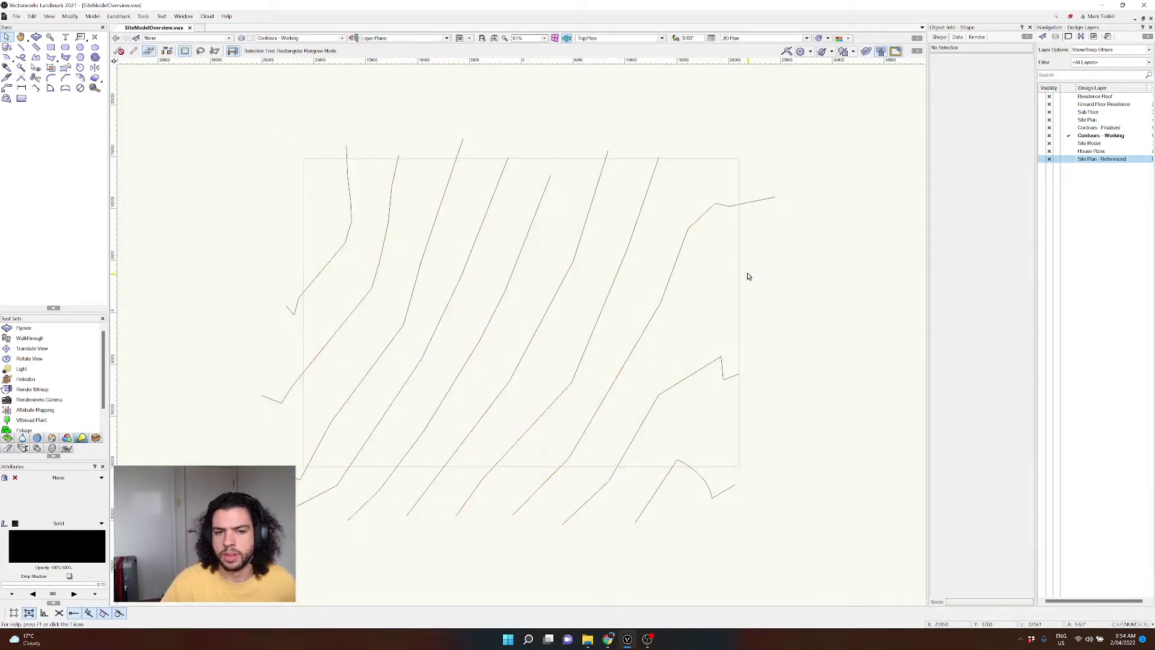
Step: Show Site Plan - Referenced and set the contour beside the 18 label to Z 18000
left_click(1045, 160)
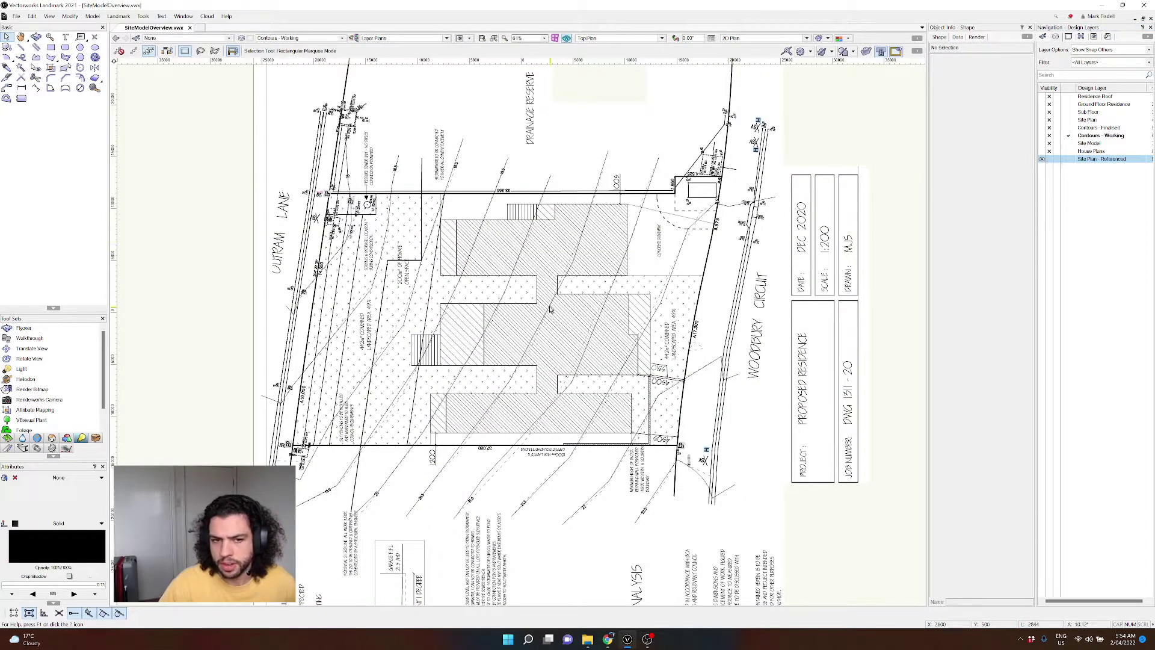
left_click(320, 267)
left_click_drag(320, 268, 408, 375)
left_click(408, 376)
scroll(331, 198, "up", 4)
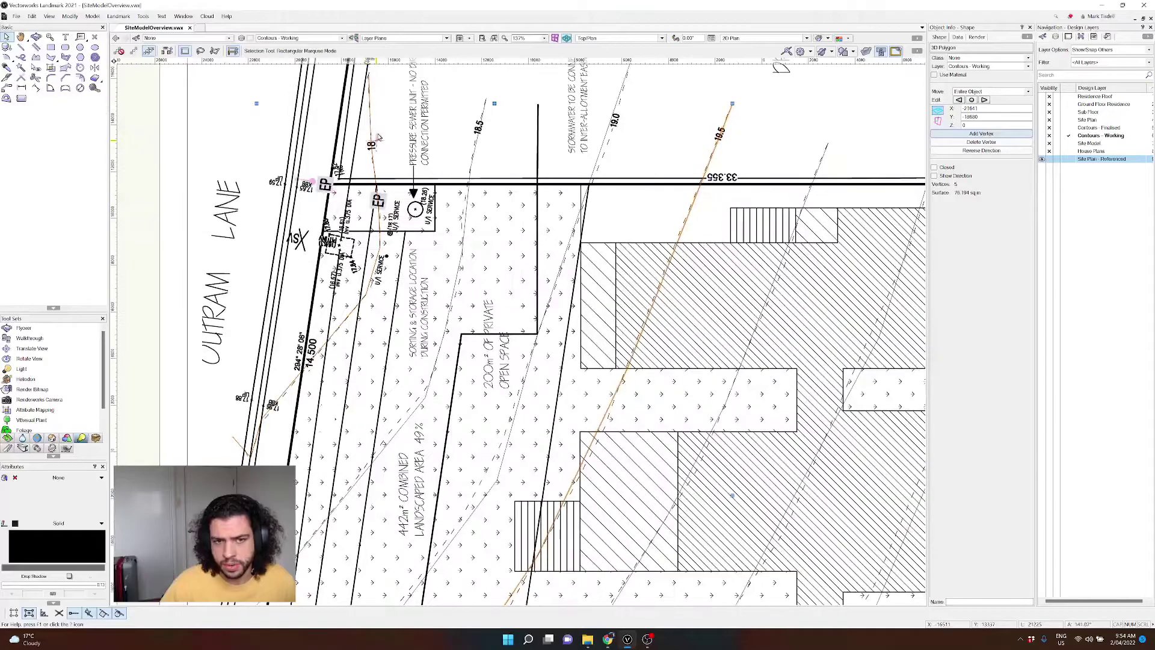
left_click(361, 146)
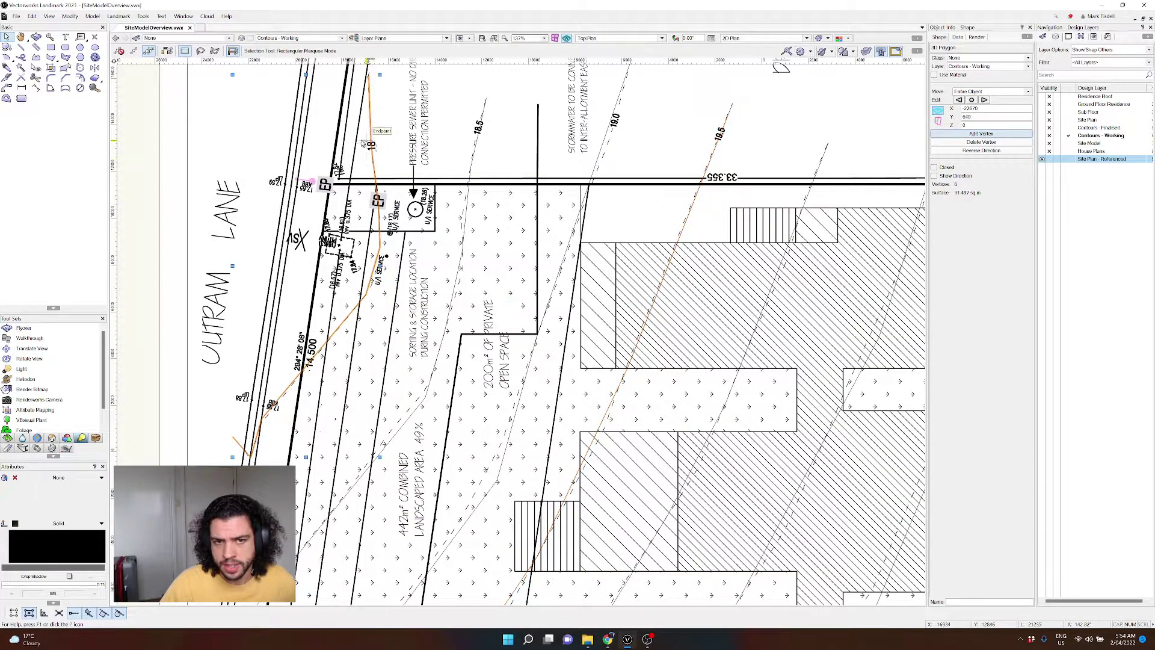
left_click(966, 126)
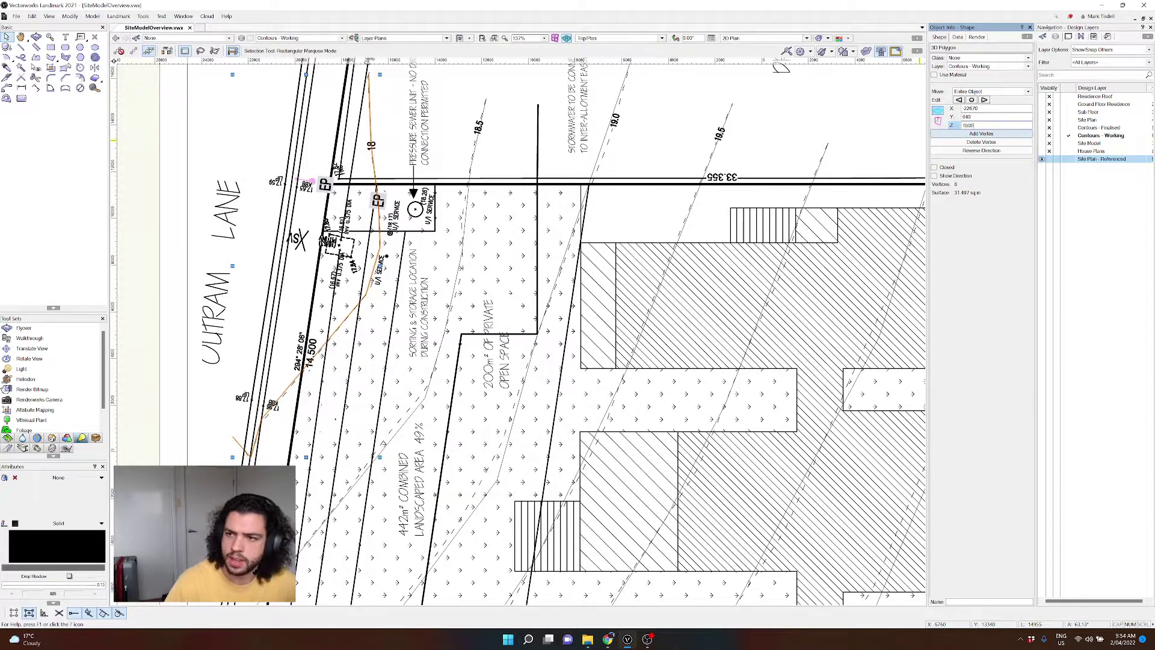
type("18000")
key("Return")
Step: Tilt the site into a 3D perspective view and pan to show the whole site plan
scroll(674, 306, "down", 2)
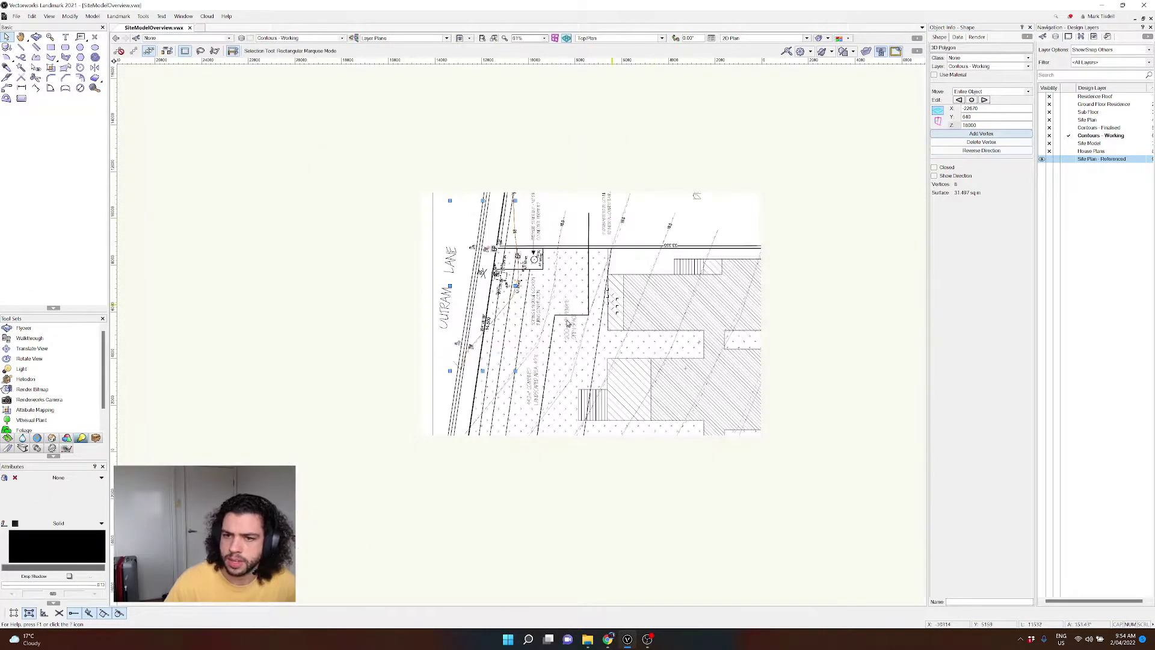
middle_click_drag(547, 337, 572, 353, "ctrl")
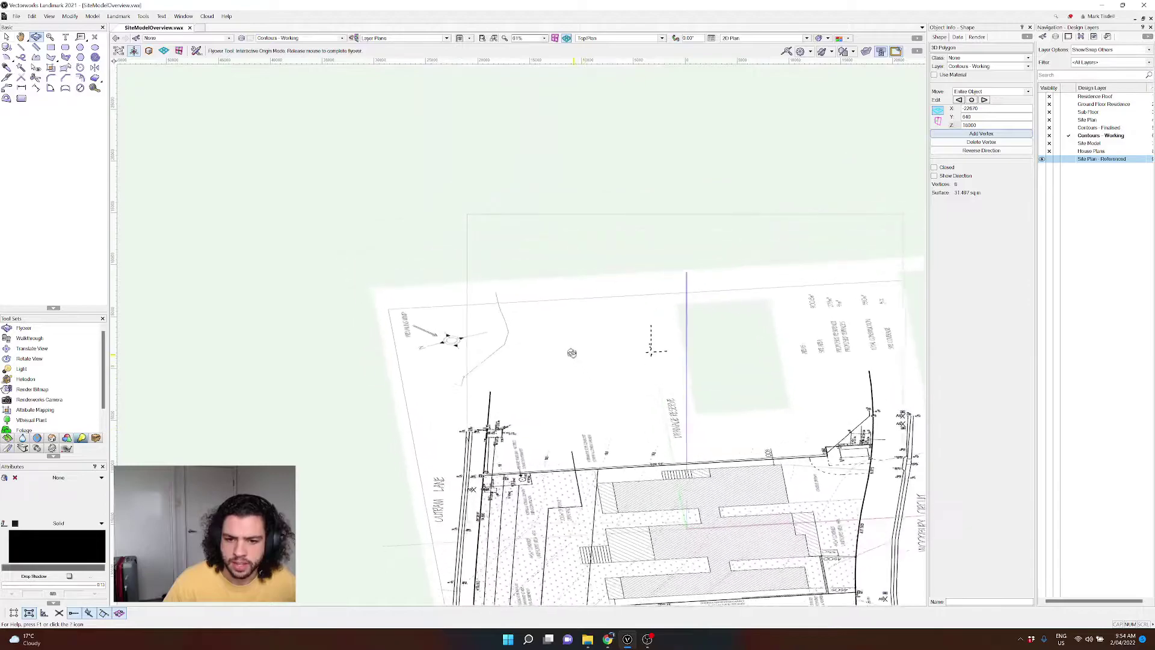
middle_click_drag(496, 436, 415, 294)
key("x")
left_click_drag(380, 235, 421, 421)
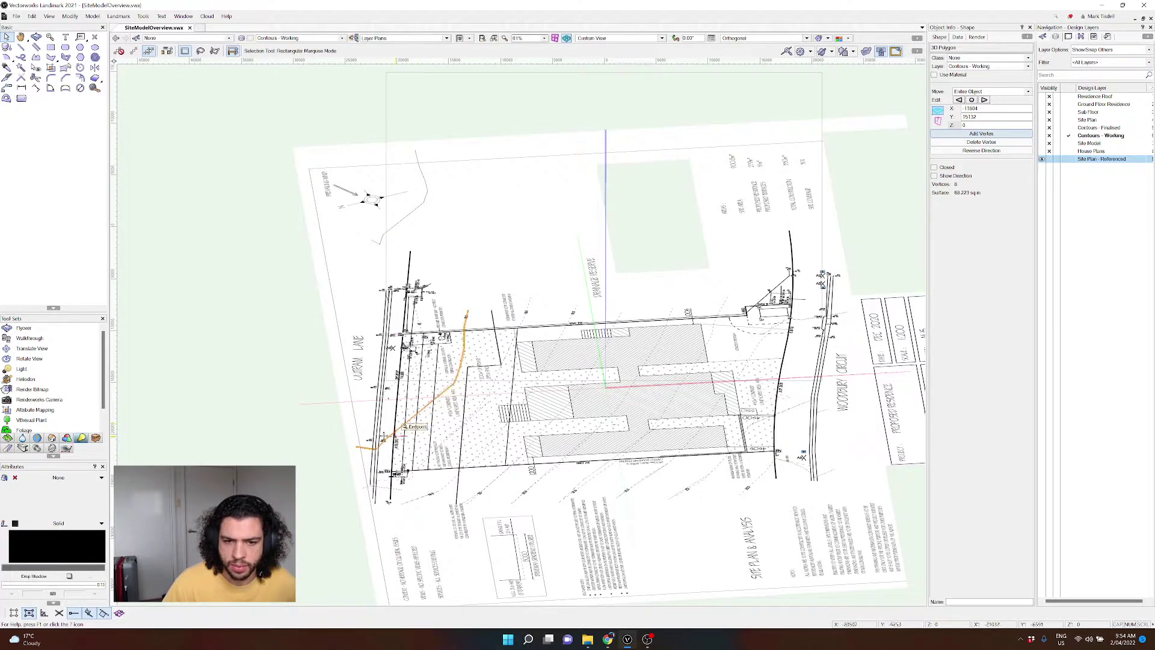
scroll(382, 433, "up", 5)
scroll(421, 340, "down", 4)
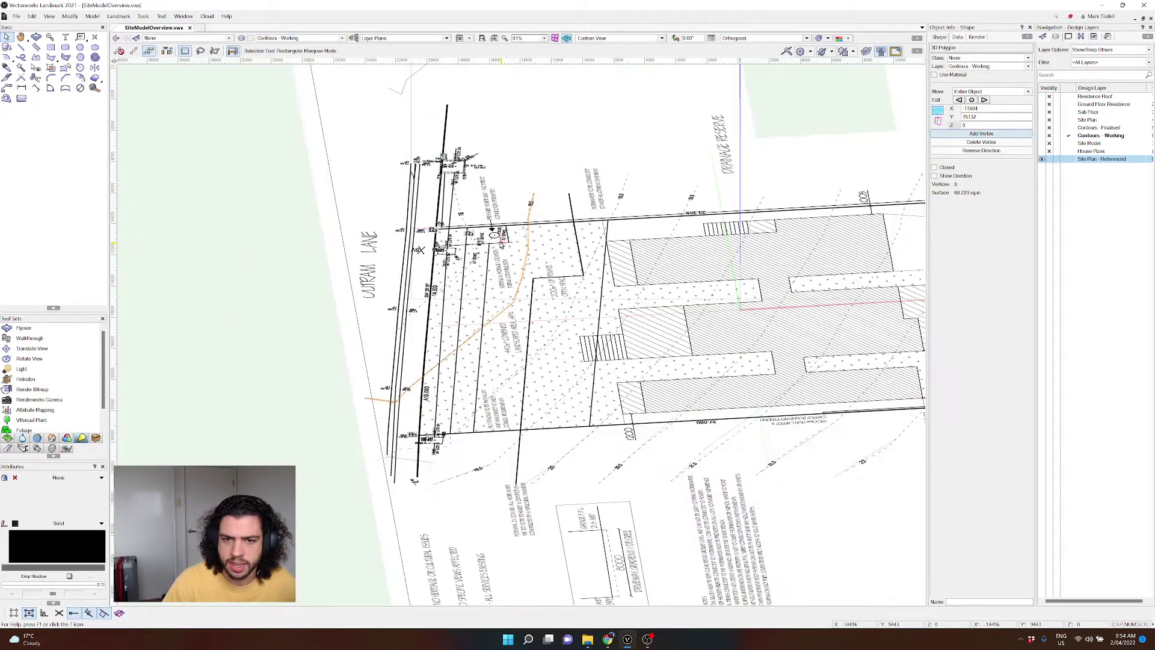
scroll(502, 243, "down", 1)
middle_click_drag(502, 242, 431, 330)
Step: Set the selected contour's Z elevation to 18500 and orbit to view it edge-on
left_click(963, 125)
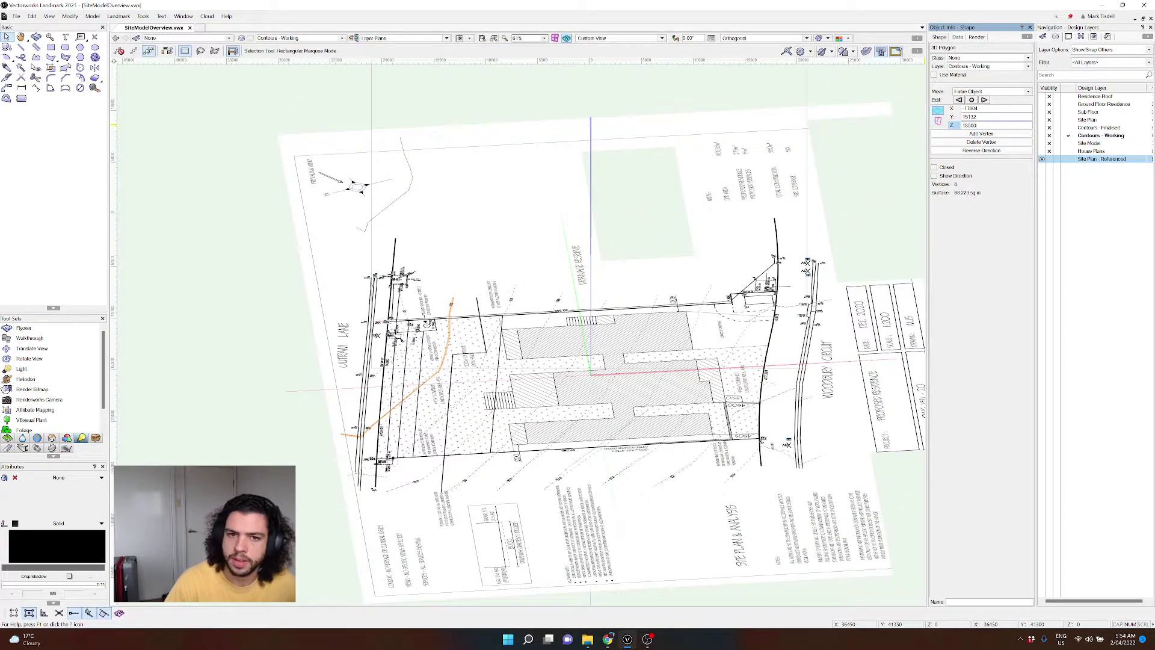
type("18500")
key("Return")
middle_click_drag(554, 193, 555, 192, "shift")
middle_click_drag(556, 258, 569, 288, "shift")
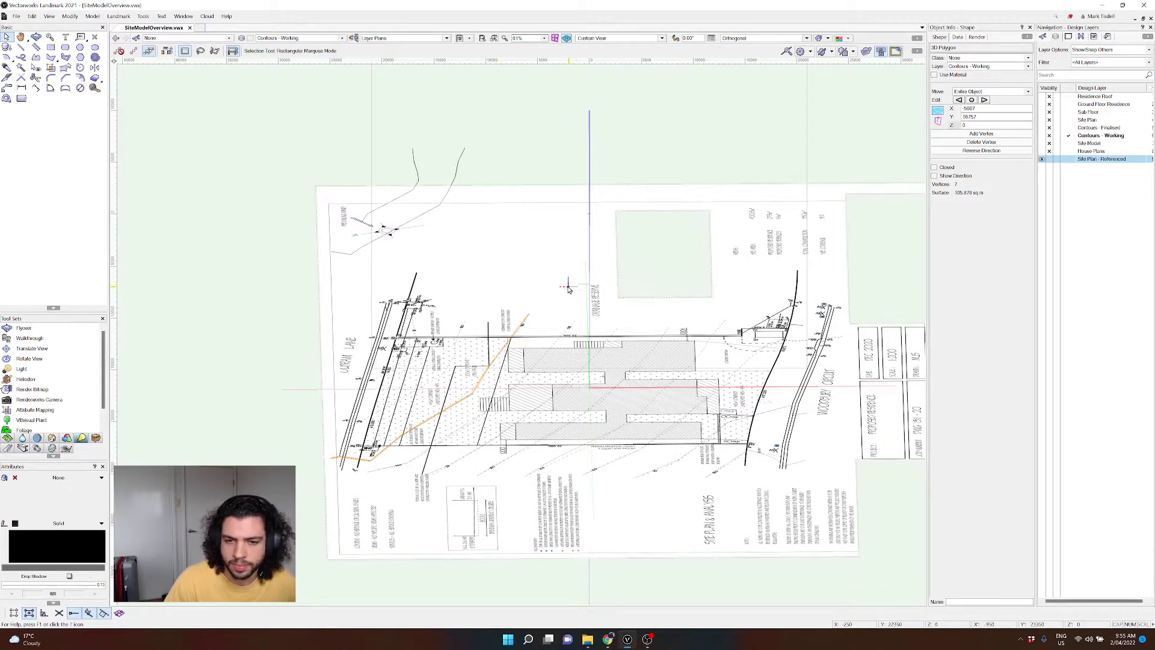
Step: Set the selected contour's Z elevation to 19000 in Object Info
scroll(569, 288, "up", 4)
scroll(569, 288, "down", 2)
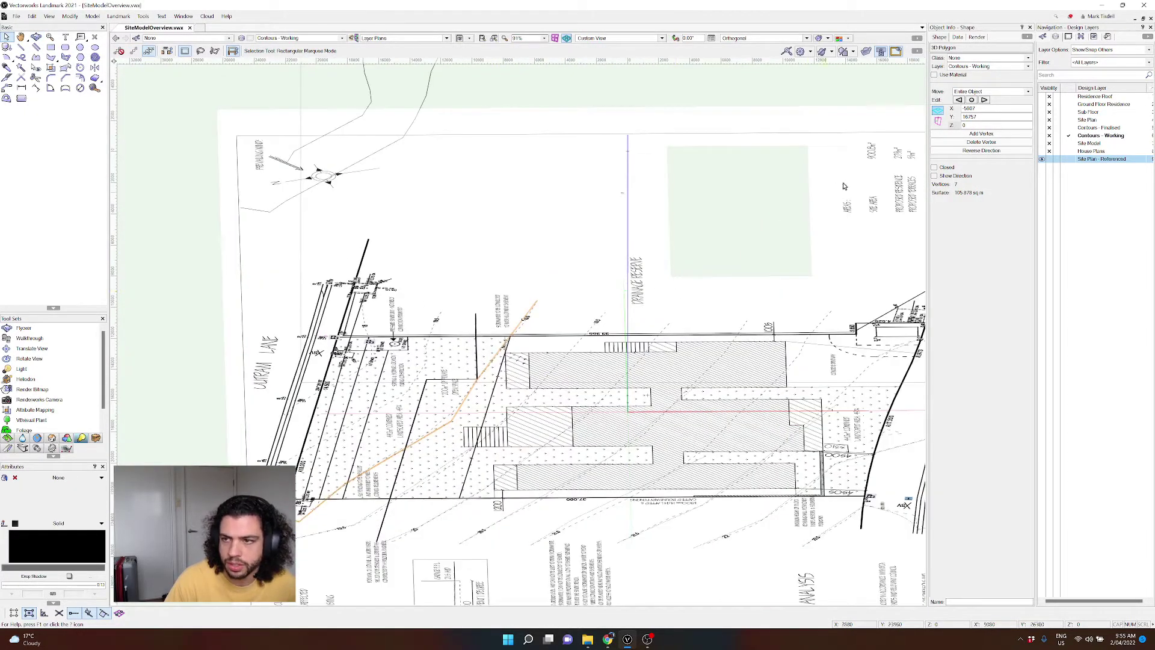
left_click(976, 125)
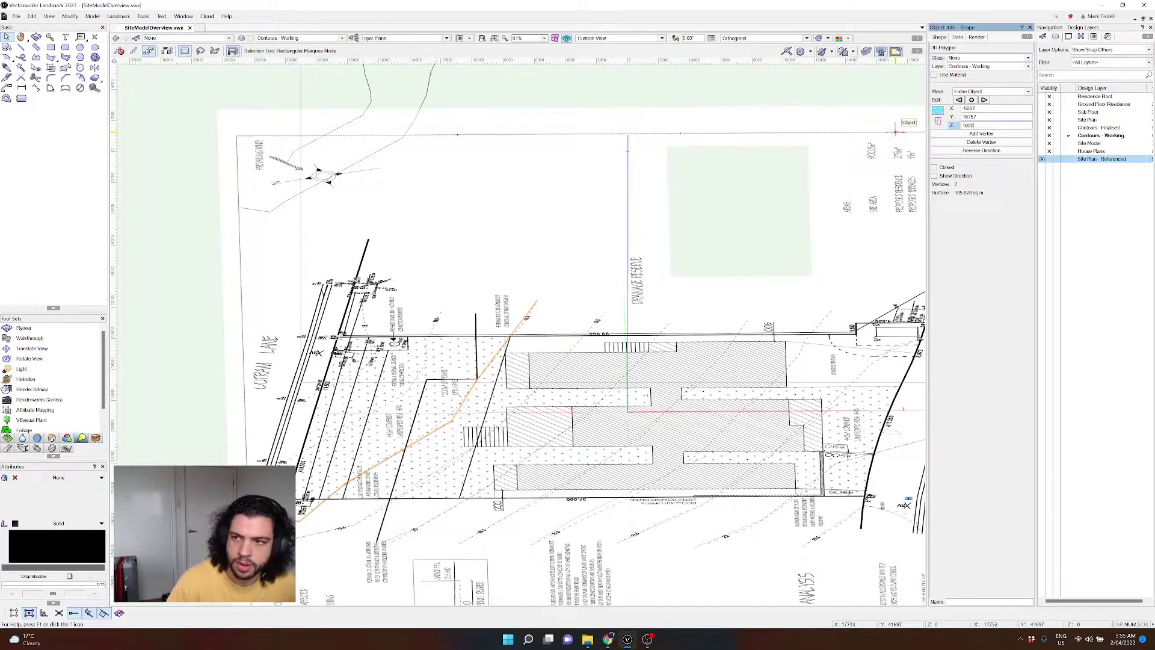
type("19000")
key("Return")
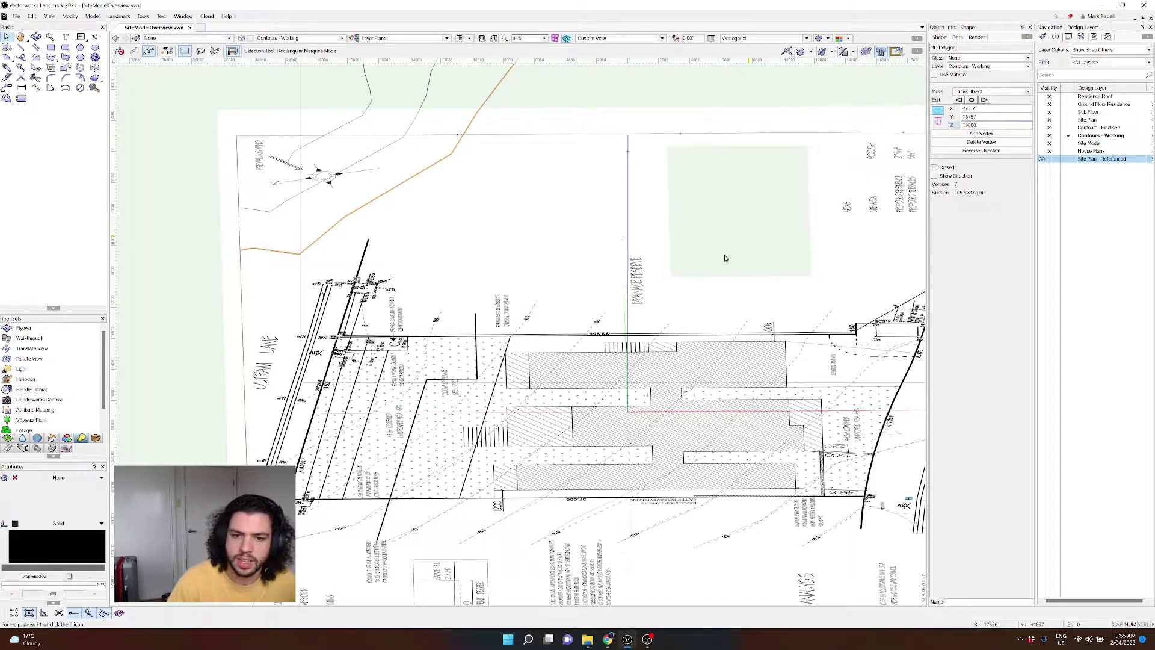
Step: Raise the 19.5 contour line to Z 19500, removing the mistyped extra zero
left_click(540, 385)
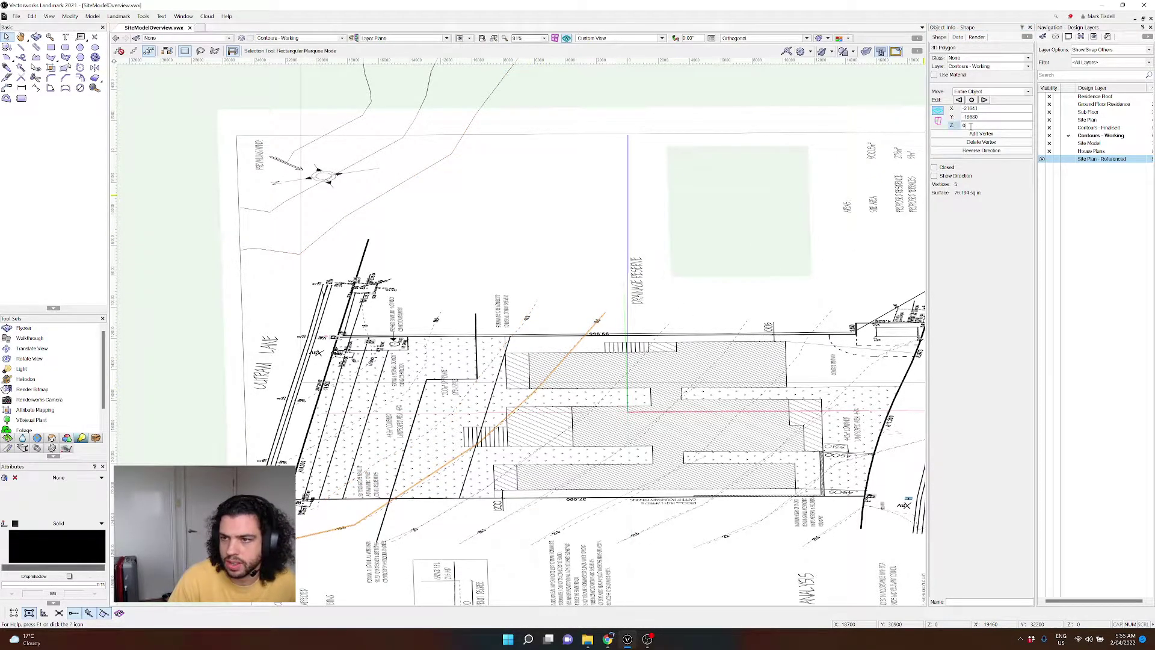
left_click(970, 125)
type("1")
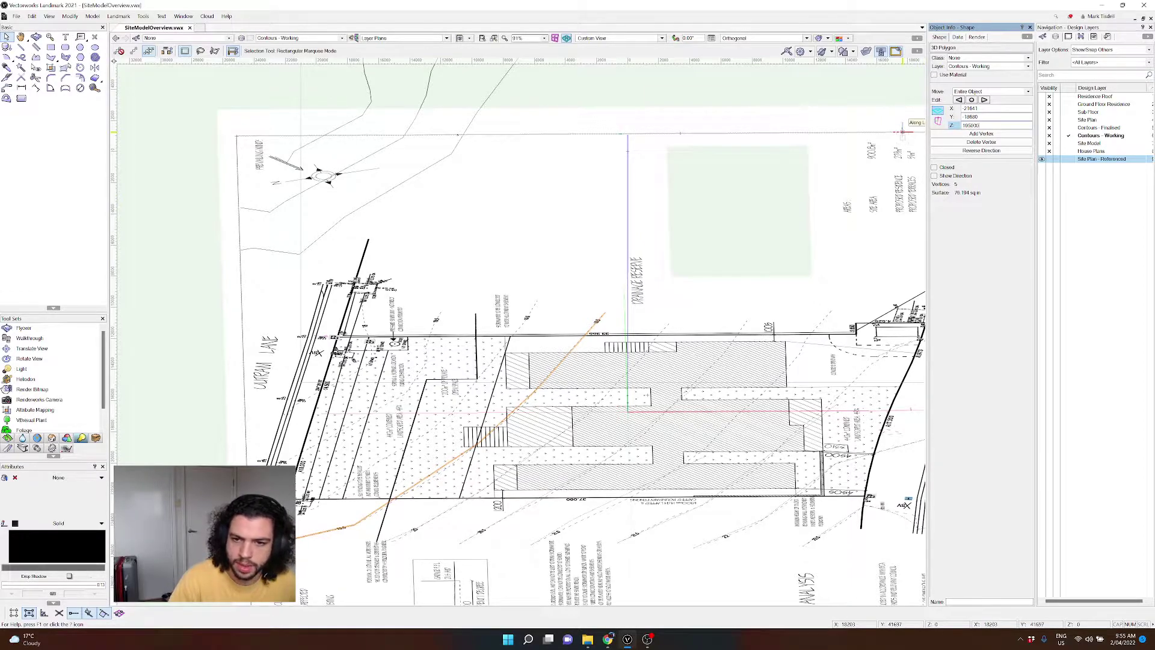
type("9500")
key("Return")
left_click(982, 125)
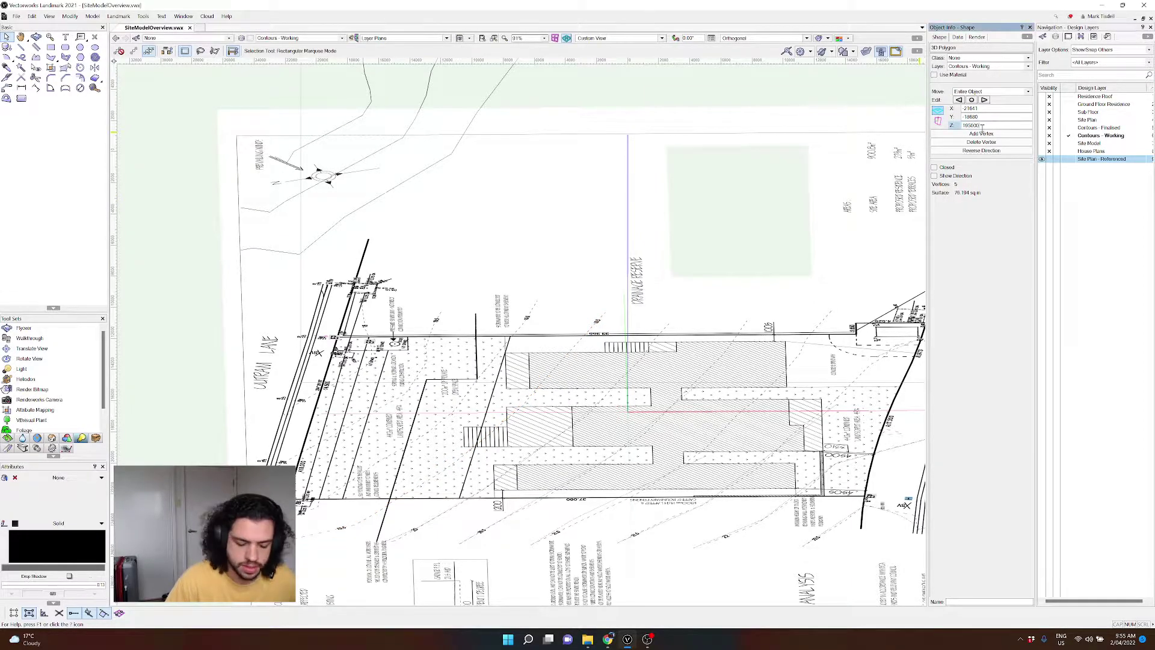
key("BackSpace")
key("Return")
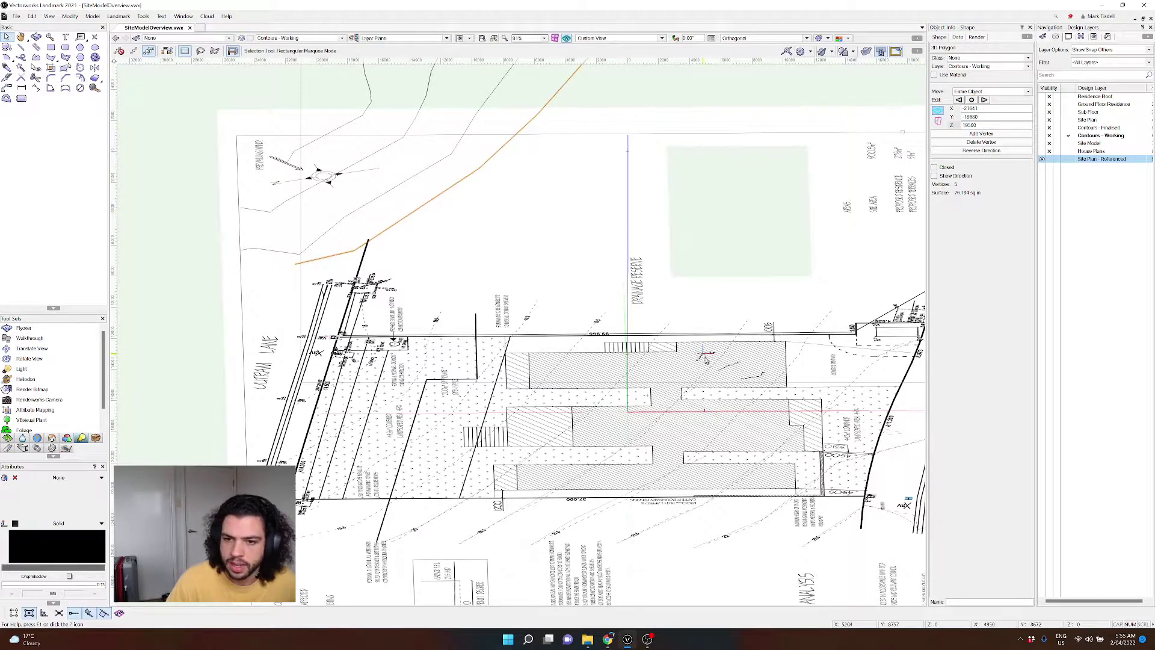
left_click(704, 380)
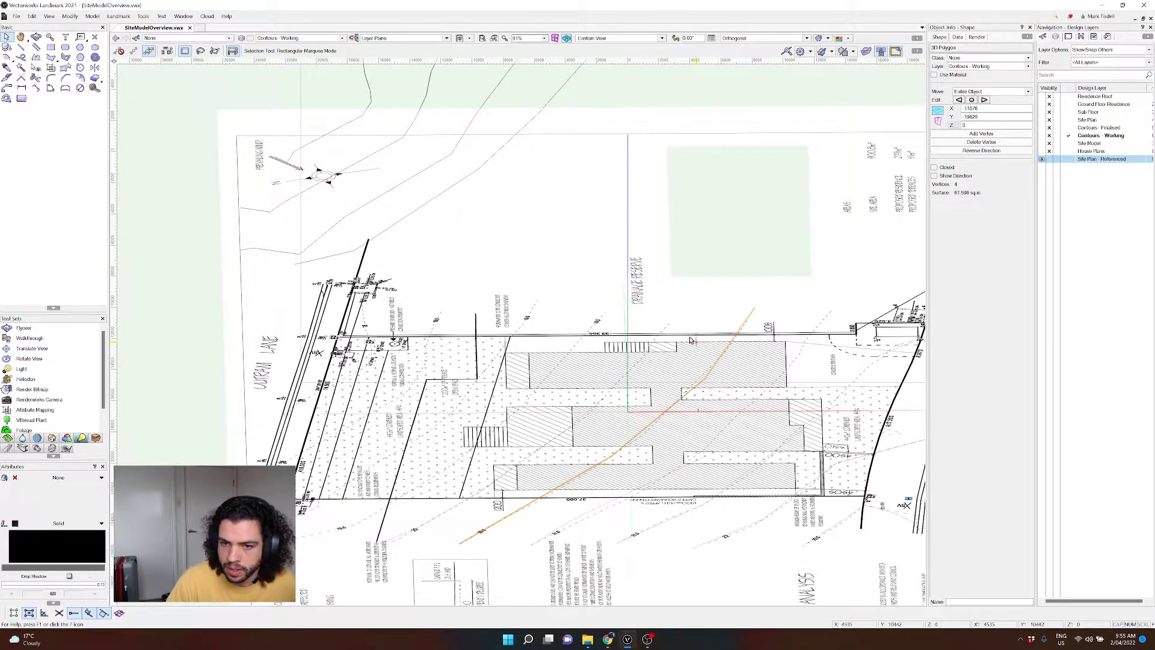
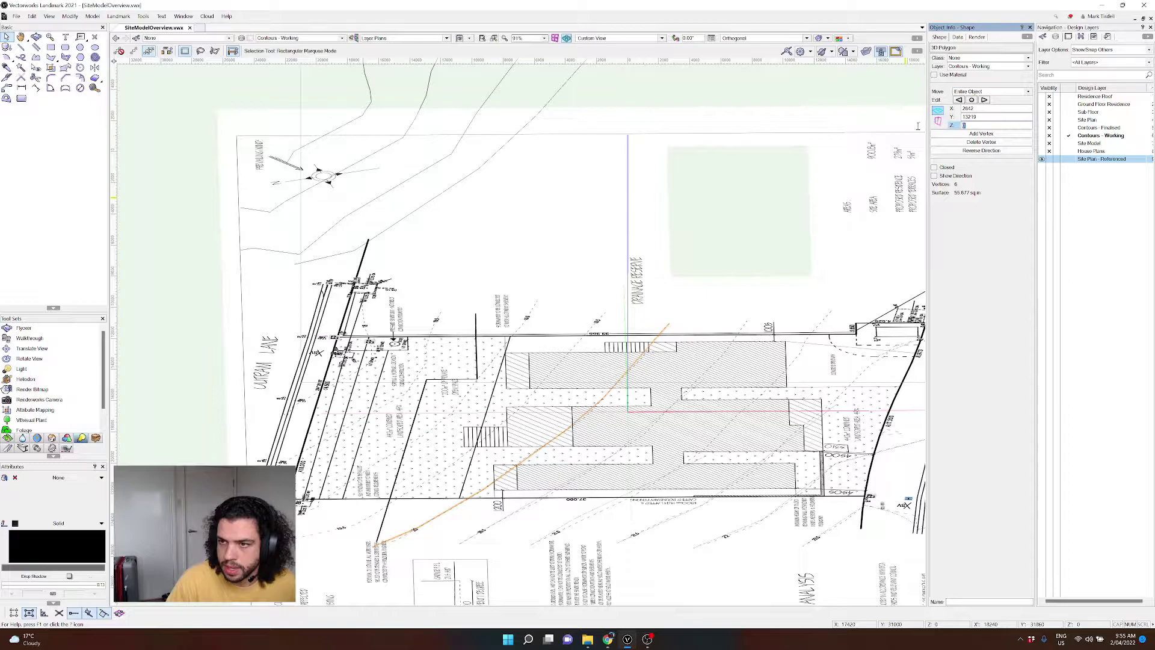
Step: Set the current contour's Z elevation to 20000 and the next contour to 25000
type("20000")
key("Return")
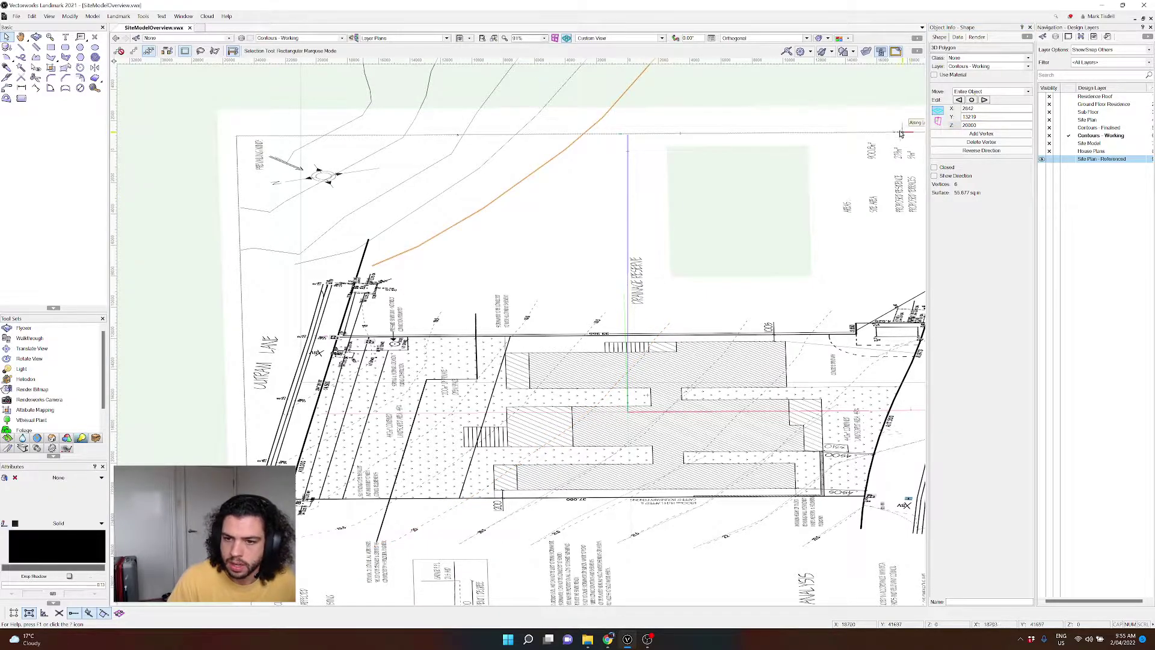
left_click(687, 389)
left_click_drag(971, 125, 952, 125)
type("25")
key("Return")
Step: Correct the contour mistakenly set to 25000 to a Z elevation of 20500
left_click(800, 361)
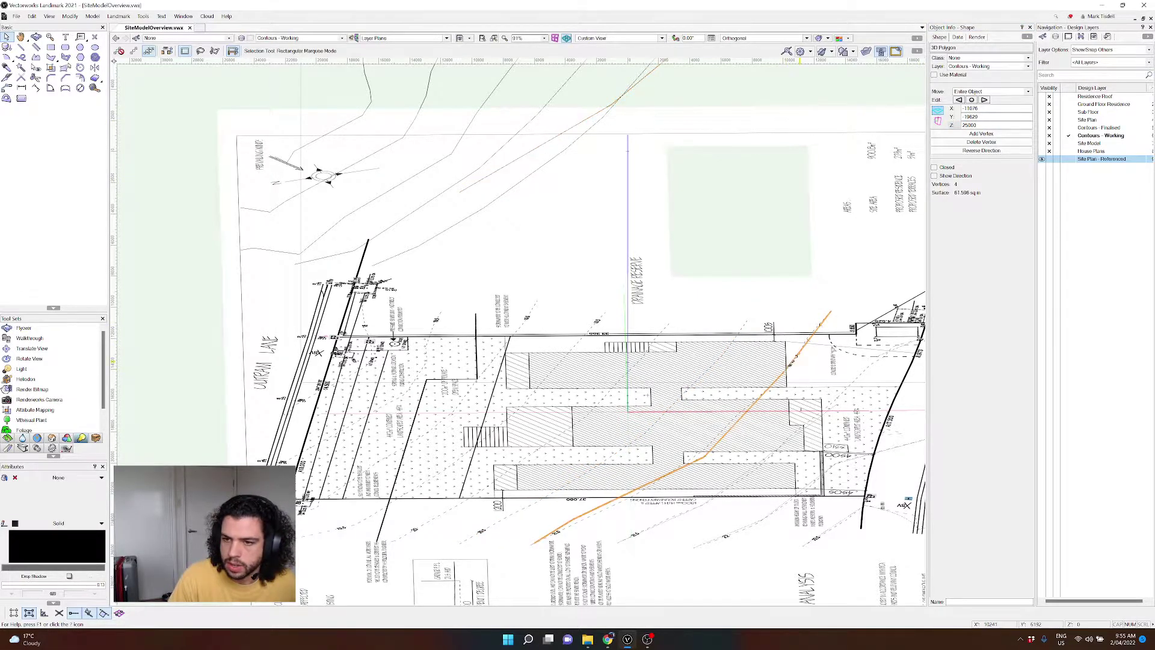
left_click_drag(971, 125, 952, 125)
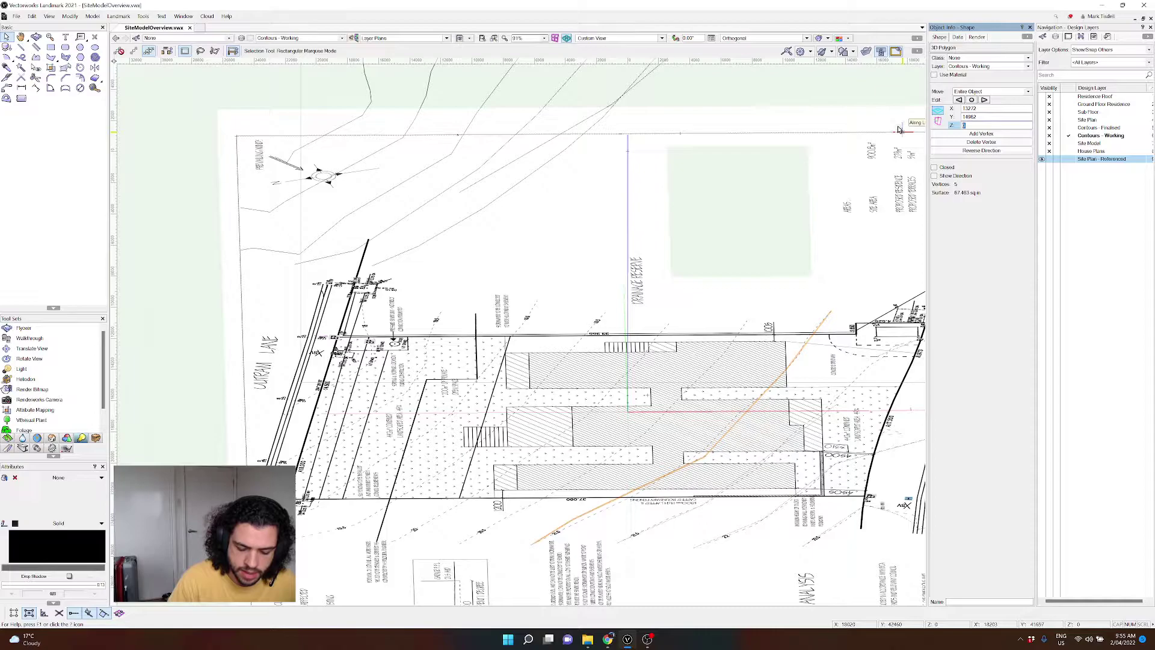
scroll(567, 281, "down", 1)
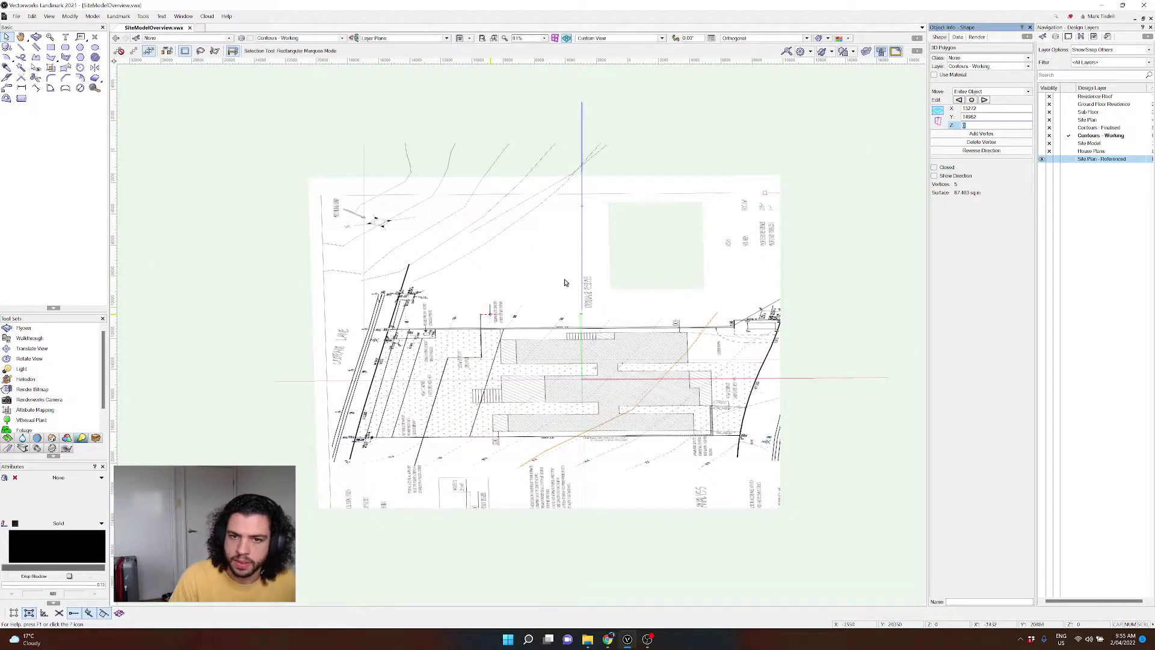
left_click(617, 137)
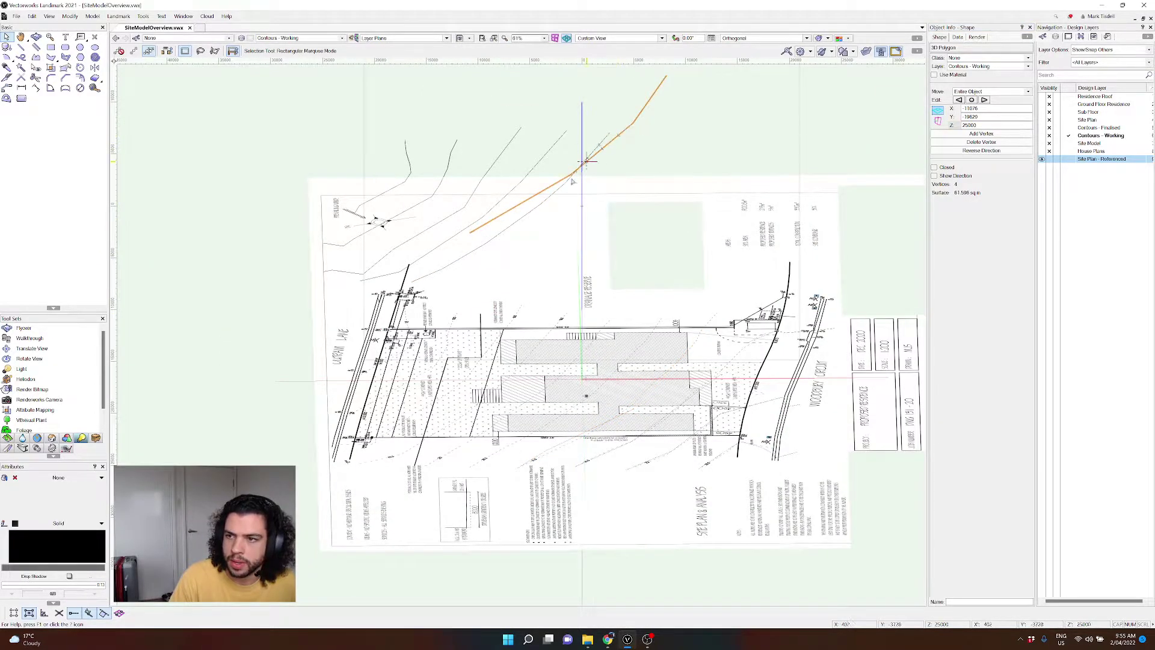
left_click(603, 148)
double_click(954, 126)
type("20500")
key("Return")
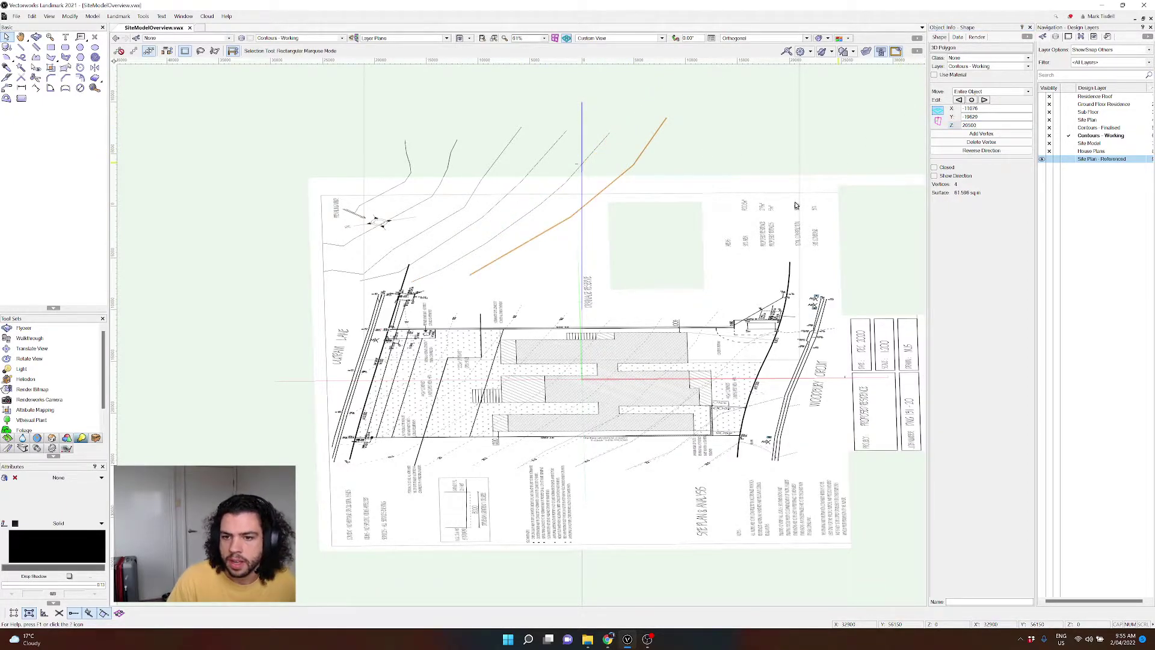
Step: Set the next two contours to Z elevations of 21000 and 21500
left_click(695, 349)
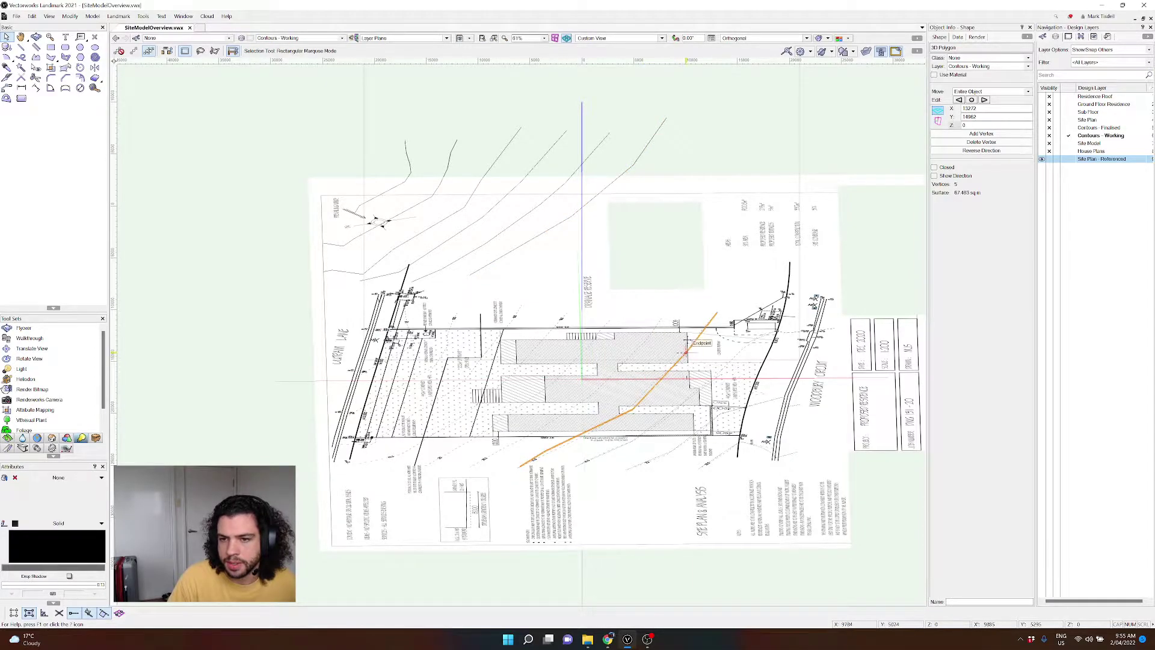
double_click(972, 127)
type("21000")
key("Return")
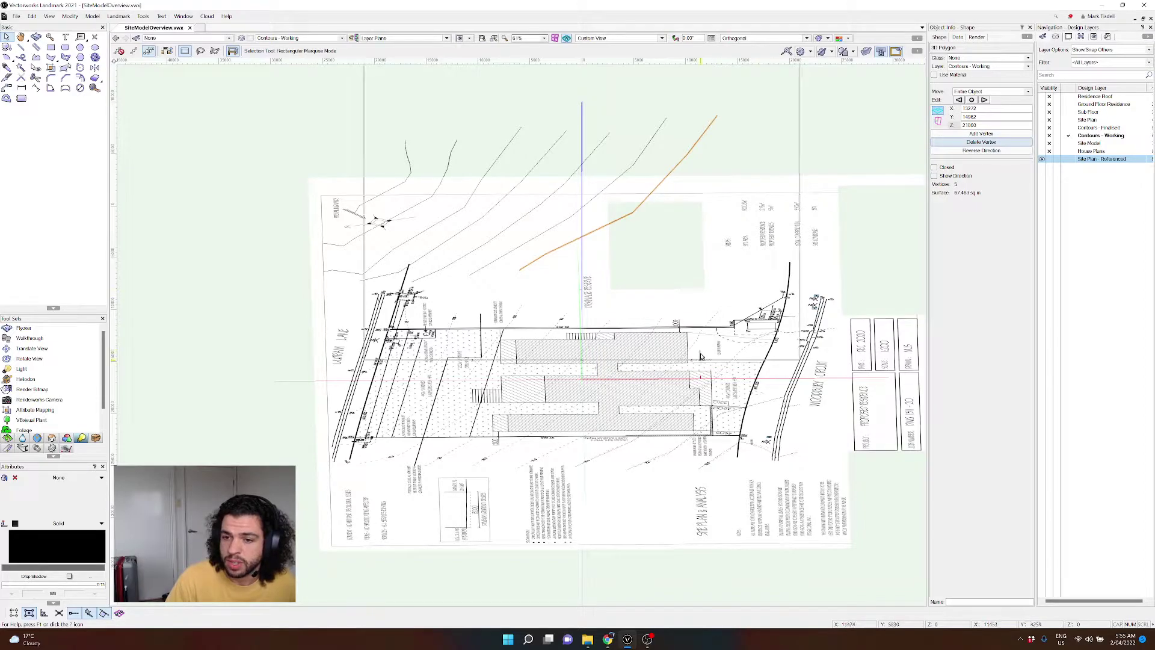
left_click(718, 371)
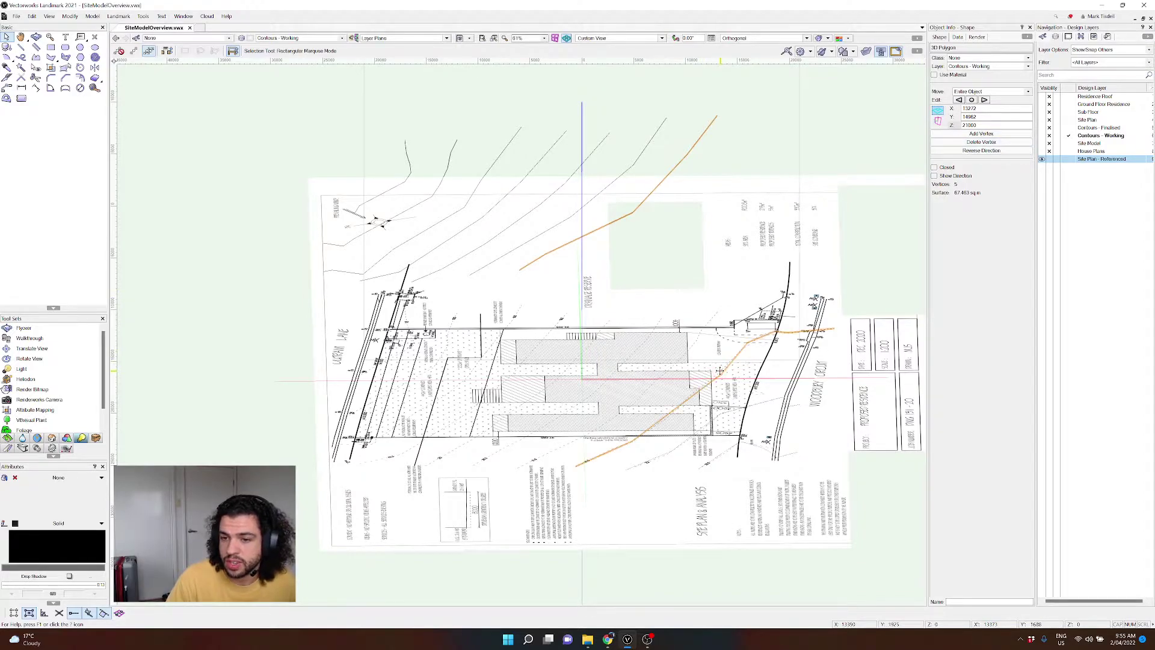
double_click(984, 125)
type("215")
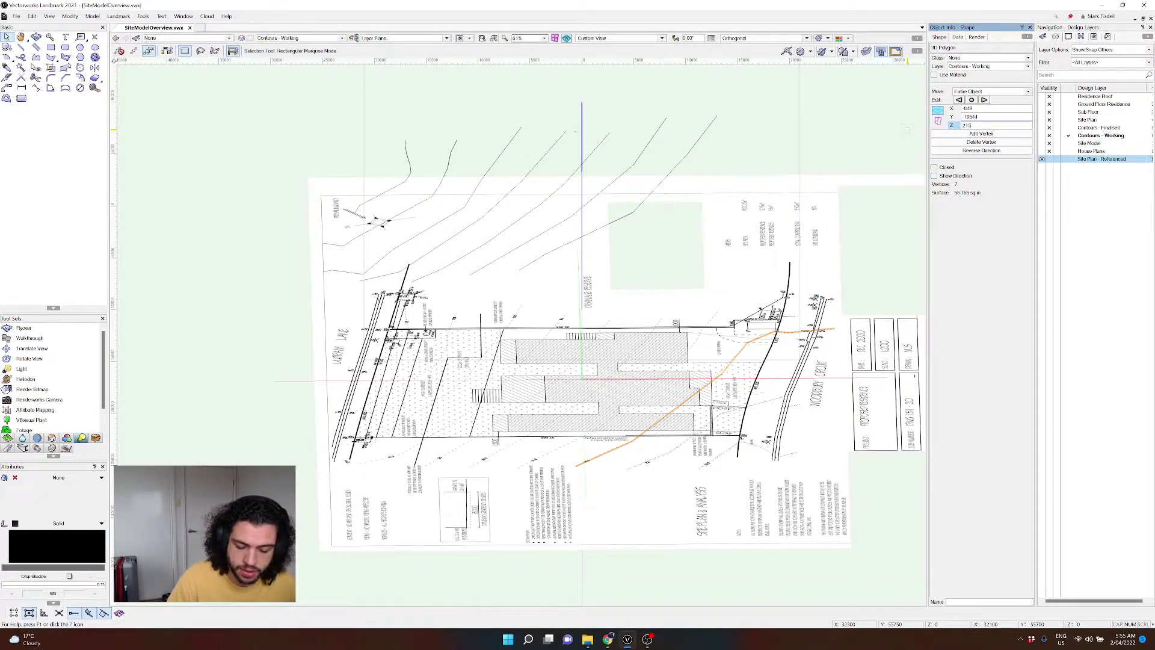
type("00")
key("Return")
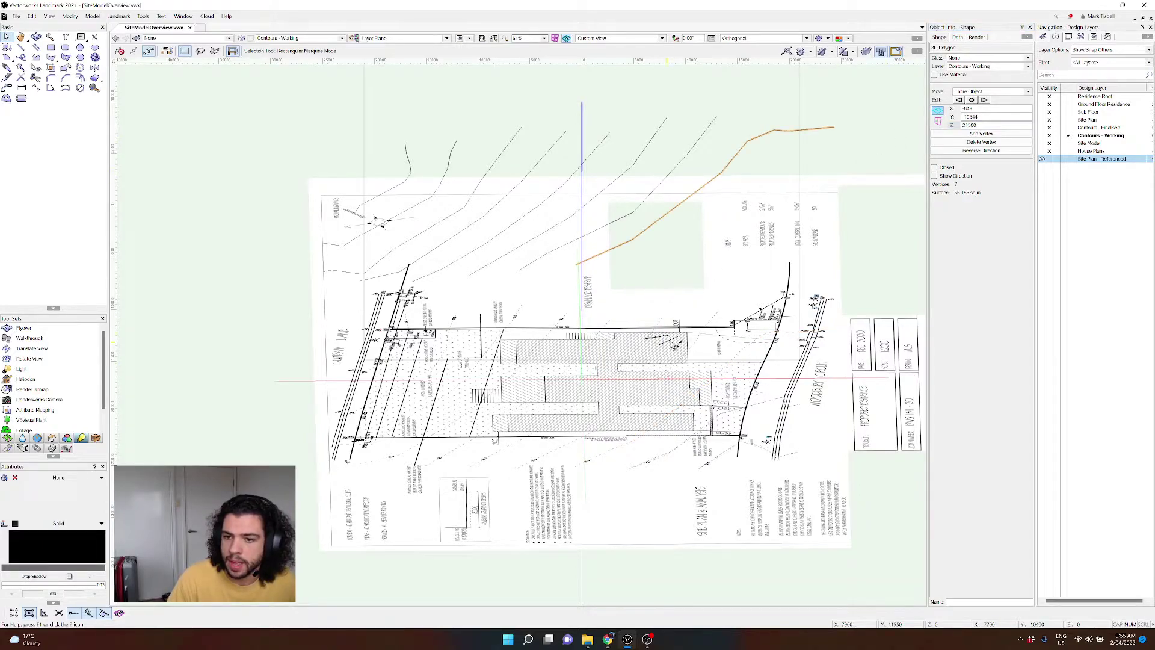
Step: Set the last contours to Z 22000 and 22500, then tilt the view sideways
left_click(727, 414)
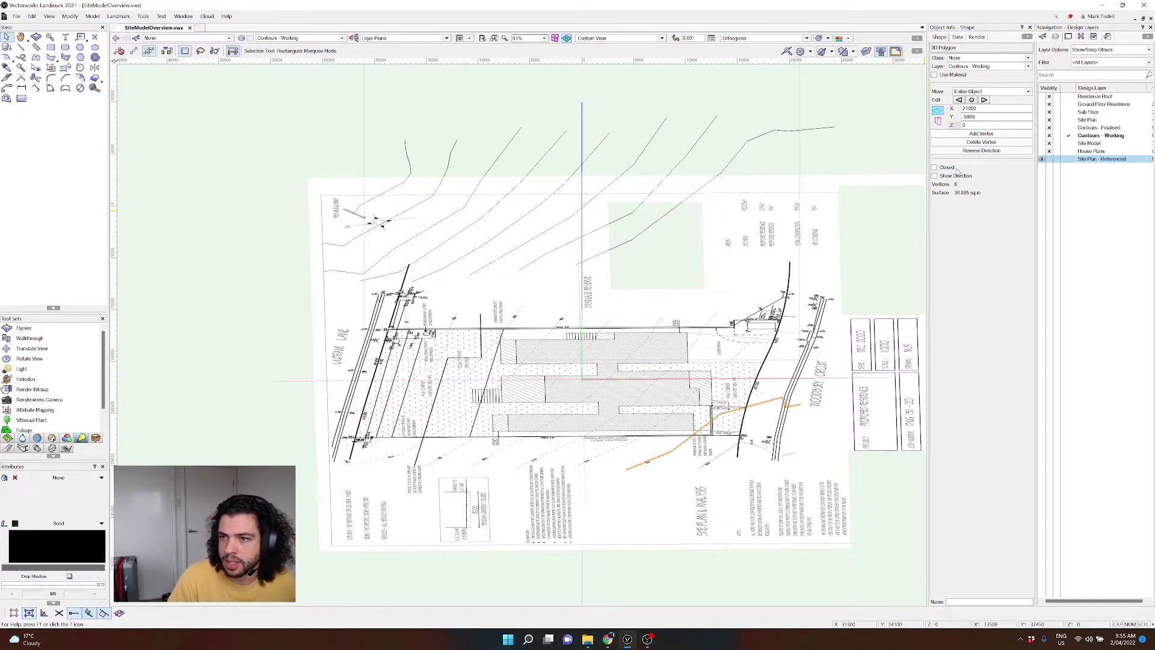
double_click(972, 127)
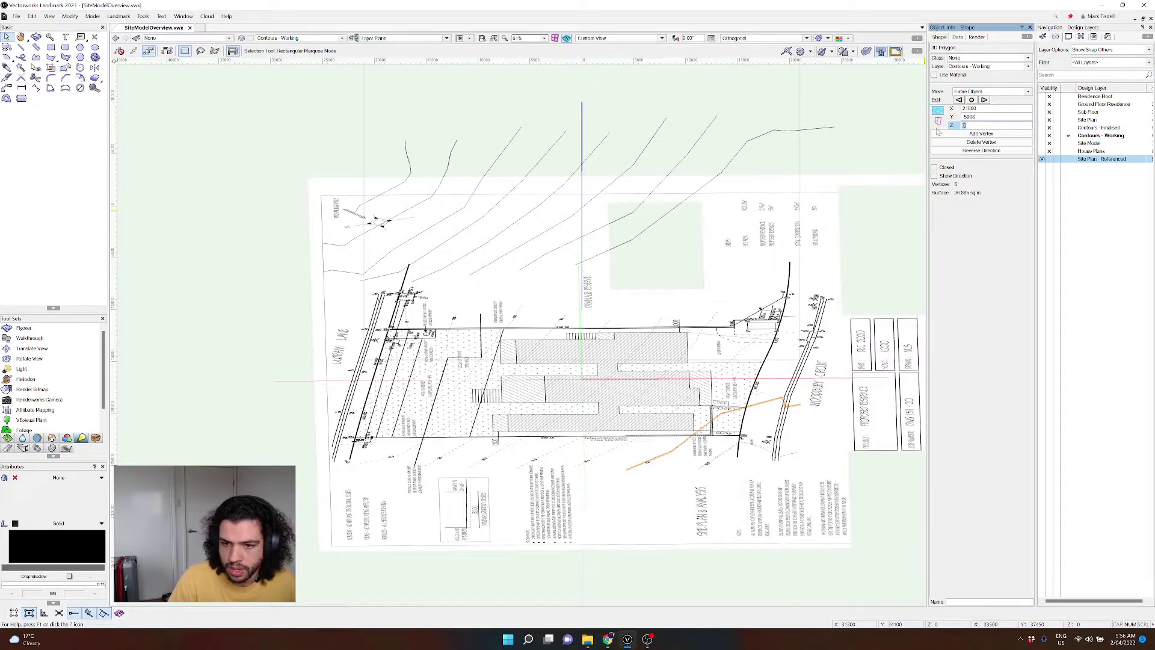
type("22000")
key("Return")
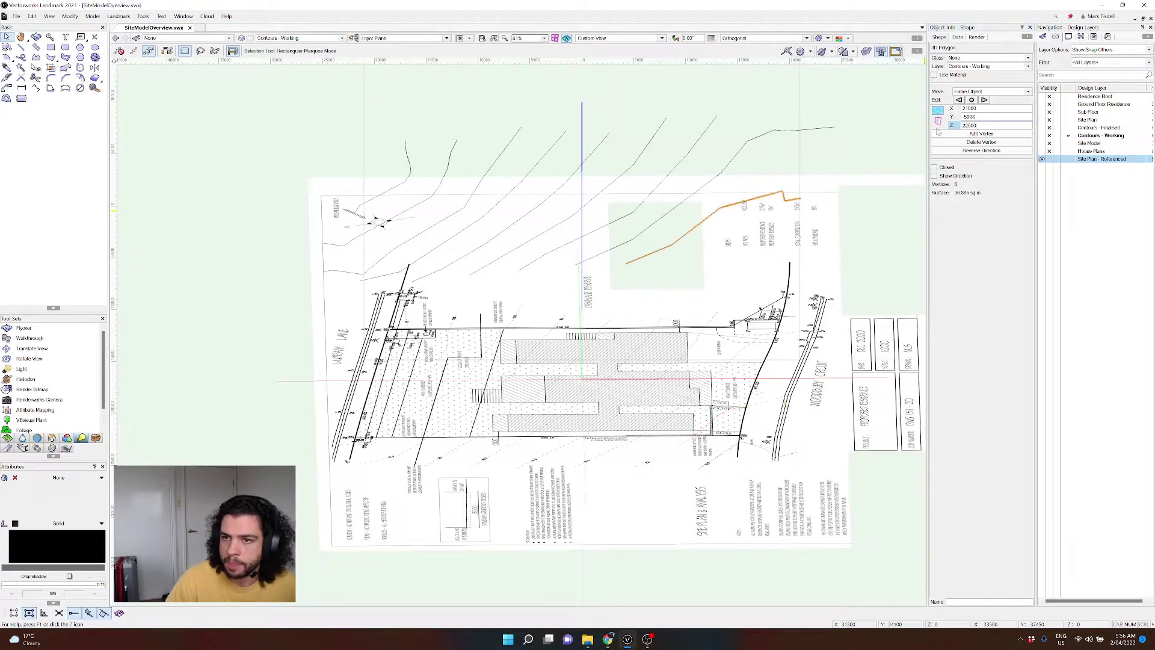
left_click(741, 448)
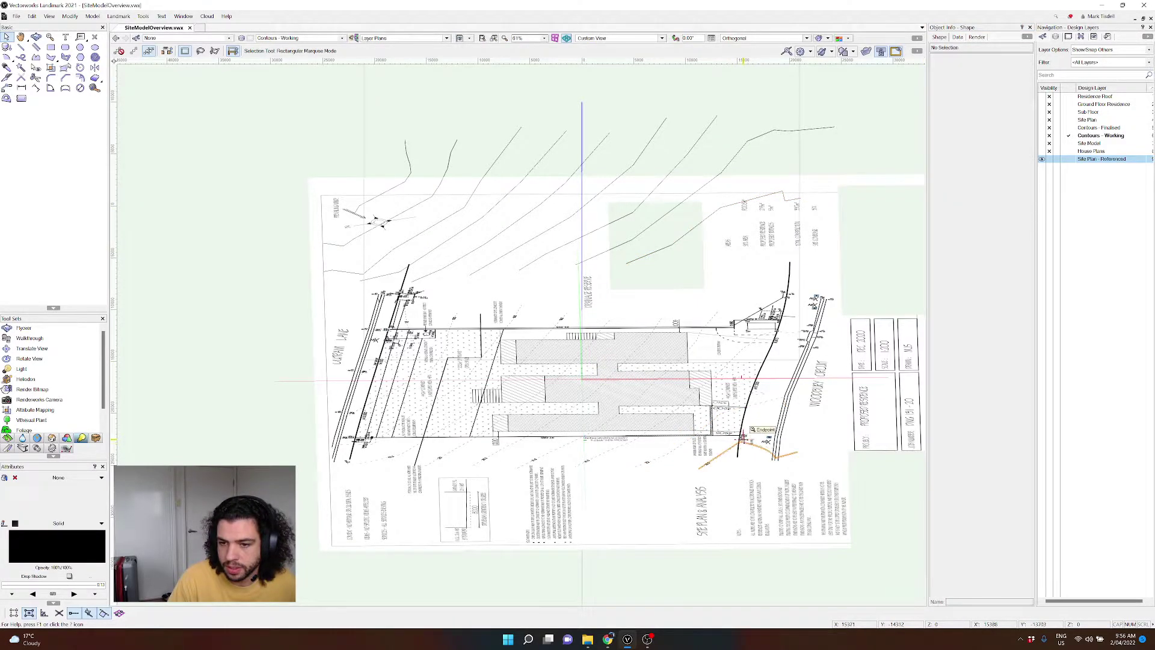
double_click(982, 125)
type("22500")
key("Return")
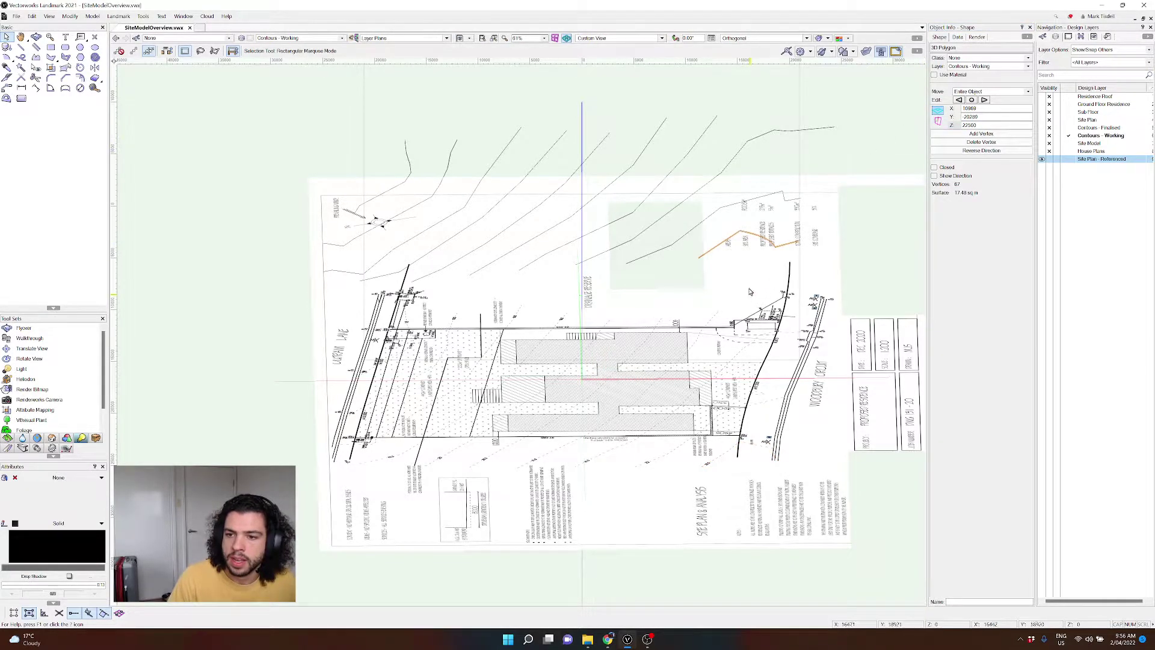
scroll(695, 343, "down", 2)
middle_click_drag(696, 343, 768, 355, "ctrl+shift")
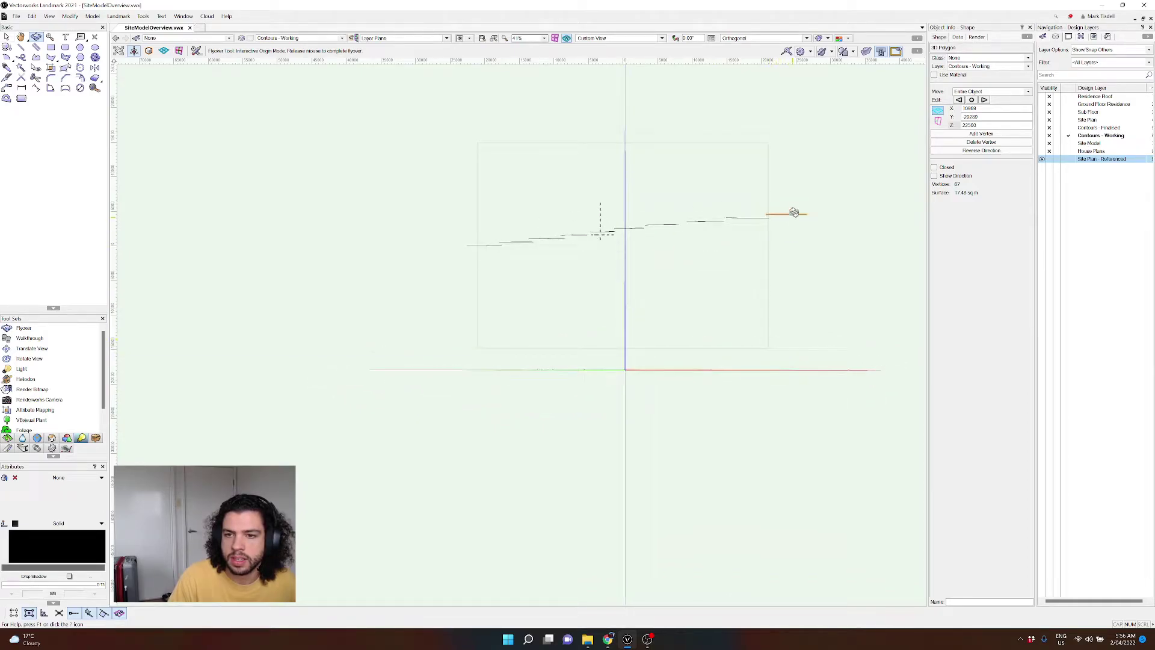
Step: Orbit into an isometric view of the raised contours, then return to a panned top plan
left_click(604, 229)
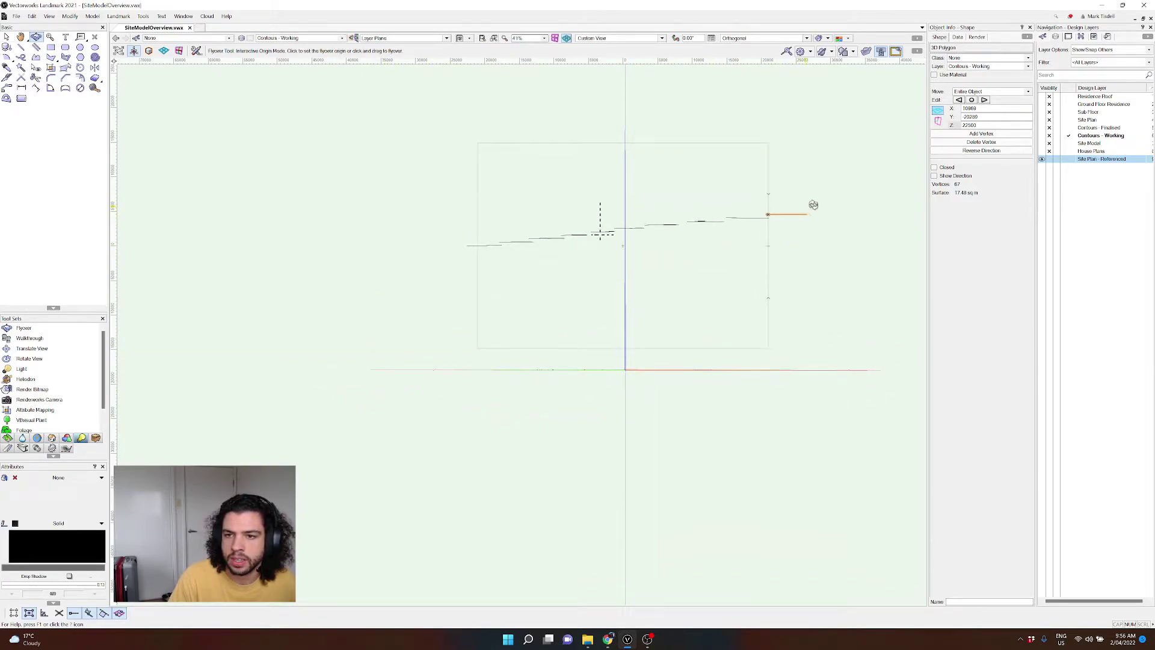
left_click_drag(568, 166, 717, 336)
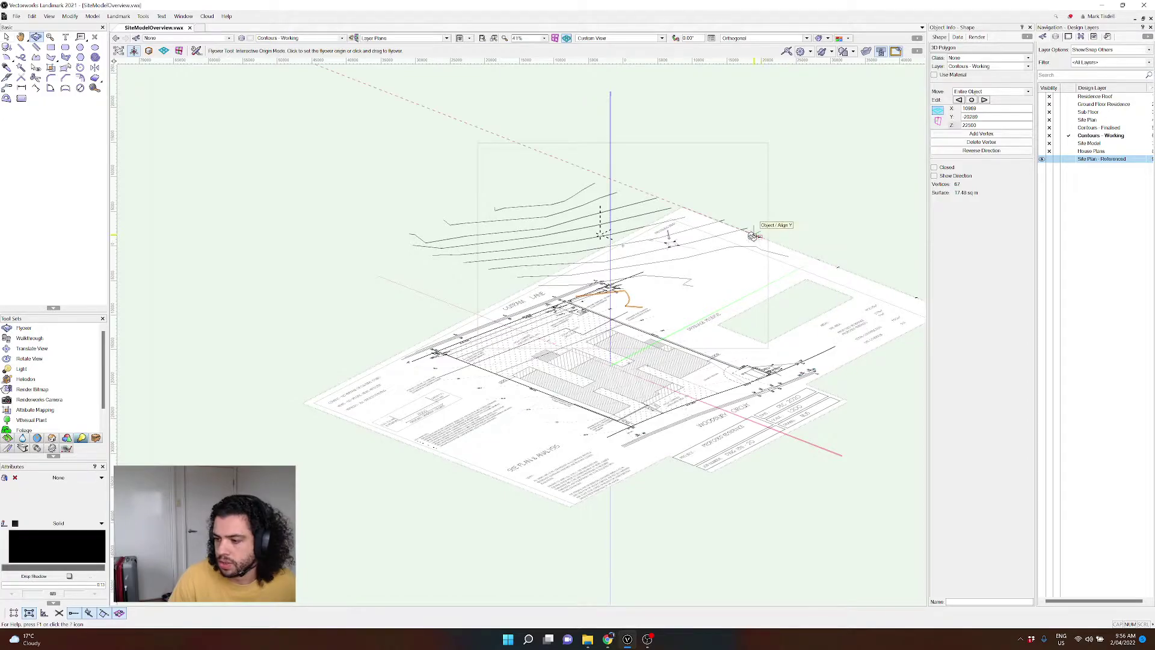
key("x")
key("ctrl+5")
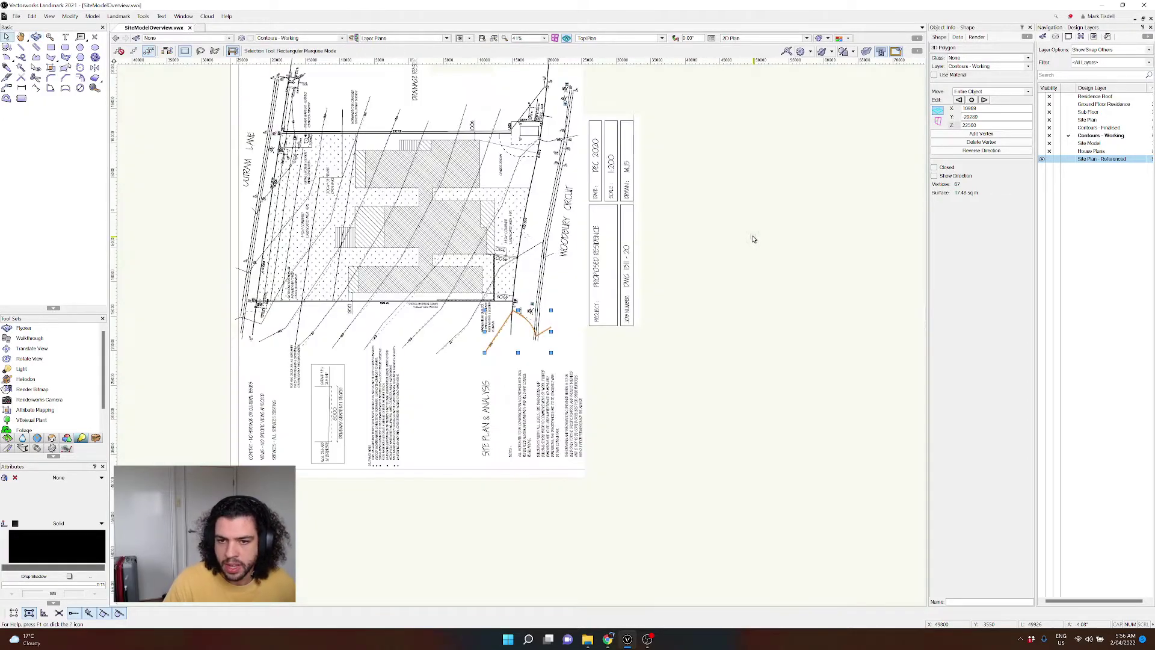
middle_click_drag(589, 217, 680, 281)
left_click(680, 281)
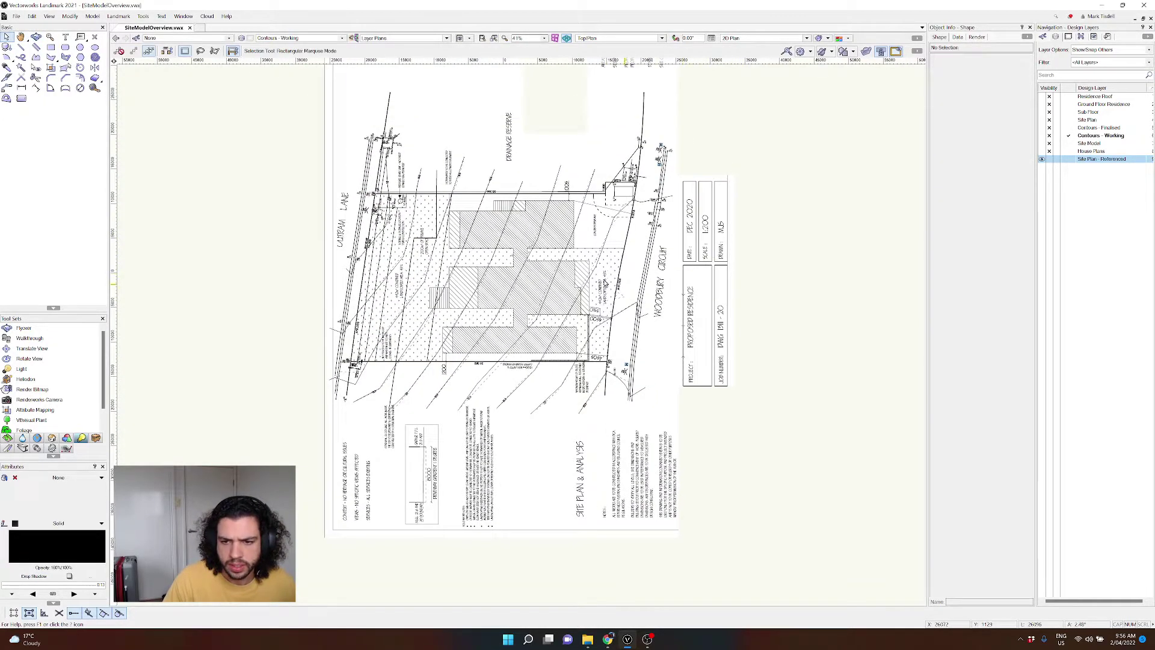
scroll(390, 189, "up", 4)
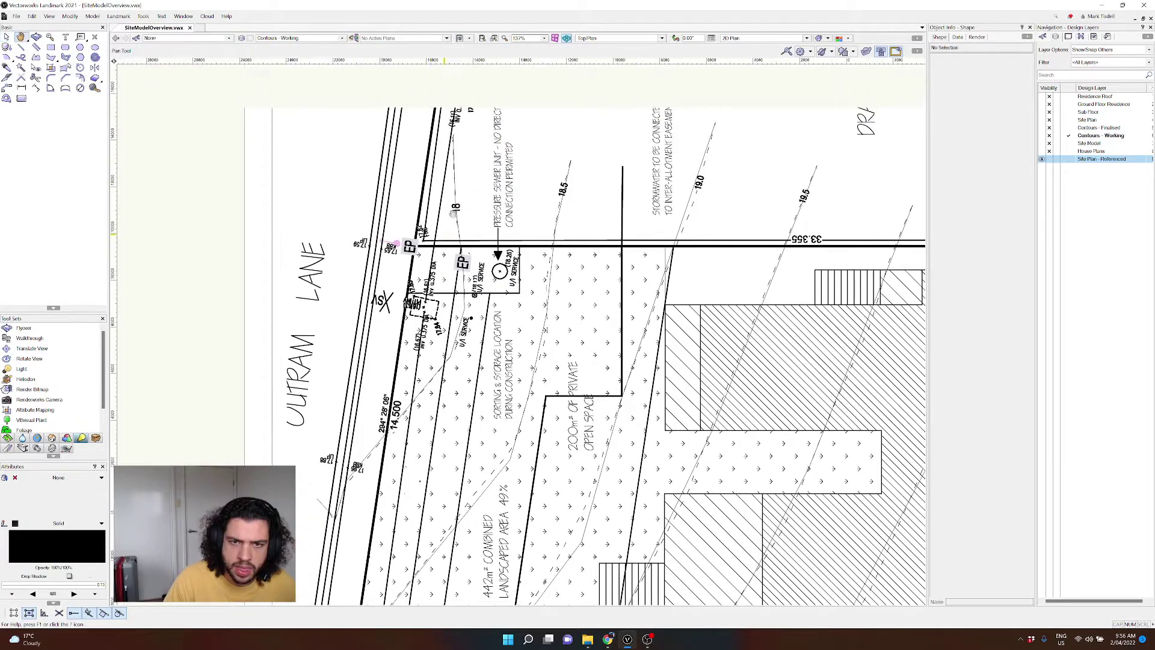
middle_click_drag(406, 180, 439, 230)
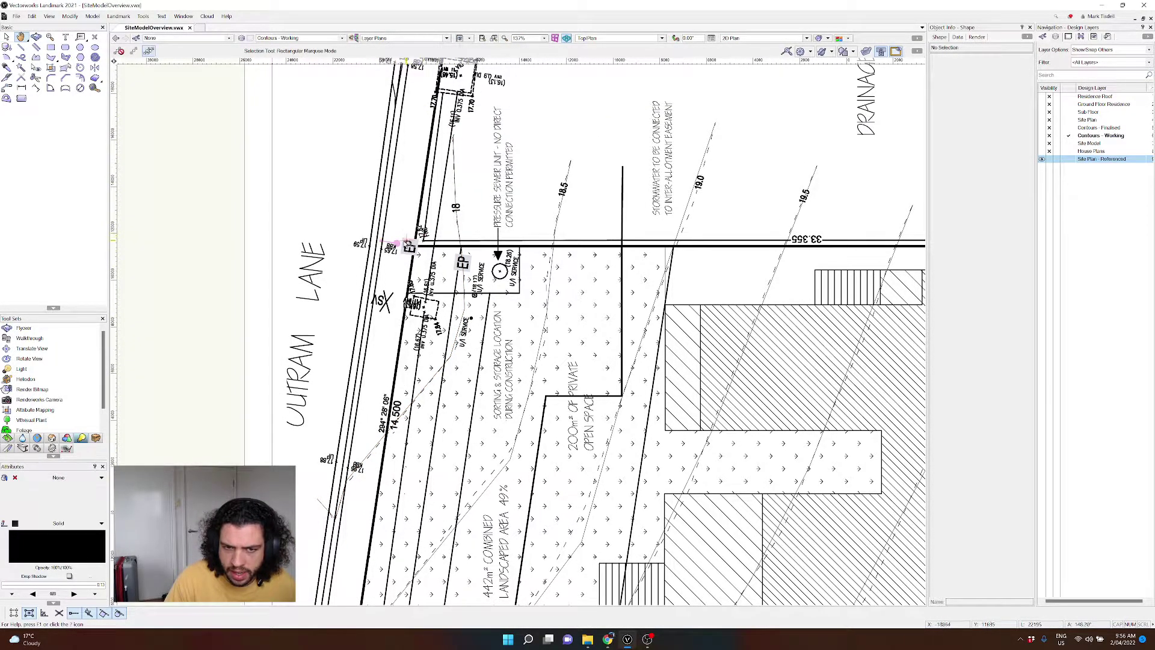
scroll(409, 246, "down", 4)
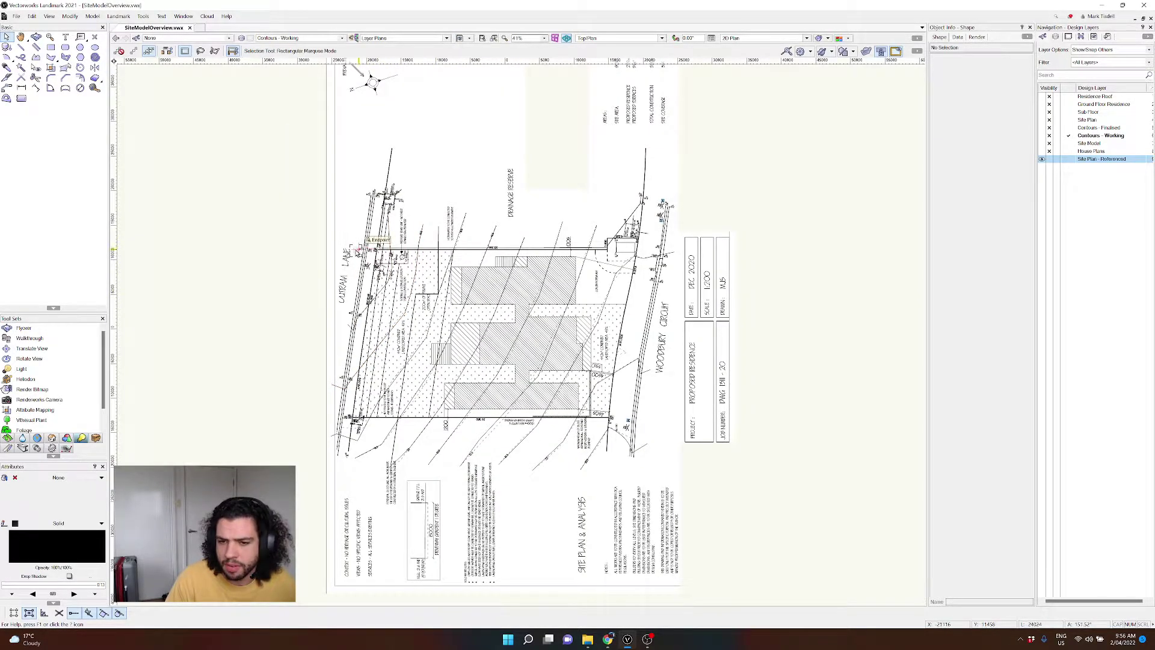
scroll(270, 289, "down", 1)
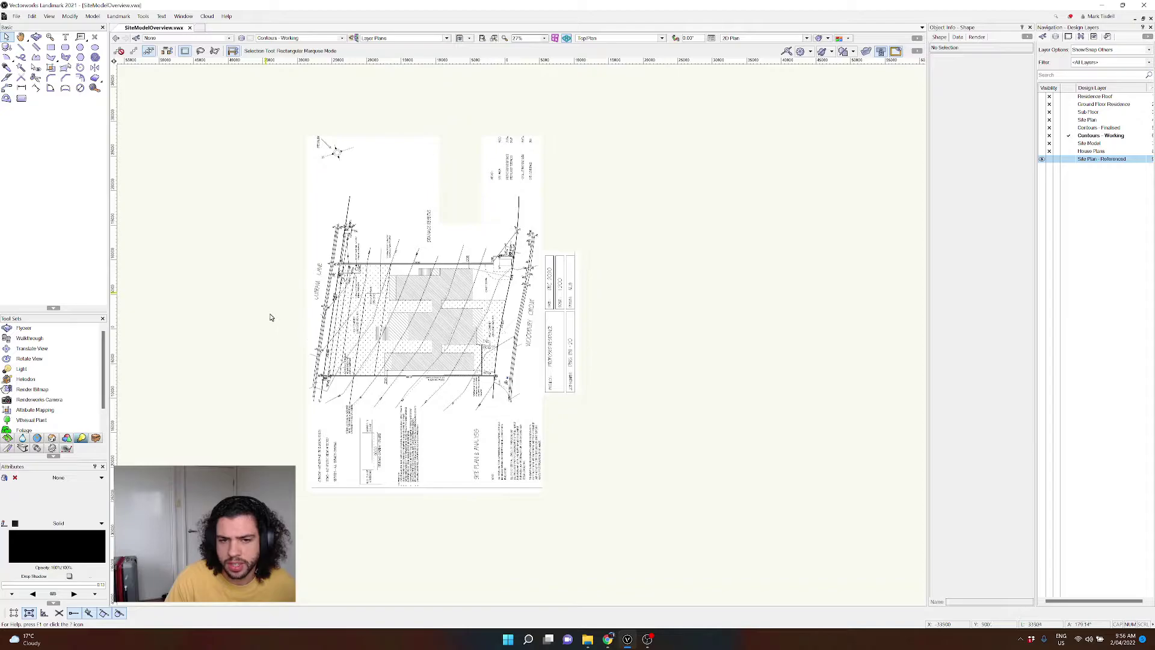
Step: Select all contours and tilt into a side view to confirm their stepped heights
key("ctrl+a")
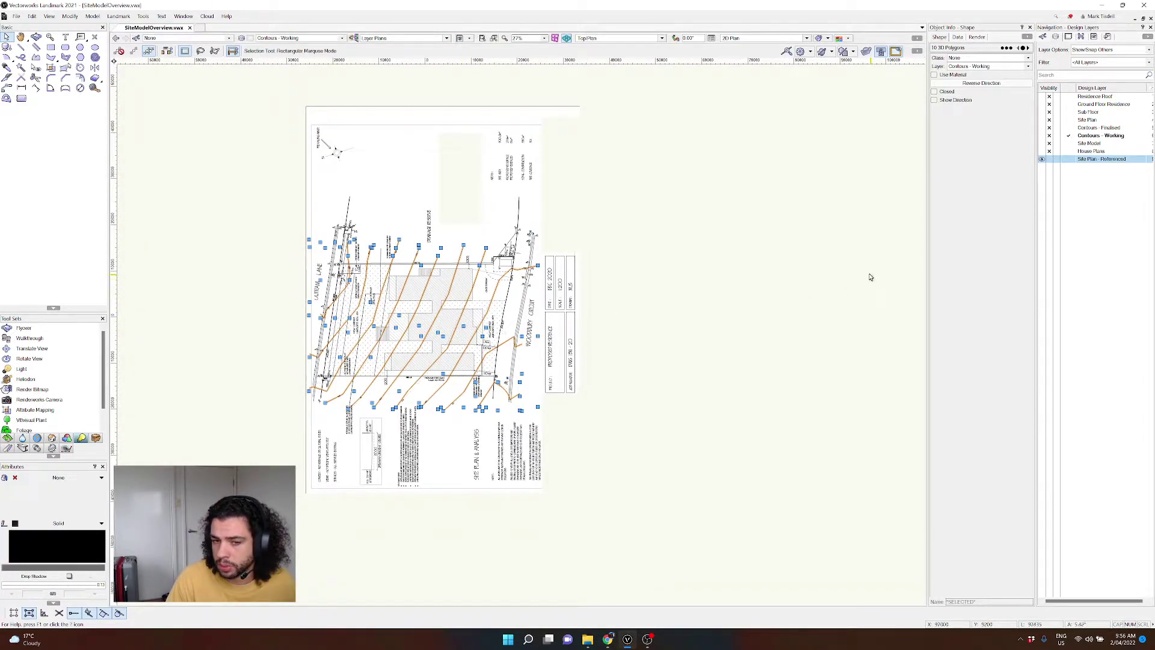
middle_click_drag(671, 377, 675, 340, "ctrl")
scroll(440, 308, "up", 2)
middle_click_drag(690, 280, 706, 261, "ctrl")
scroll(523, 284, "down", 3)
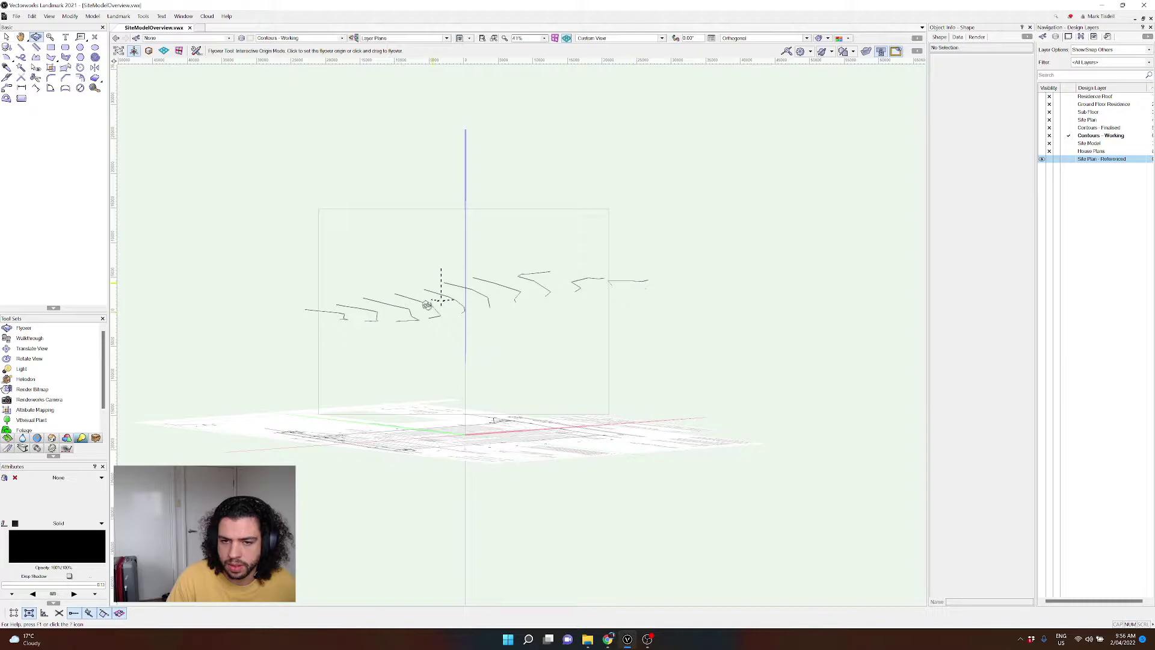
Step: Make Site Model the active design layer
key("x")
left_click_drag(715, 187, 254, 380)
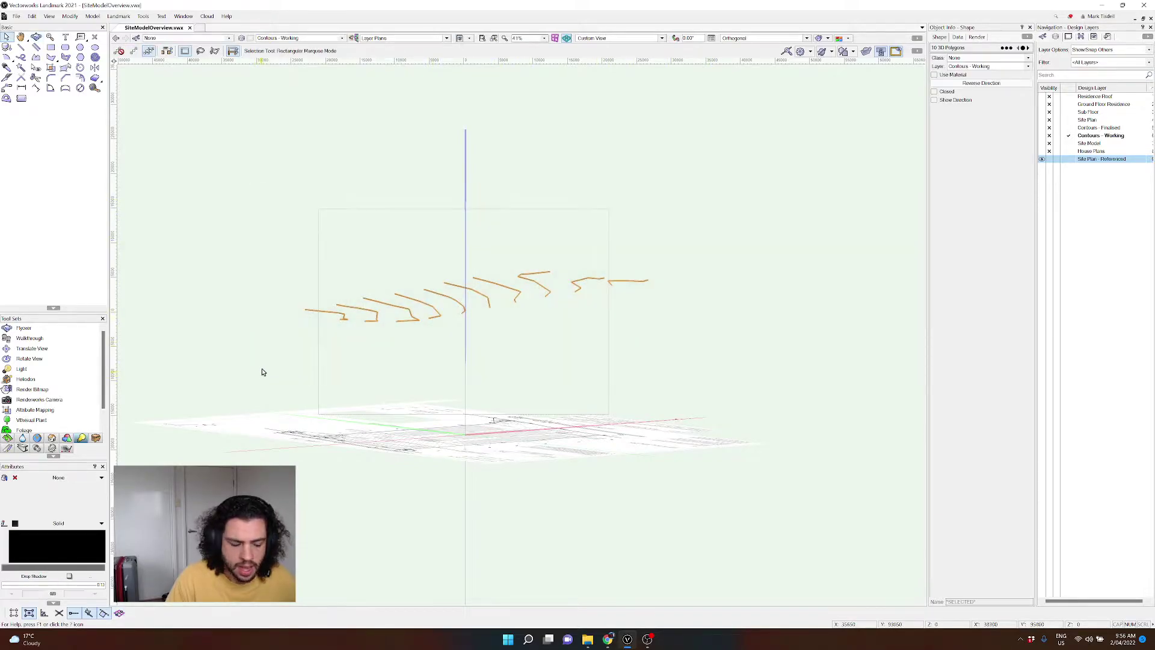
left_click(641, 230)
left_click(1068, 143)
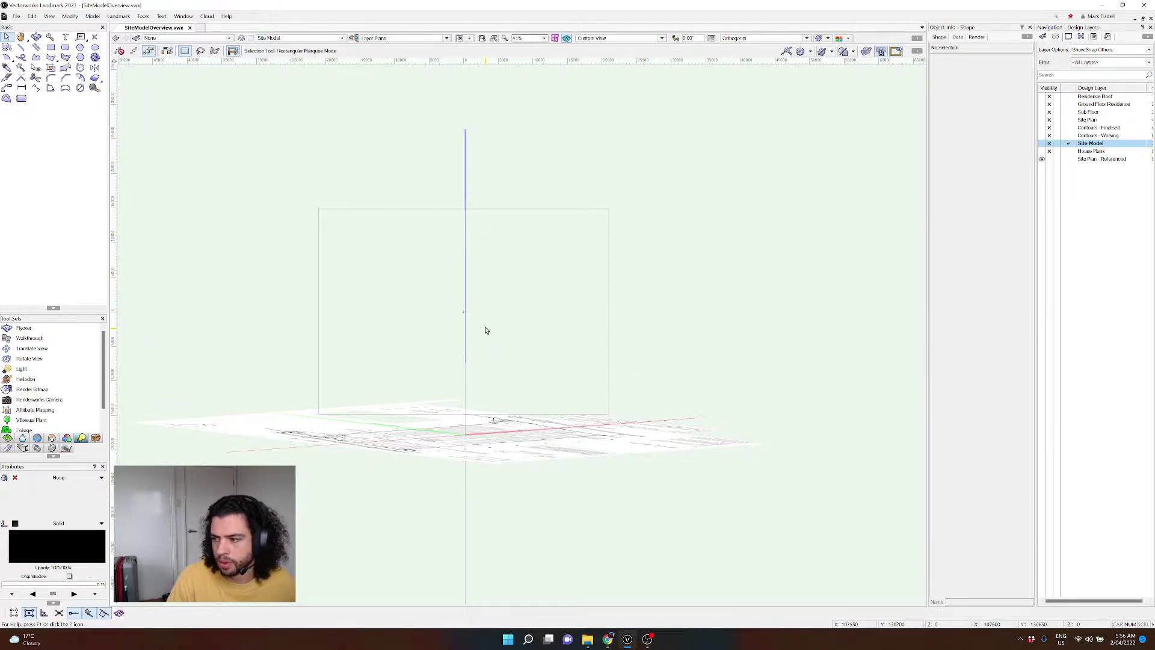
Step: In Top/Plan view, select all ten contour 3D polygons with Ctrl+A
key("ctrl+5")
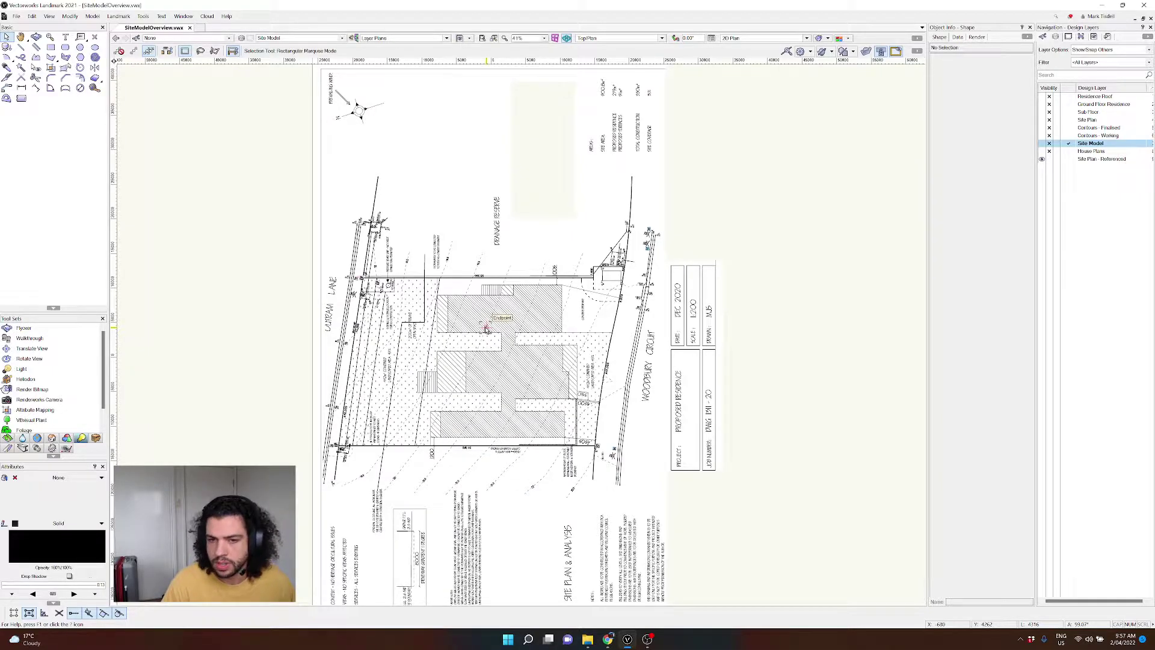
key("ctrl+a")
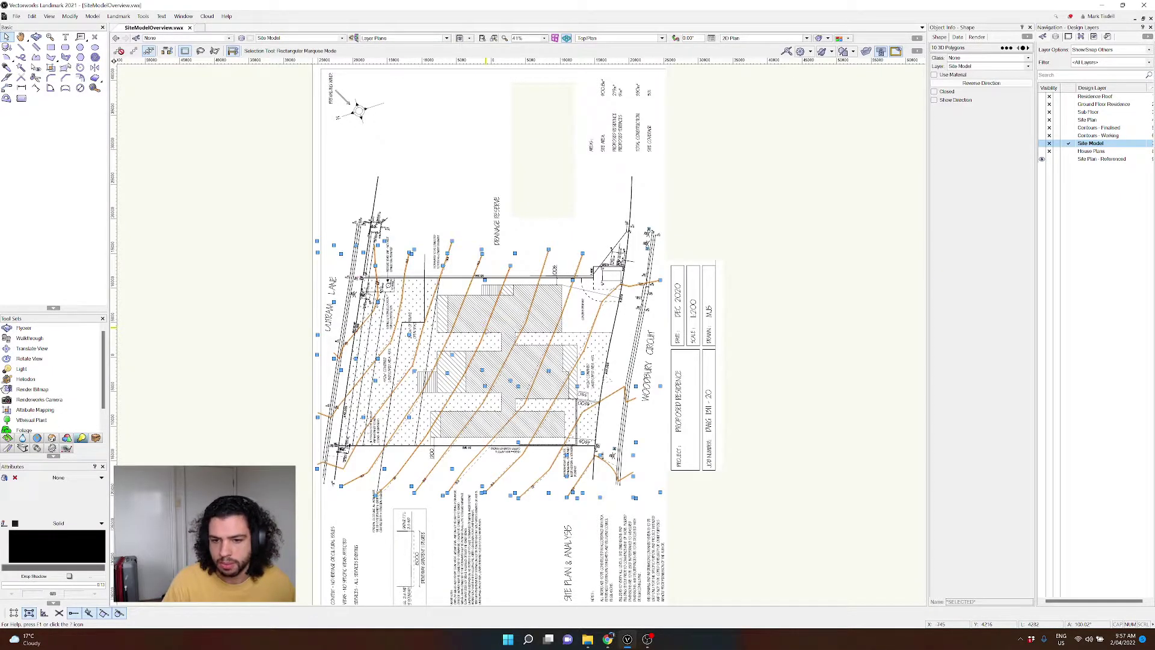
left_click(301, 291)
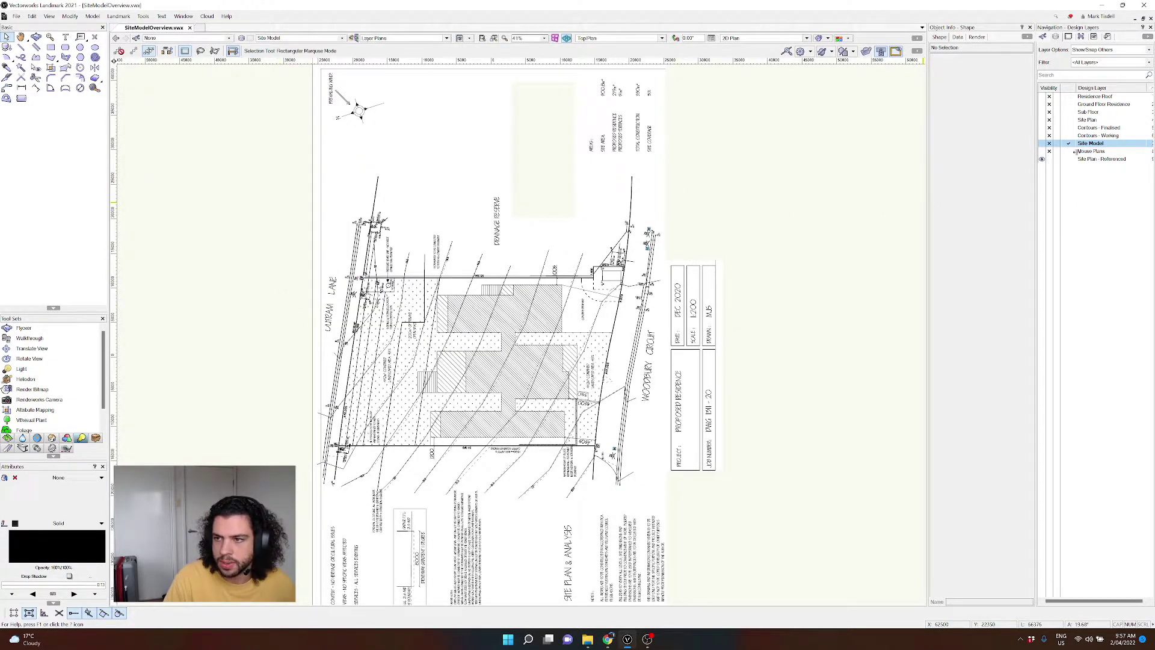
key("ctrl+a")
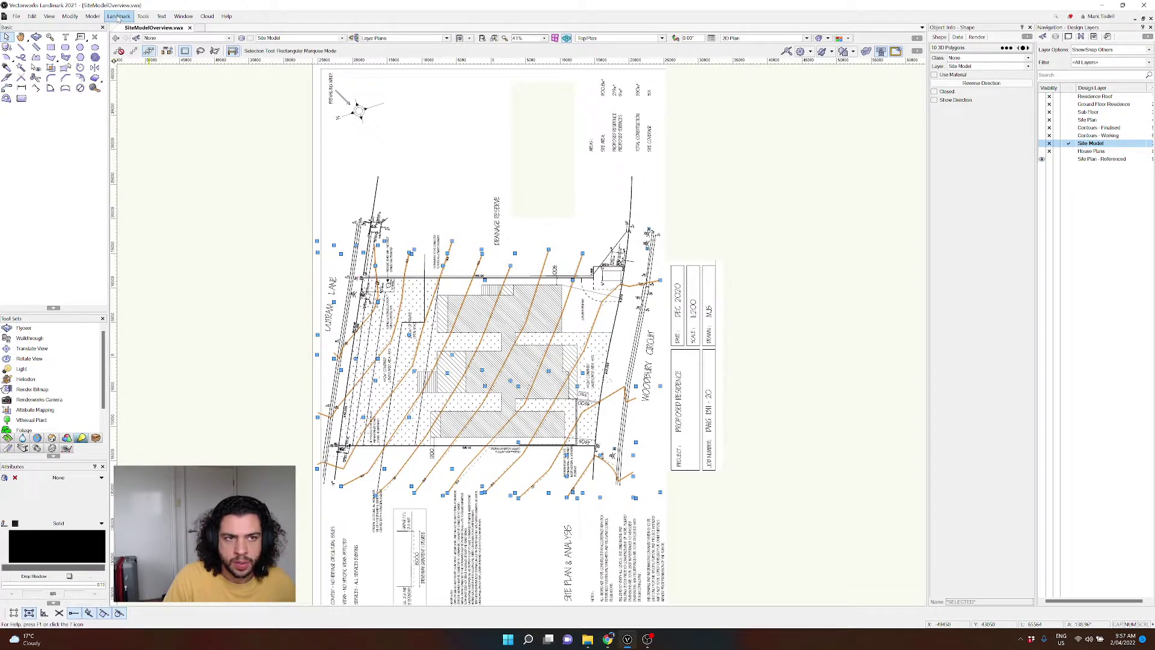
Step: Run Landmark > Create Site Model > Site Model from Source Data on the selected contours
middle_click_drag(225, 393, 240, 253, "ctrl")
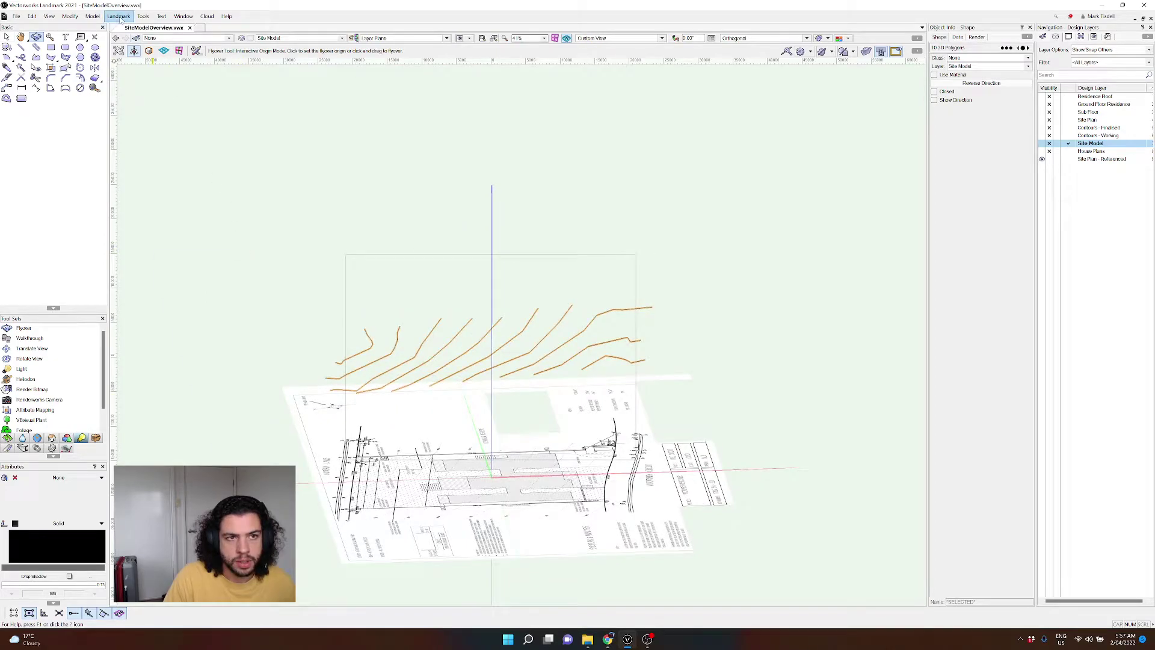
left_click(118, 16)
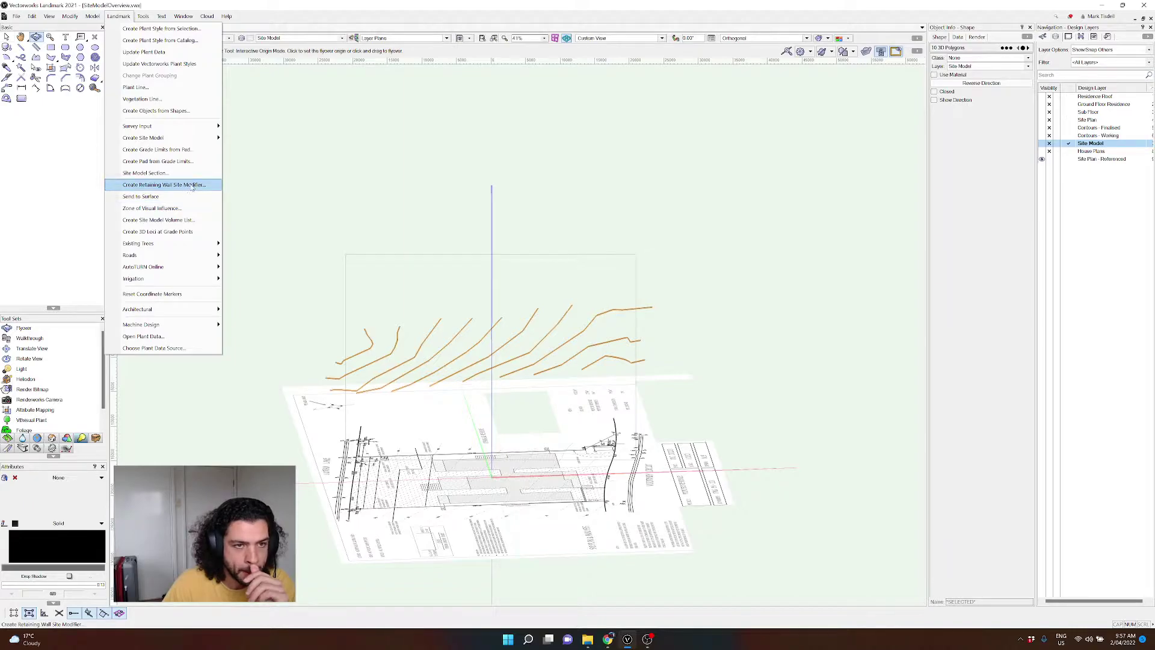
mouse_move(178, 144)
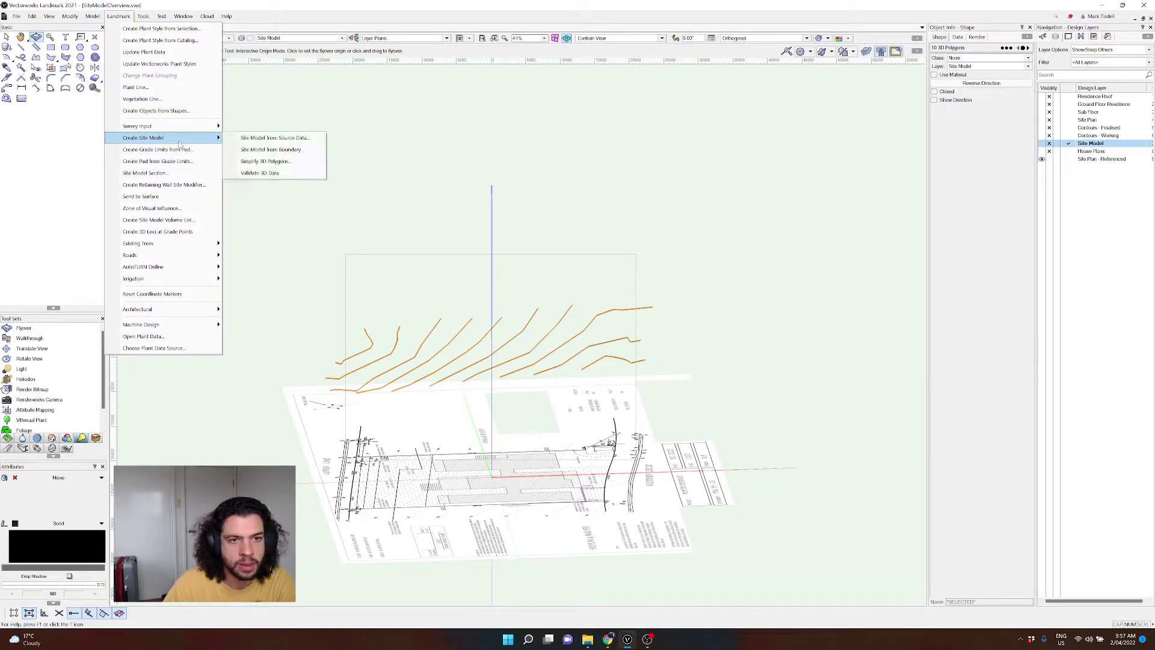
left_click(251, 140)
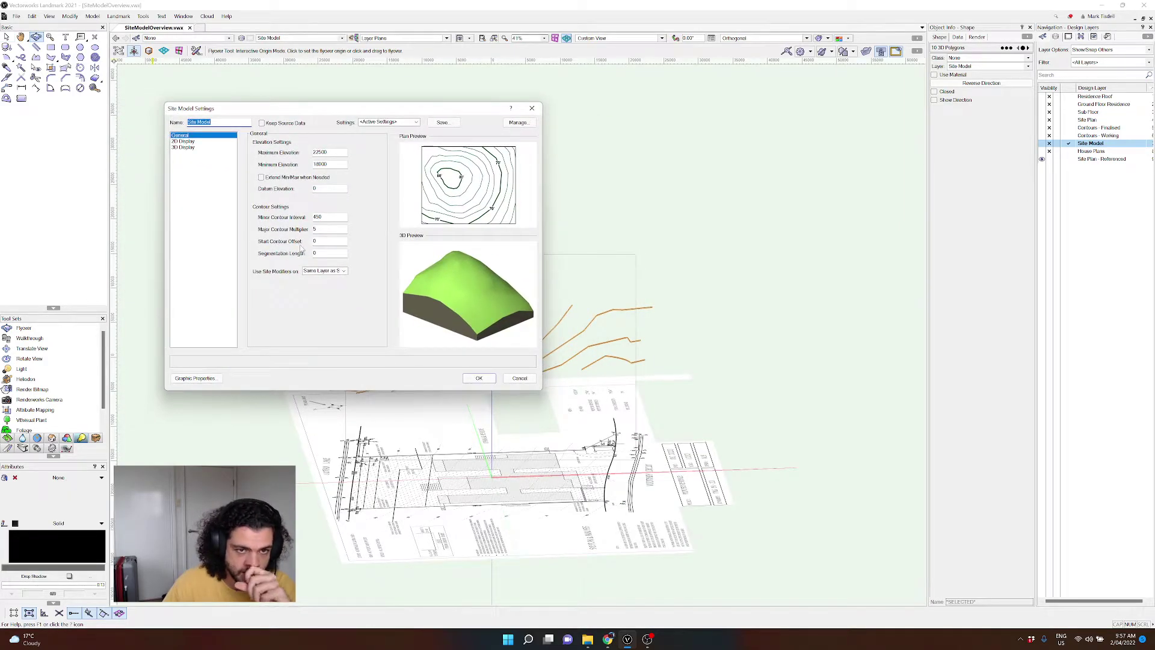
Step: Set the Minor Contour Interval to 500, keeping the major contour multiplier at 2
left_click(332, 217)
left_click_drag(334, 218, 283, 210)
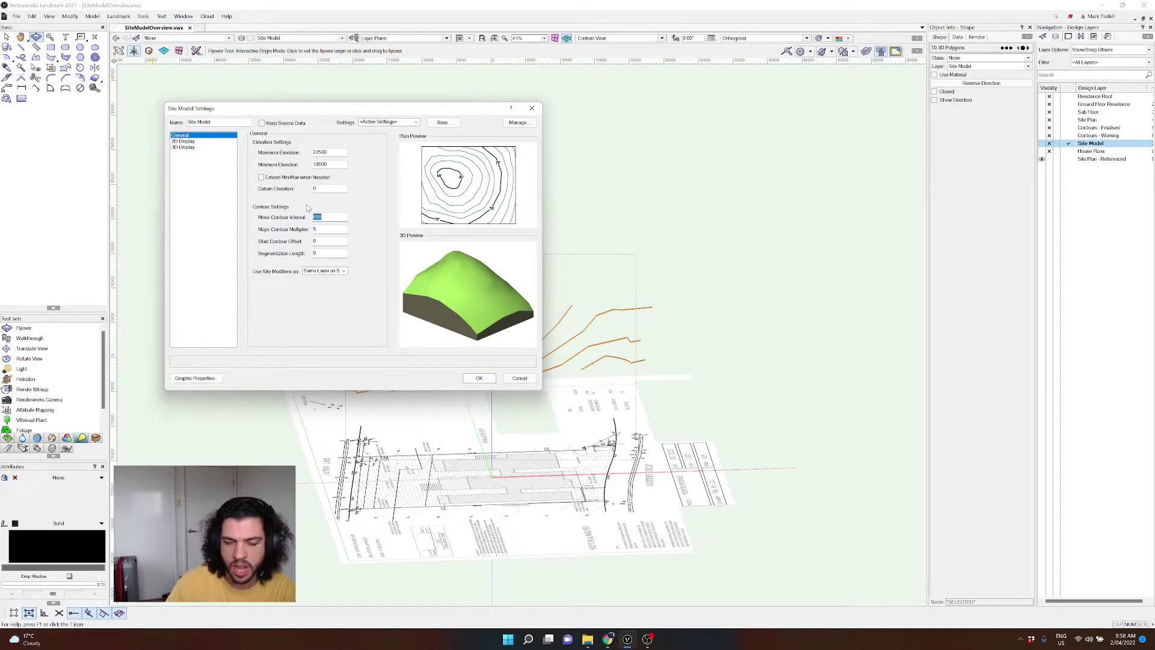
type("5")
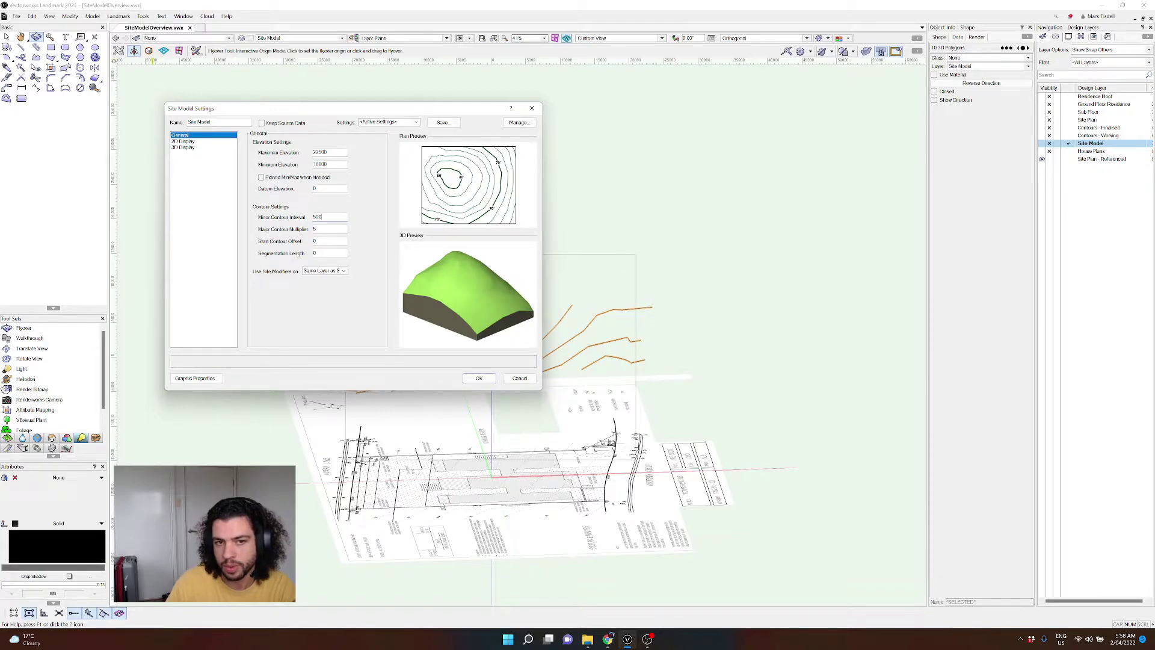
key("Tab")
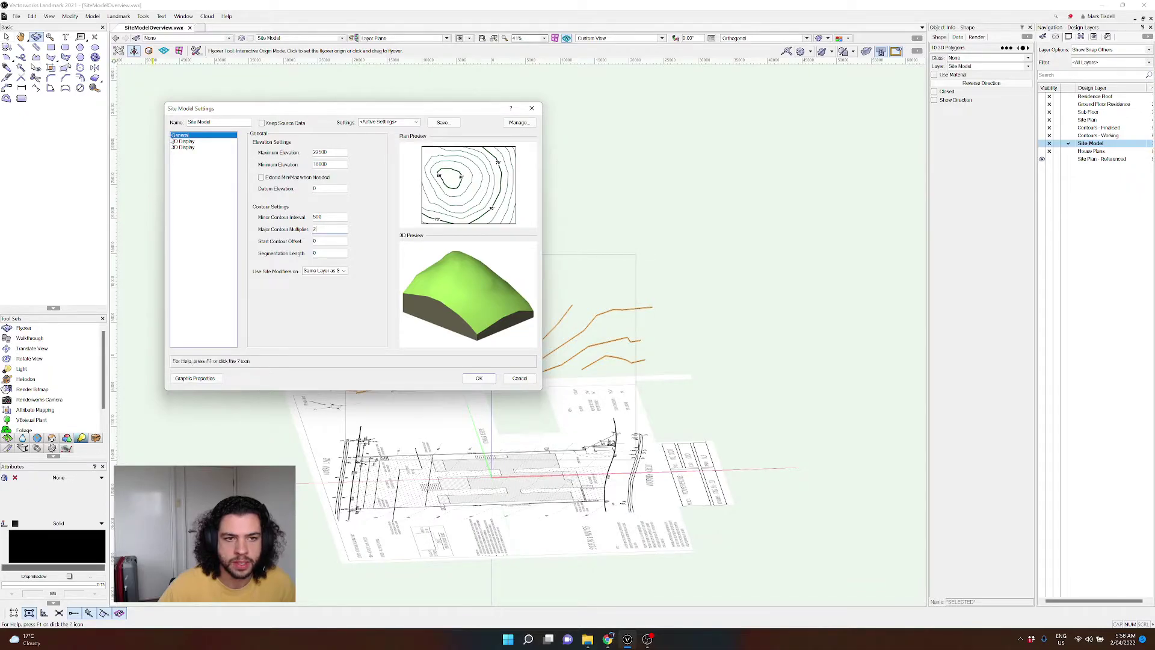
left_click(182, 141)
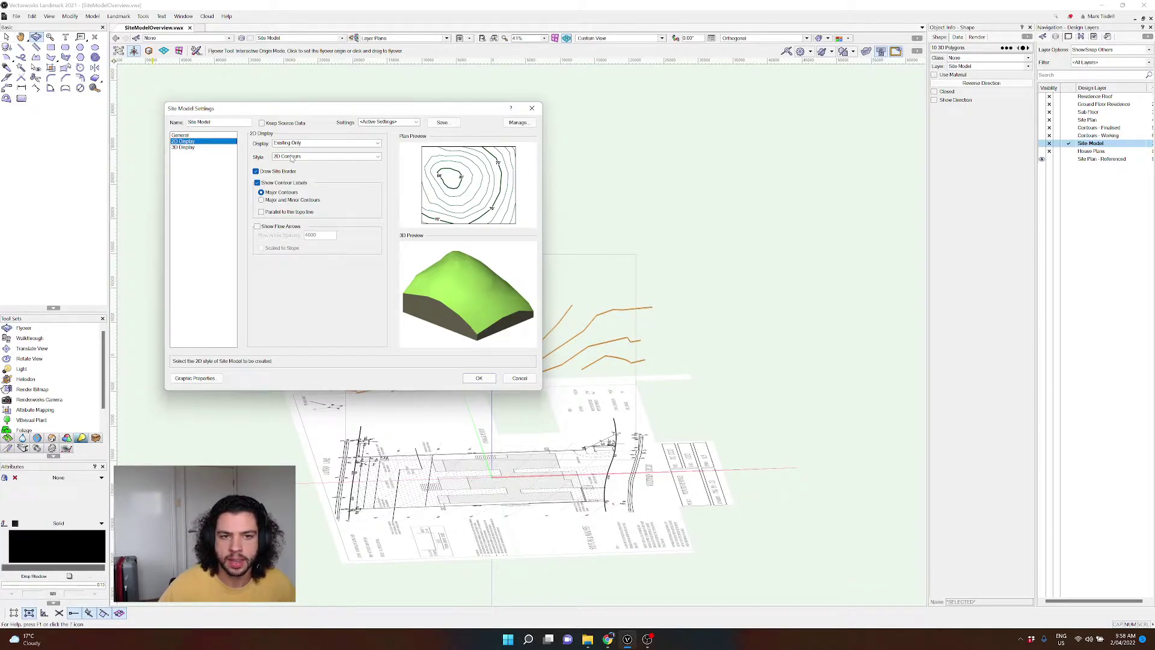
Step: Keep the 2D Contours style, label only major contours, and leave flow arrows off
left_click(292, 157)
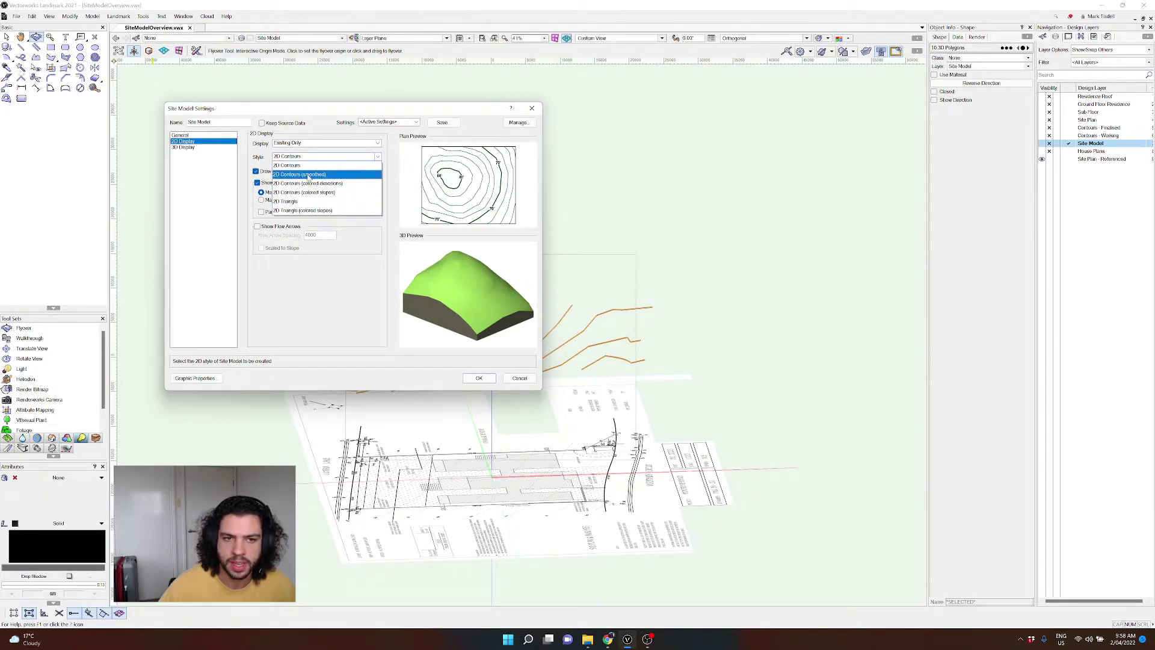
left_click(299, 164)
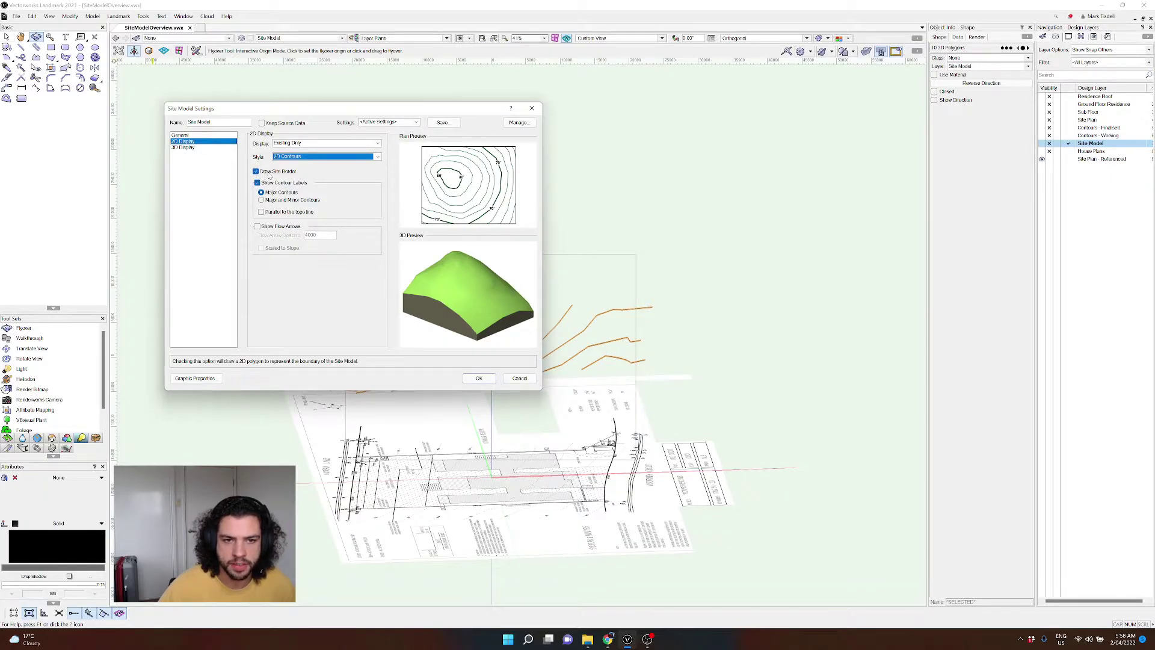
left_click(279, 199)
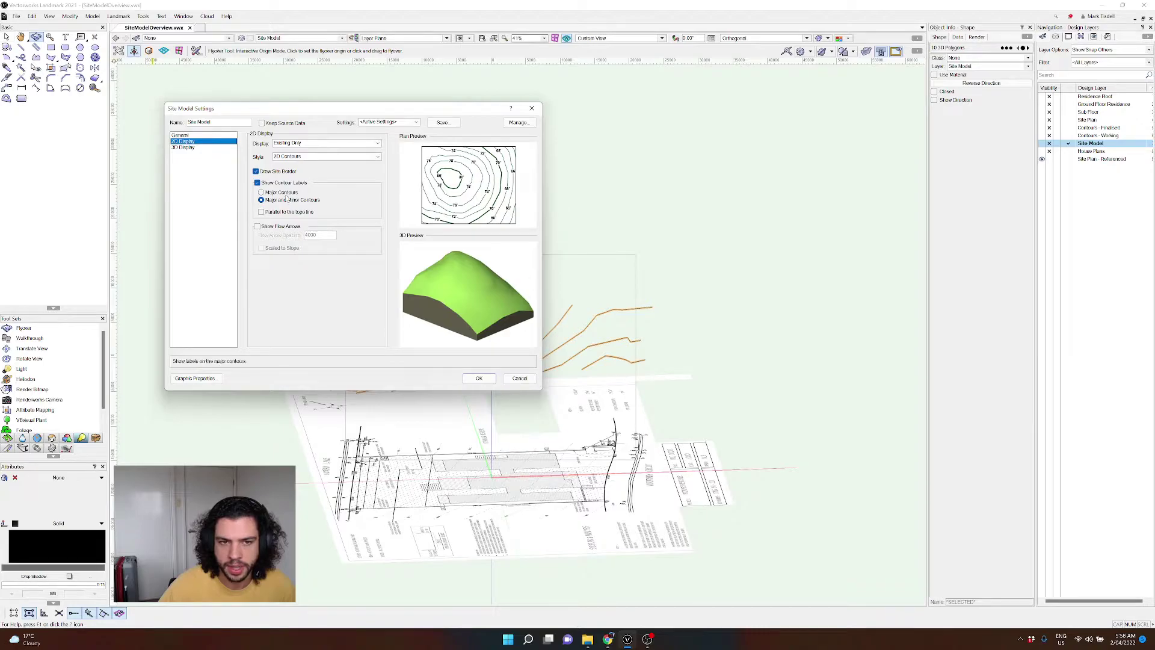
left_click(261, 193)
left_click(257, 227)
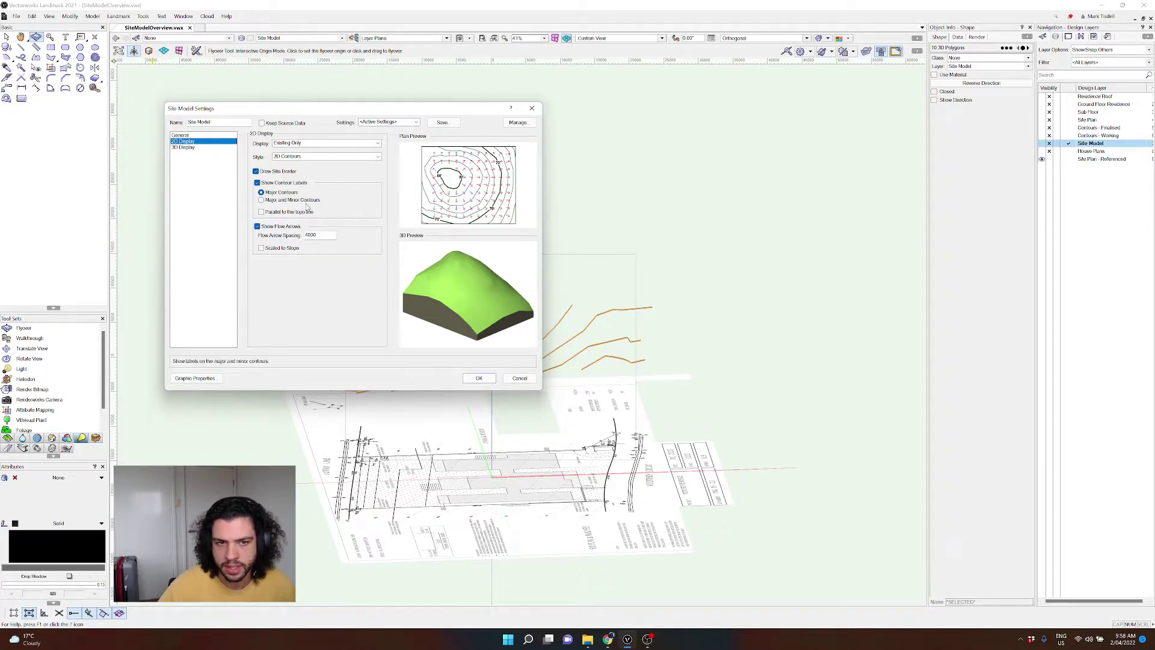
left_click(257, 226)
Step: Set the 3D display to Proposed Only and keep the graphic attributes unchanged
left_click(184, 147)
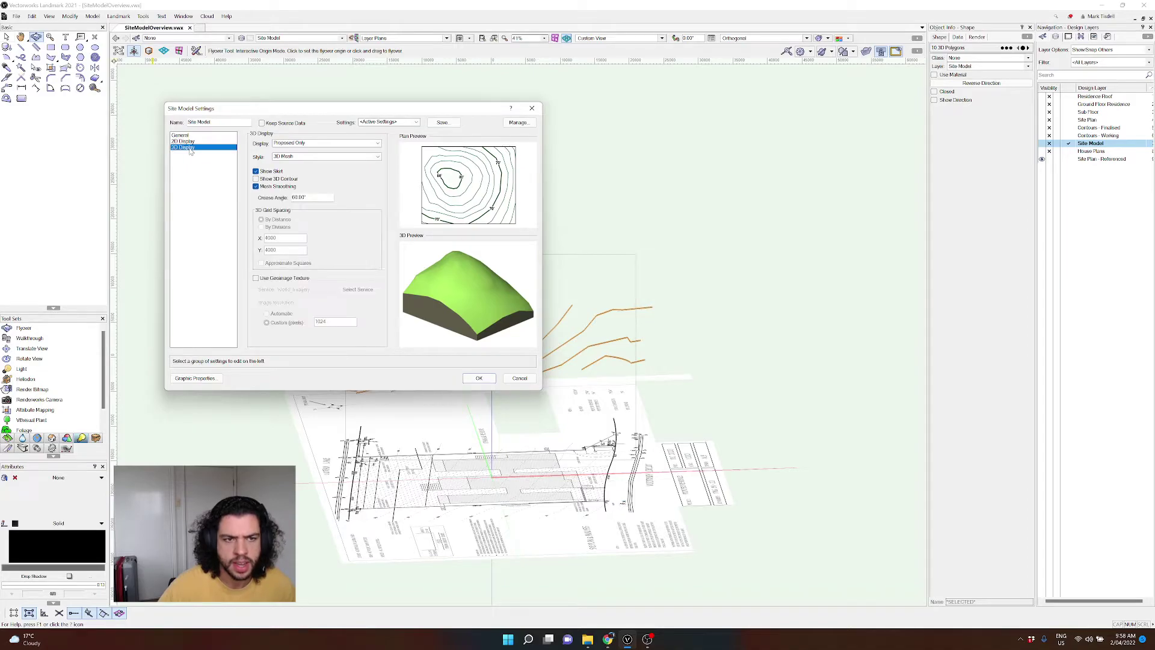
left_click(299, 144)
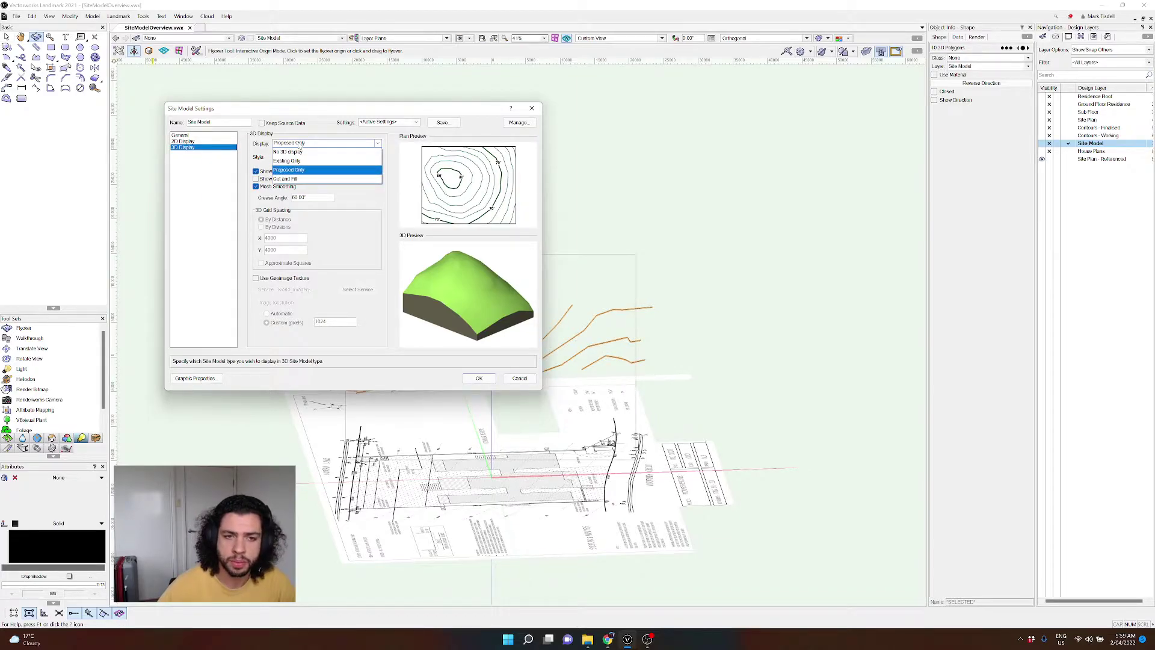
left_click(301, 144)
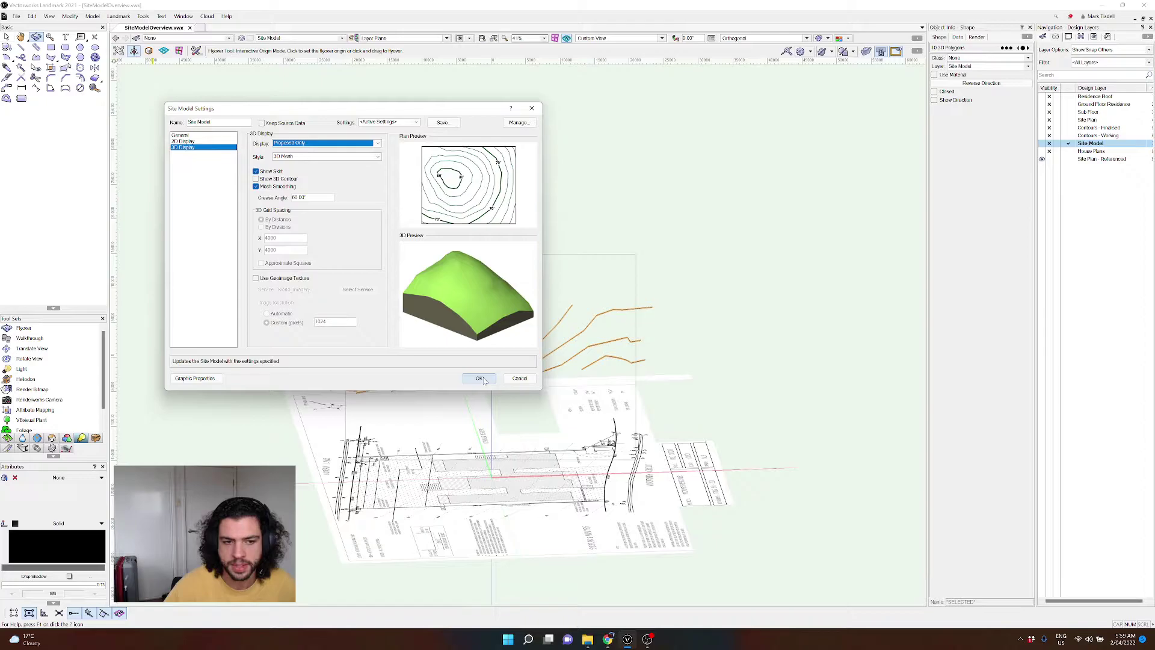
left_click(189, 380)
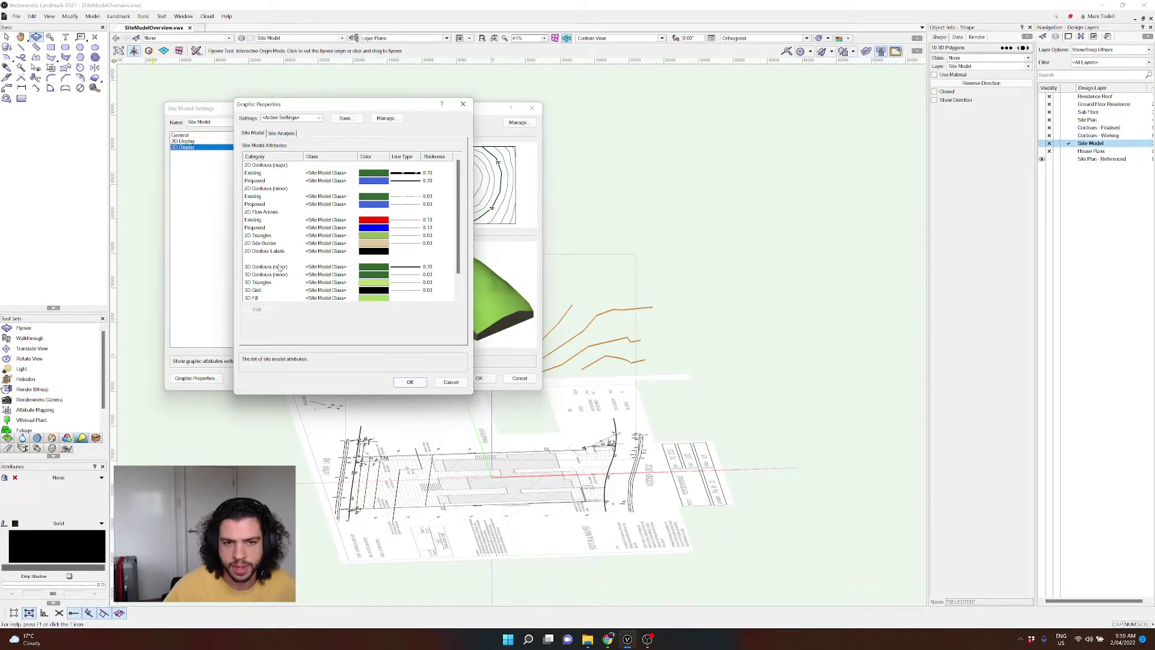
scroll(335, 209, "down", 1)
scroll(318, 291, "up", 1)
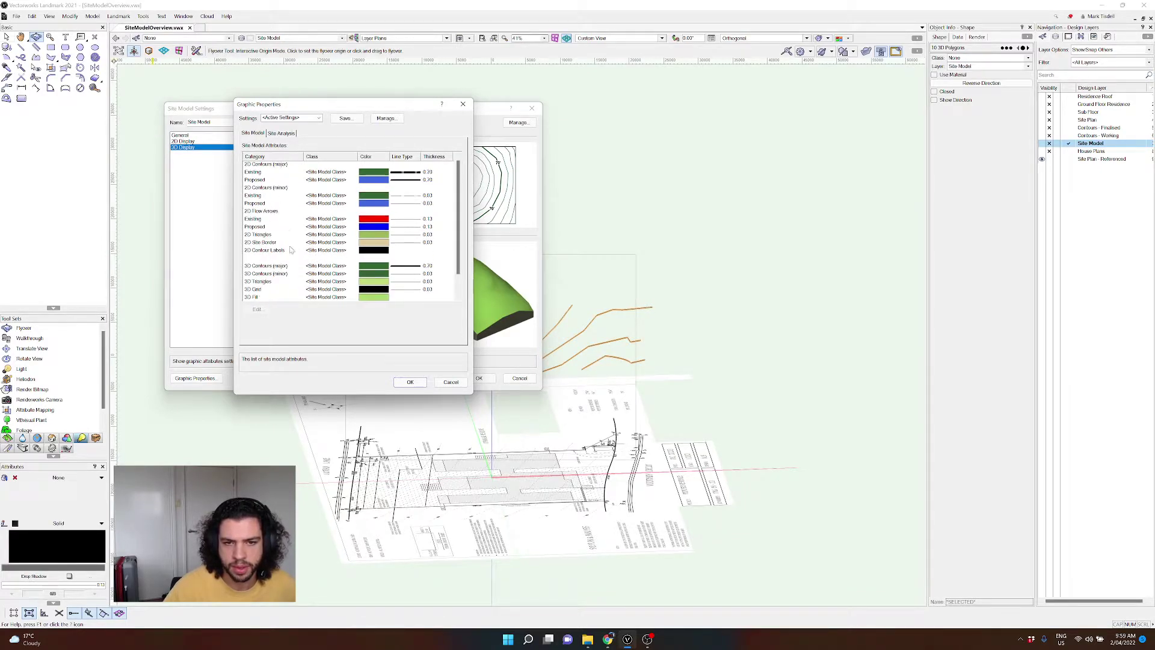
left_click(410, 383)
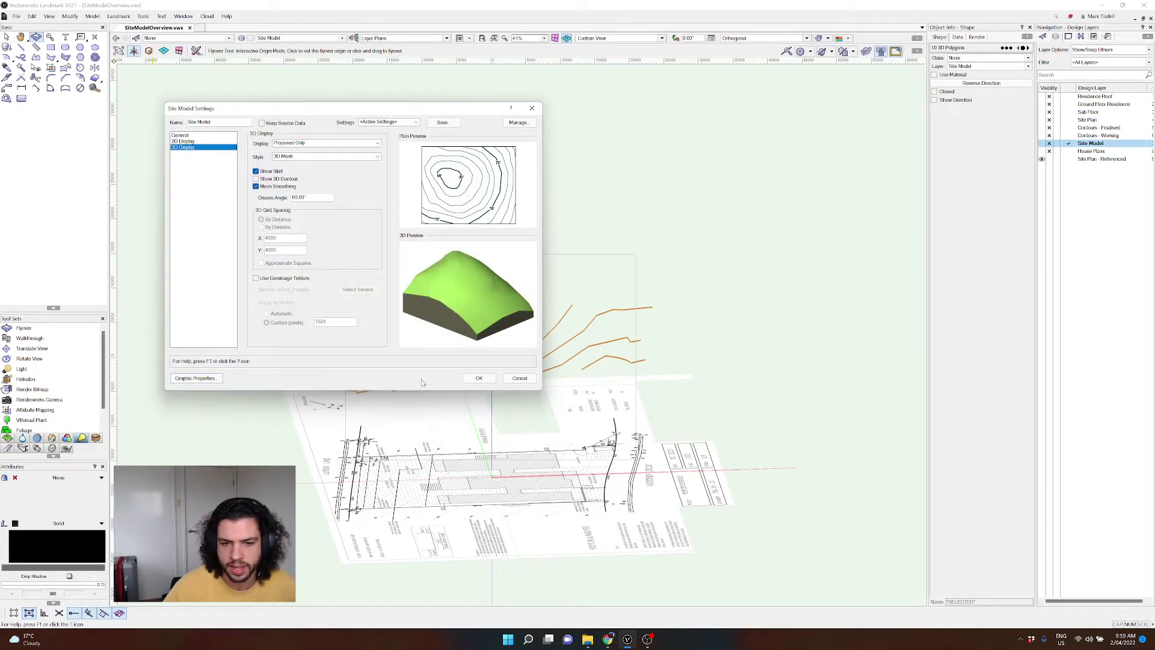
Step: Generate the site model and orbit around its green terrain mesh and grey skirt
left_click(476, 379)
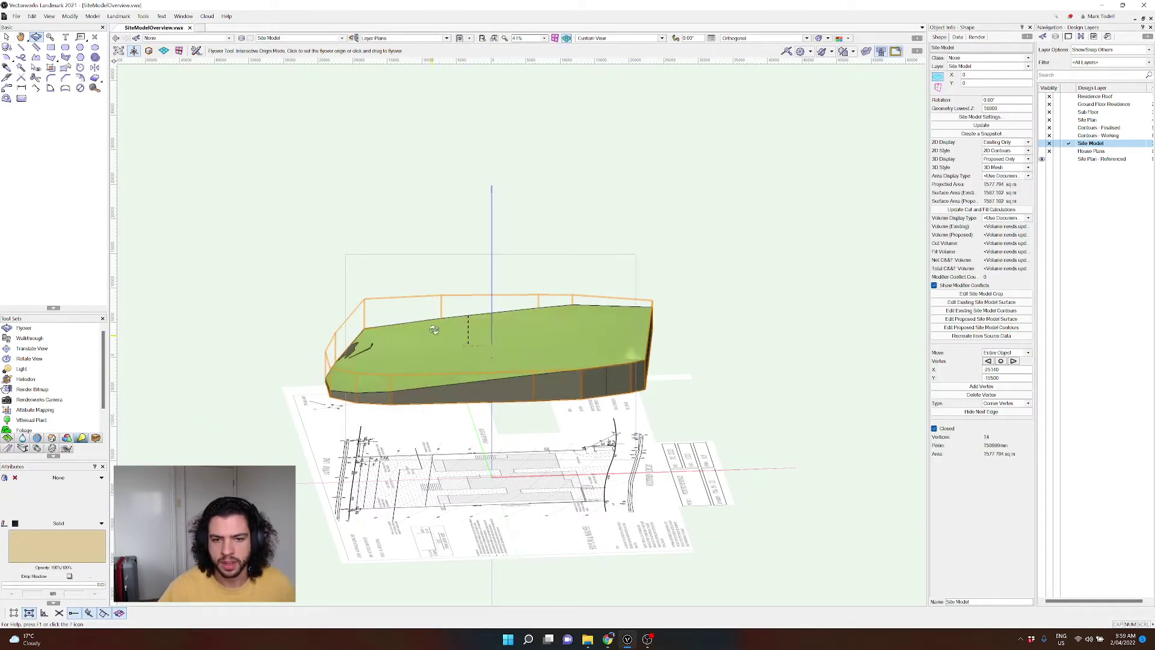
left_click_drag(433, 265, 389, 399)
scroll(364, 363, "up", 3)
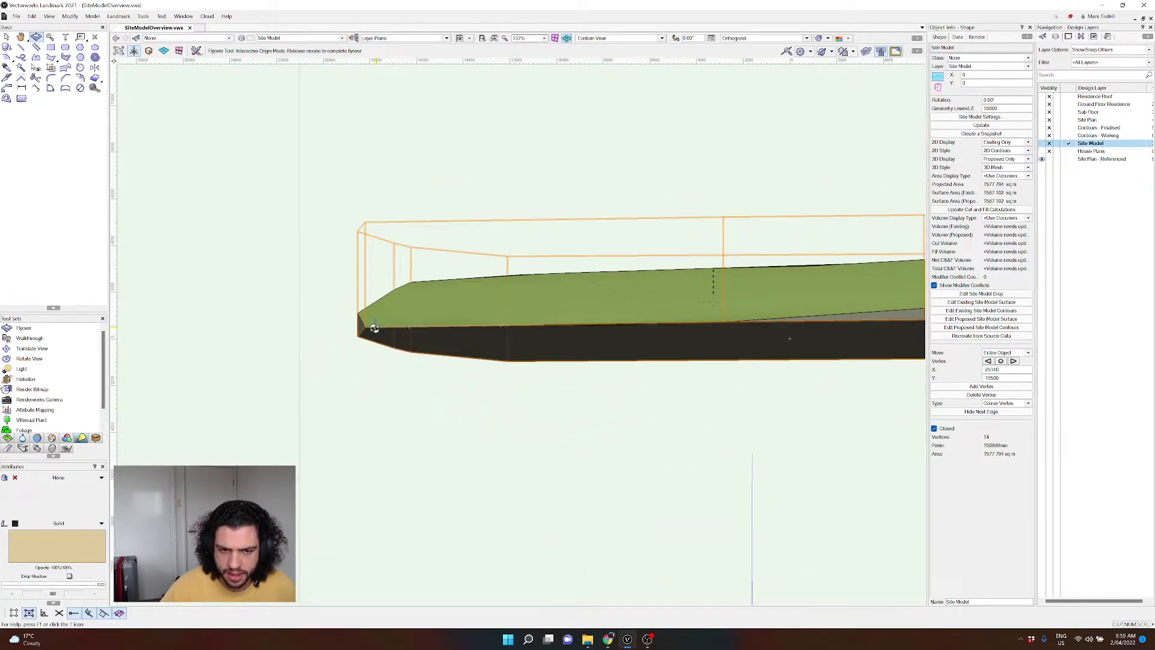
scroll(371, 328, "up", 2)
left_click_drag(372, 326, 330, 330)
scroll(261, 381, "down", 5)
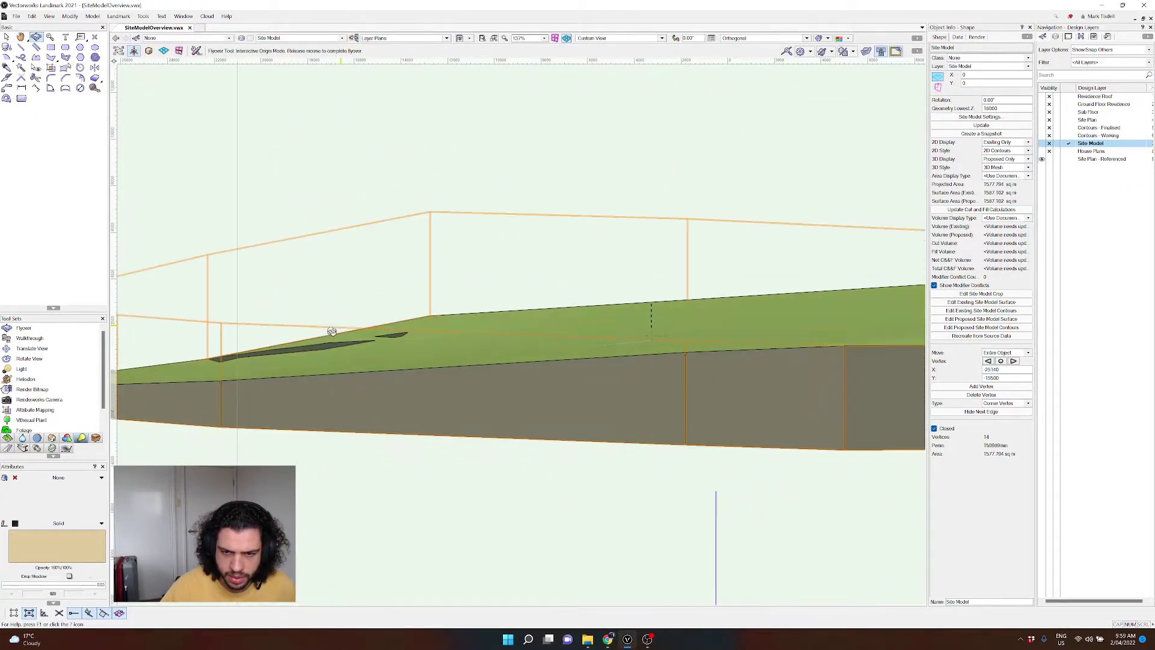
scroll(329, 332, "down", 1)
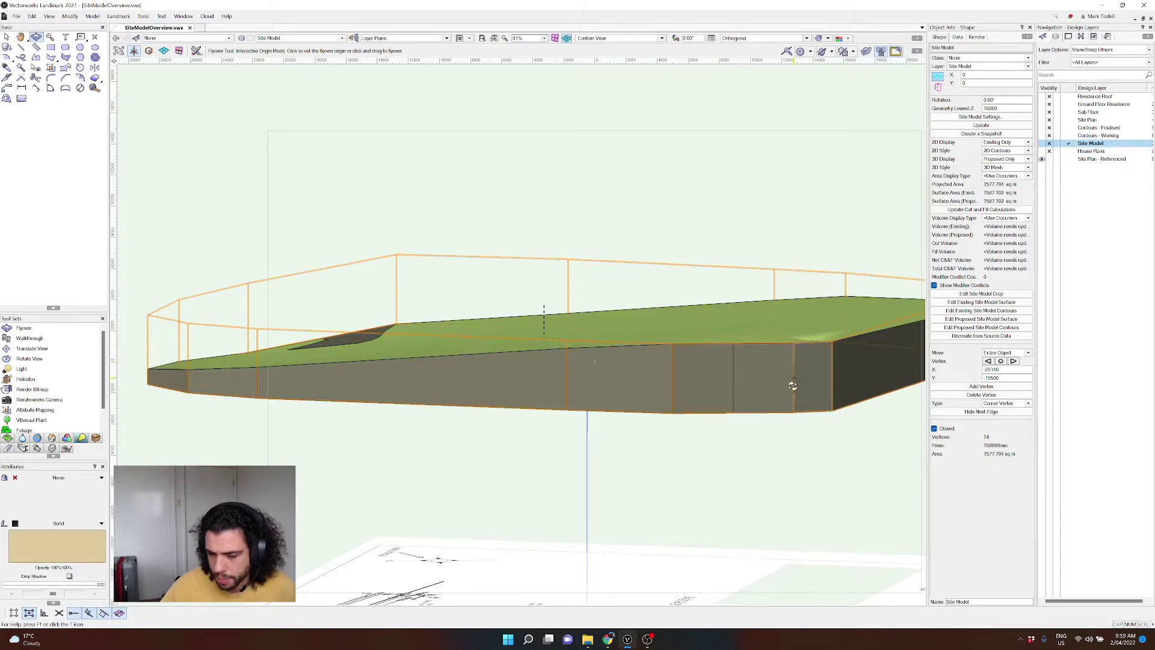
left_click_drag(763, 354, 501, 398)
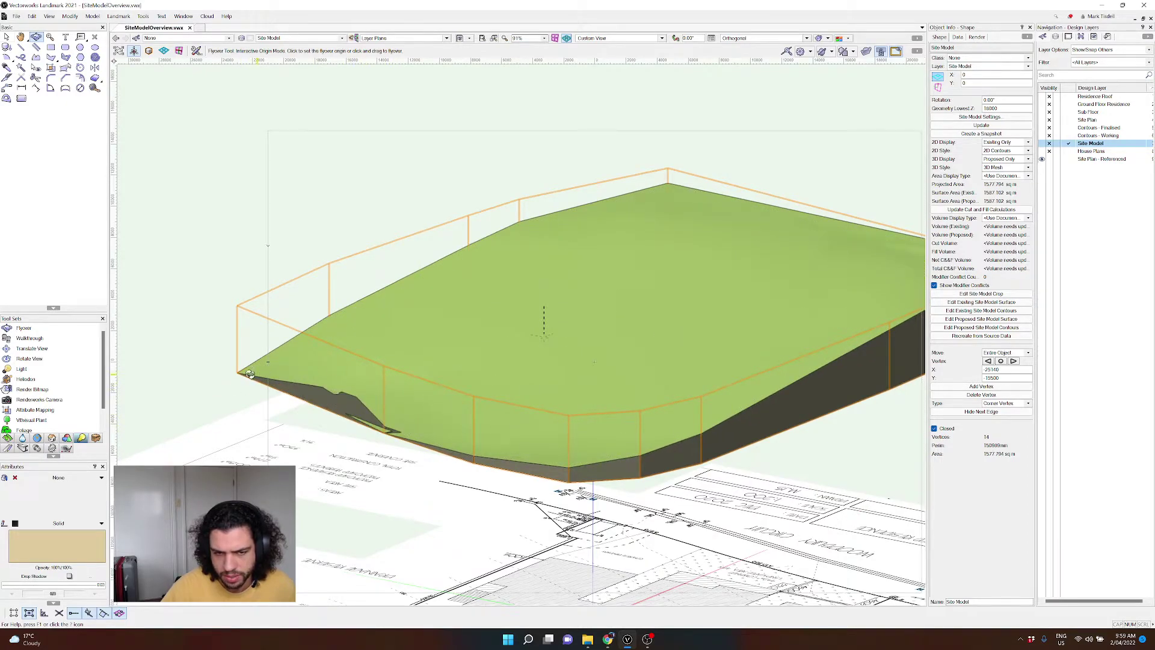
key("x")
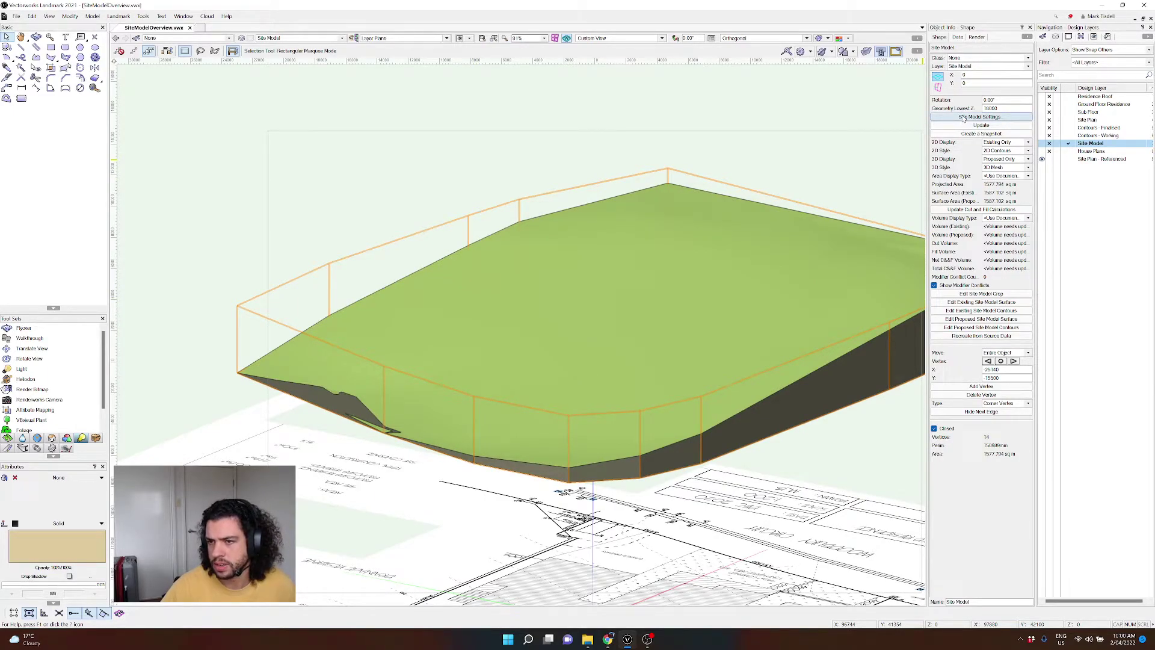
Step: Lower the site model's Minimum Elevation from 18000 to 17000 and regenerate it
left_click(963, 117)
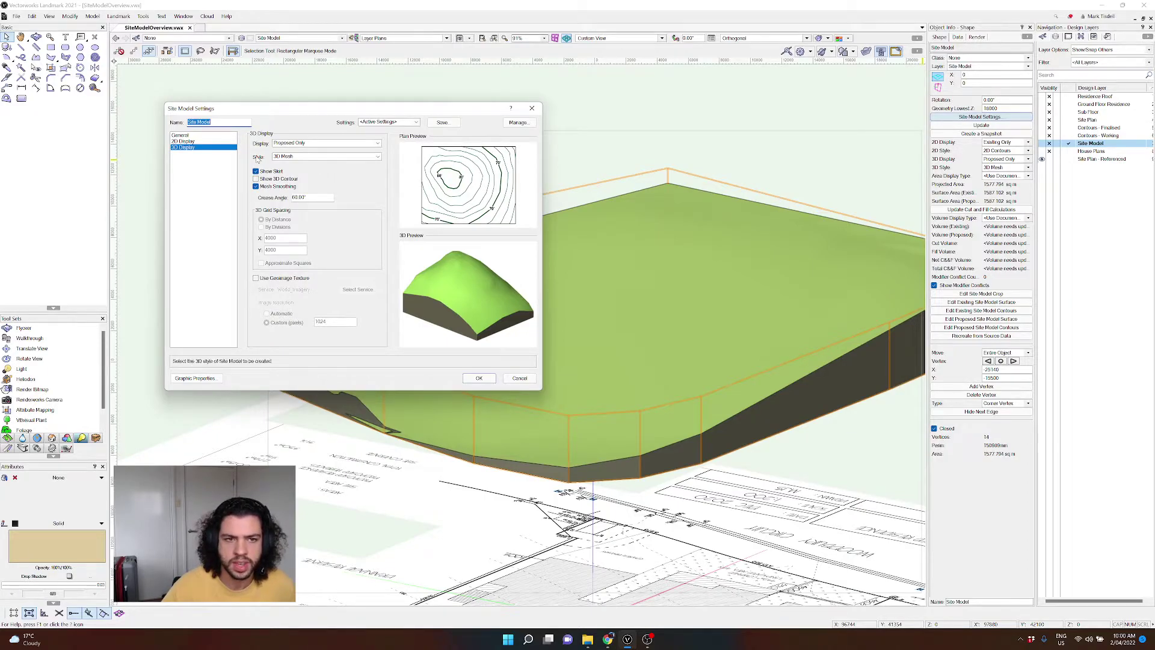
left_click(180, 135)
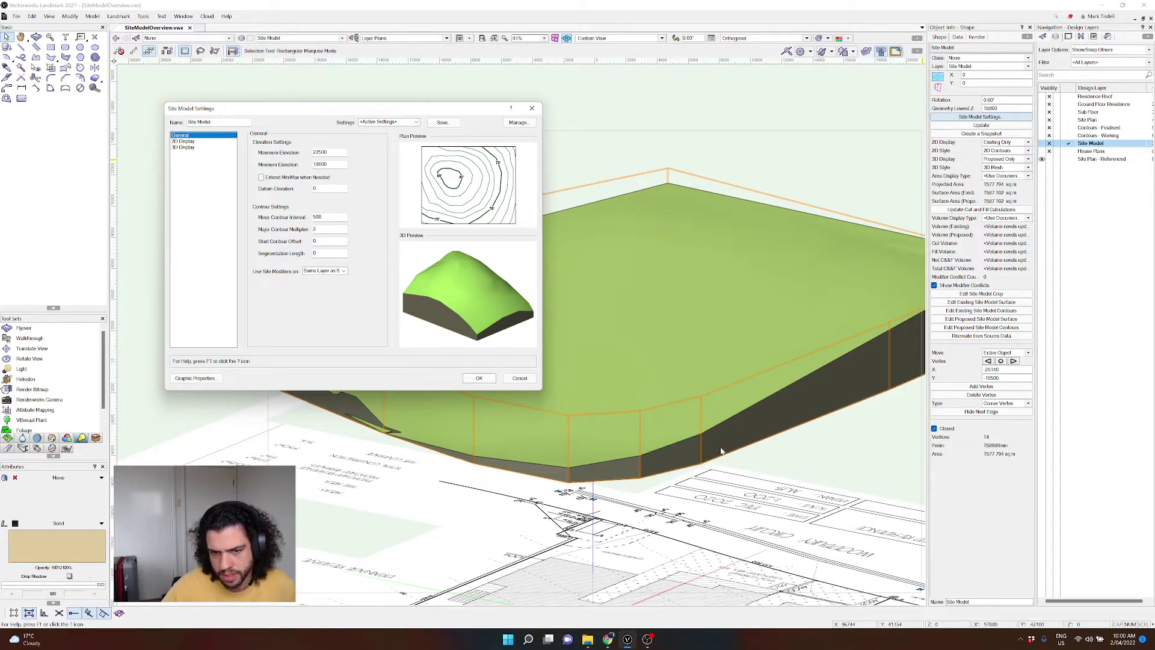
left_click_drag(347, 109, 638, 55)
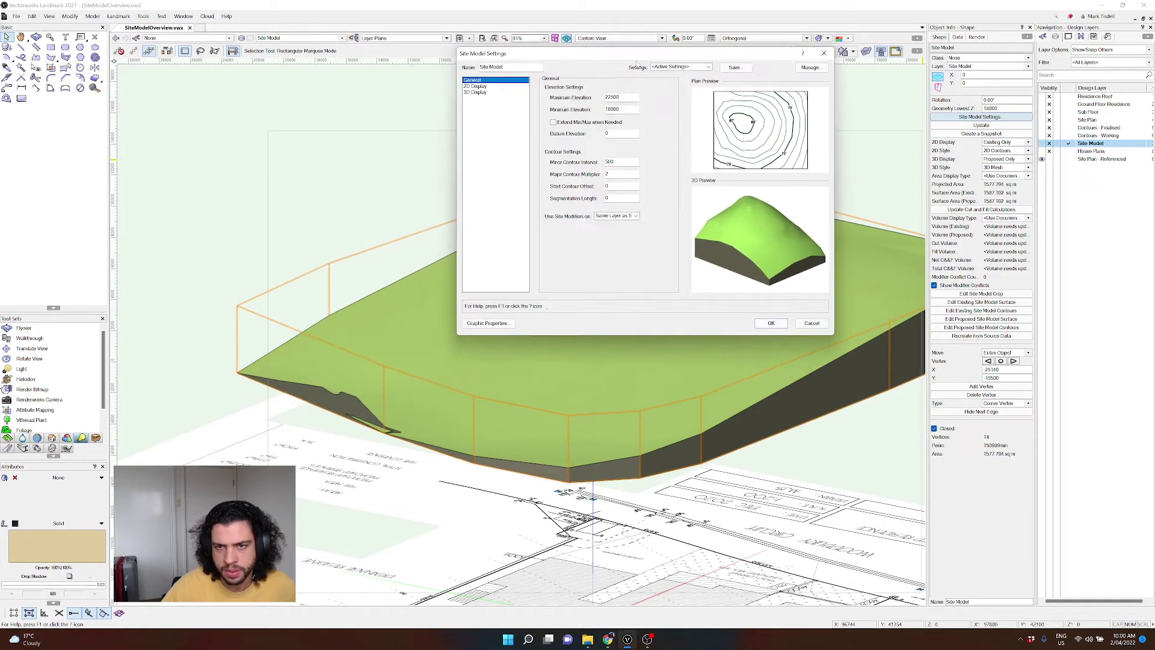
double_click(623, 108)
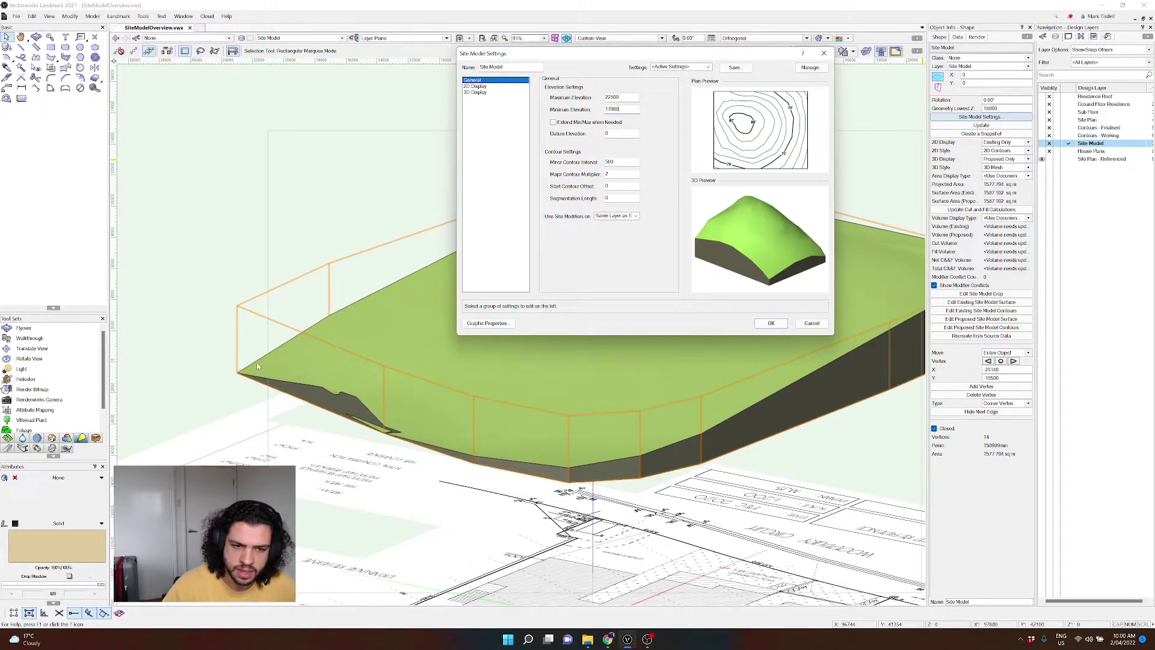
left_click(770, 324)
left_click(168, 323)
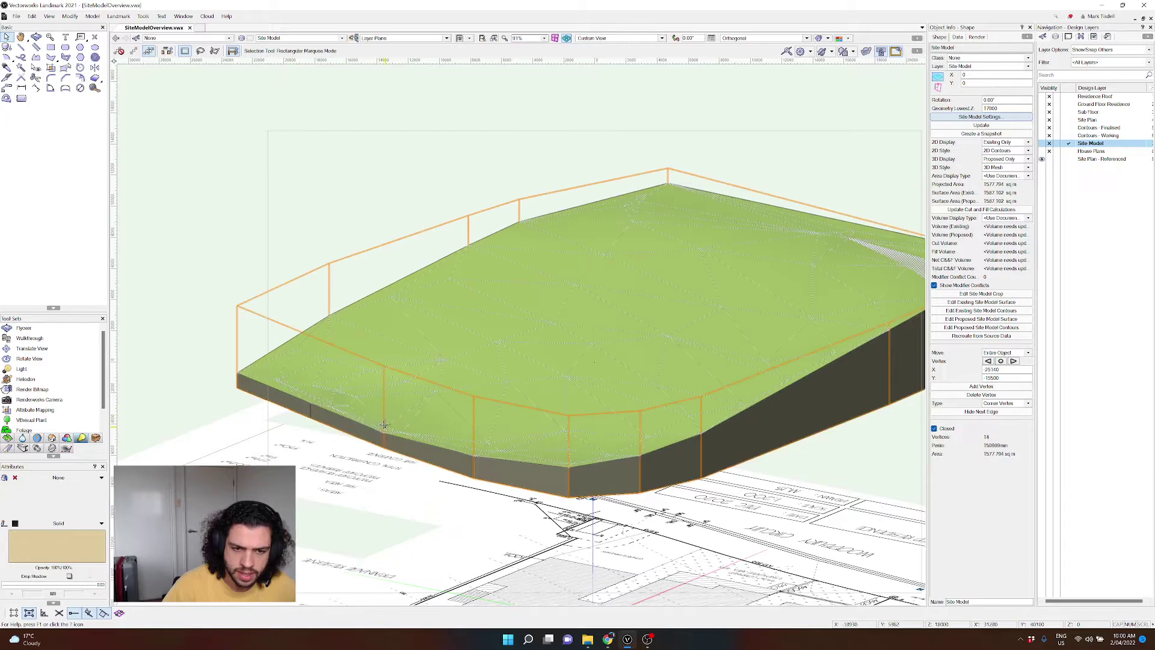
Step: Reopen the site model settings and lower the minimum elevation below 17000
left_click(387, 433)
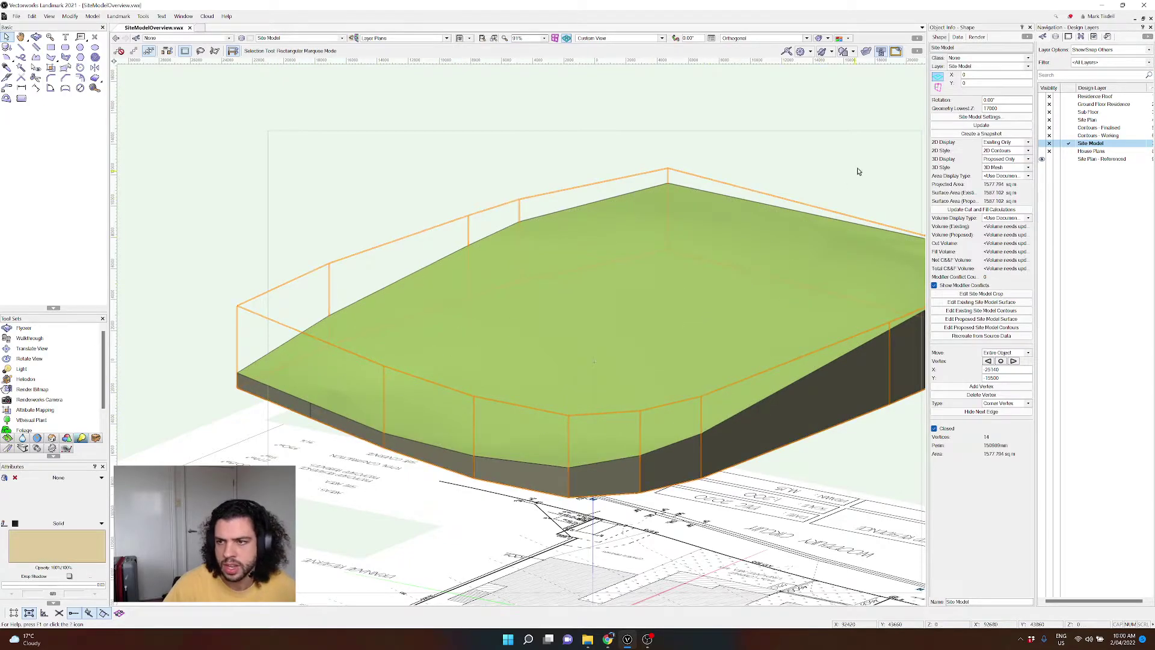
left_click(954, 119)
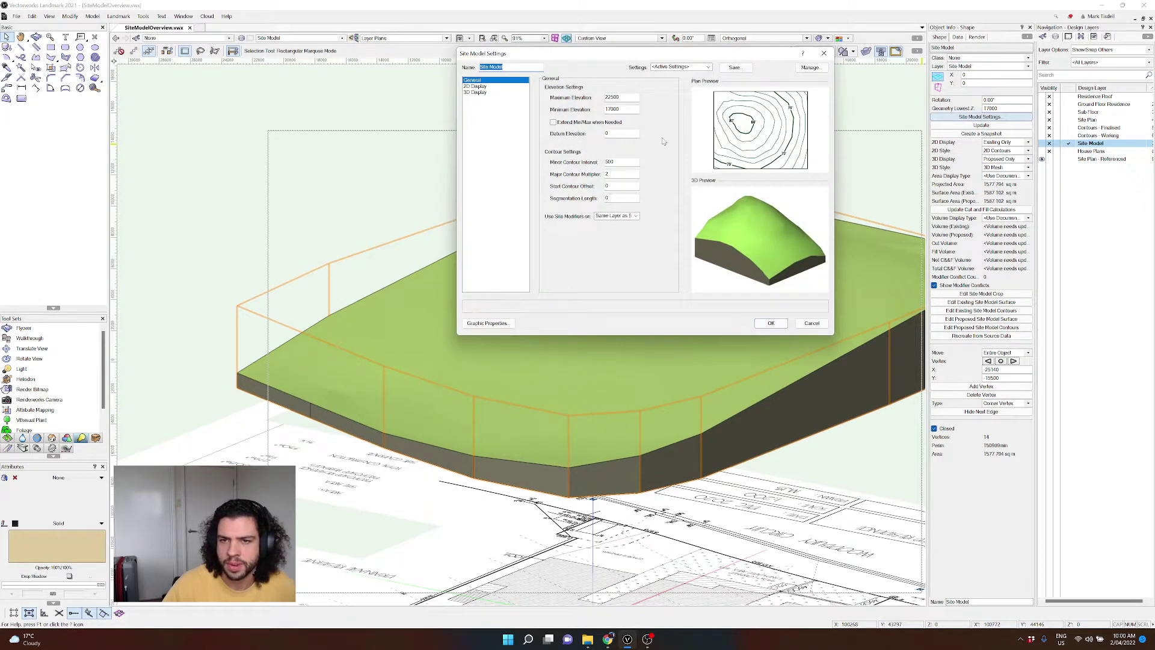
left_click_drag(630, 109, 530, 104)
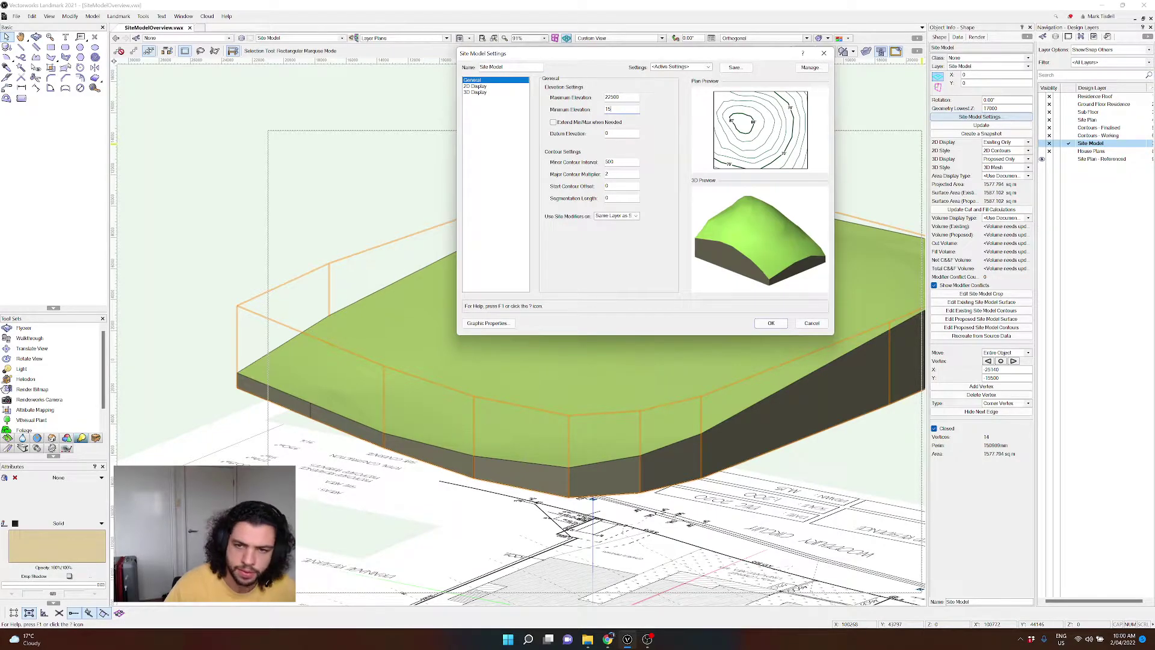
key("Return")
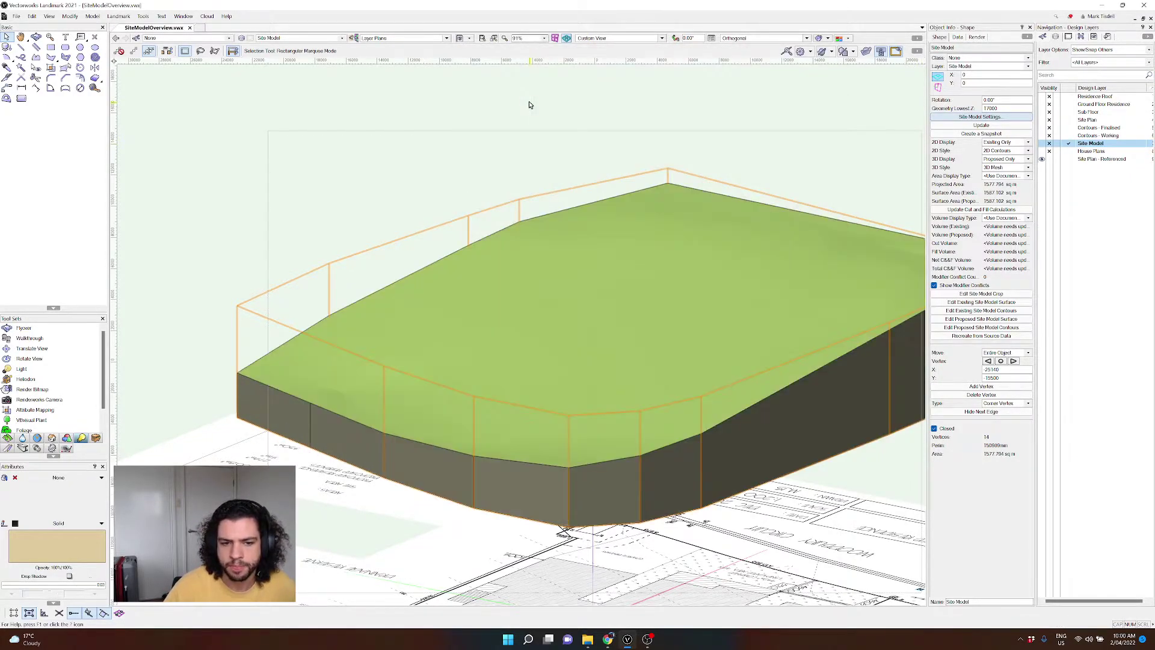
Step: Return to a zoomed top plan of the lot and bring up the site model's Choose Component options
middle_click_drag(453, 150, 342, 159)
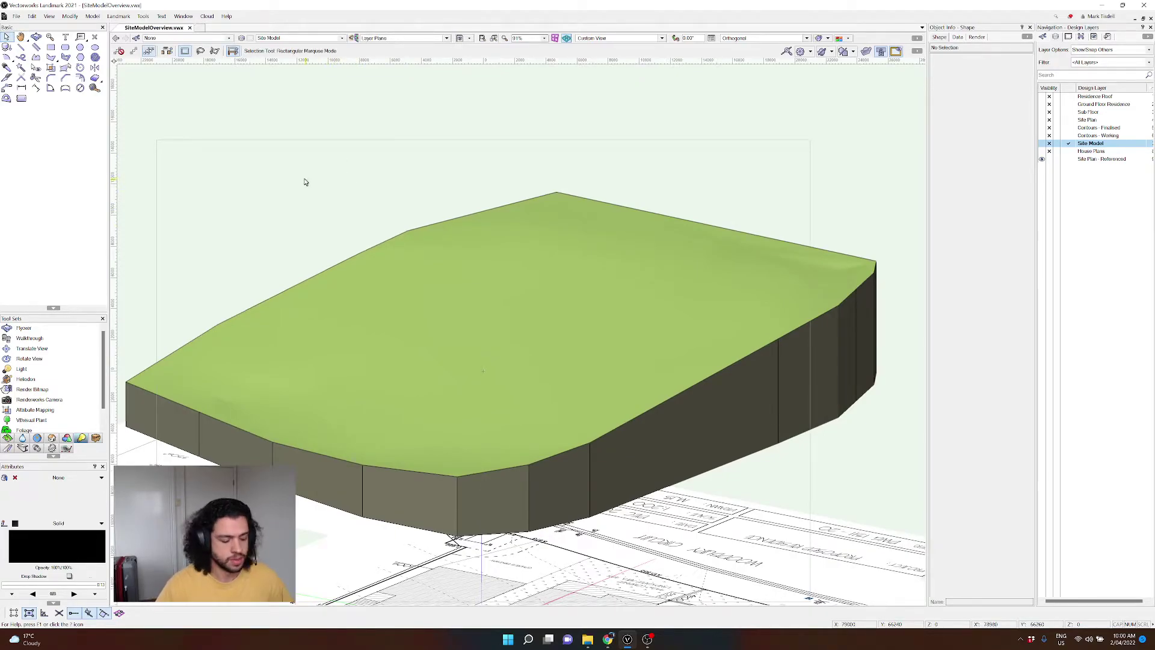
scroll(274, 198, "down", 2)
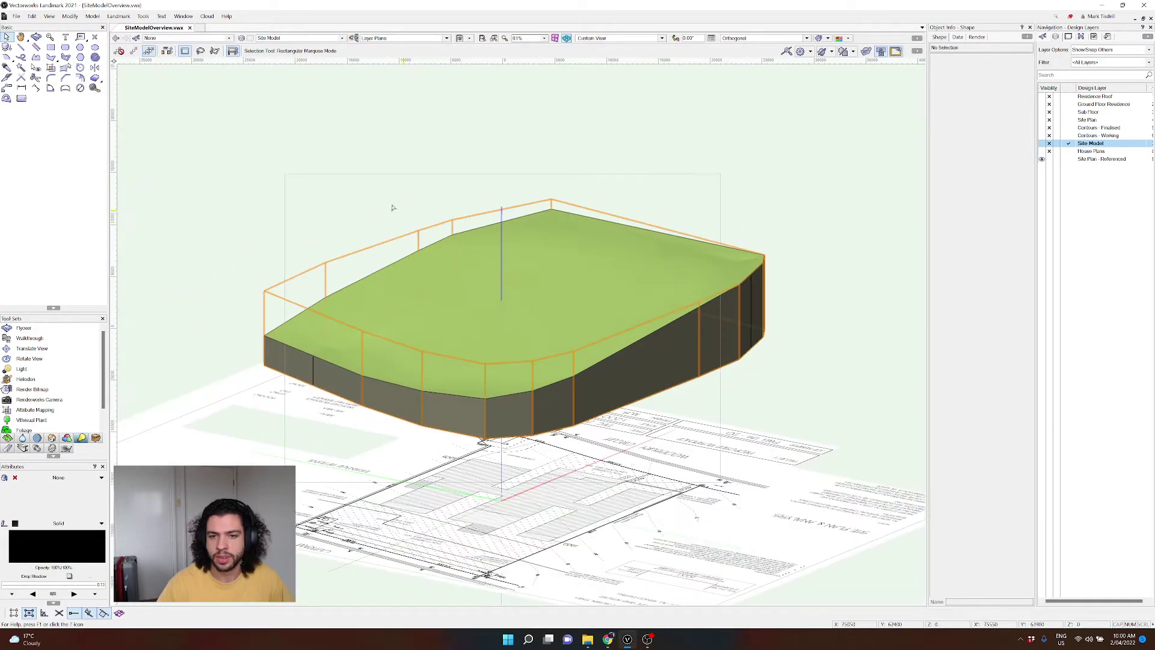
middle_click_drag(389, 202, 308, 235, "shift")
key("x")
key("F5")
scroll(274, 263, "up", 6)
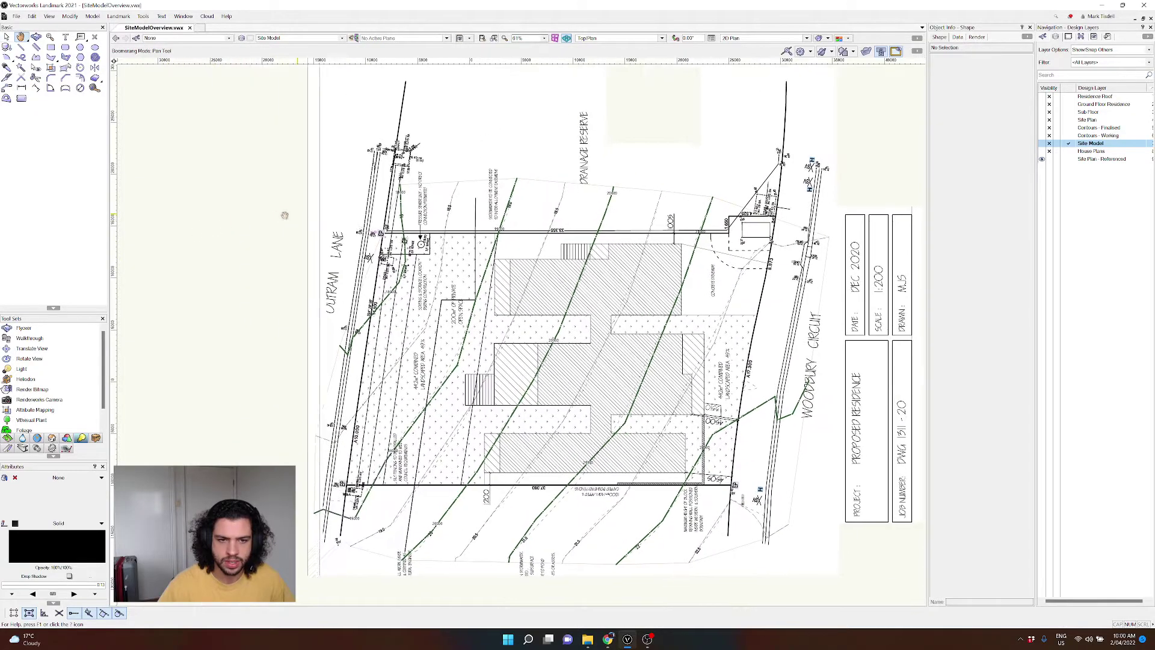
scroll(398, 236, "up", 2)
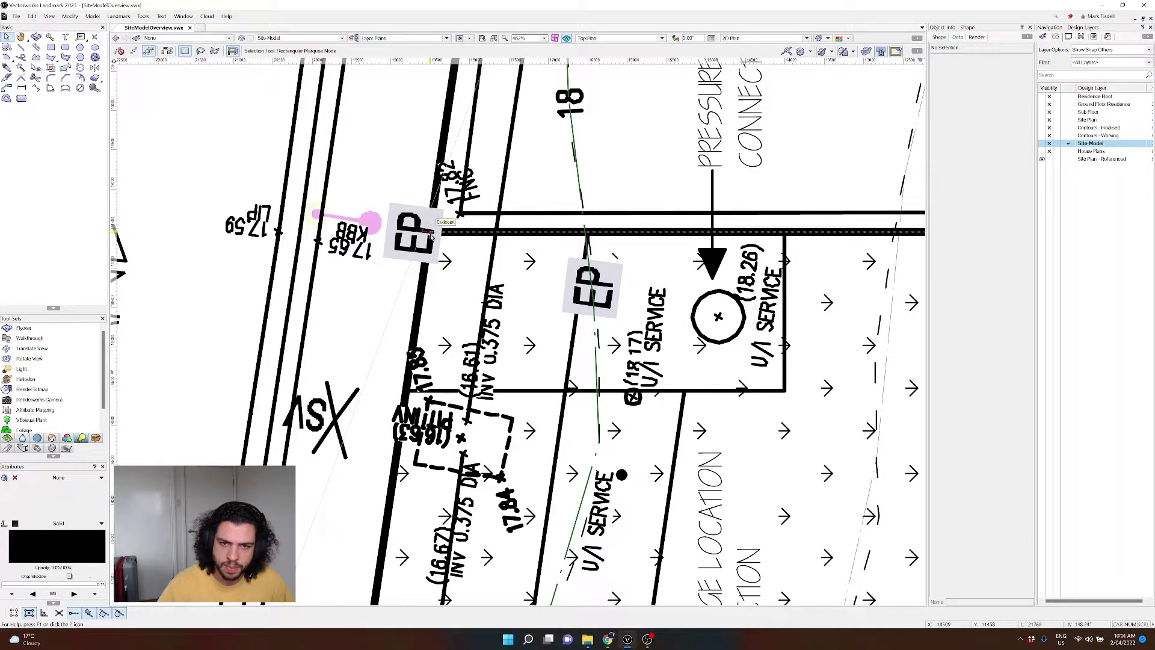
scroll(439, 236, "down", 2)
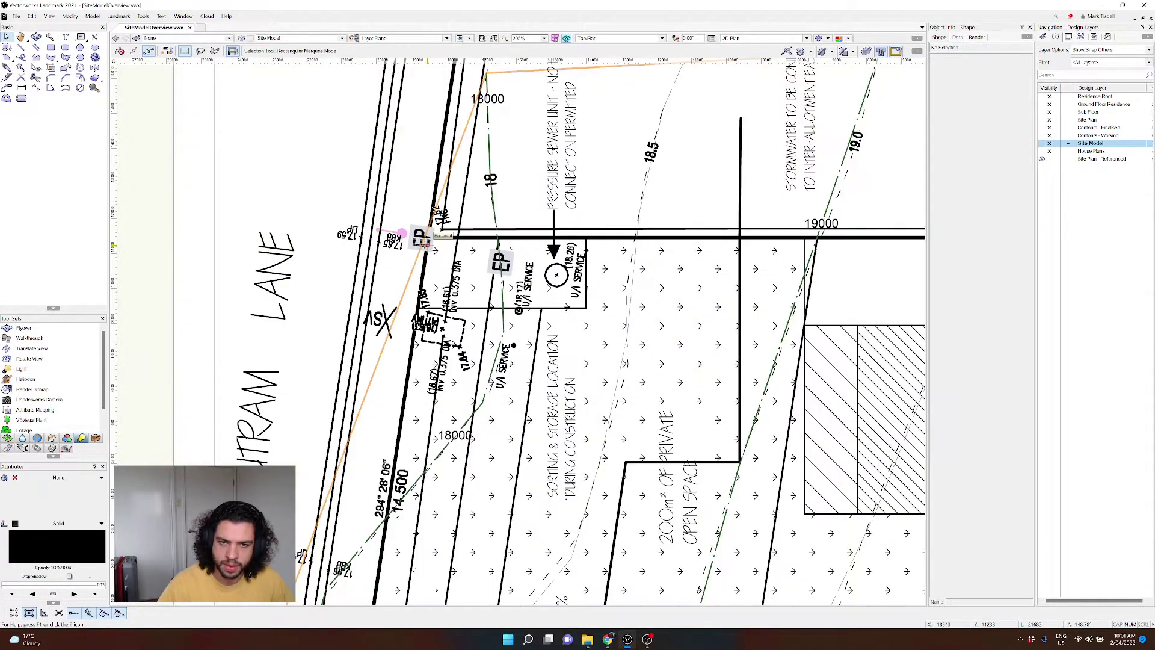
scroll(422, 237, "down", 1)
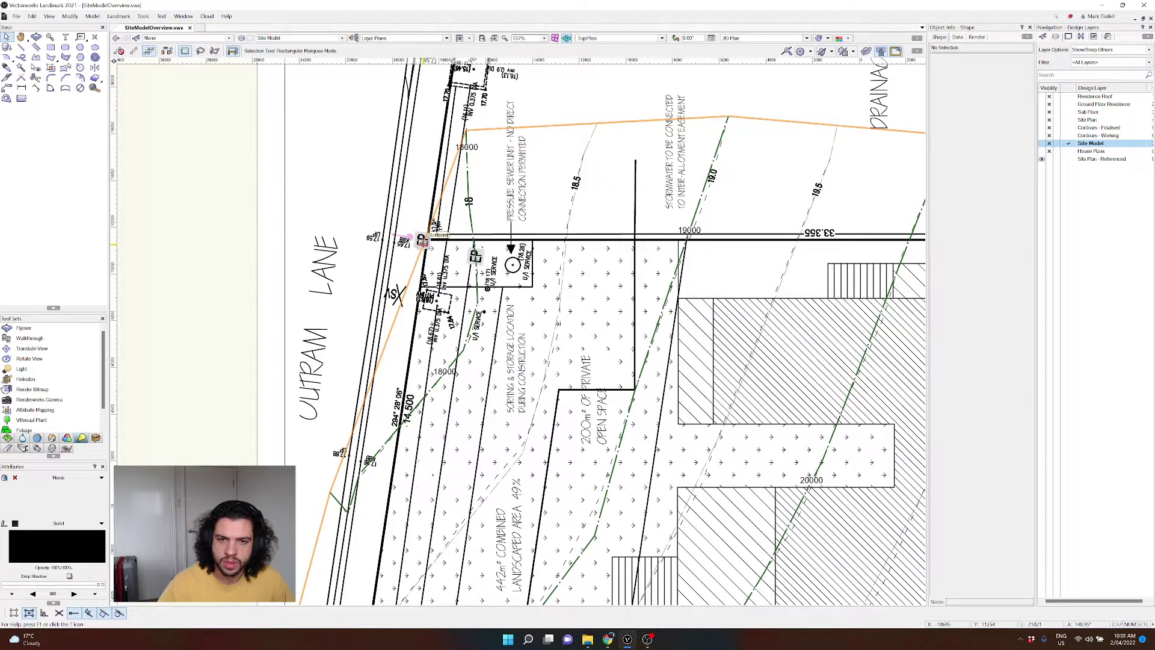
left_click(423, 239)
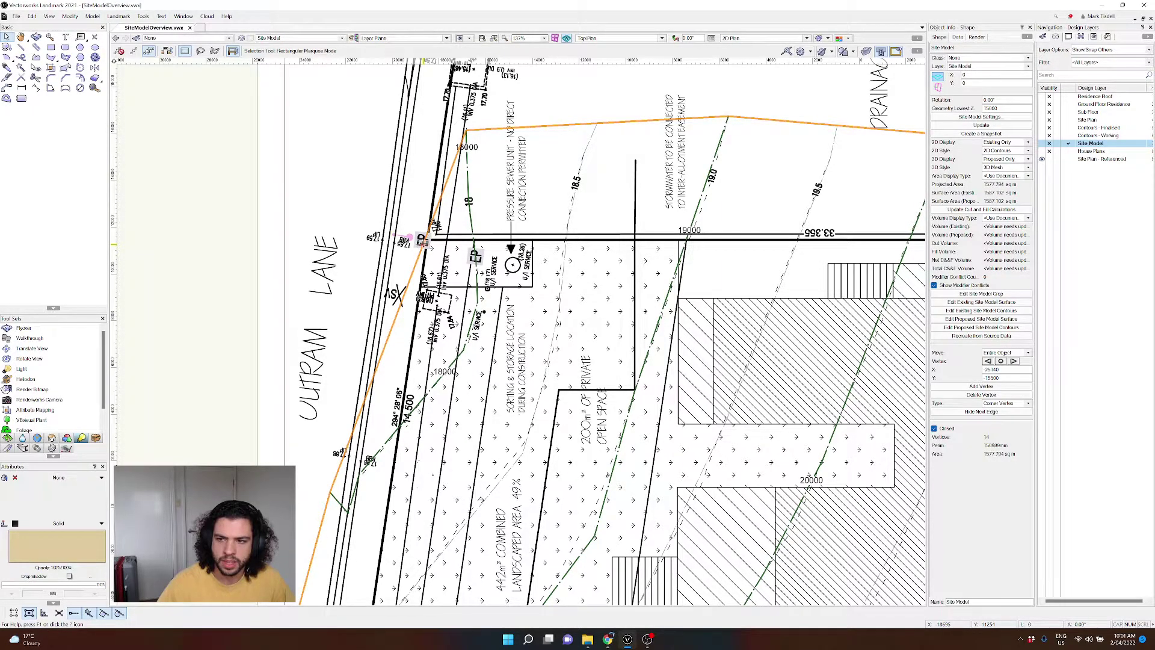
double_click(423, 239)
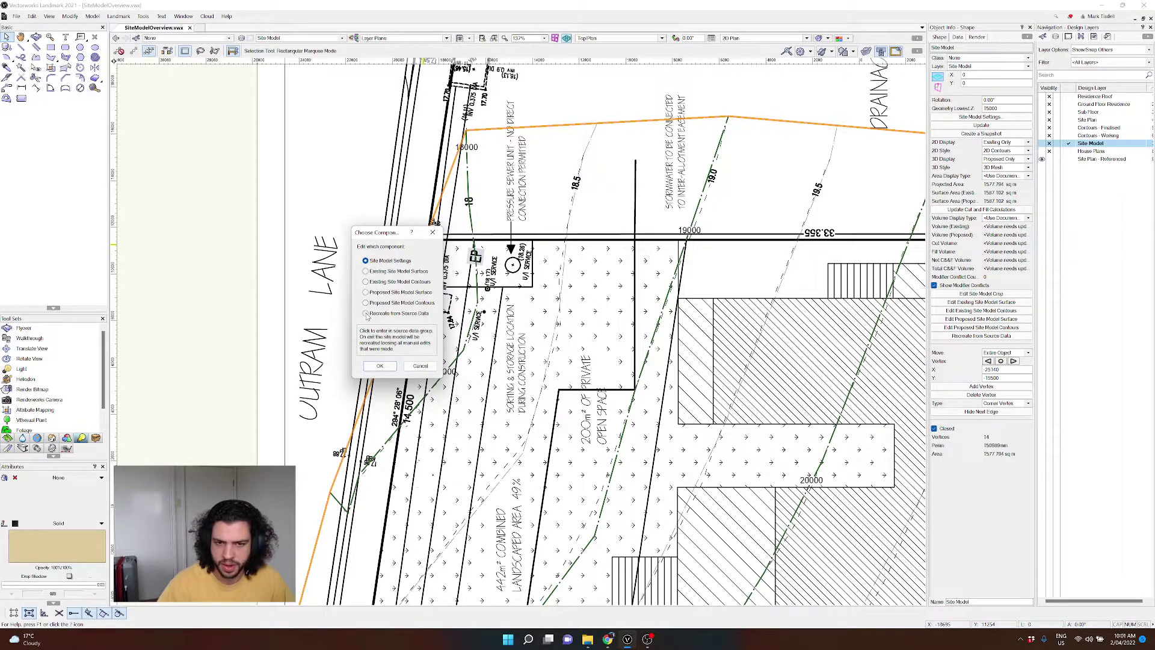
Step: Recreate the site model from source data, accept the warning, and review the source contours in 3D and plan
left_click(374, 368)
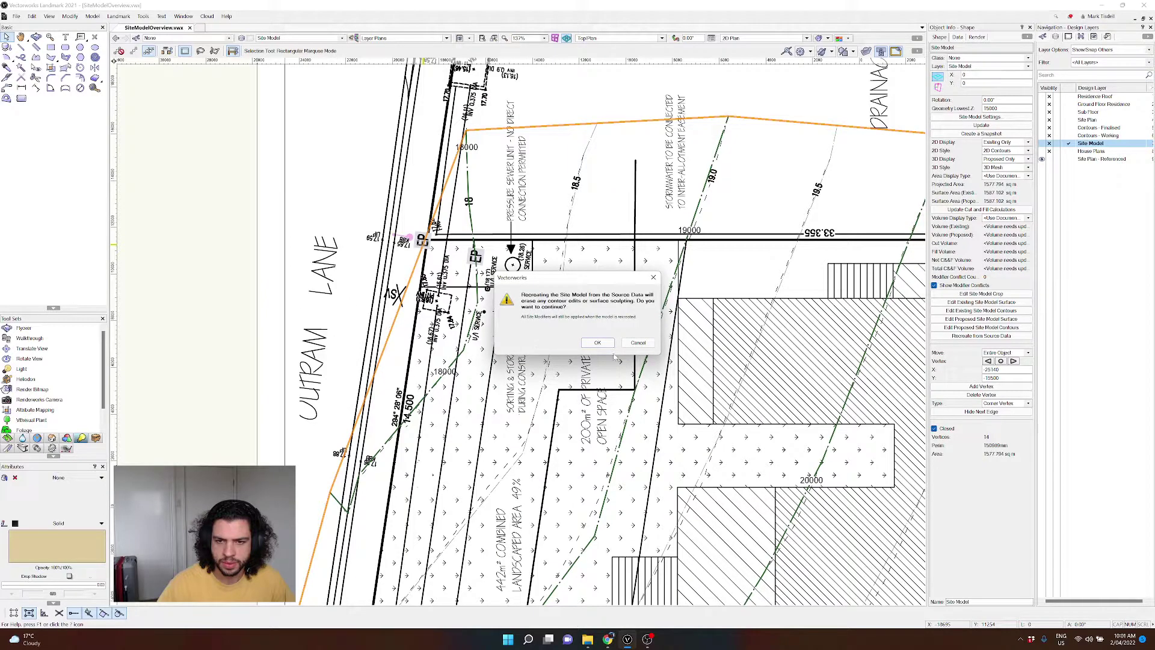
left_click(597, 343)
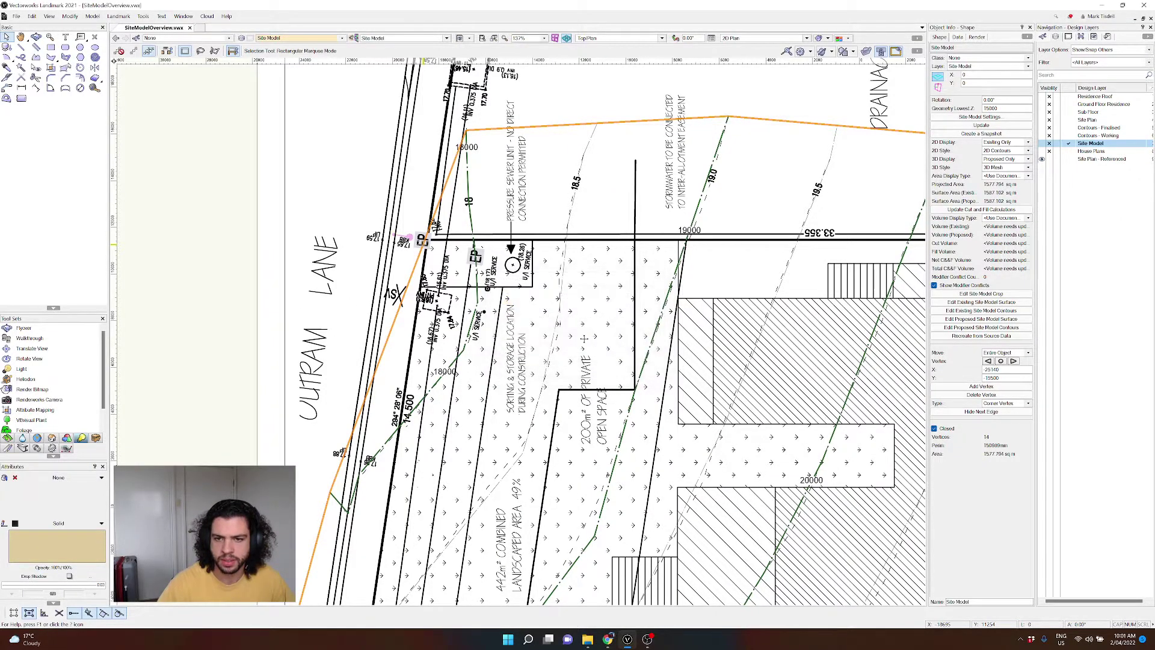
middle_click_drag(455, 250, 459, 282)
scroll(450, 267, "down", 1)
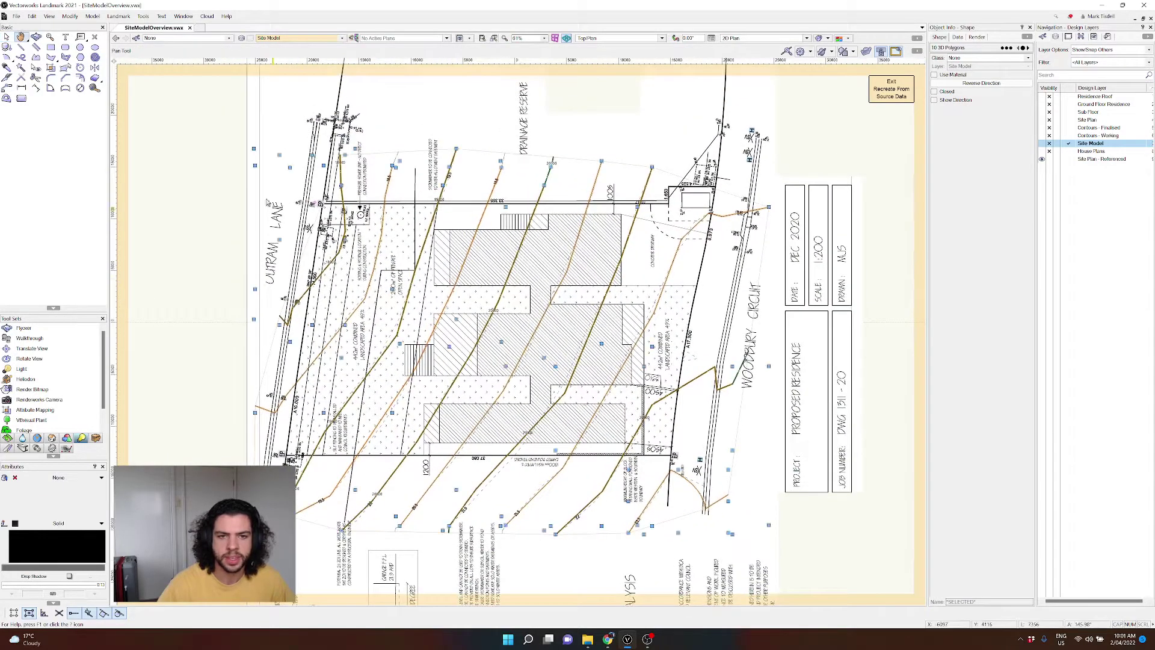
left_click(266, 182)
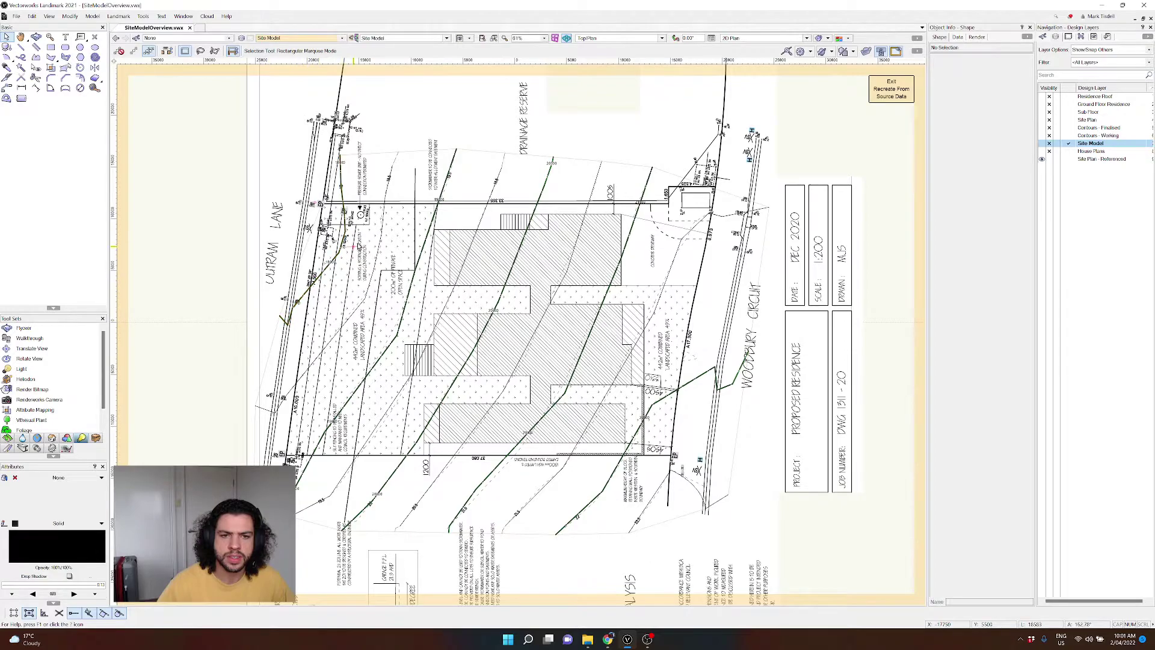
mouse_move(544, 321)
middle_mouse_down("ctrl")
mouse_move(563, 431)
mouse_move(544, 280)
mouse_move(585, 267)
middle_mouse_up("ctrl")
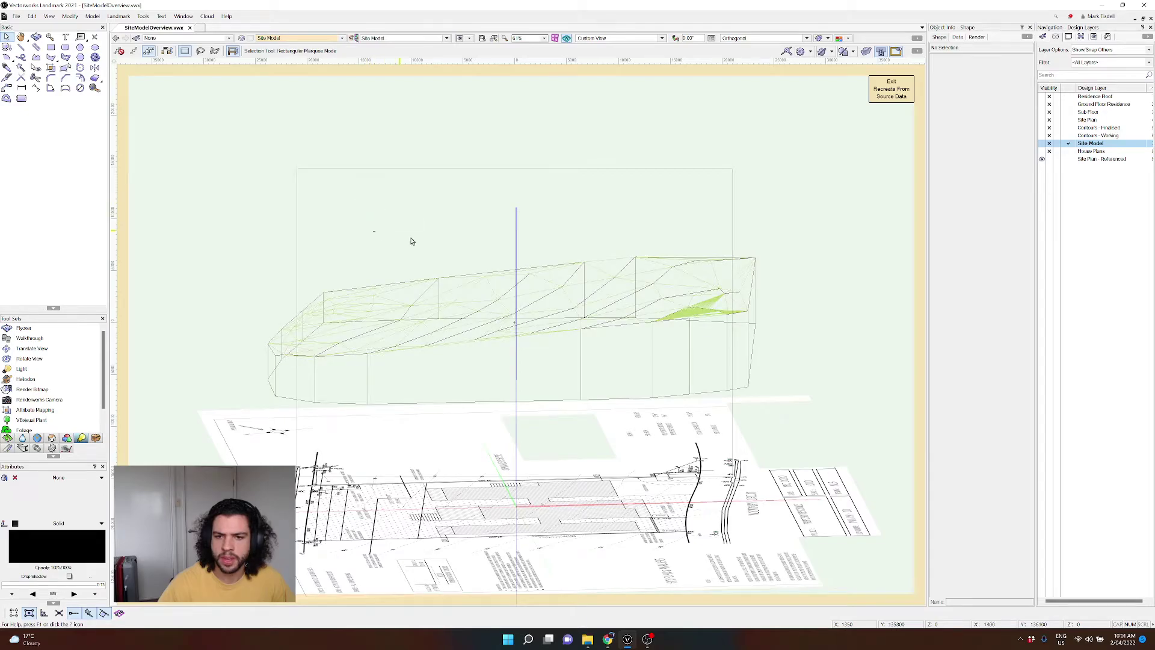
key("ctrl+5")
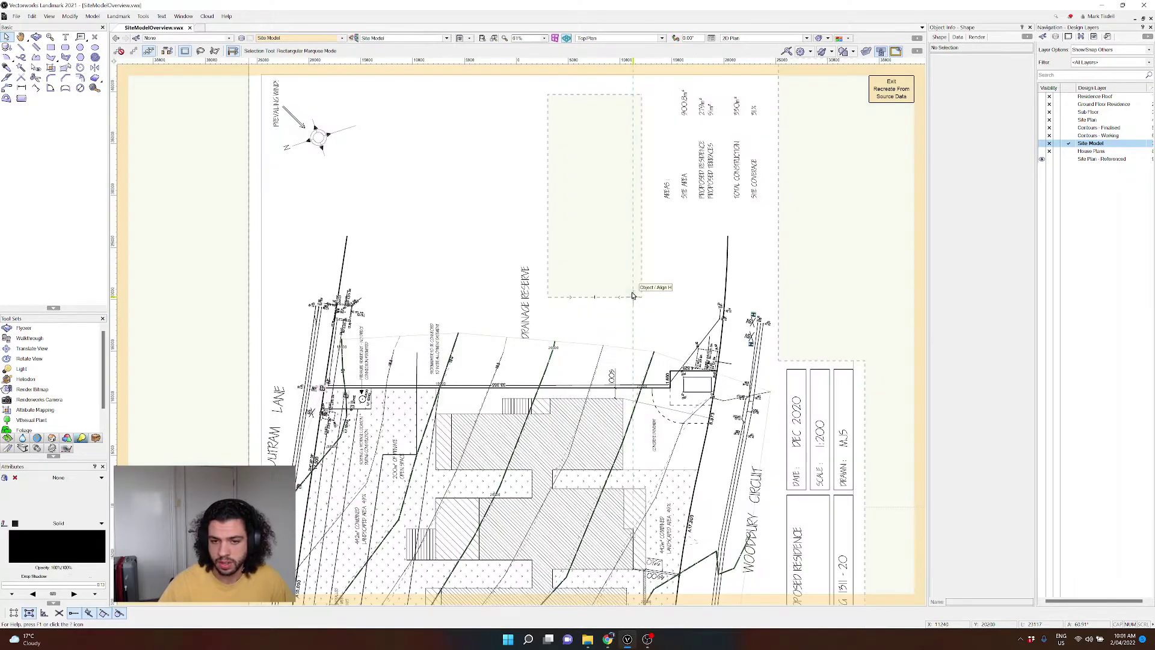
middle_click_drag(634, 293, 759, 183)
key("x")
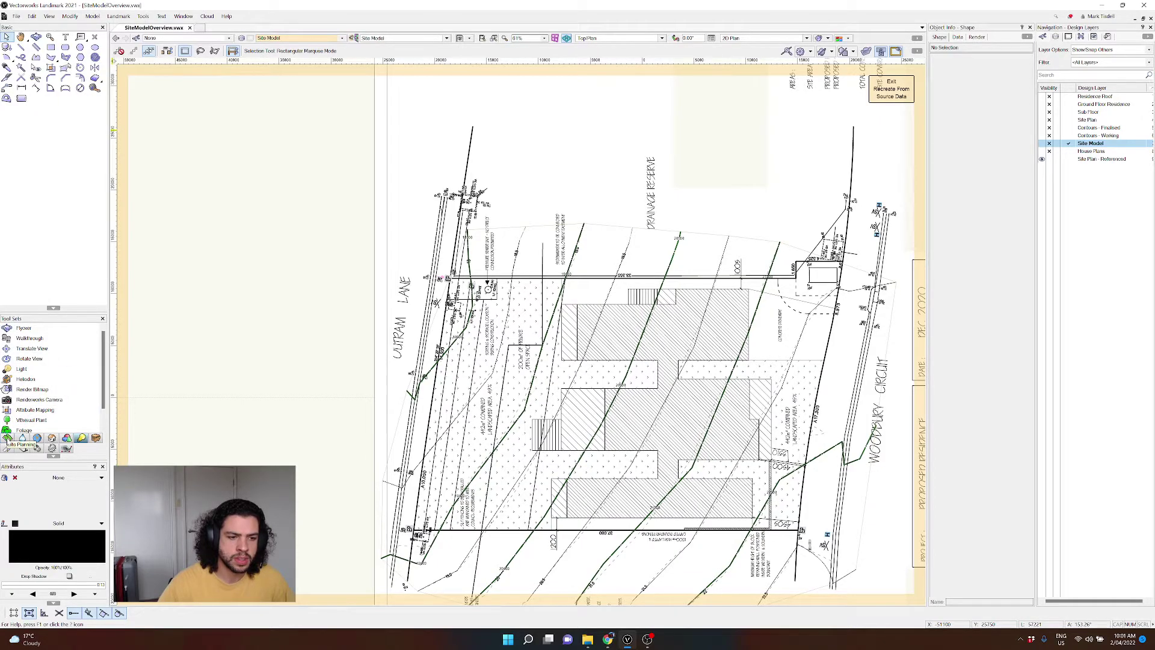
Step: Pick the Stake tool from the Site Planning tools and set the stake elevation to 17490
left_click(7, 438)
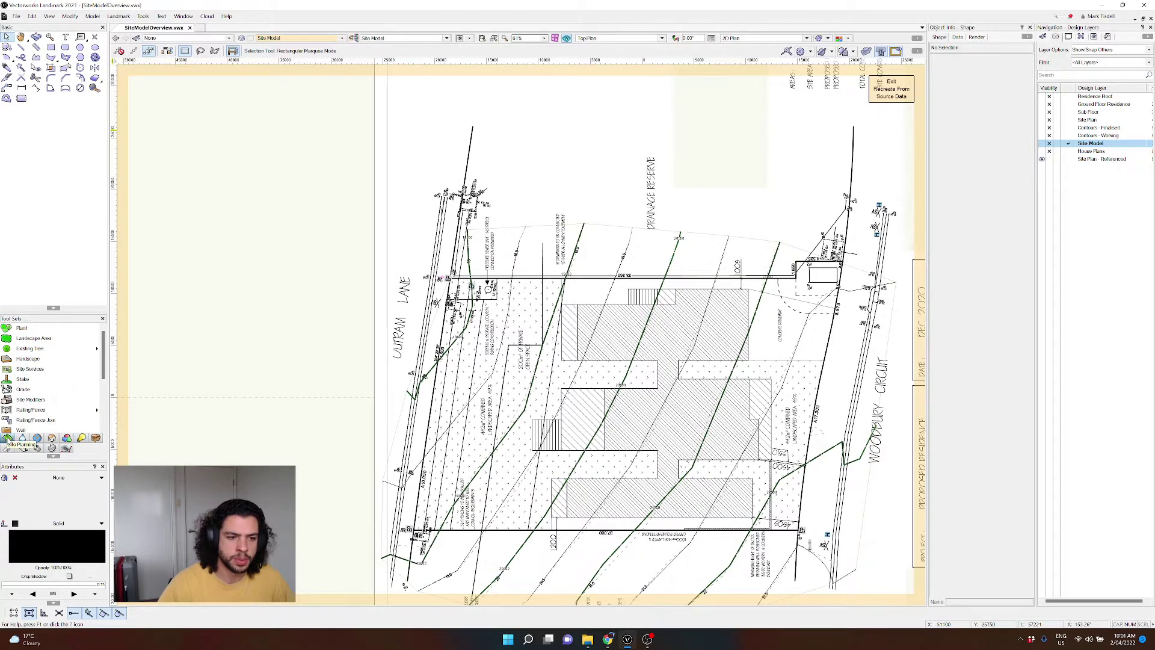
left_click(8, 382)
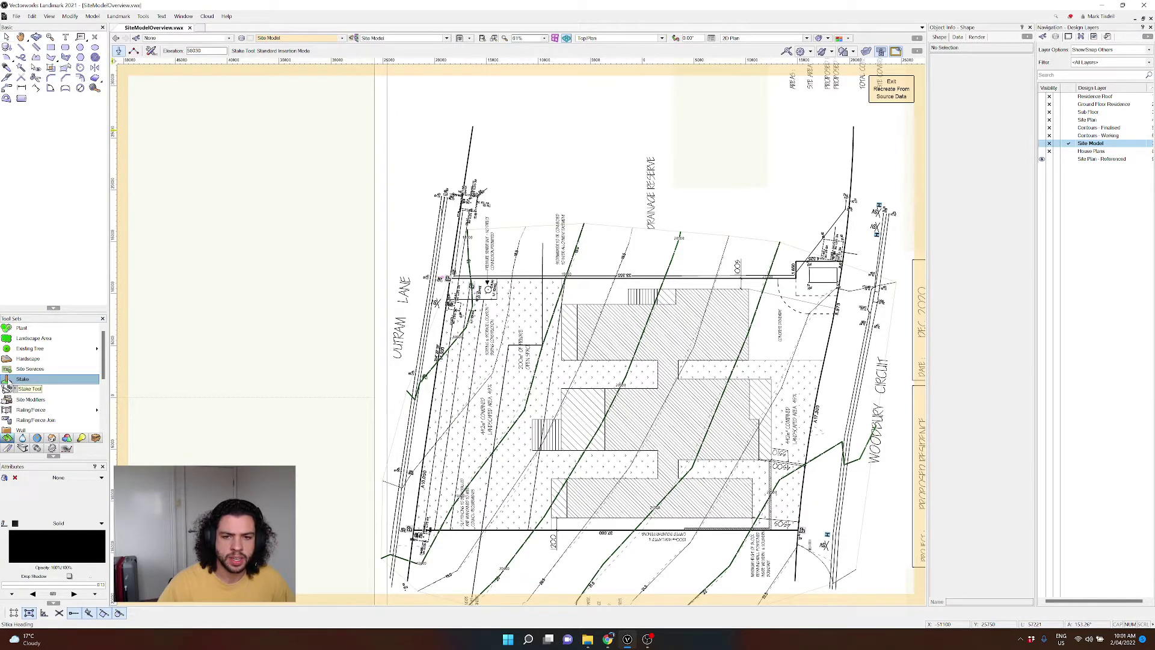
middle_click_drag(276, 380, 578, 368, "ctrl")
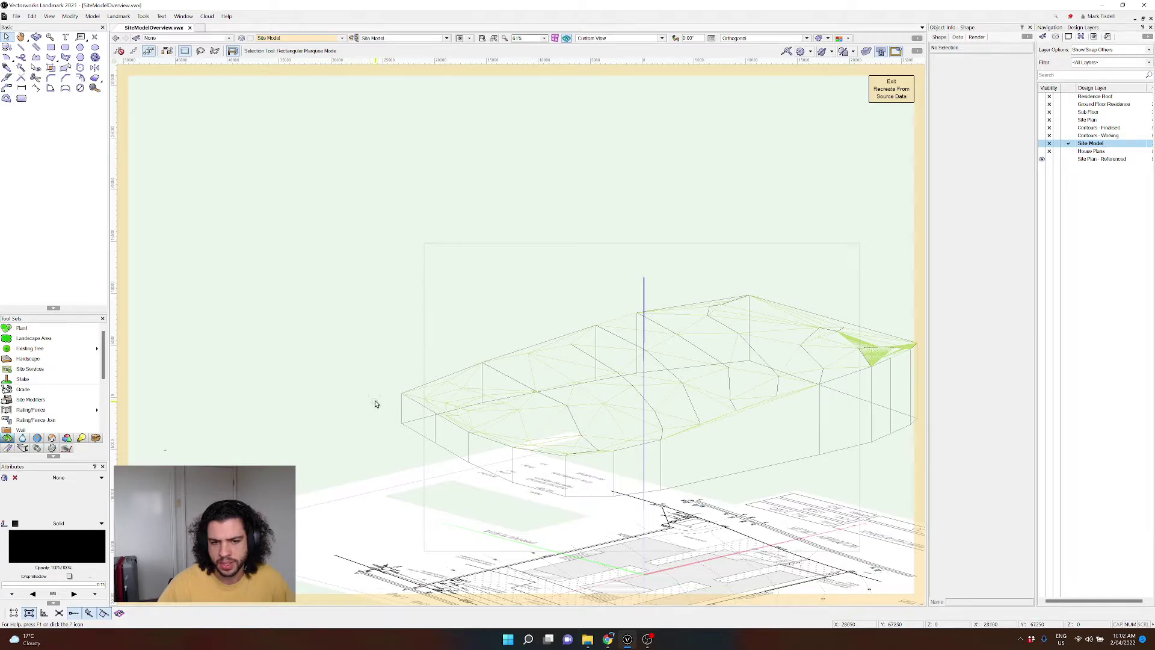
key("5")
left_click(37, 380)
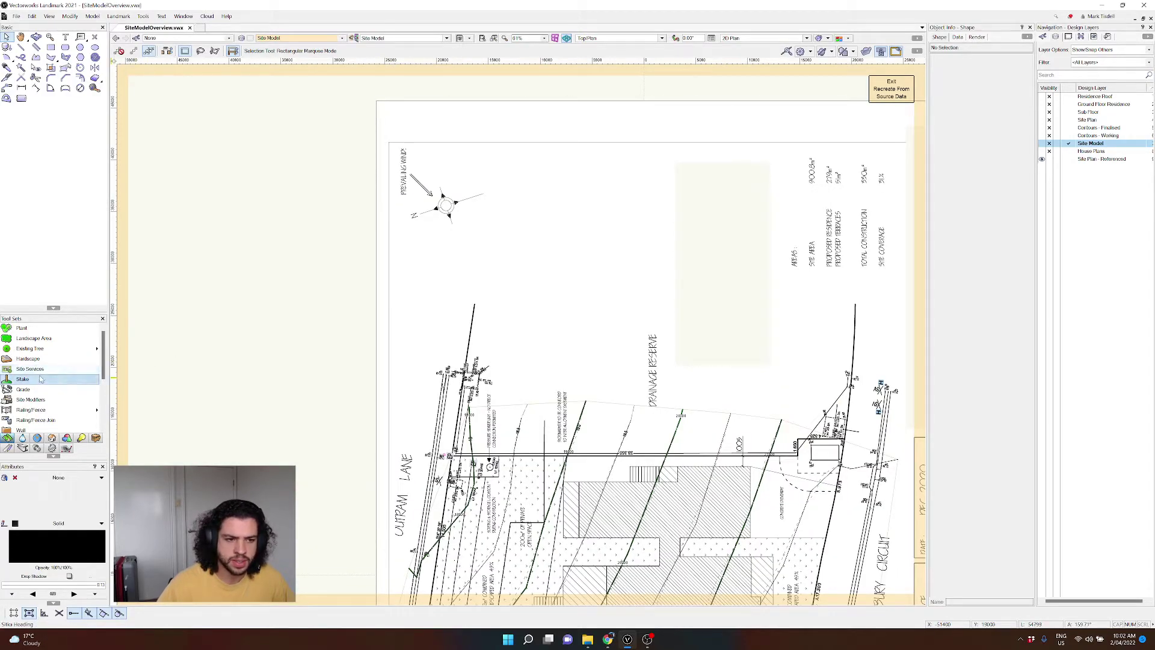
double_click(206, 51)
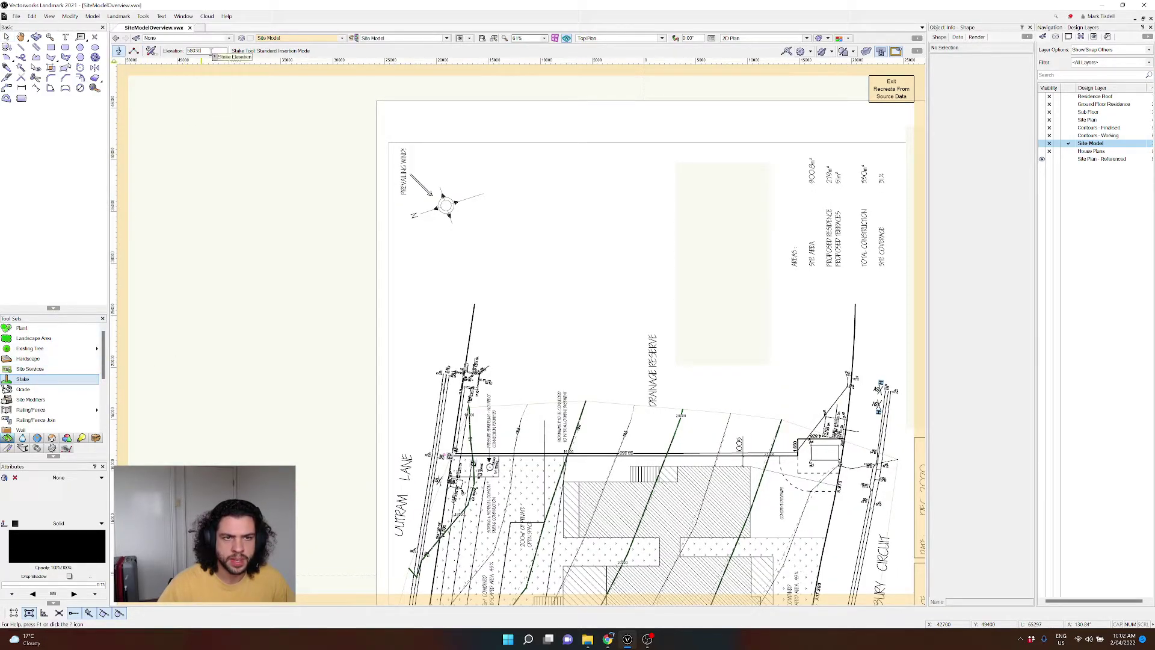
scroll(425, 380, "up", 5)
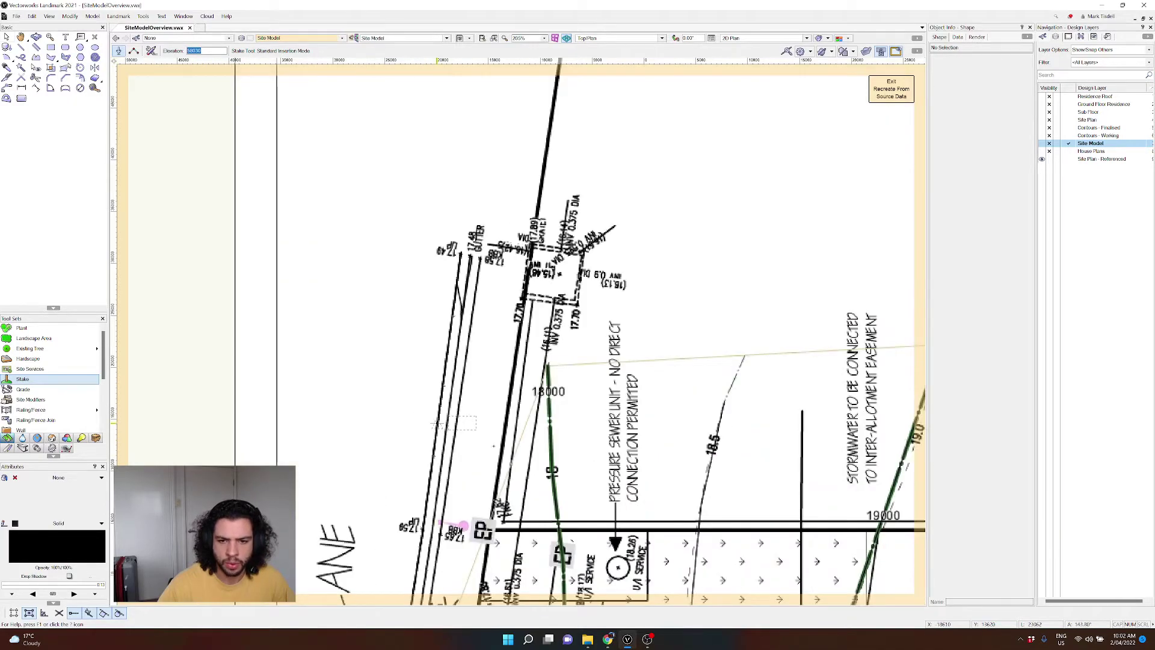
scroll(456, 249, "up", 1)
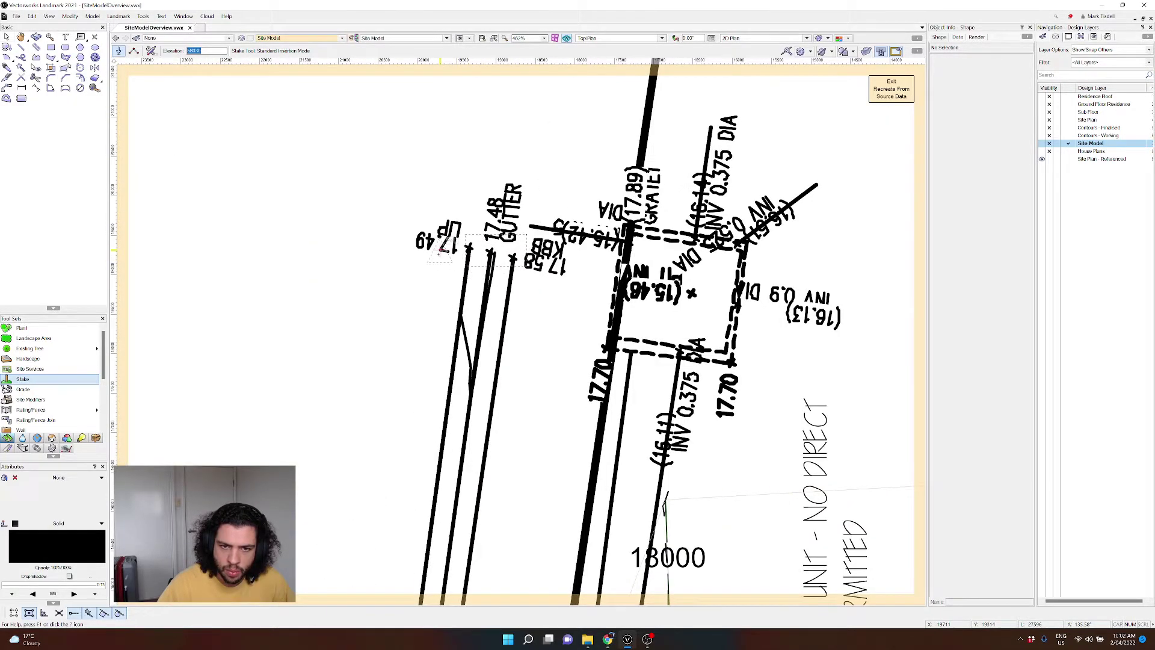
type("17490")
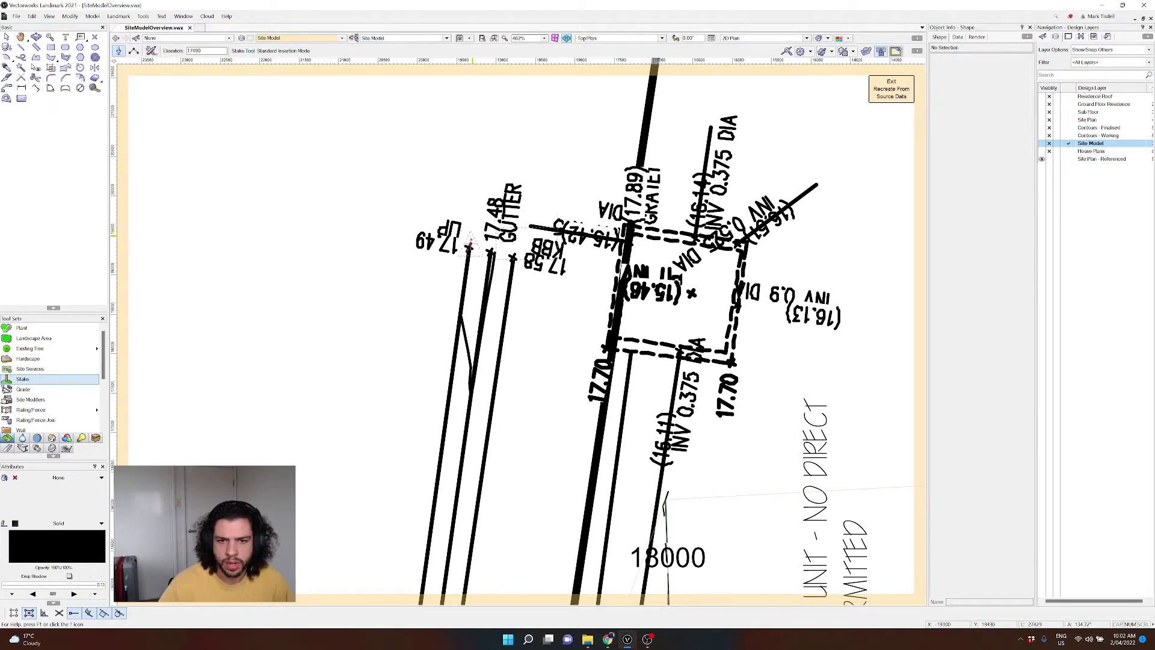
scroll(469, 246, "up", 3)
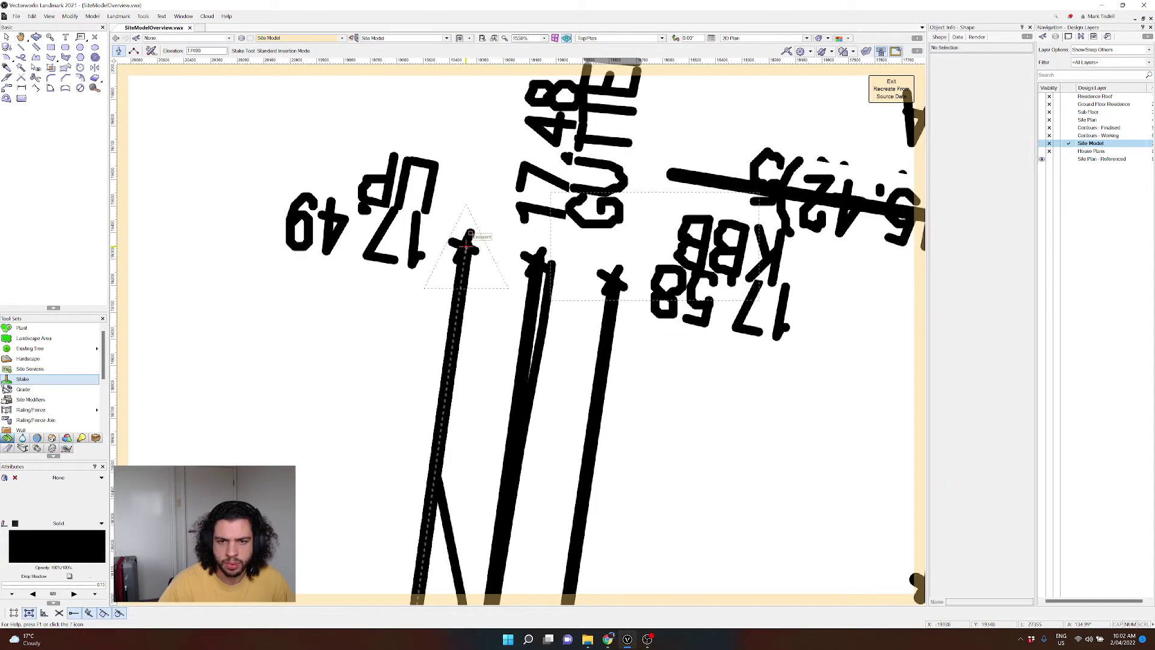
Step: Place a solid white-filled stake at the 17.49 spot level by the gutter, then deselect it
left_click(465, 246)
scroll(332, 280, "down", 4)
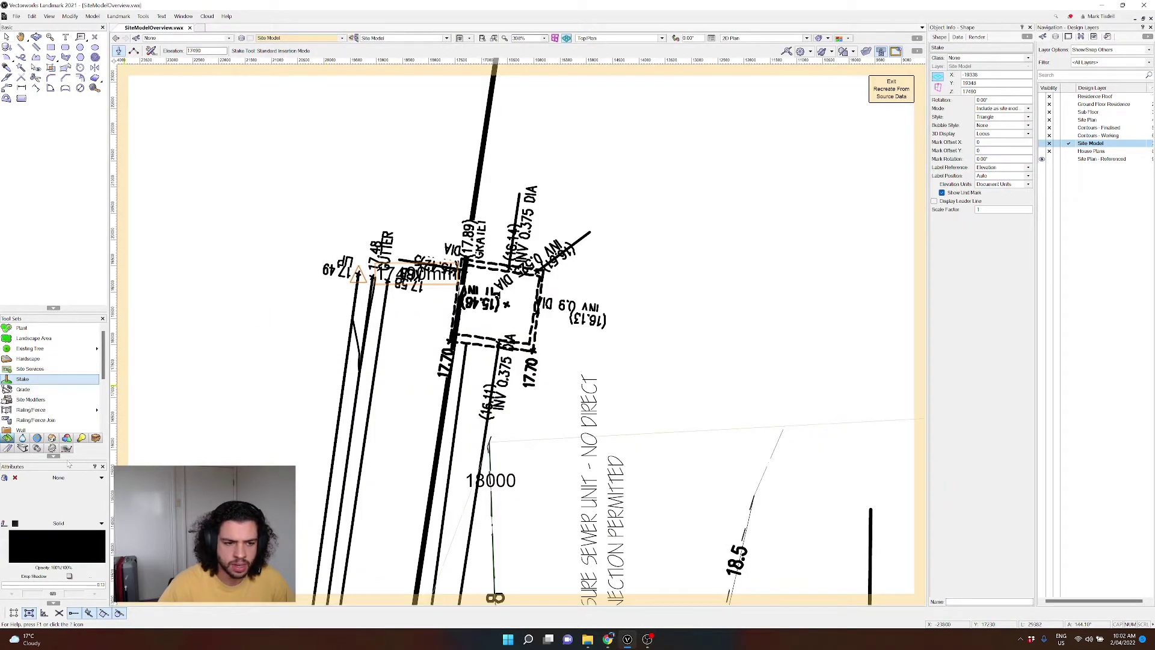
left_click(66, 481)
left_click(55, 499)
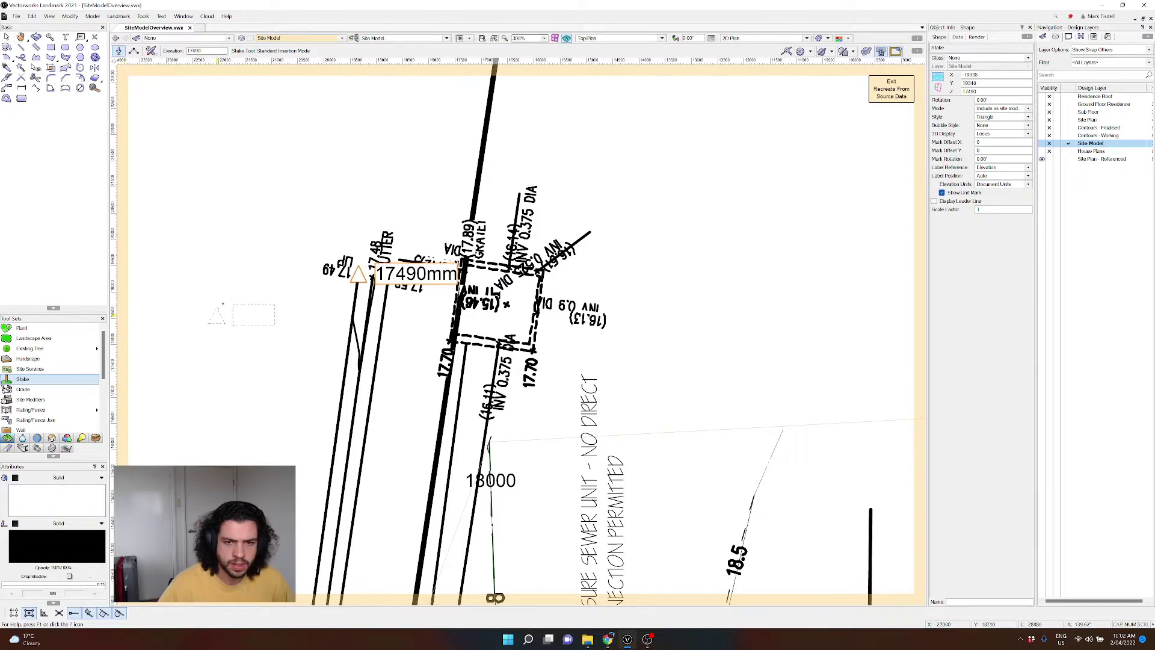
key("x")
scroll(295, 321, "down", 3)
middle_click_drag(255, 375, 205, 263)
key("x")
left_click(205, 265)
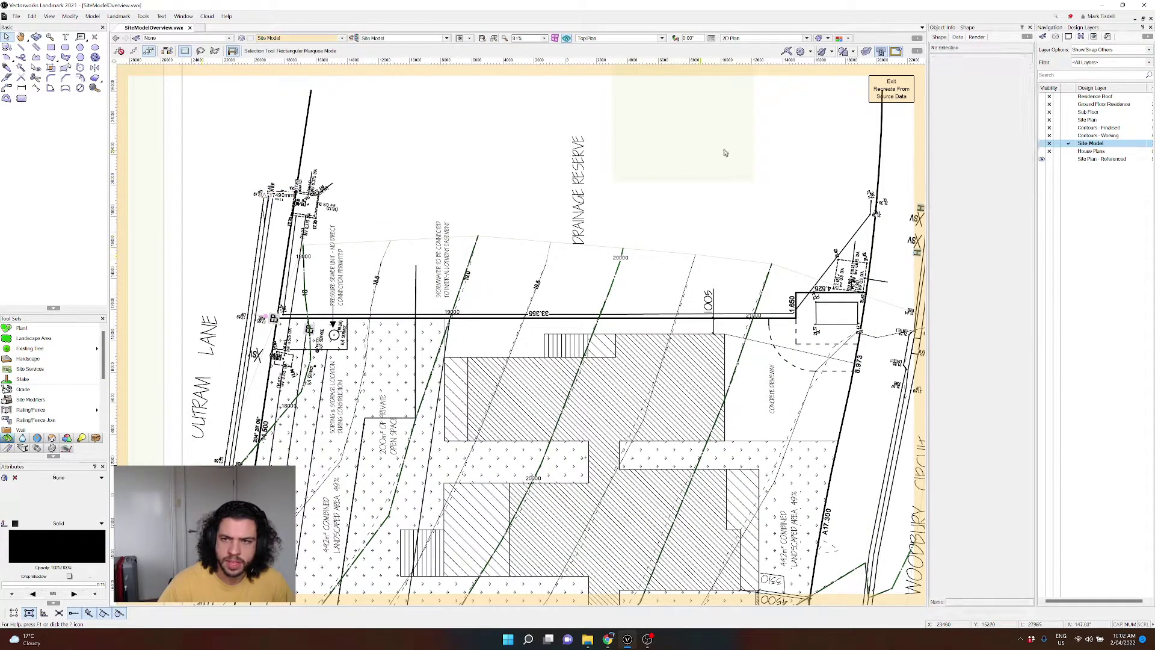
Step: Exit Recreate From Source Data and orbit the rebuilt site model in 3D to check it
left_click(891, 89)
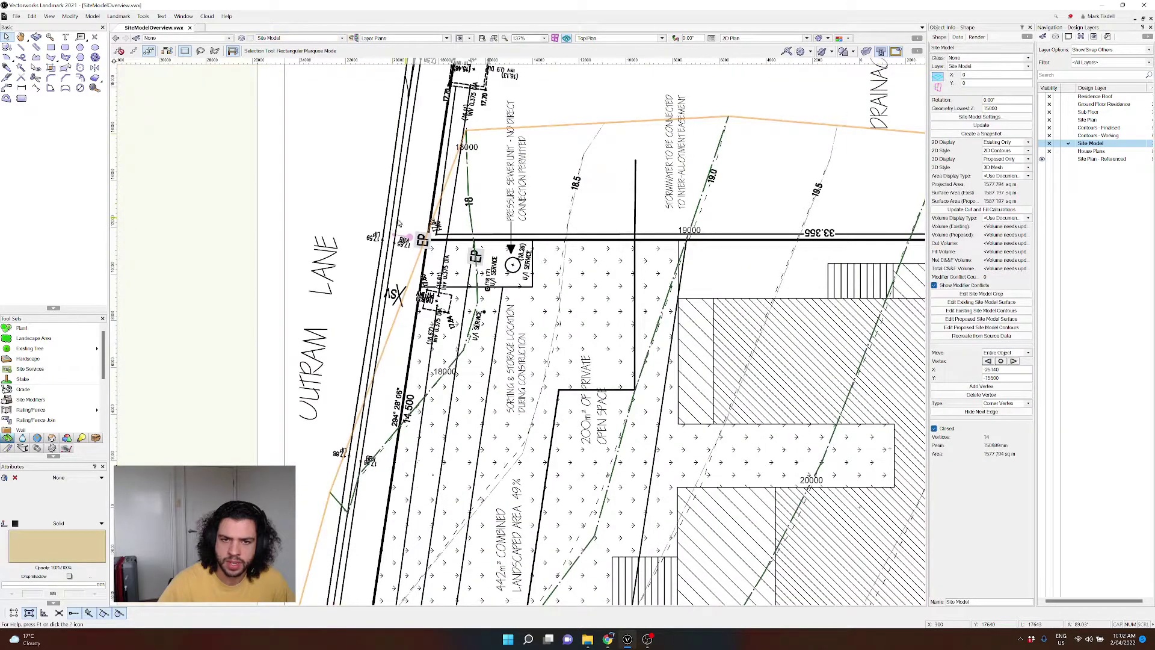
left_click(314, 297)
scroll(299, 319, "down", 2)
middle_click_drag(242, 431, 240, 434, "ctrl")
left_click_drag(239, 434, 405, 237)
Step: Return to Top/Plan and open the site model's Choose Component dialog
key("x")
key("F5")
double_click(309, 300)
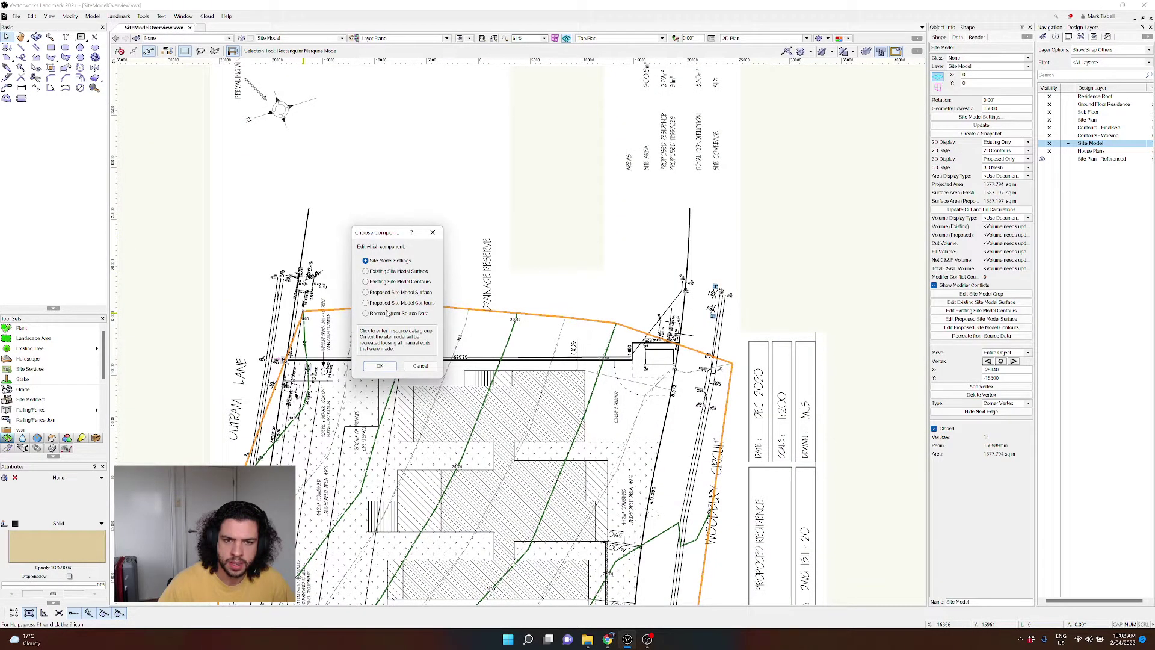
Step: Cancel Choose Component, then enter and exit Site Model Crop editing
left_click(421, 366)
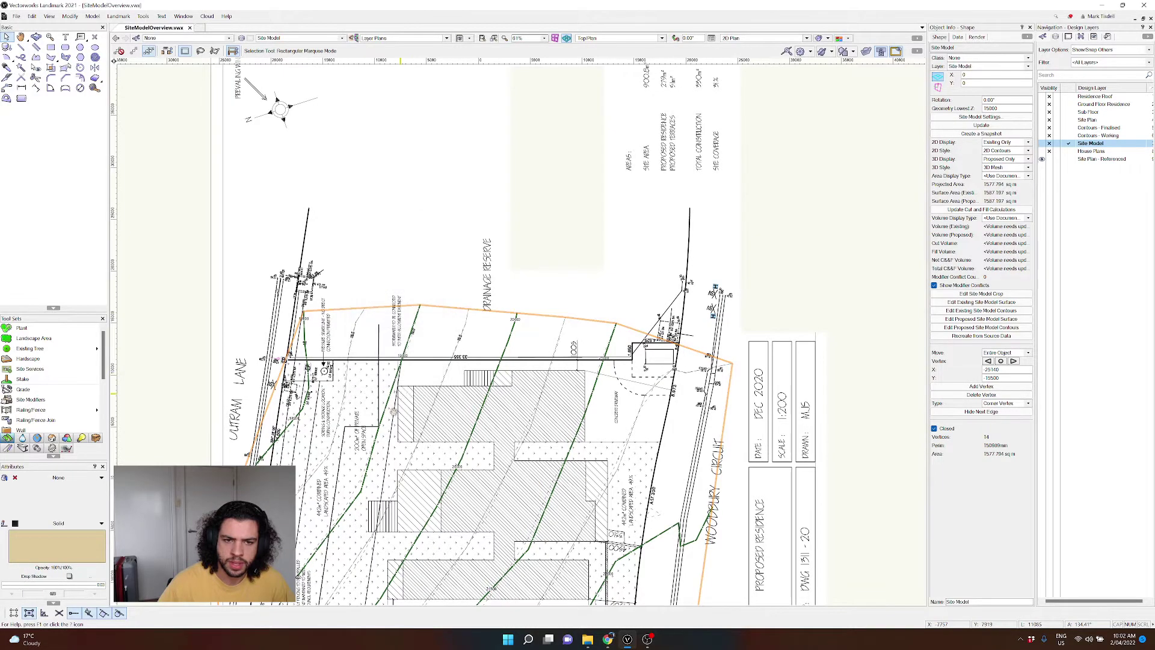
middle_click_drag(398, 378, 476, 263)
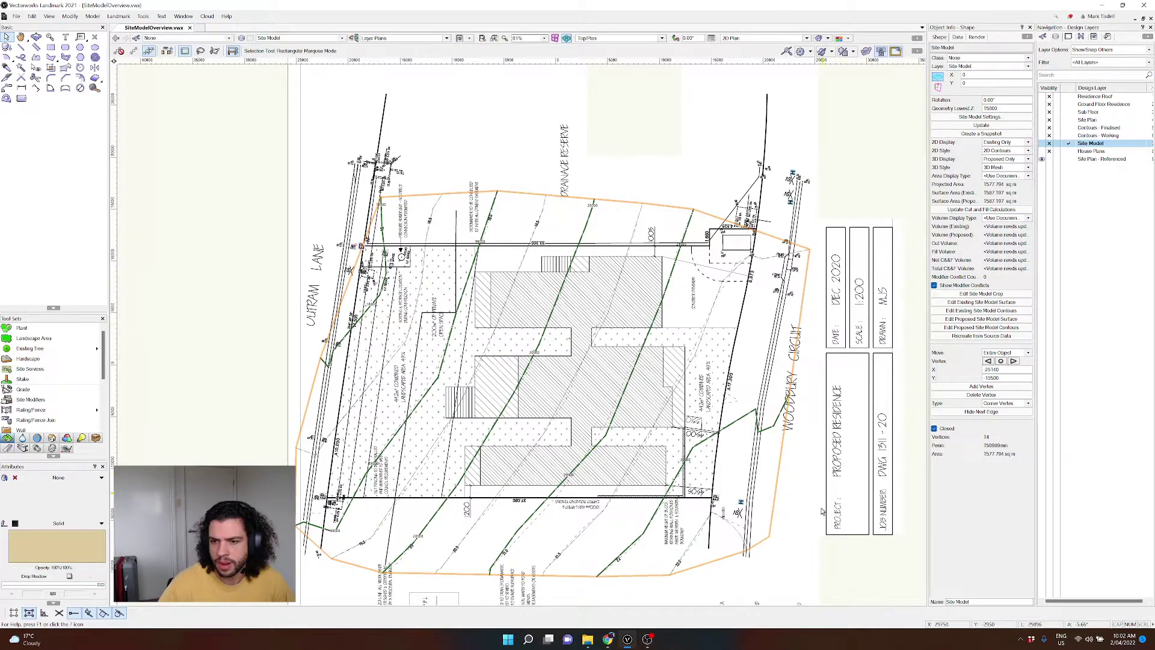
left_click(971, 294)
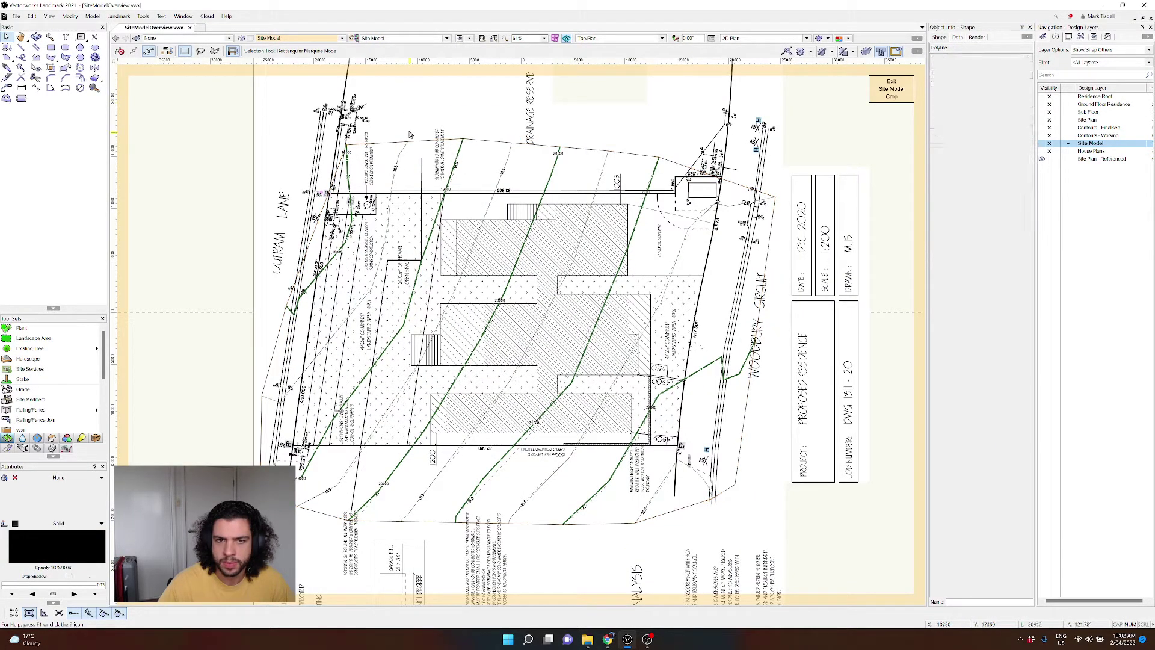
left_click(436, 192)
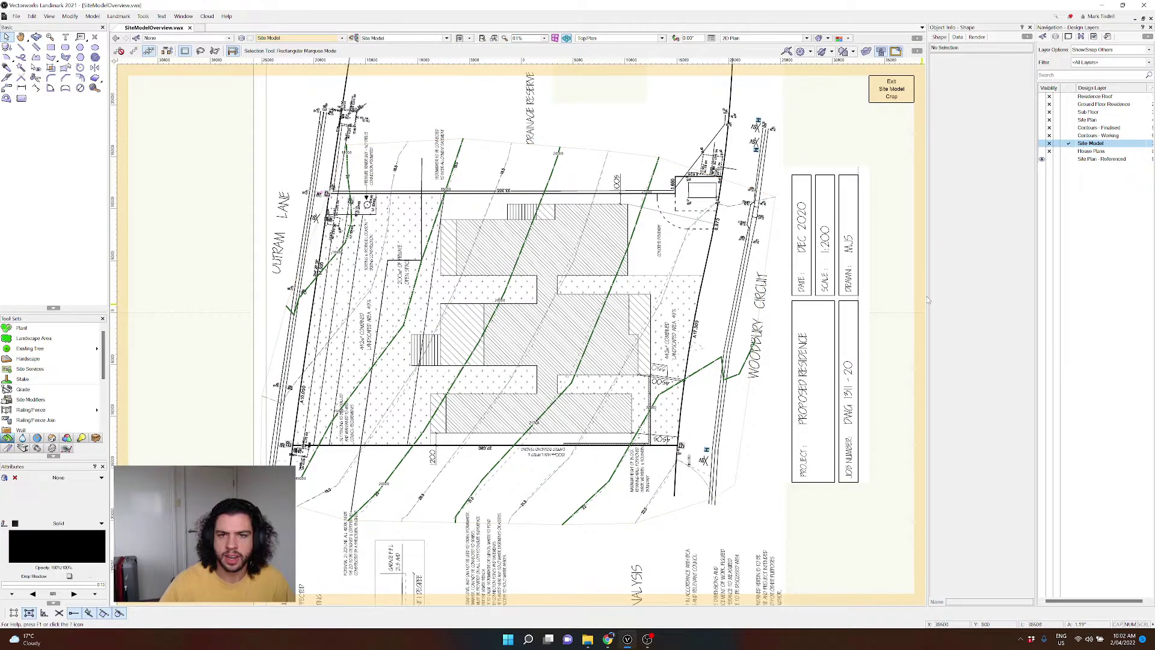
left_click(883, 95)
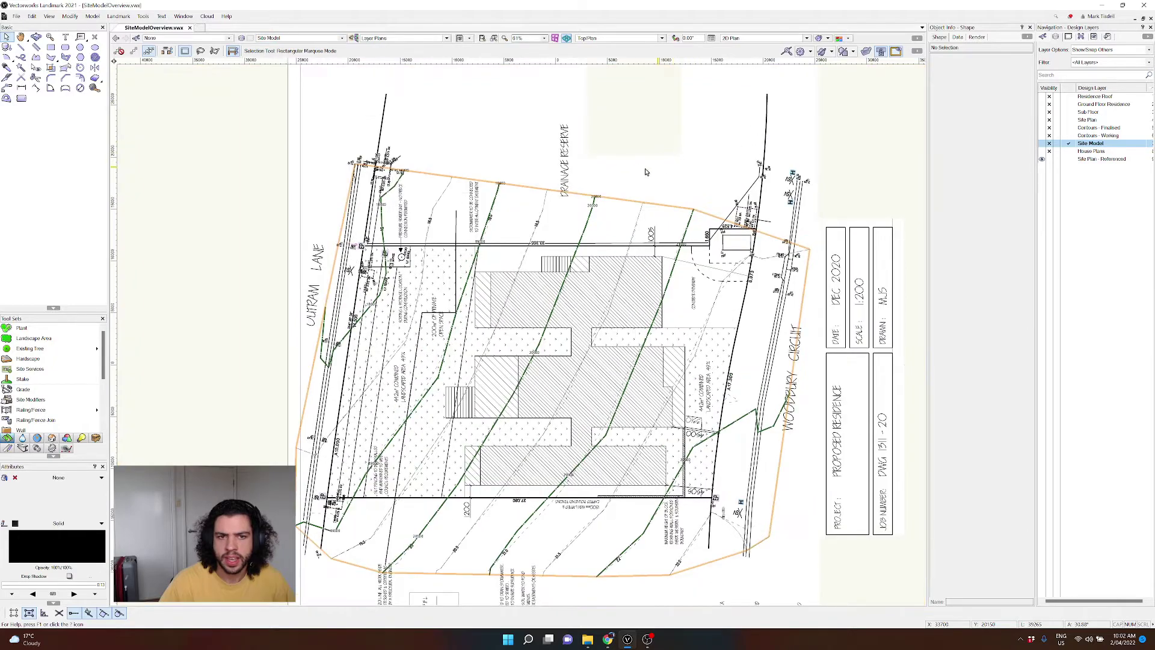
Step: Orbit the cropped site model into a 3D view of the green terrain block
left_click(373, 160)
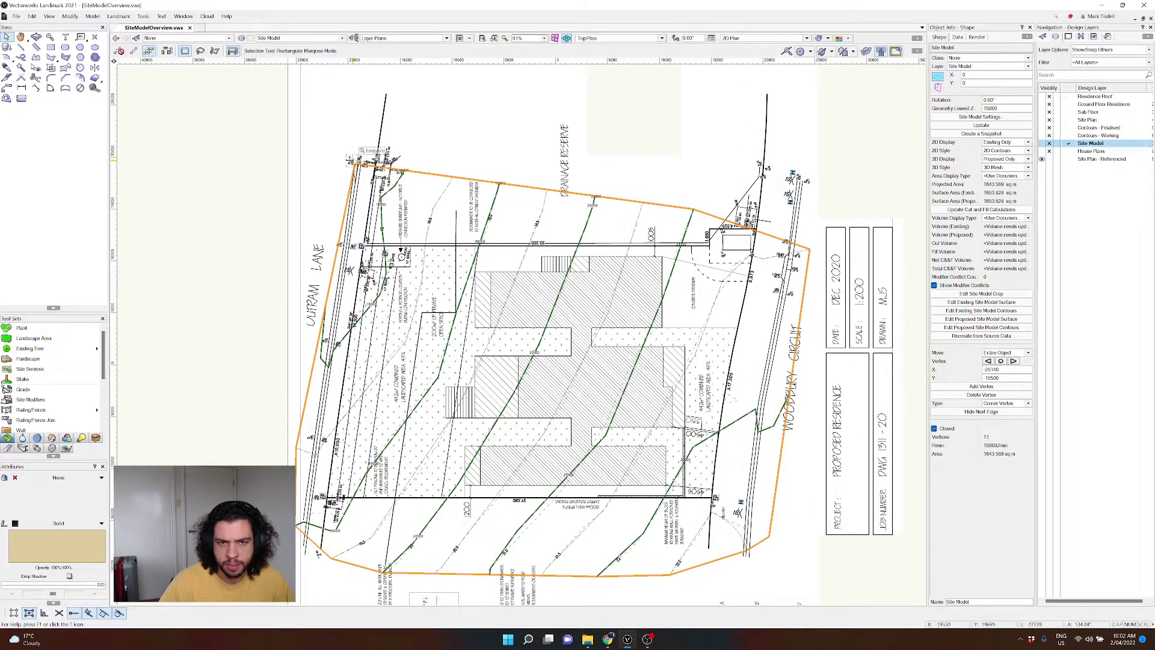
left_click(362, 150)
scroll(362, 150, "up", 3)
middle_click_drag(289, 269, 283, 278, "ctrl")
left_click_drag(284, 278, 428, 265)
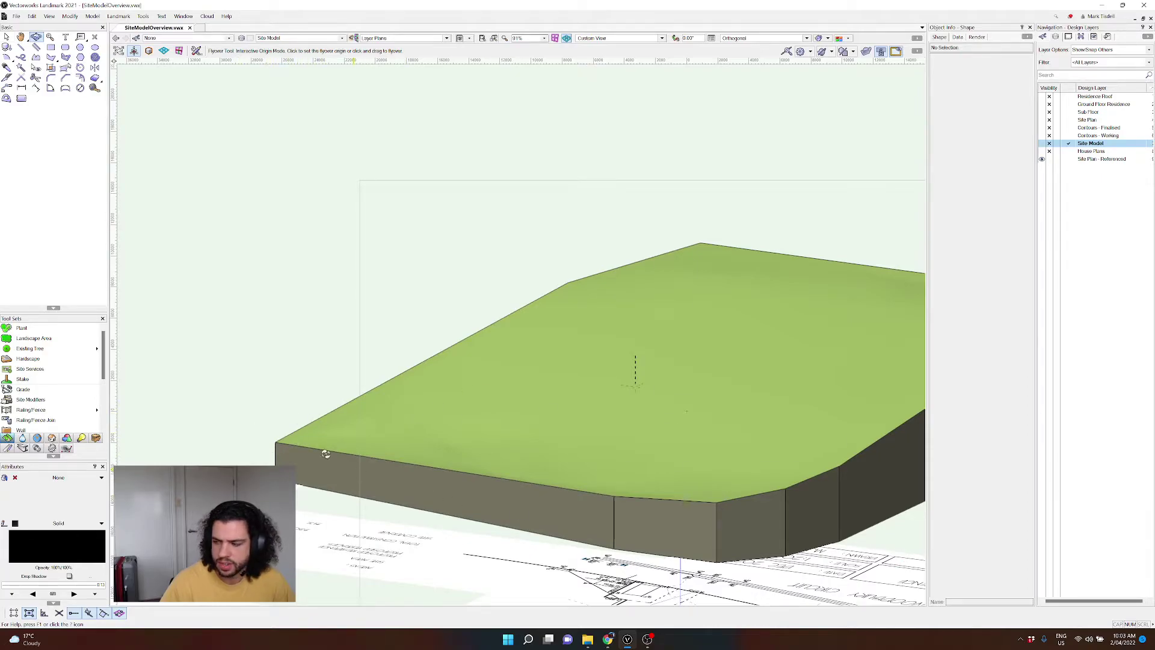
Step: Return to Top/Plan, make Site Plan the active layer and select the property boundary
key("KP_0")
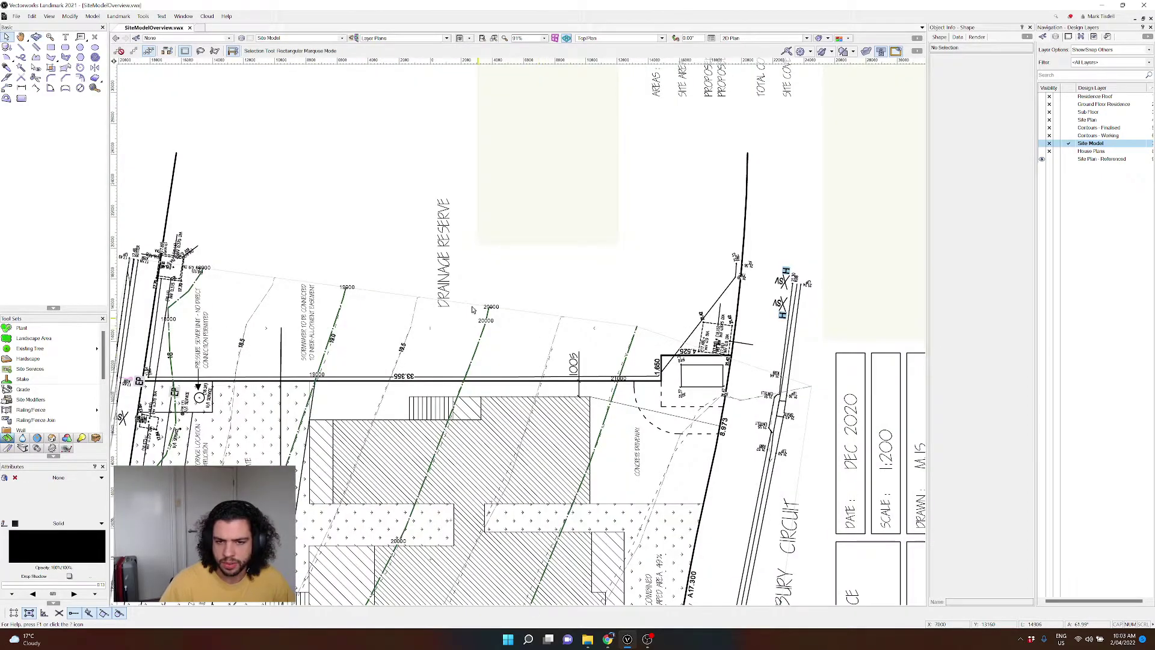
scroll(474, 289, "down", 2)
middle_click_drag(411, 383, 428, 292)
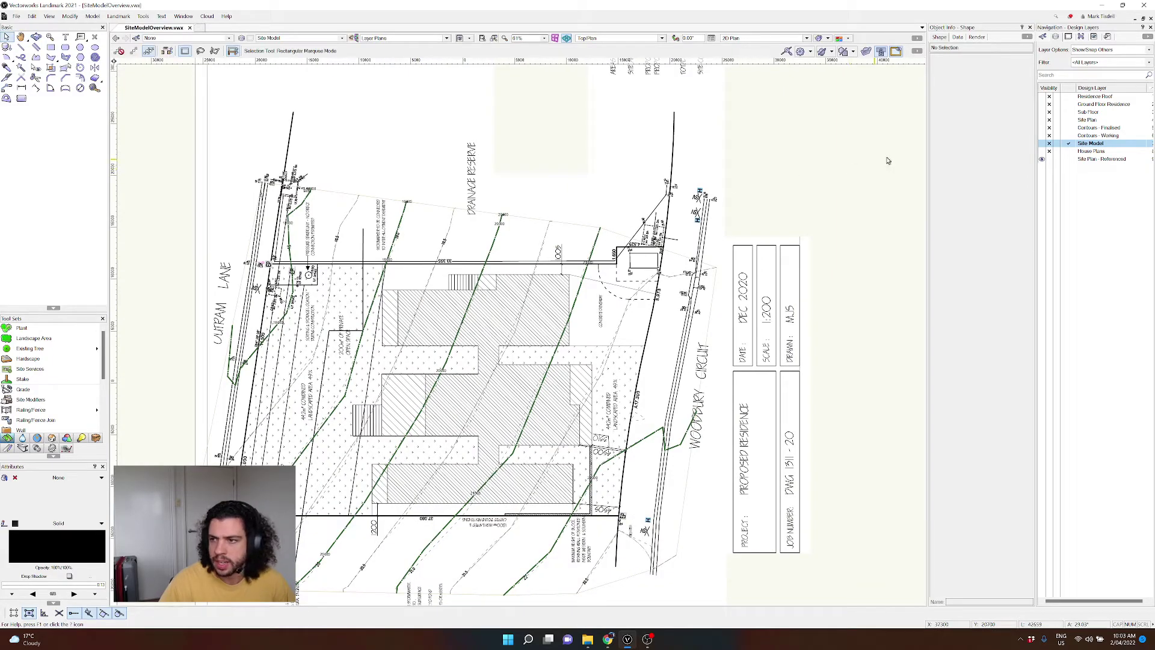
left_click(1069, 120)
left_click(551, 264)
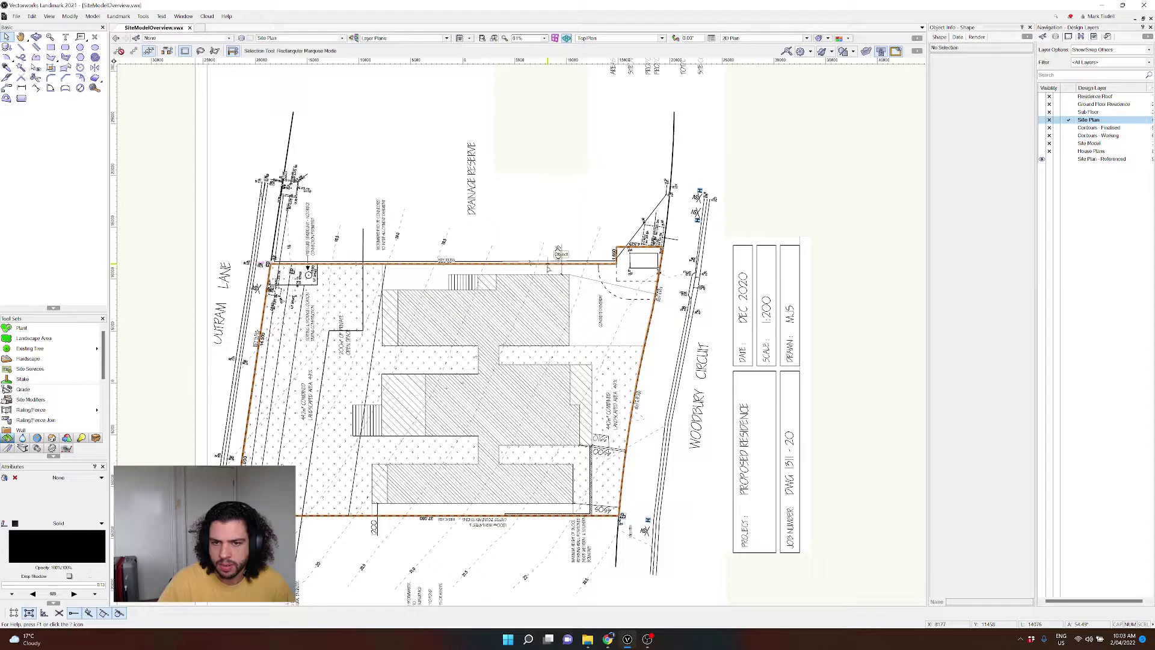
Step: Check the boundary on Site Plan - Referenced, then reactivate Site Model and select the site model
left_click(1049, 160)
left_click(523, 190)
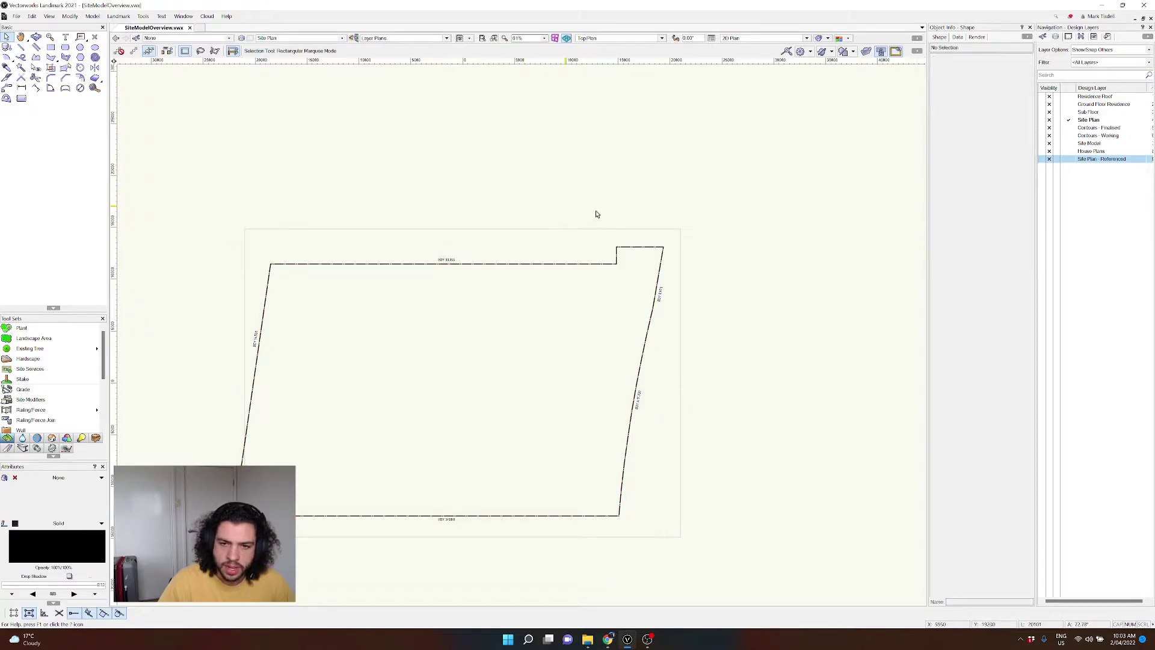
left_click(651, 246)
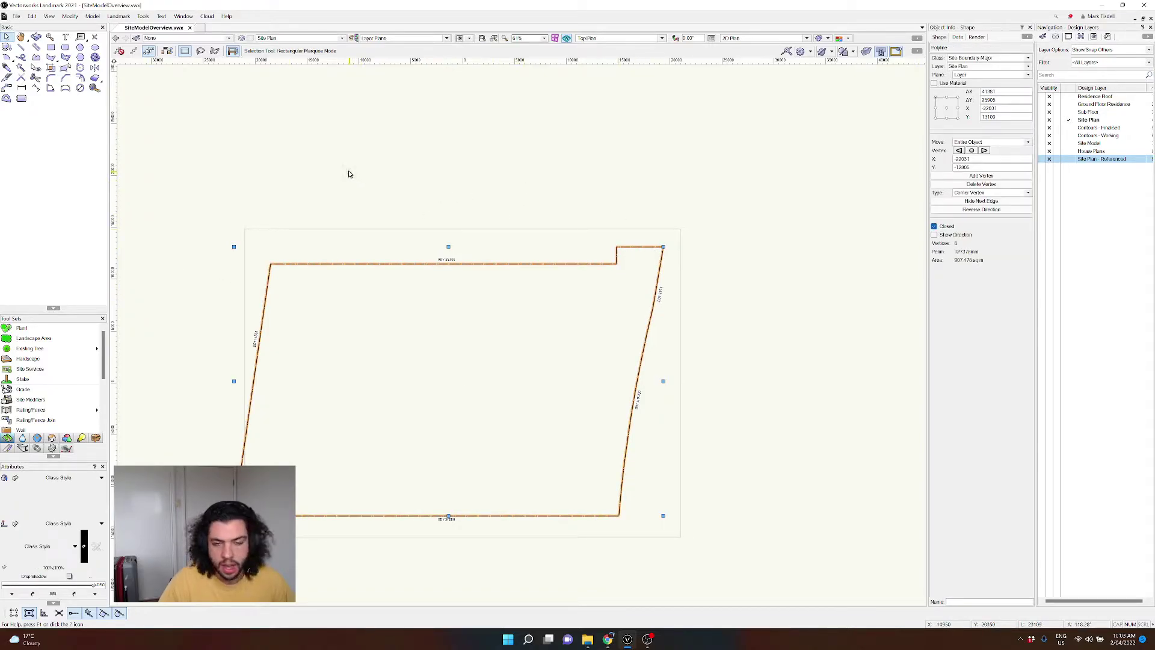
left_click(392, 178)
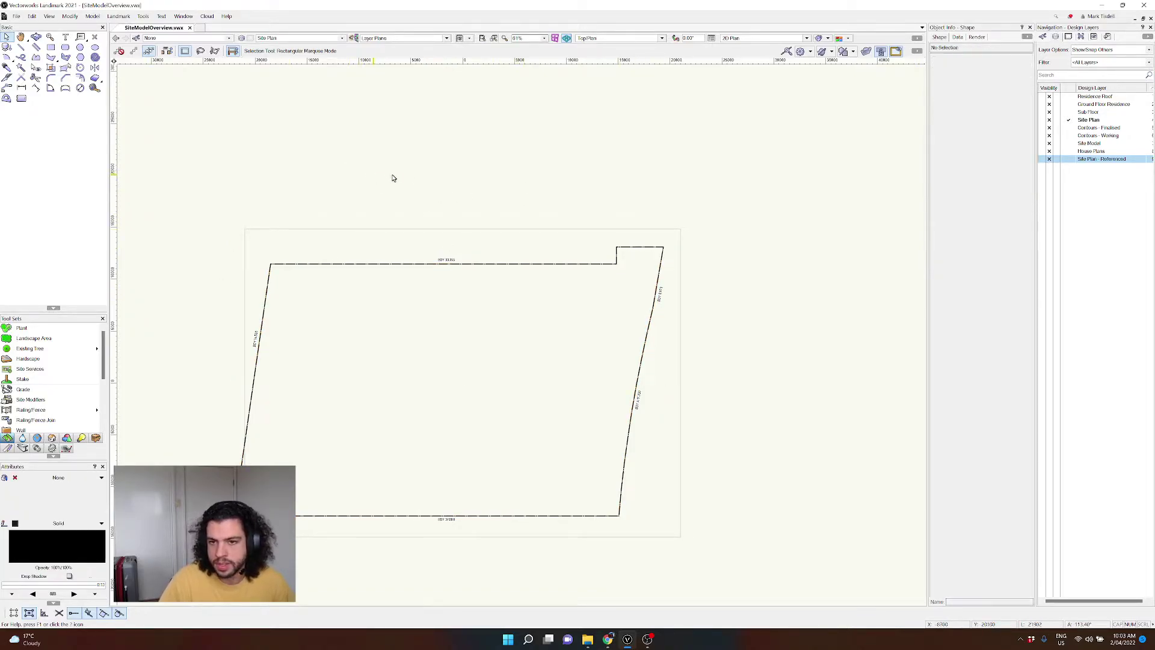
left_click(1068, 144)
left_click(497, 293)
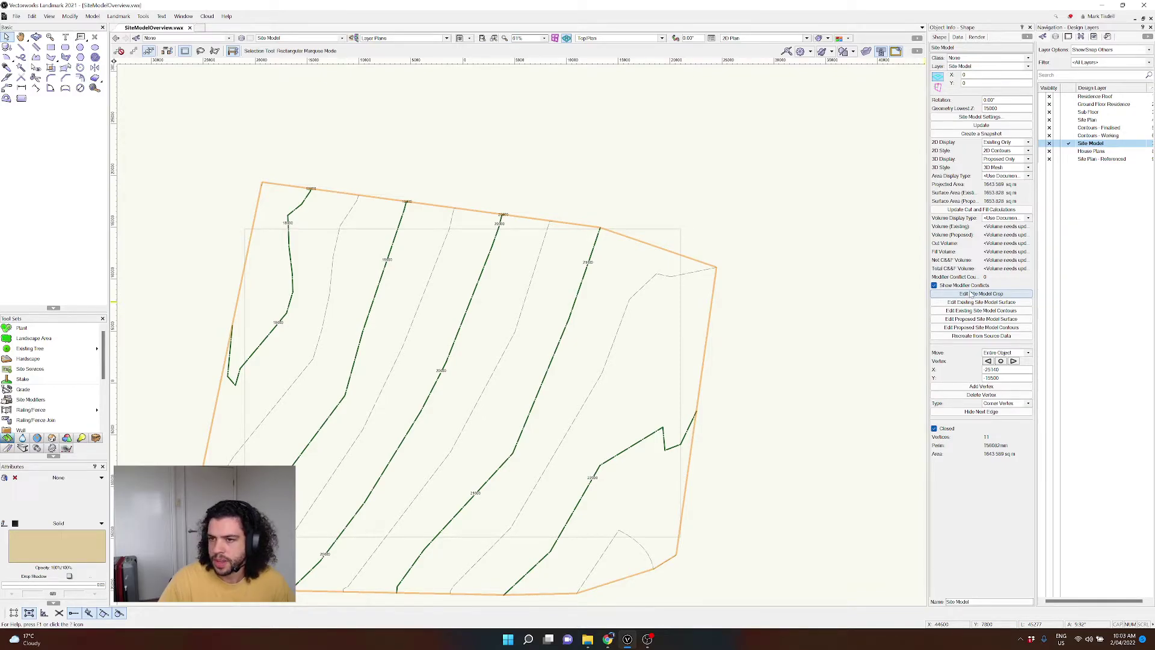
Step: Enter Site Model Crop editing and select the crop boundary geometry
left_click(970, 294)
left_click(660, 105)
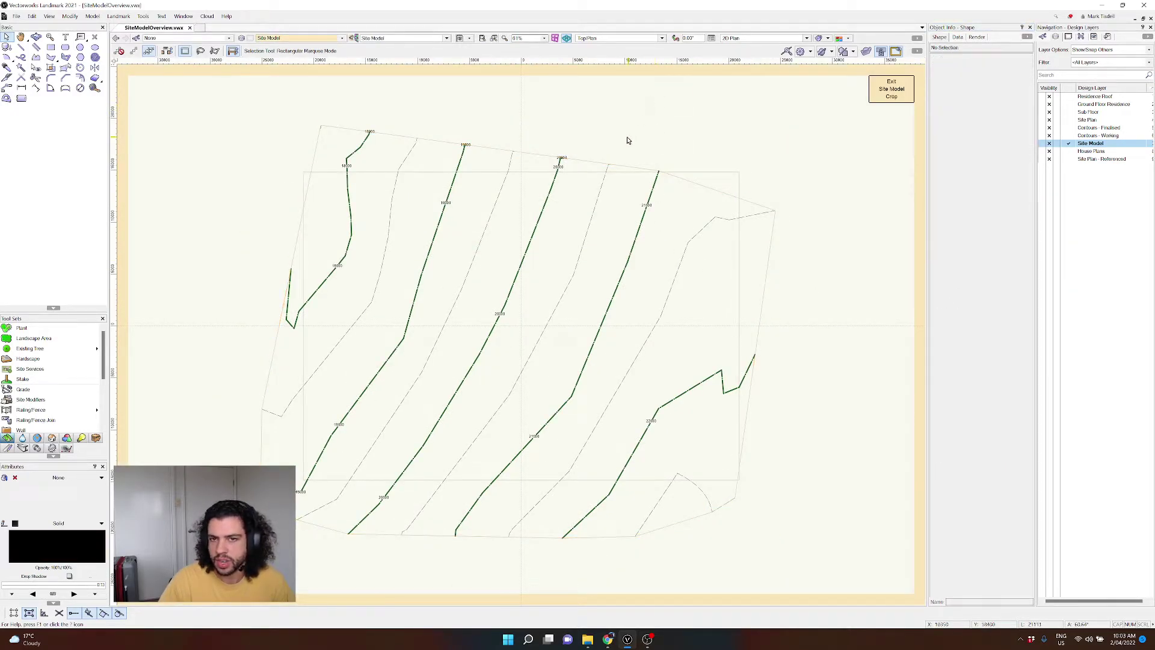
left_click(625, 165)
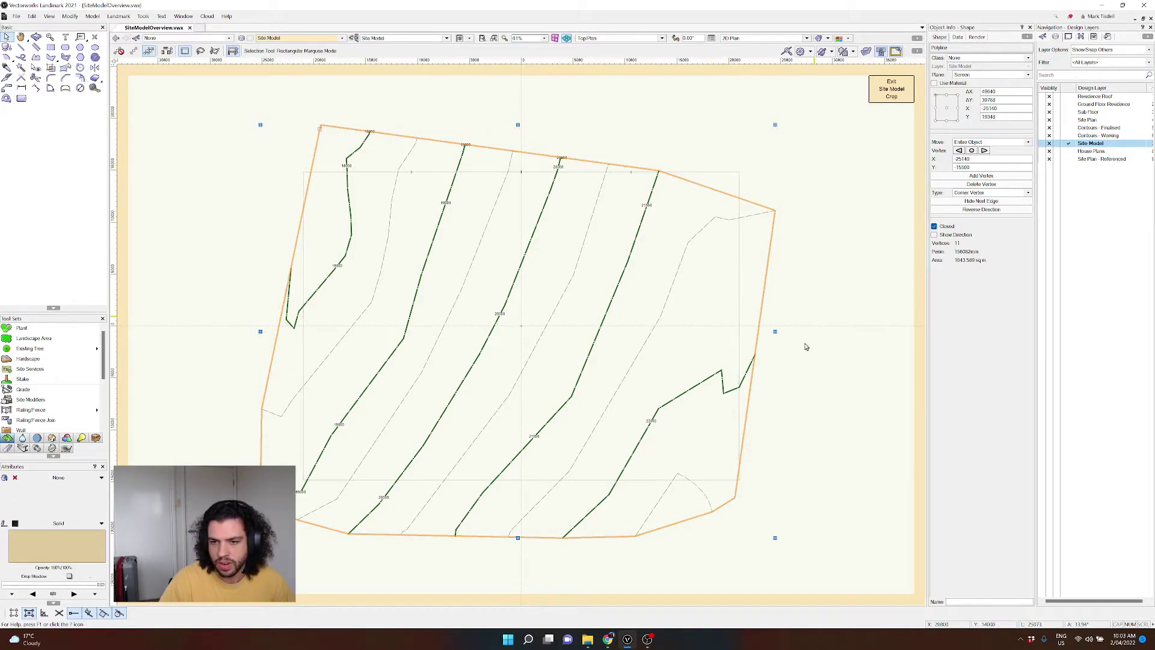
left_click(472, 109)
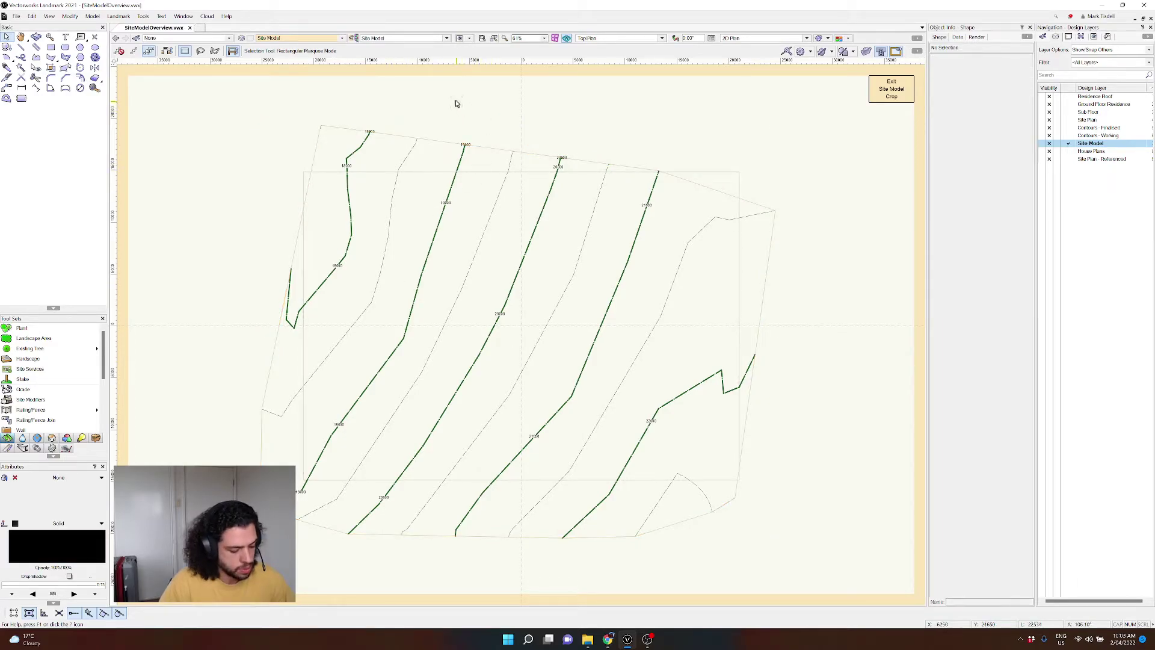
key("ctrl+a")
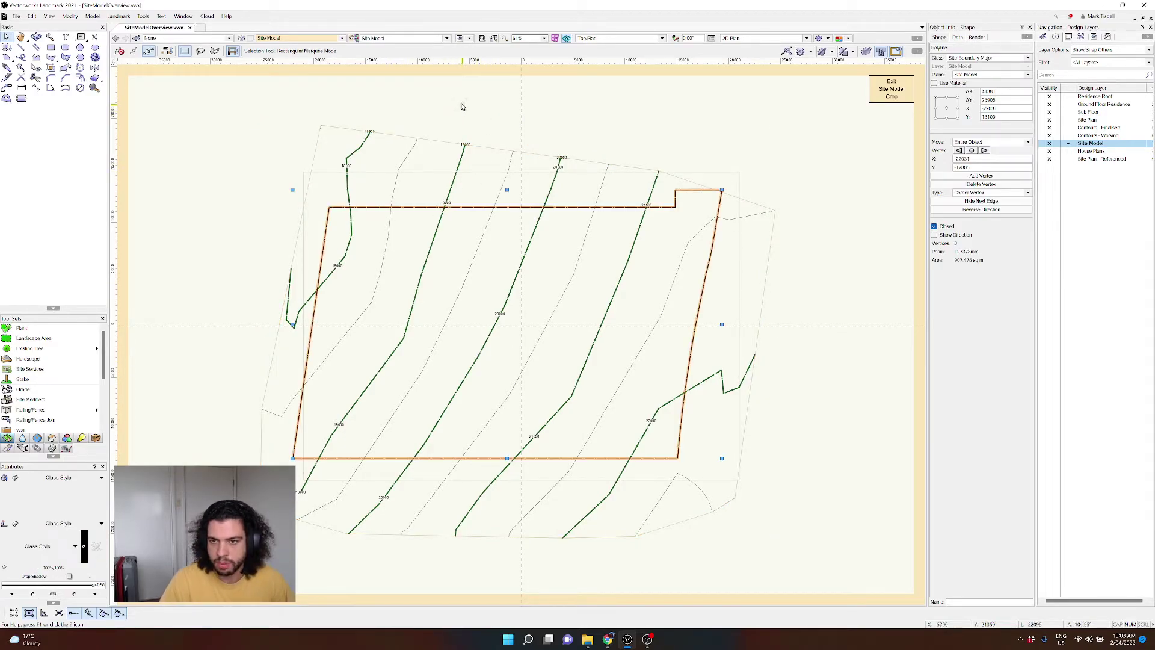
Step: Inspect the revised crop outline, then exit Site Model Crop to trim the contours
scroll(740, 174, "up", 6)
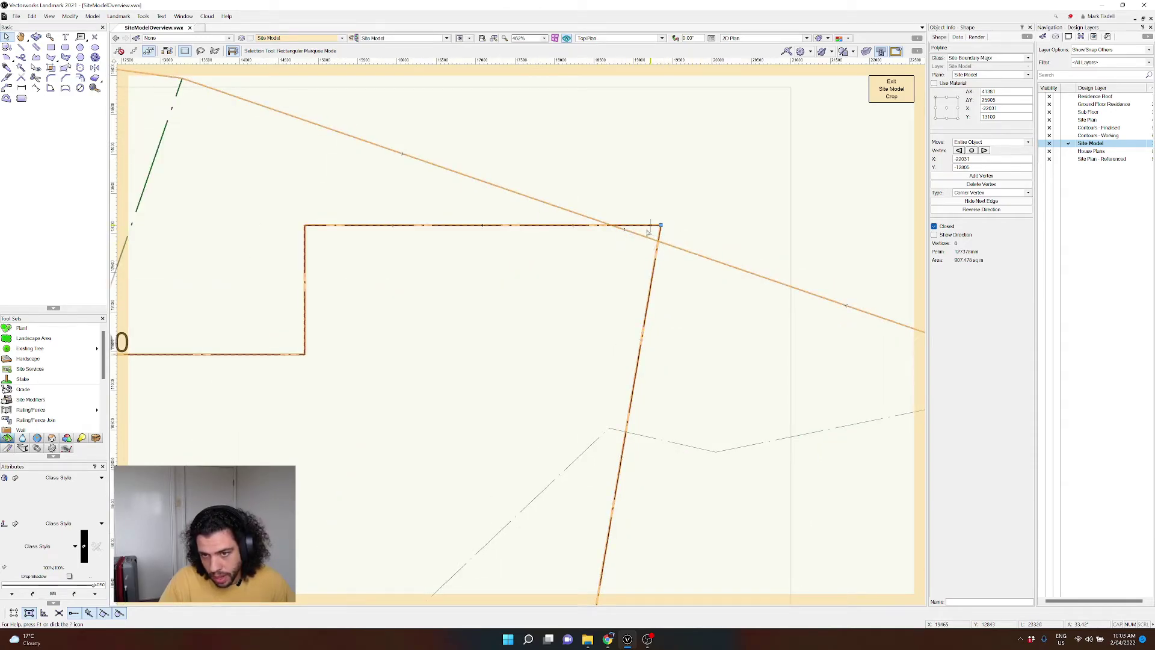
scroll(656, 231, "down", 4)
scroll(704, 175, "down", 3)
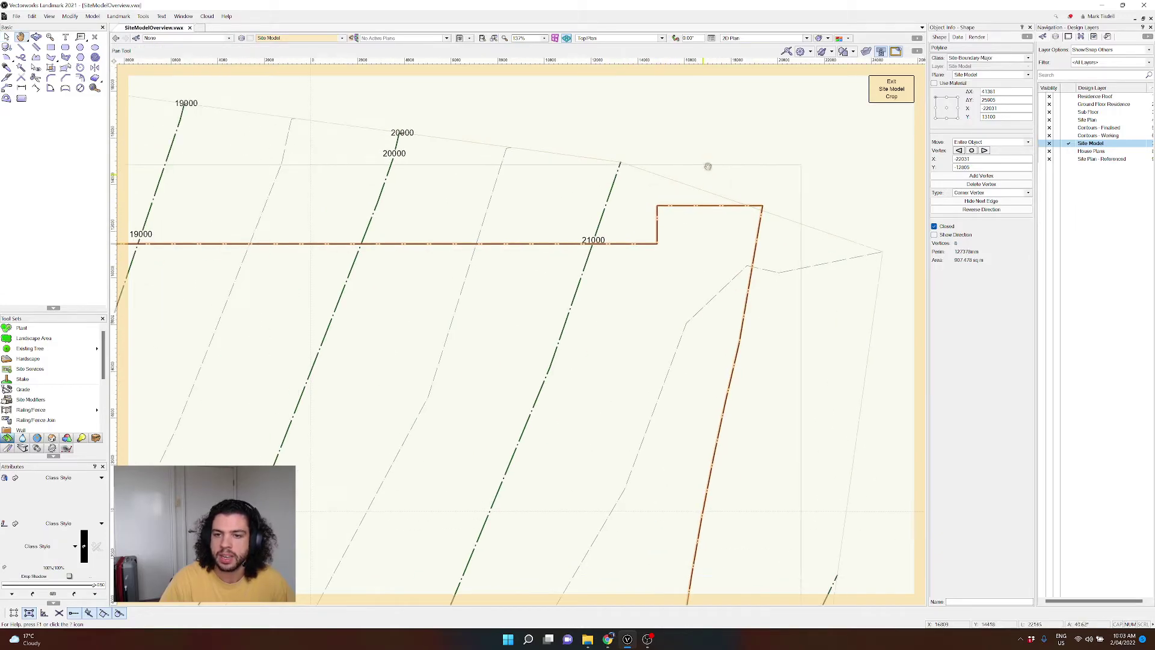
left_click(652, 135)
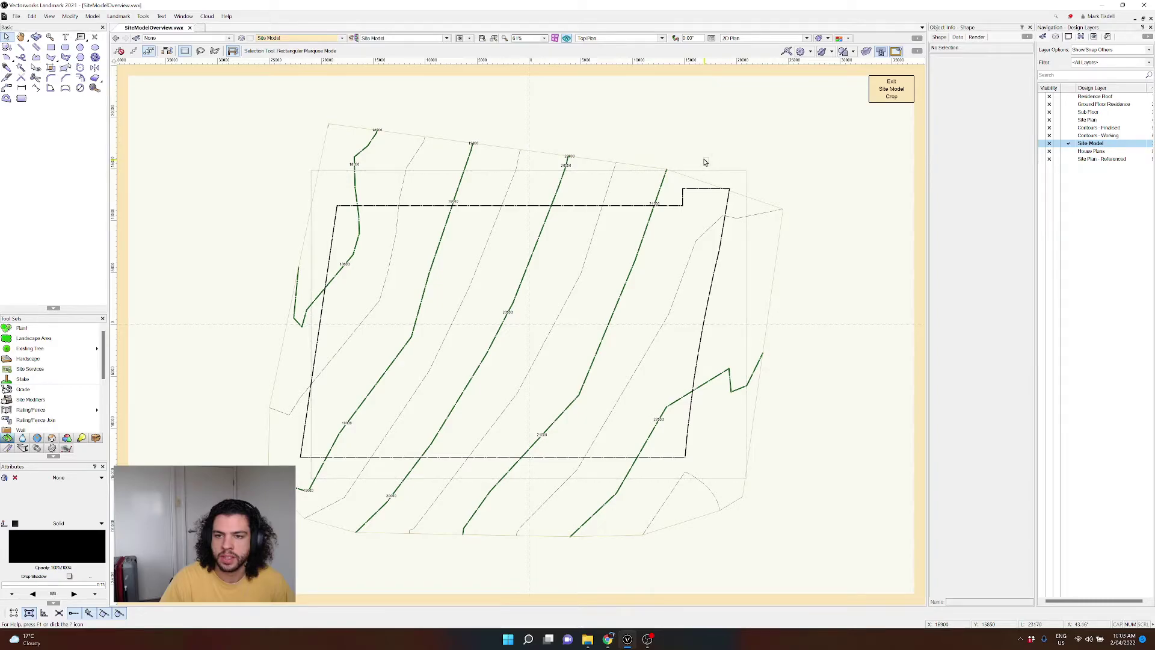
left_click(667, 171)
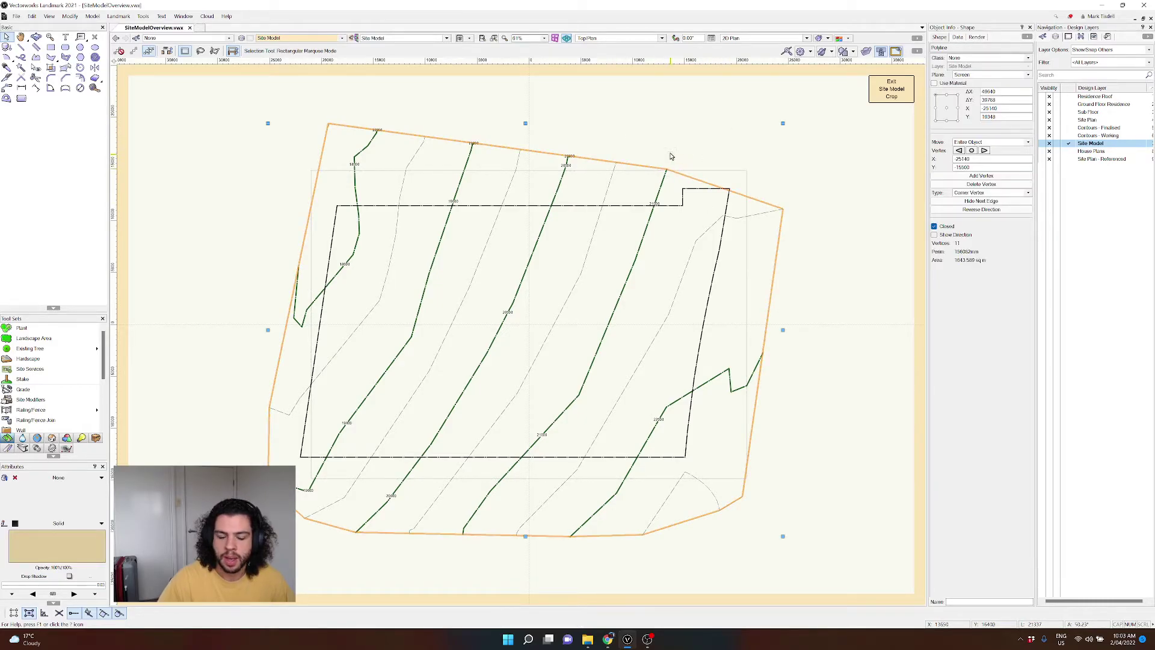
left_click(671, 156)
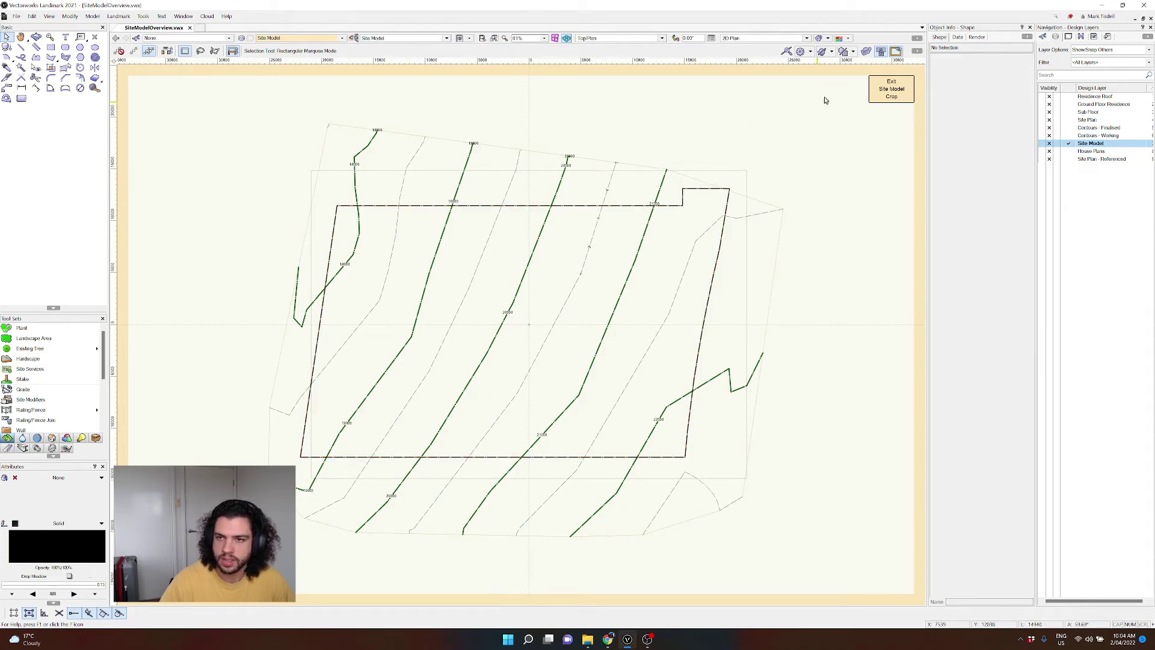
left_click(888, 89)
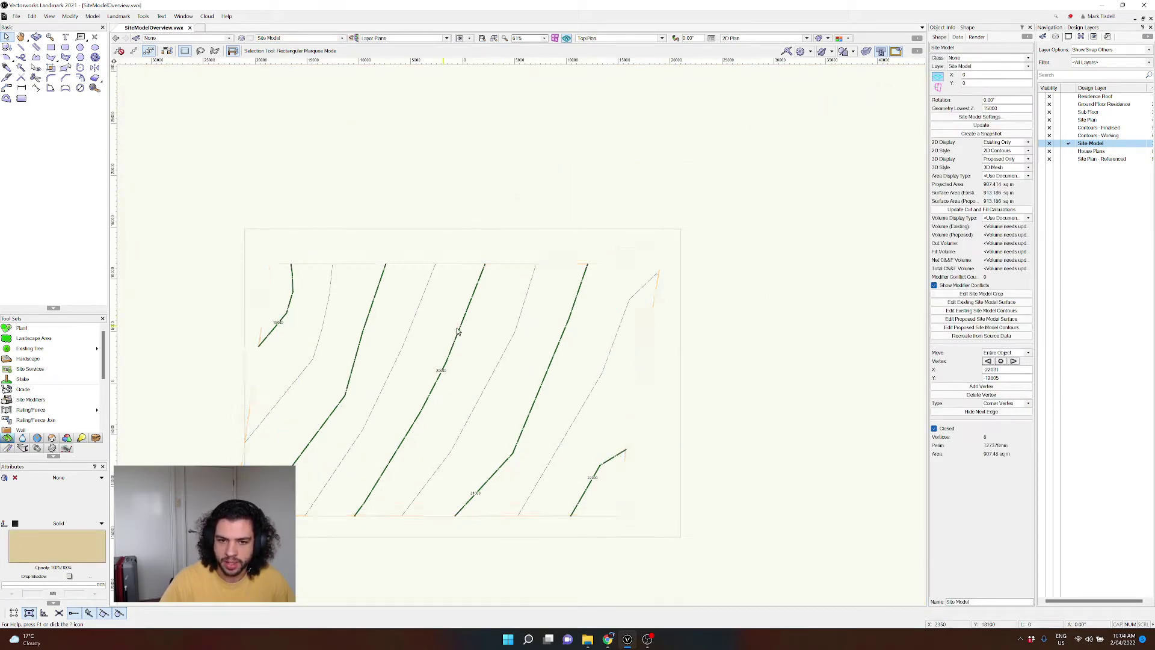
middle_click_drag(459, 355, 473, 278, "shift")
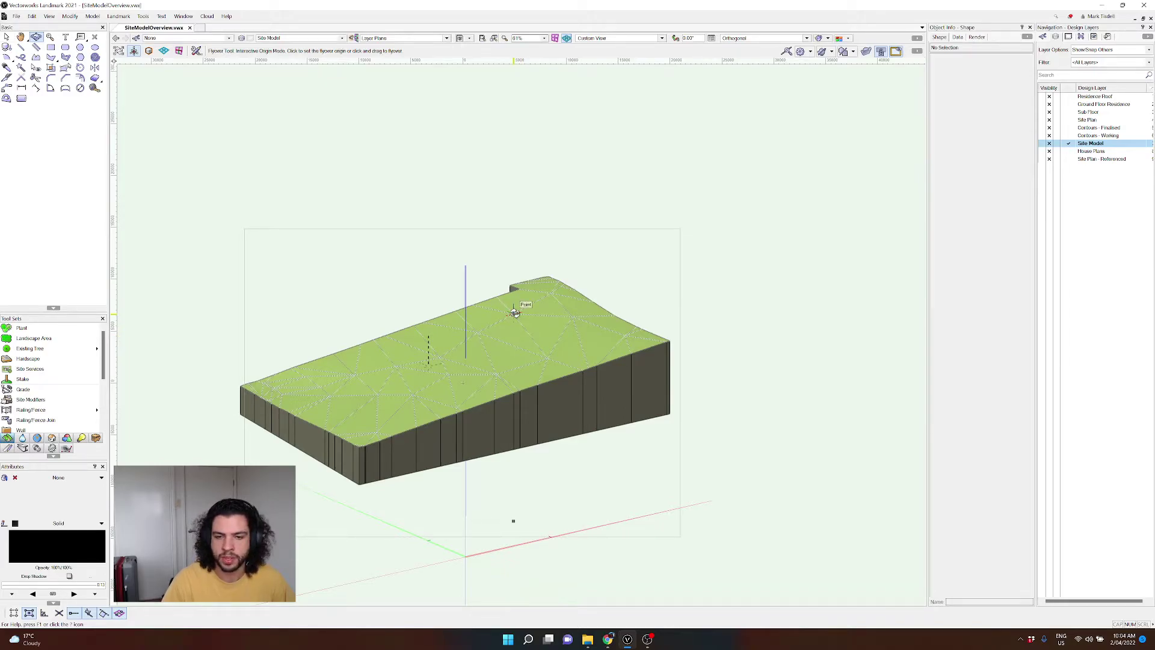
key("ctrl+5")
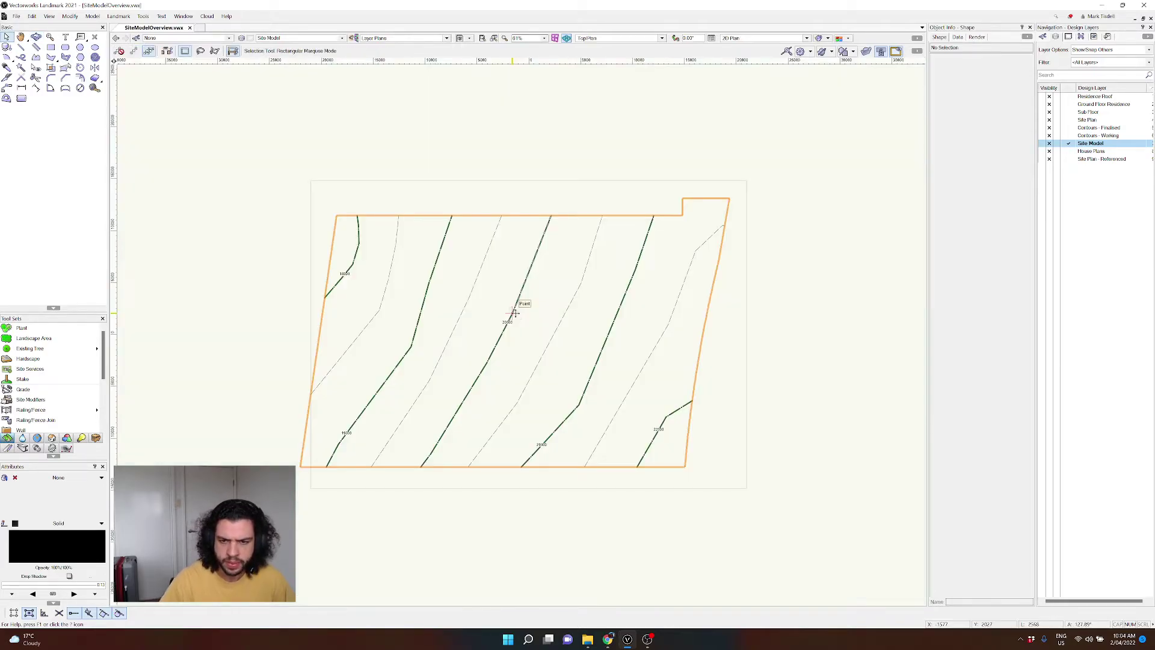
Step: Turn on the Site Plan - Referenced layer, check the site model, and open its Choose Component dialog
left_click(1041, 160)
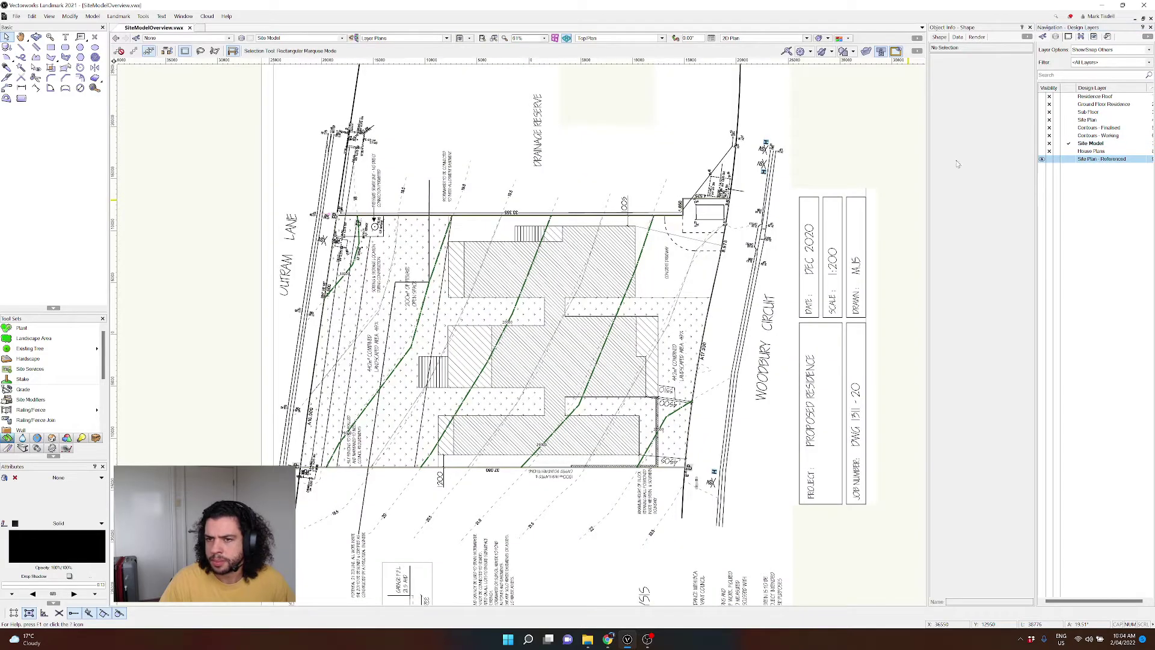
scroll(735, 204, "up", 8)
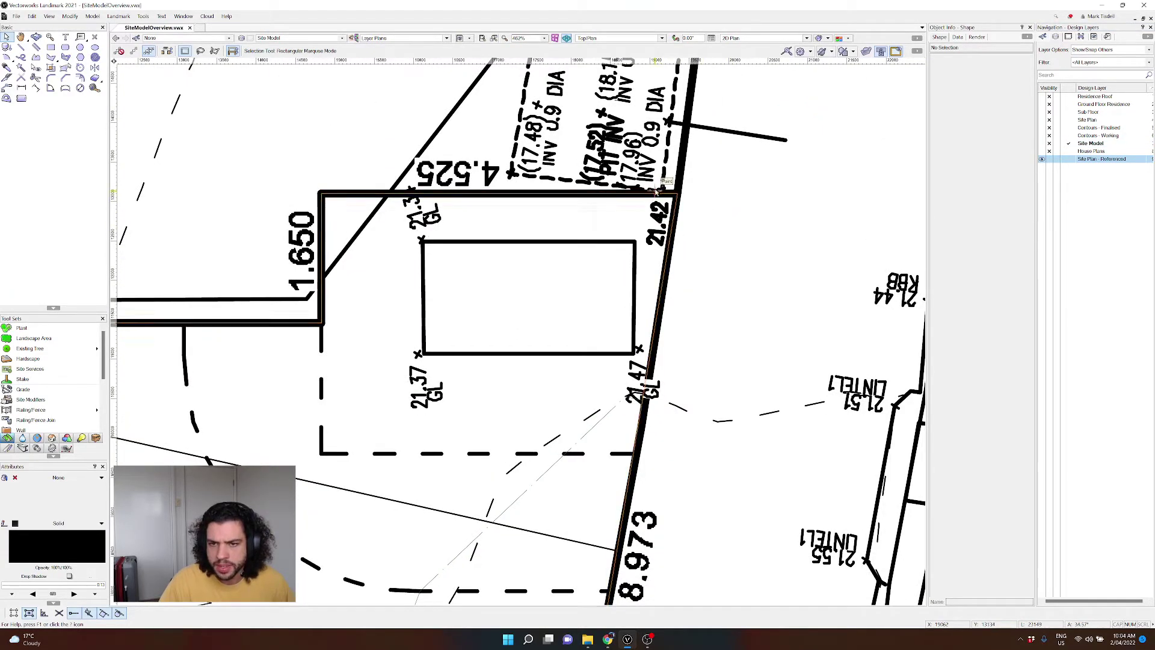
left_click(659, 193)
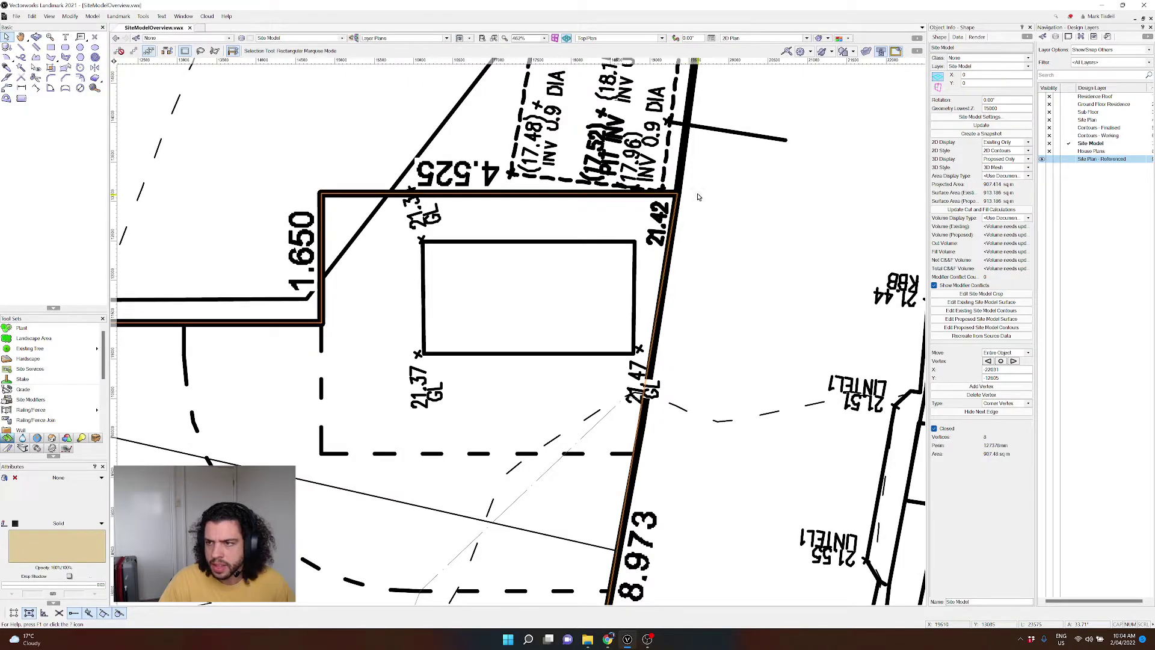
scroll(695, 198, "down", 3)
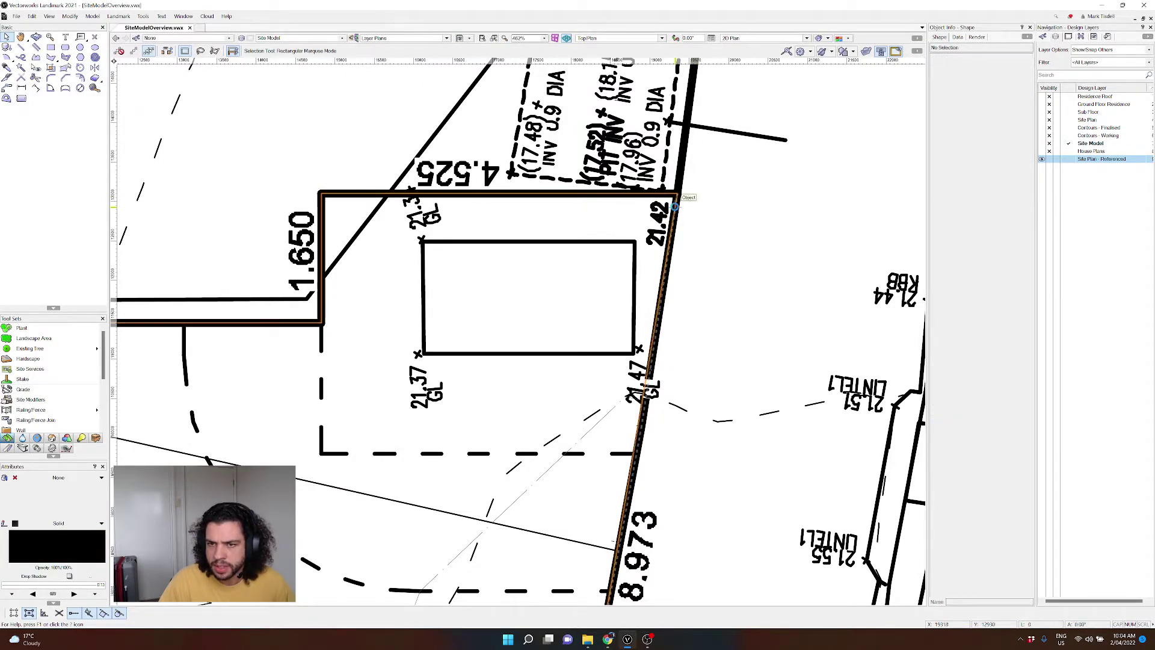
key("shift+c")
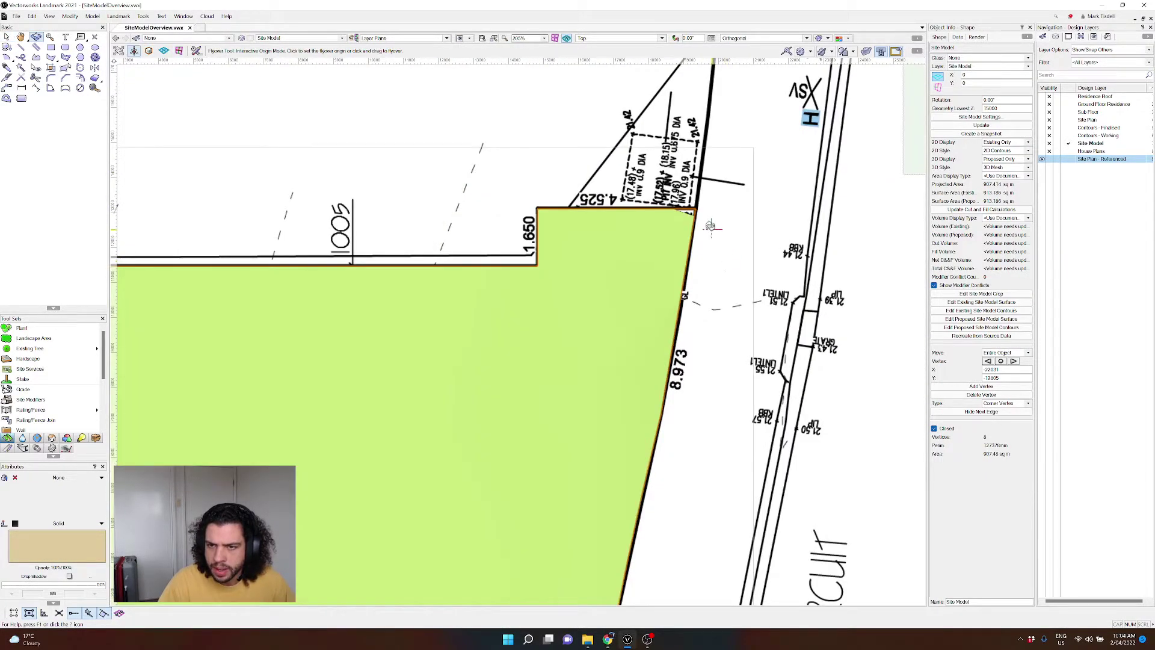
scroll(697, 205, "up", 5)
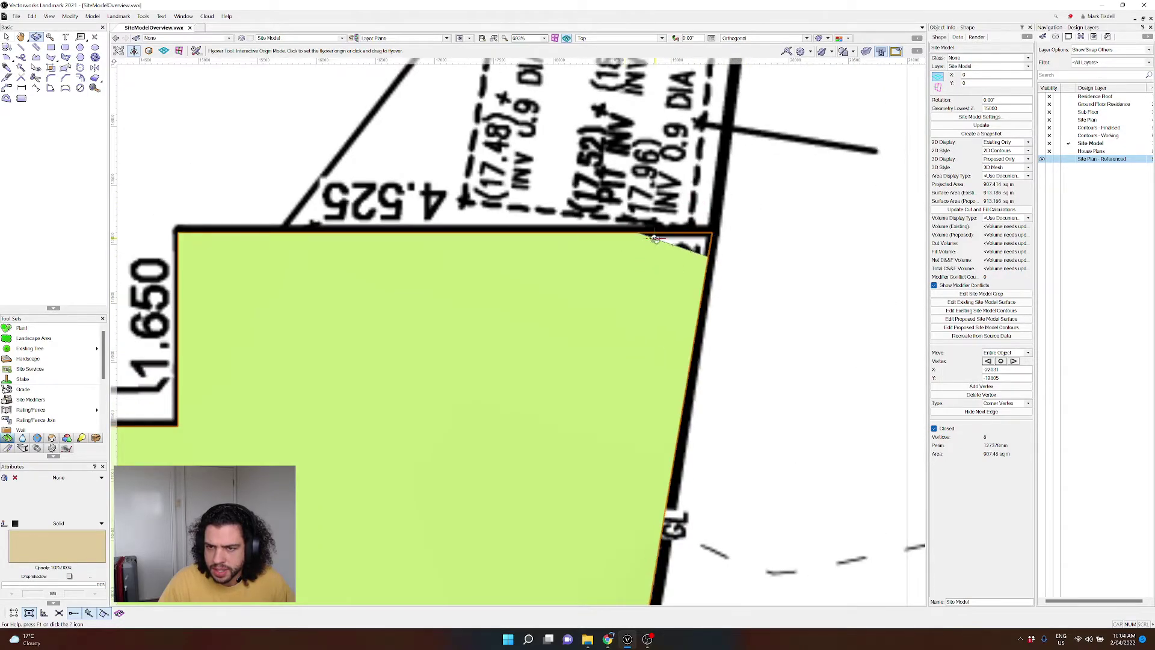
scroll(691, 230, "down", 5)
key("x")
key("x")
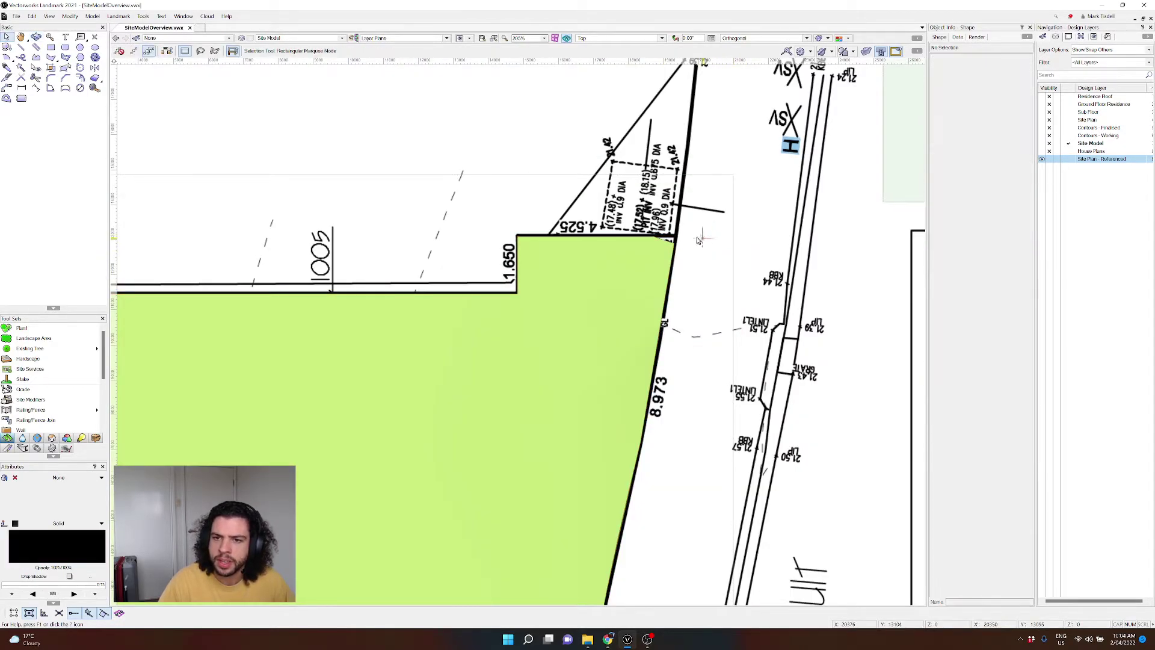
double_click(648, 239)
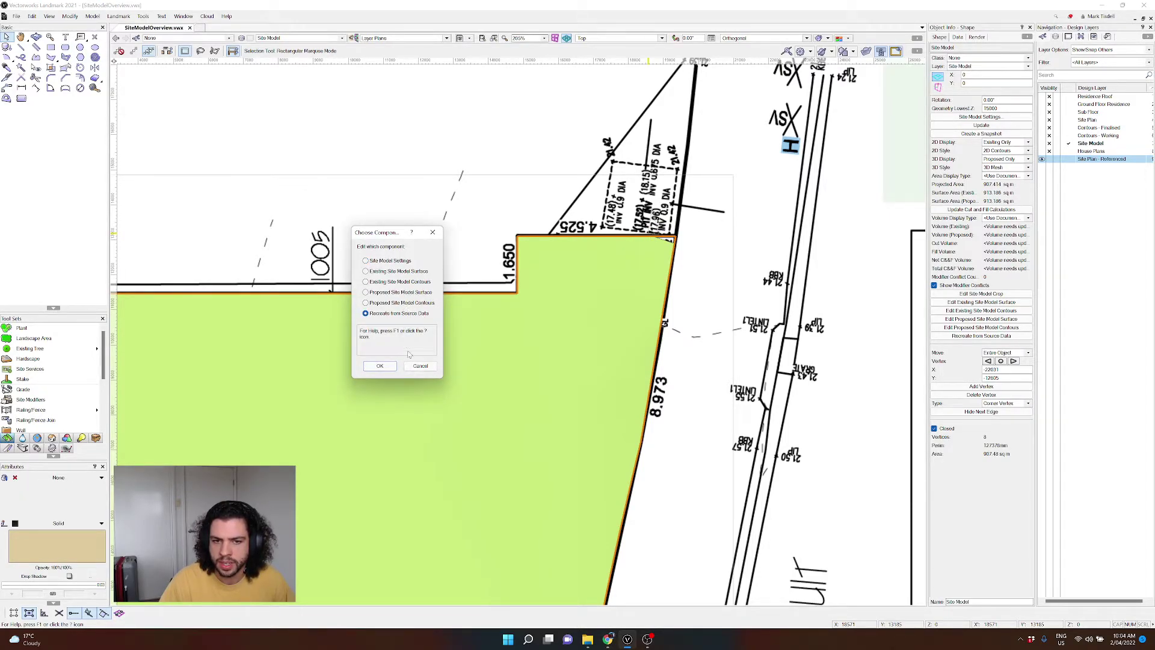
Step: Enter source-data editing via Recreate from Source Data and switch to the Stake tool
left_click(385, 367)
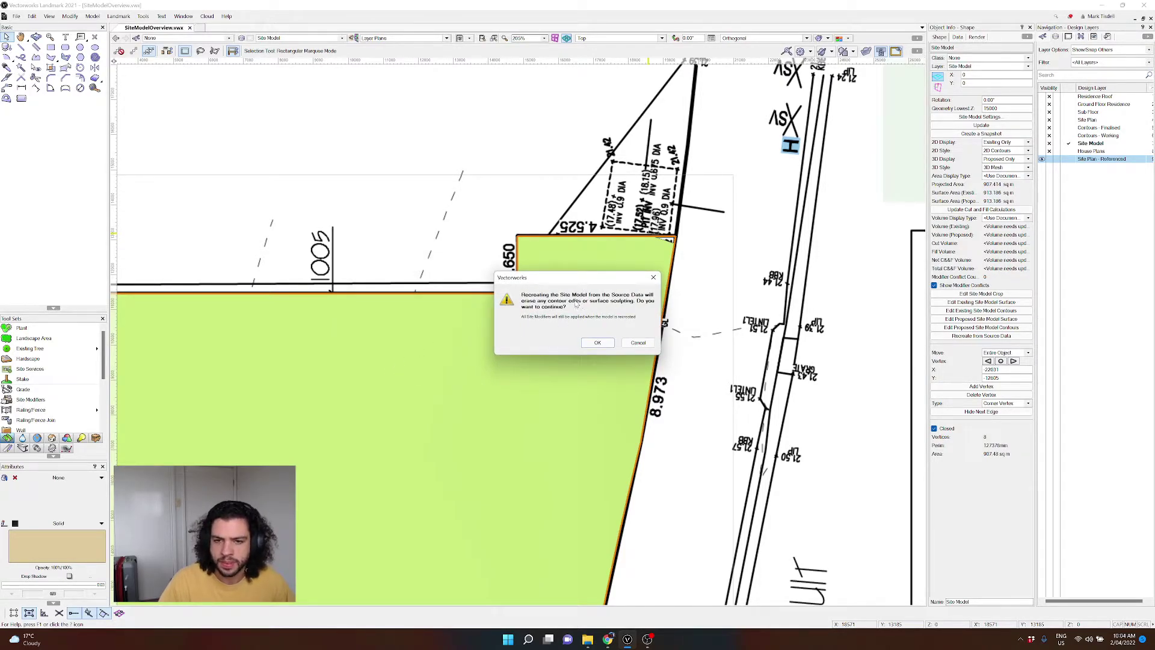
left_click(595, 343)
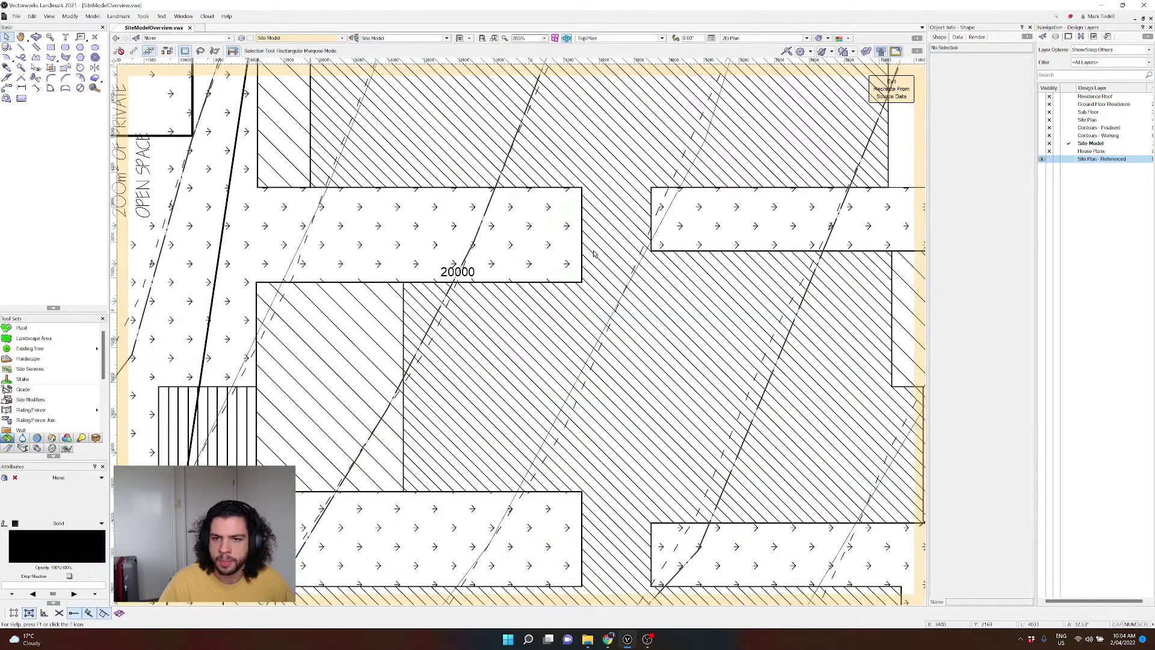
scroll(562, 304, "up", 5)
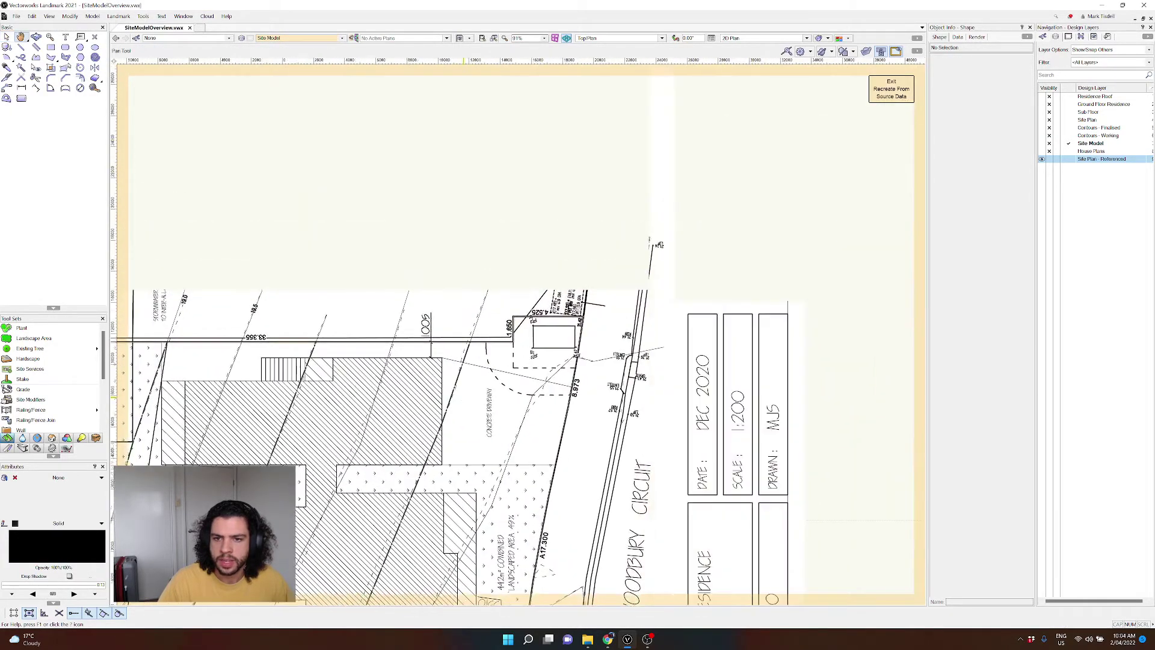
scroll(615, 256, "up", 2)
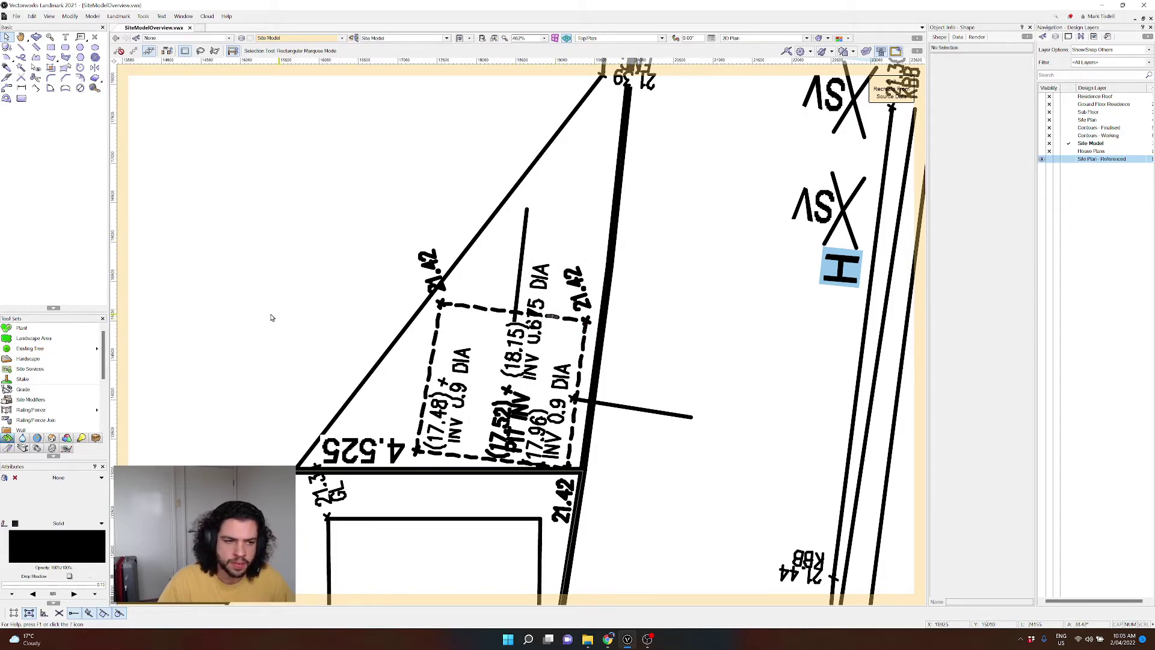
left_click(24, 379)
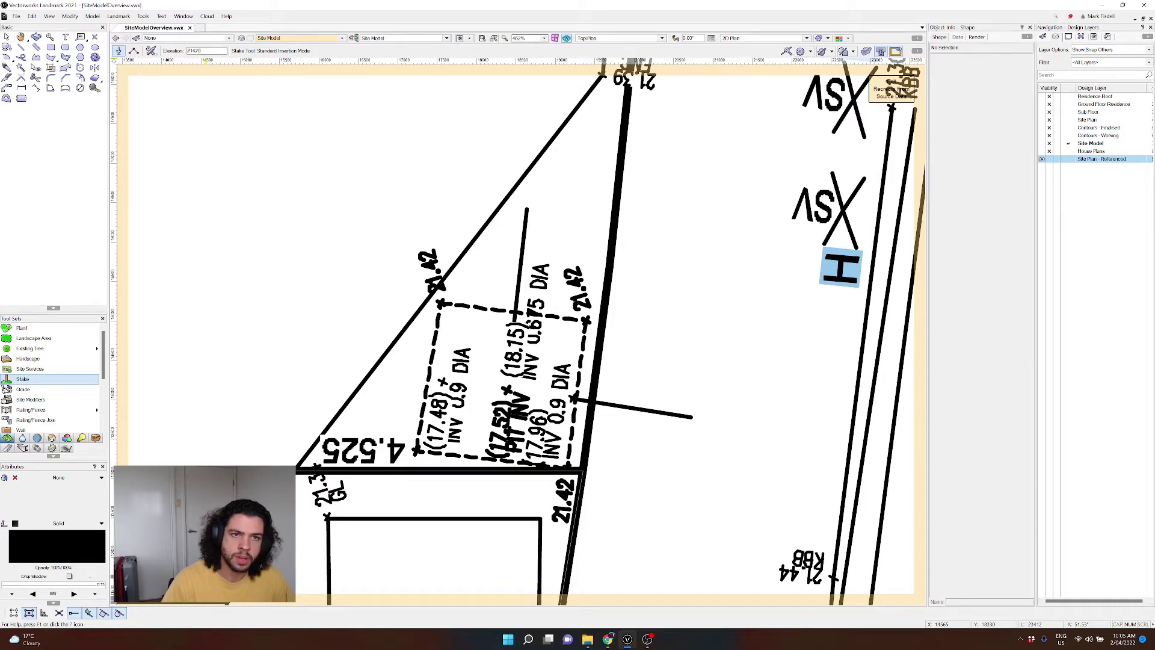
Step: Place a 21420mm stake at the lot's top-right corner and exit source-data editing
left_click(585, 323)
scroll(541, 270, "down", 2)
key("x")
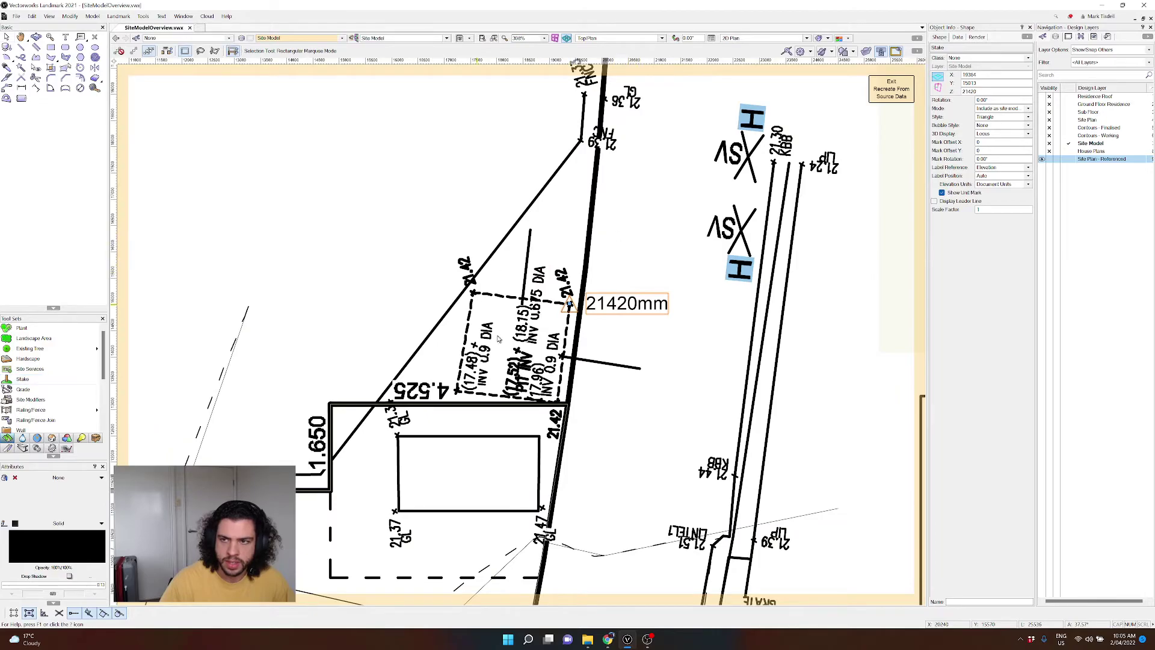
scroll(586, 236, "down", 2)
left_click(893, 86)
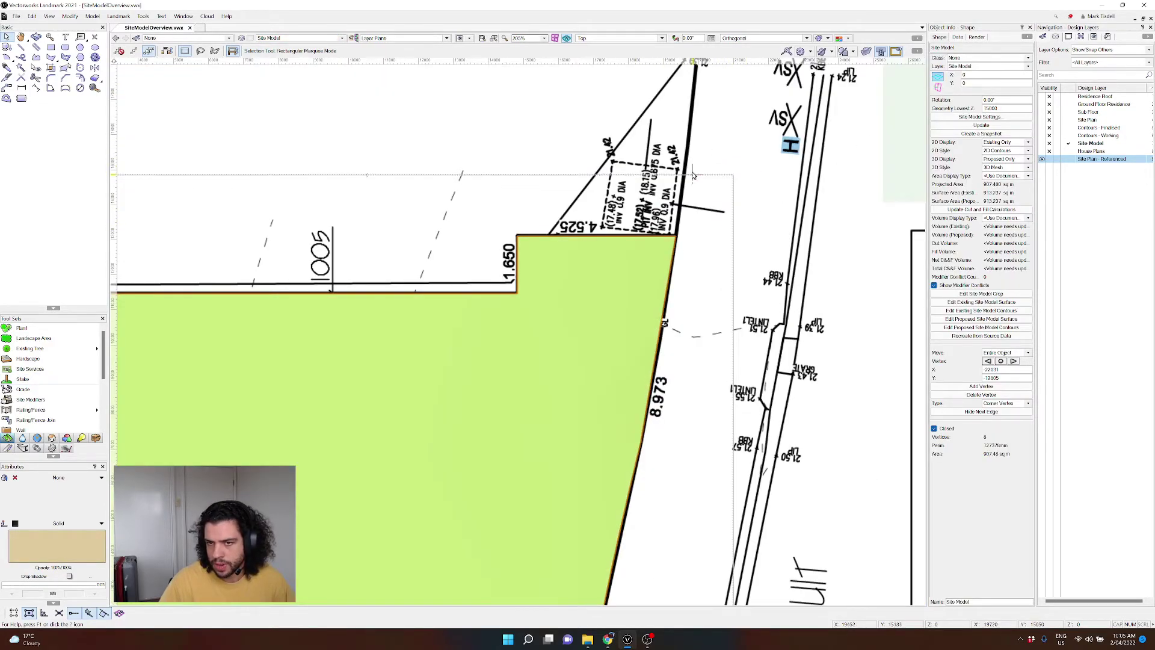
Step: Check the regenerated site model, open its crop, and exit Site Model Crop
left_click(681, 194)
left_click(625, 250)
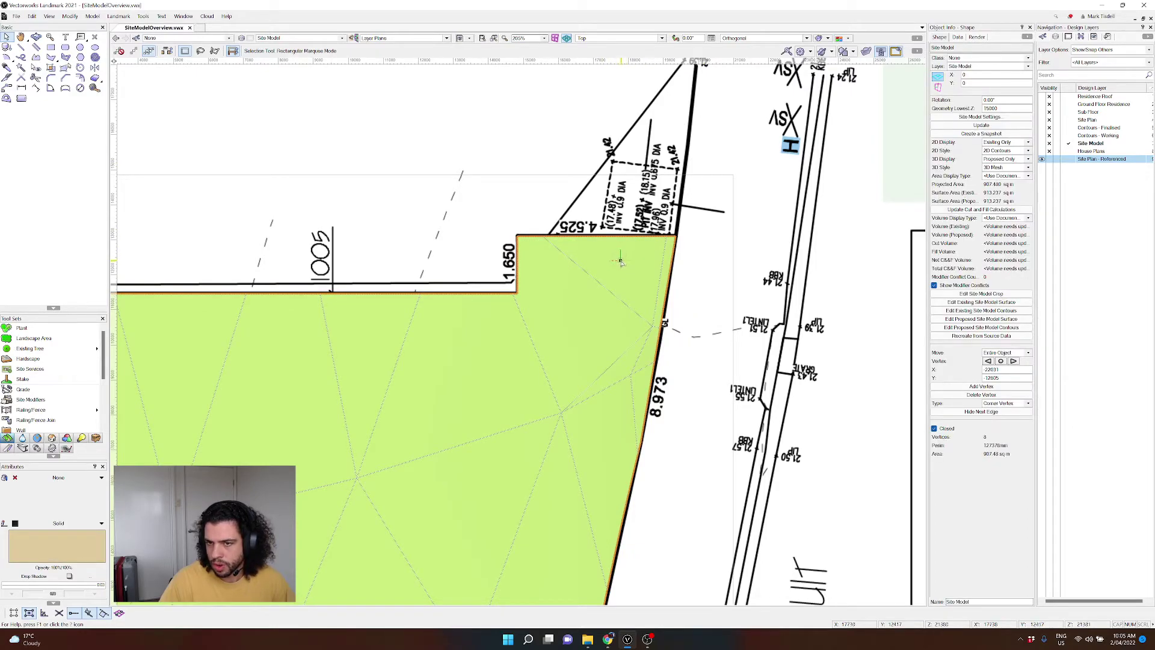
left_click(717, 259)
scroll(716, 259, "up", 4)
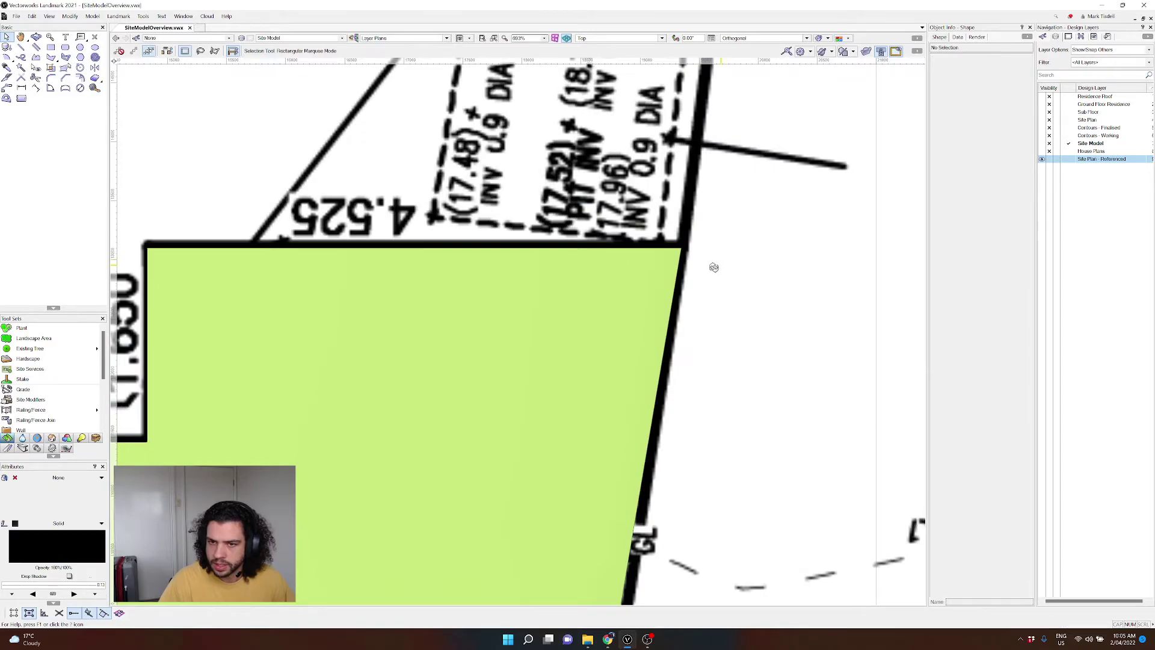
left_click(679, 253)
scroll(678, 253, "down", 2)
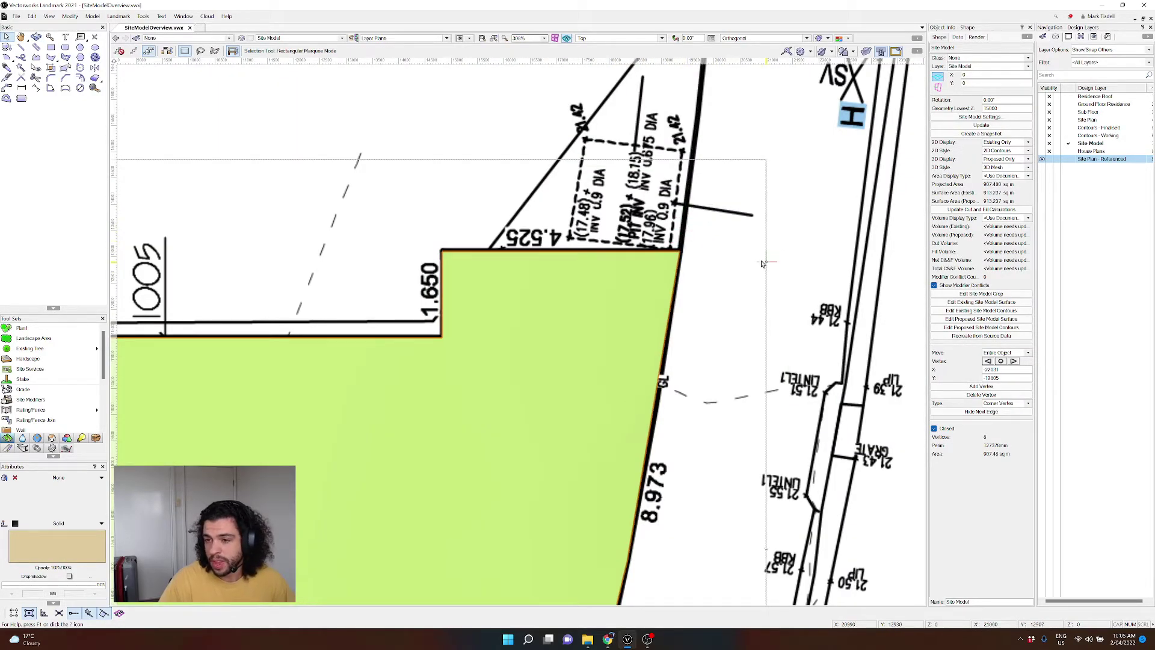
double_click(666, 263)
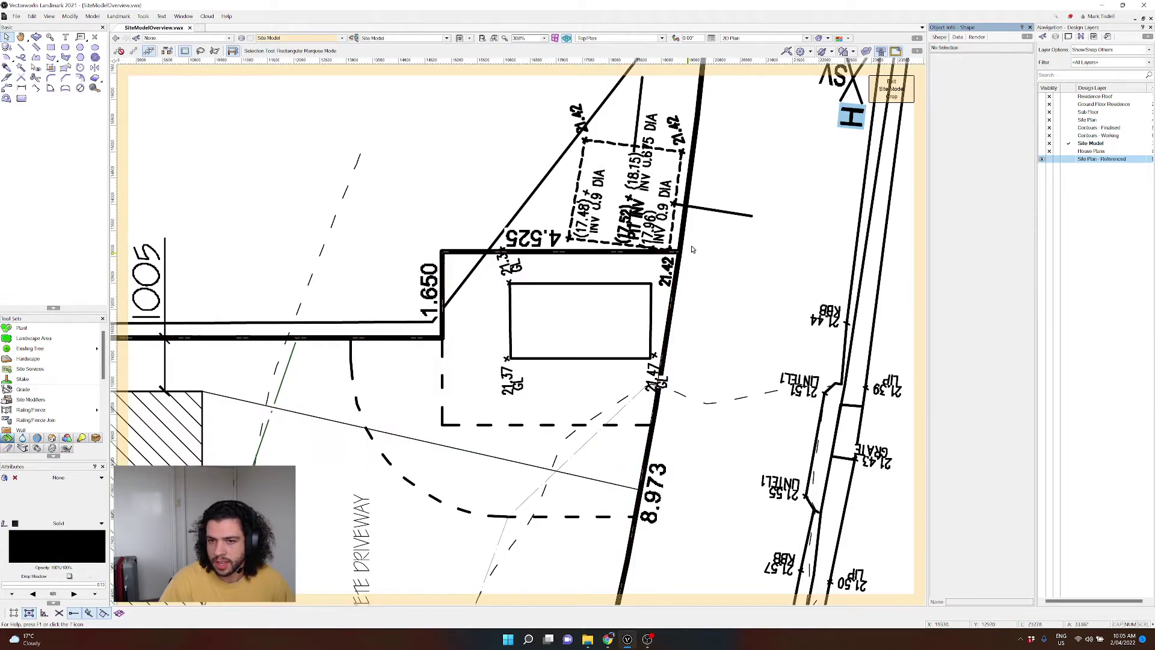
scroll(683, 255, "down", 3)
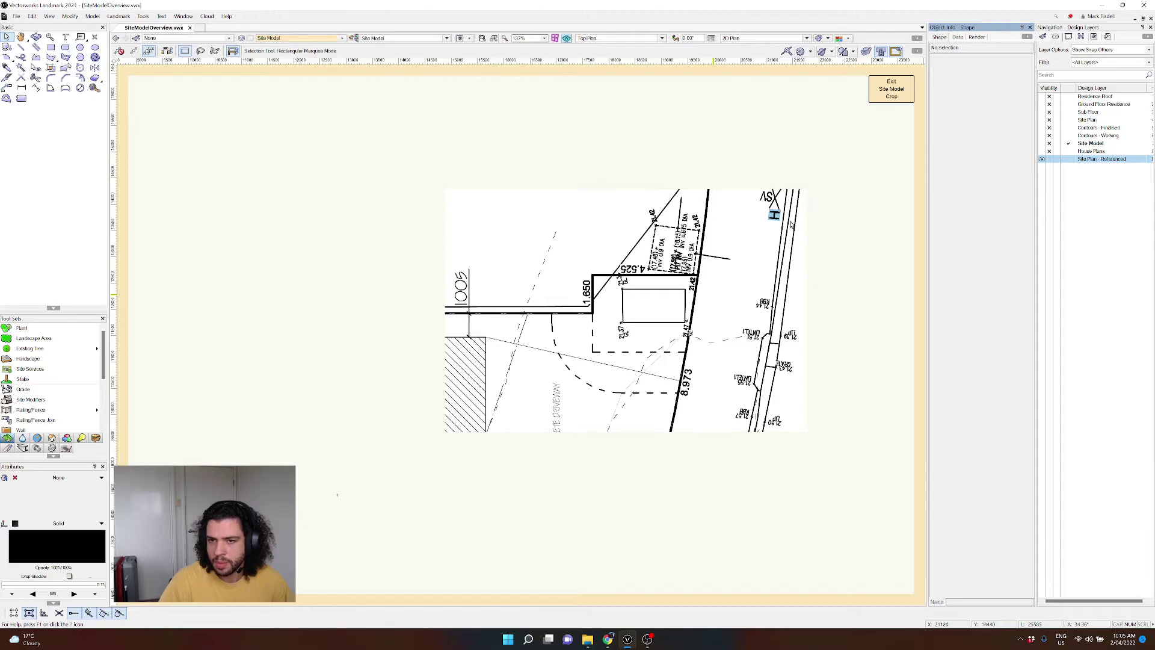
left_click(886, 98)
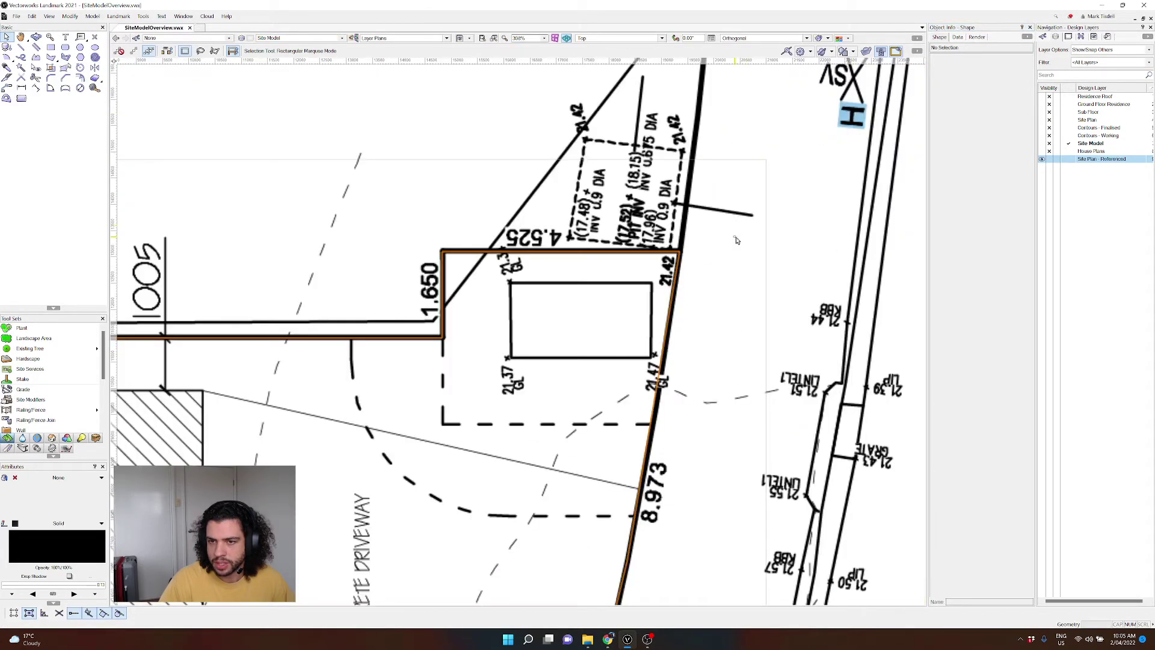
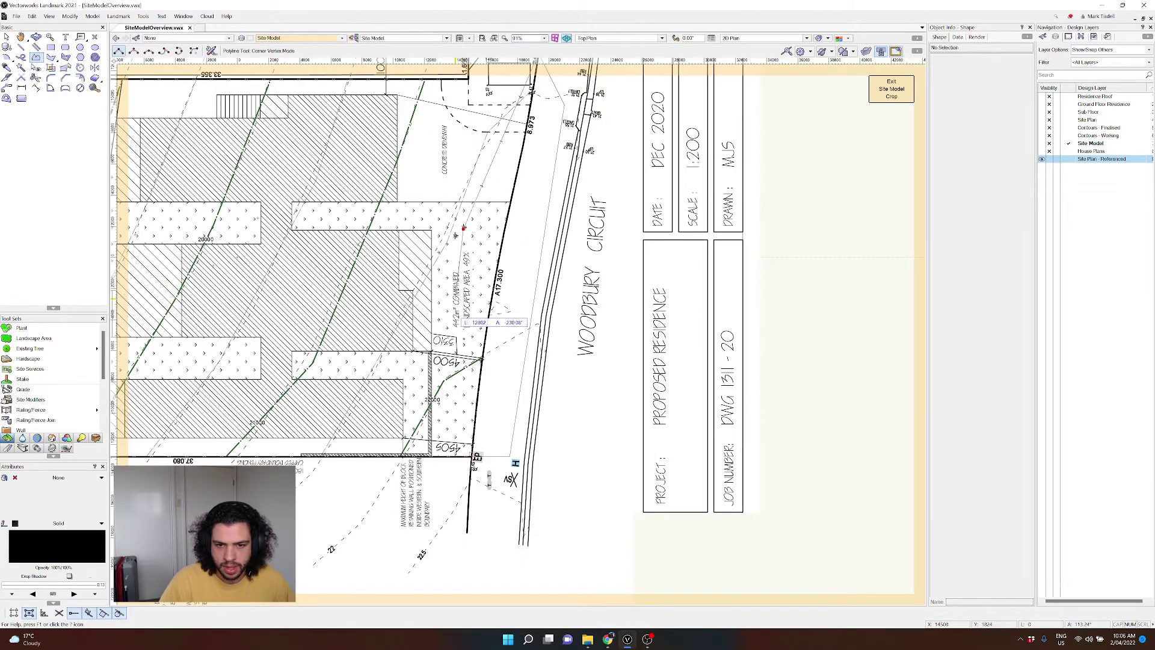
Step: Close the small corner crop outline at its starting point and finish drawing it
scroll(472, 458, "up", 6)
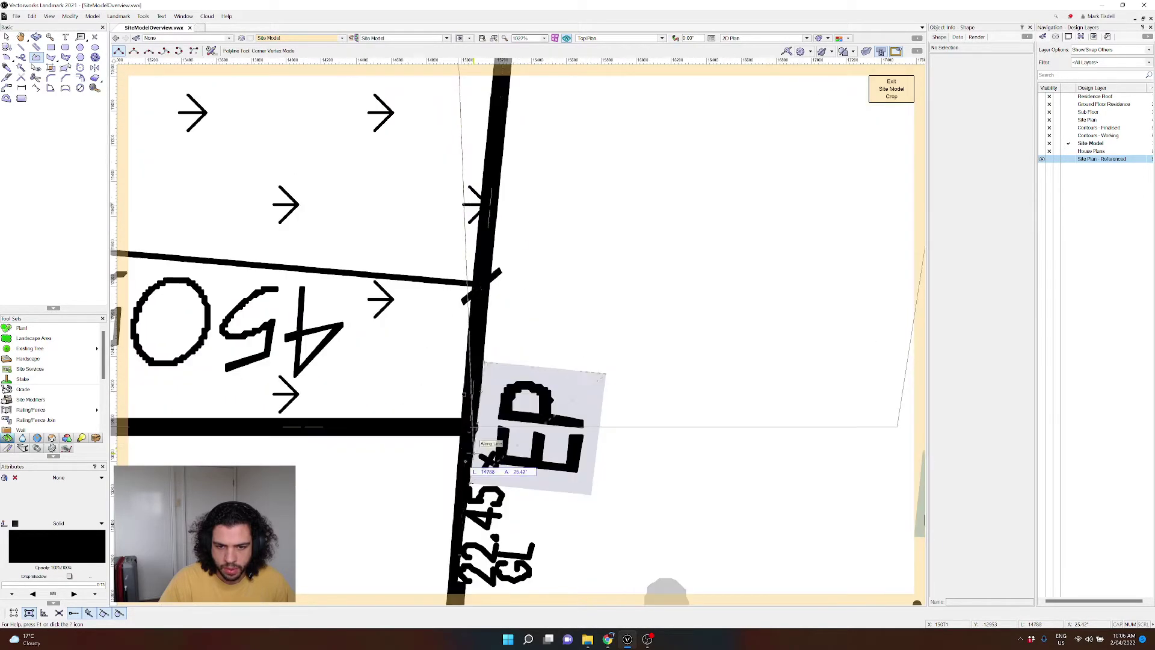
left_click(471, 429)
scroll(460, 470, "down", 3)
key("x")
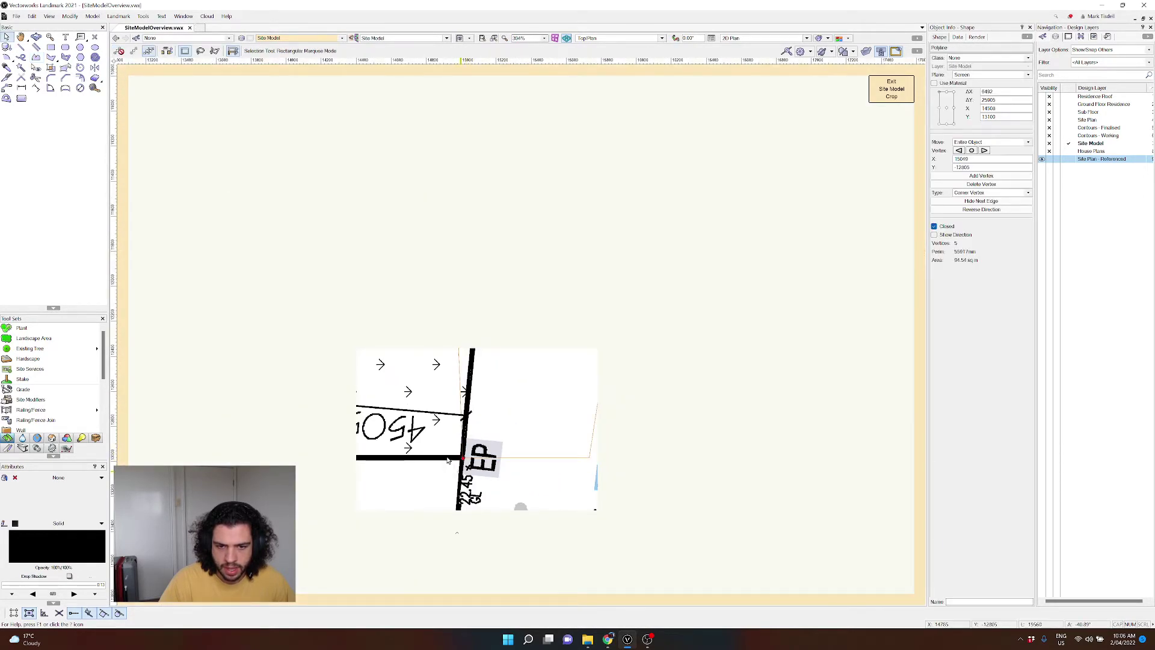
Step: Hide the referenced site plan and frame the whole crop outline in view
left_click(1049, 158)
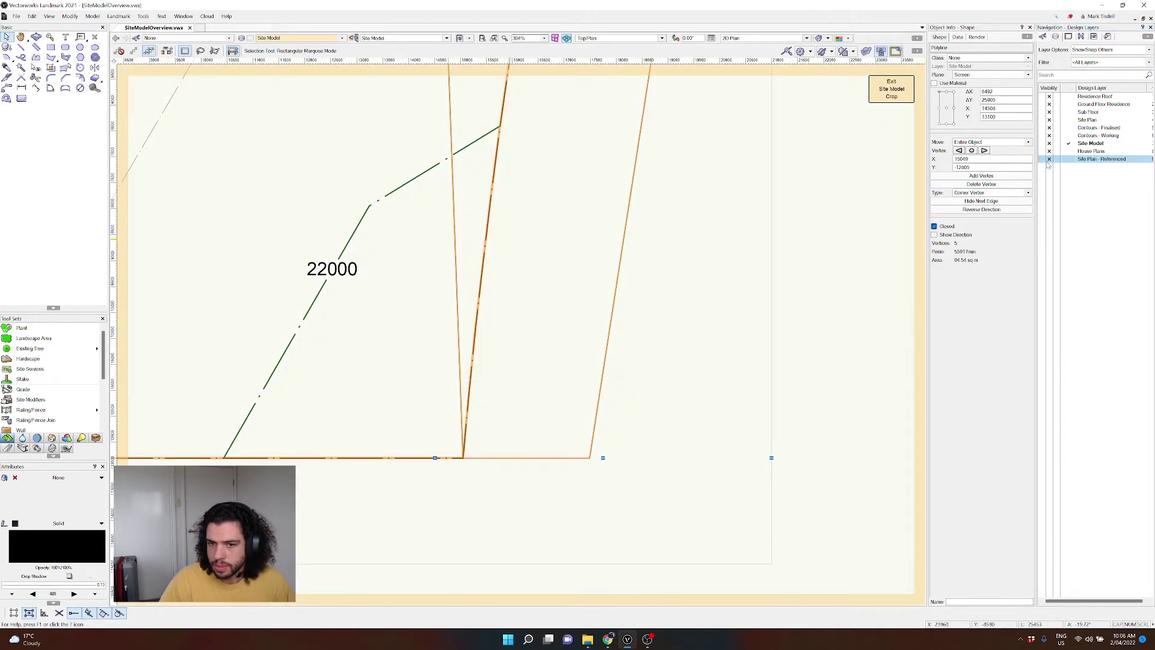
scroll(608, 478, "down", 5)
scroll(682, 388, "up", 3)
scroll(727, 371, "down", 1)
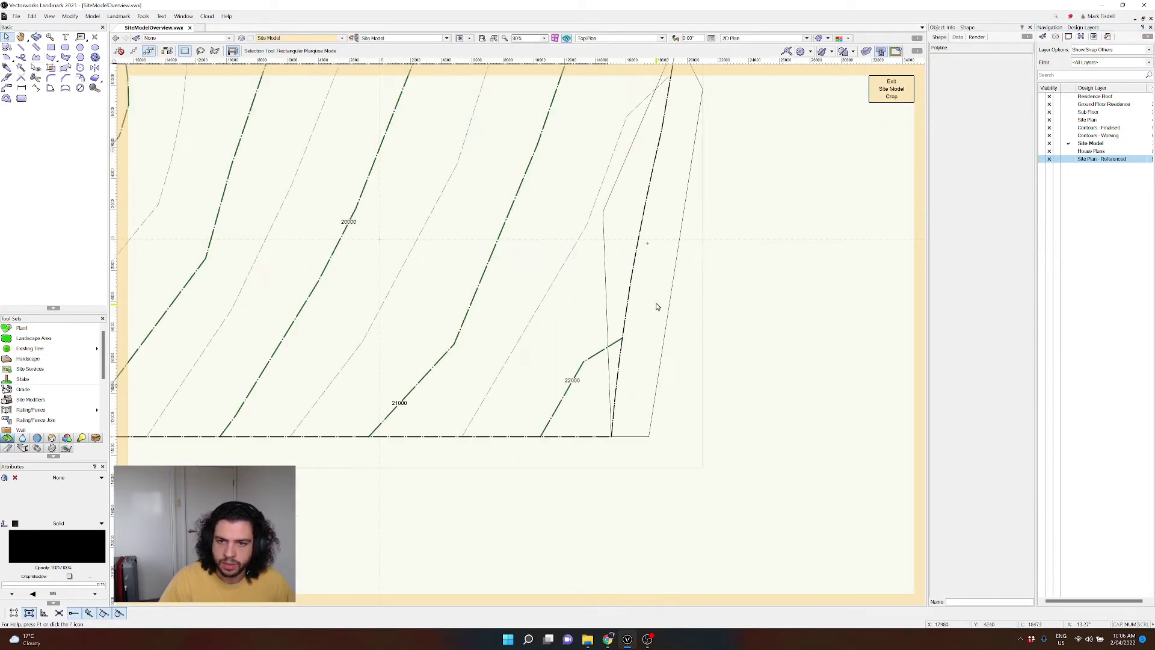
middle_click_drag(765, 268, 699, 357)
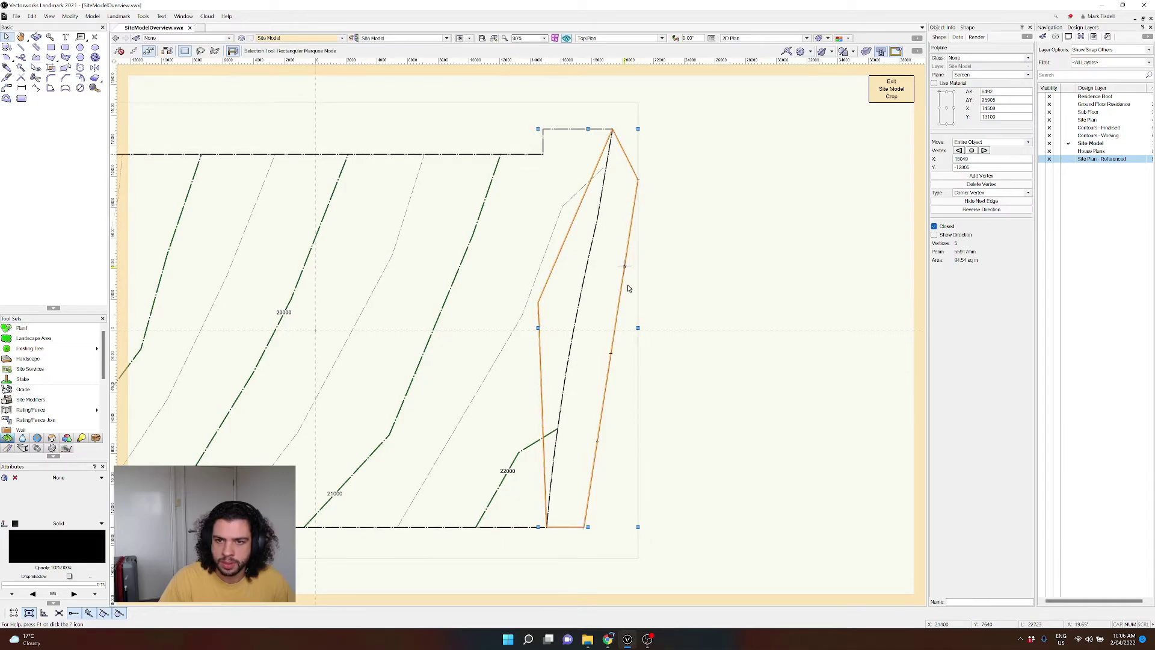
Step: Merge the corner outline into the site boundary with Add Surface and exit Site Model Crop
left_click(576, 302)
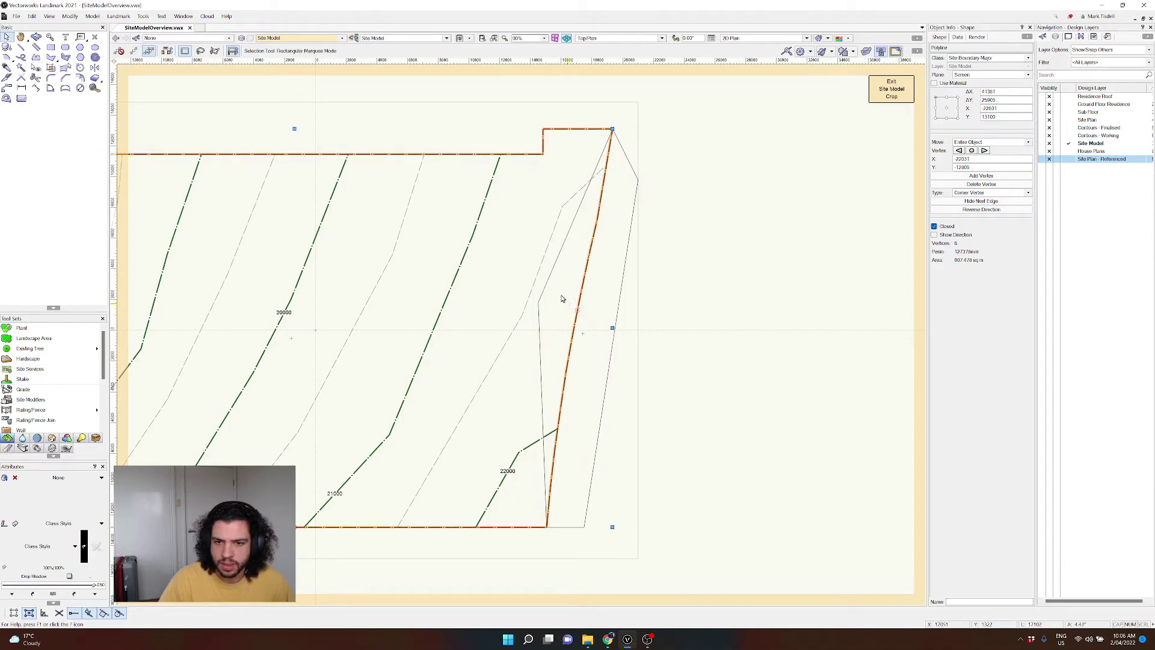
left_click(549, 278, "shift")
right_click(548, 280)
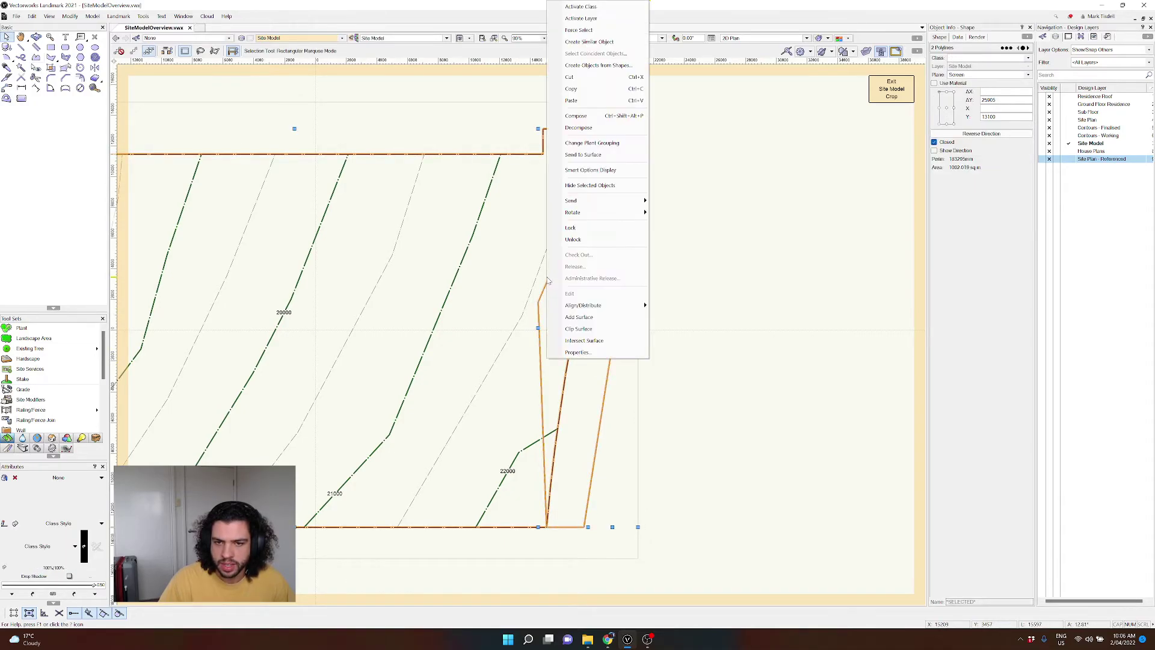
left_click(576, 317)
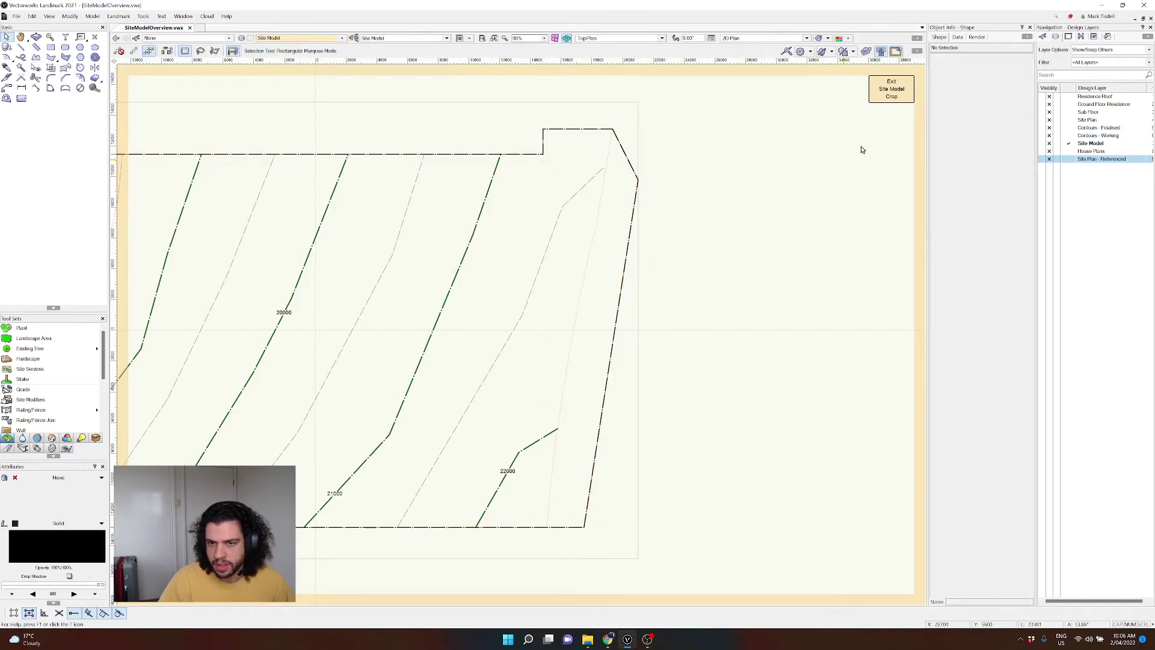
left_click(890, 89)
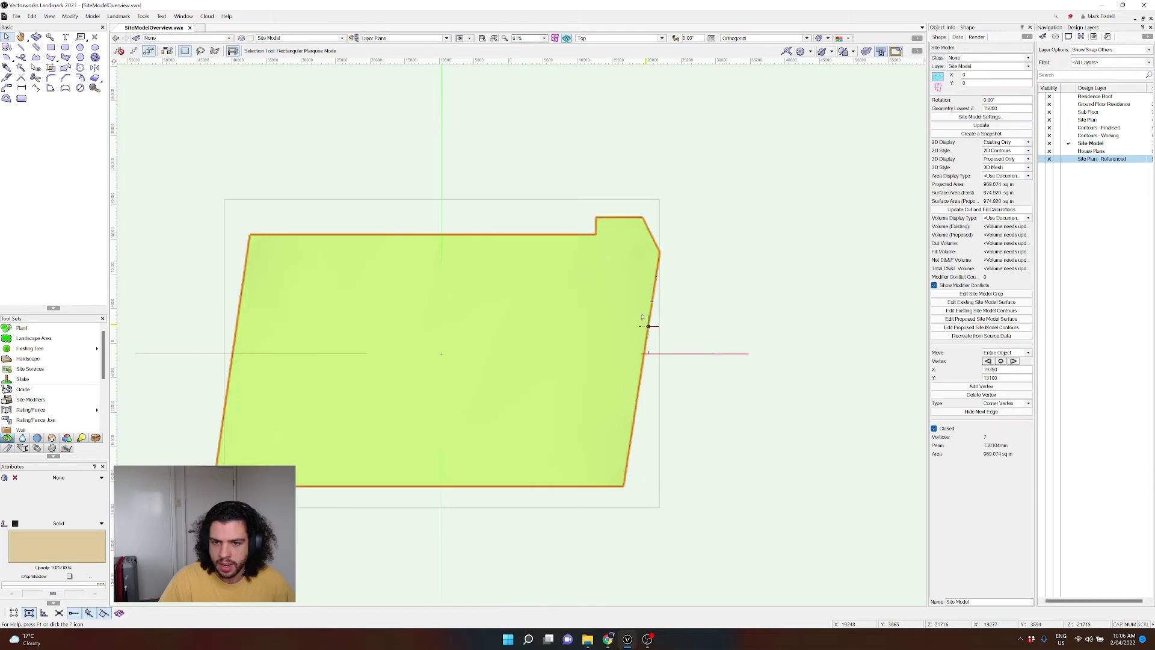
Step: Show the Site Plan - Referenced layer again and orbit the cropped model with Flyover
left_click(1041, 159)
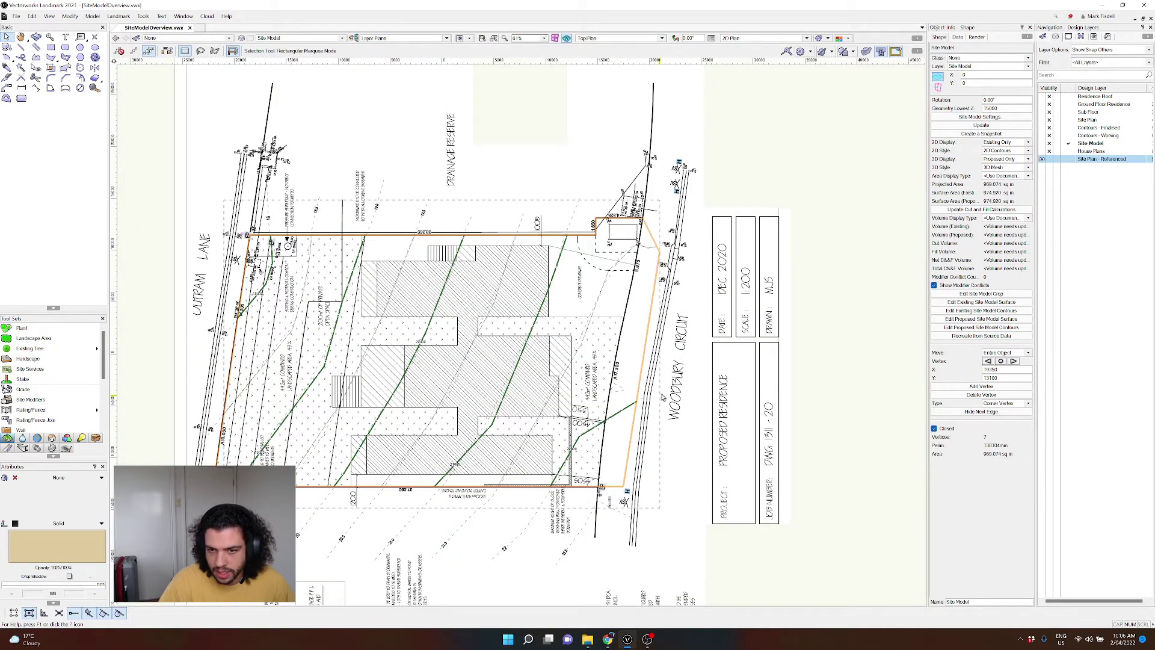
key("shift+c")
left_click_drag(510, 516, 613, 376)
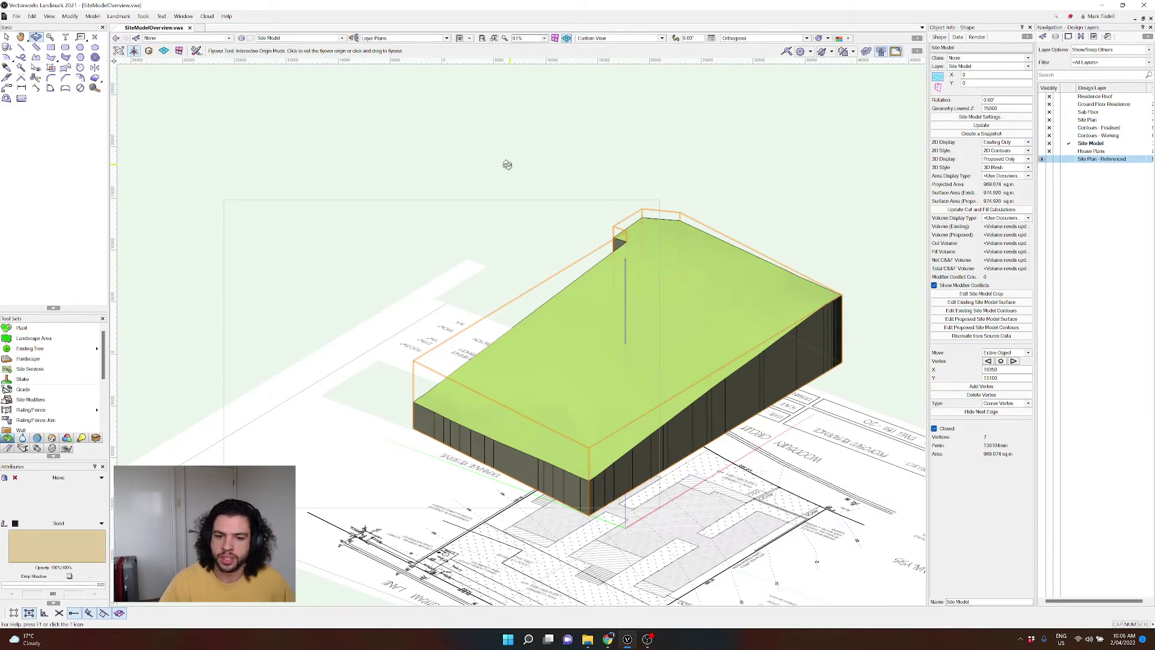
Step: Inspect the terrain from a lower angle, then return to Top/Plan showing the full site
key("x")
left_click(492, 188)
middle_click_drag(575, 167, 491, 222)
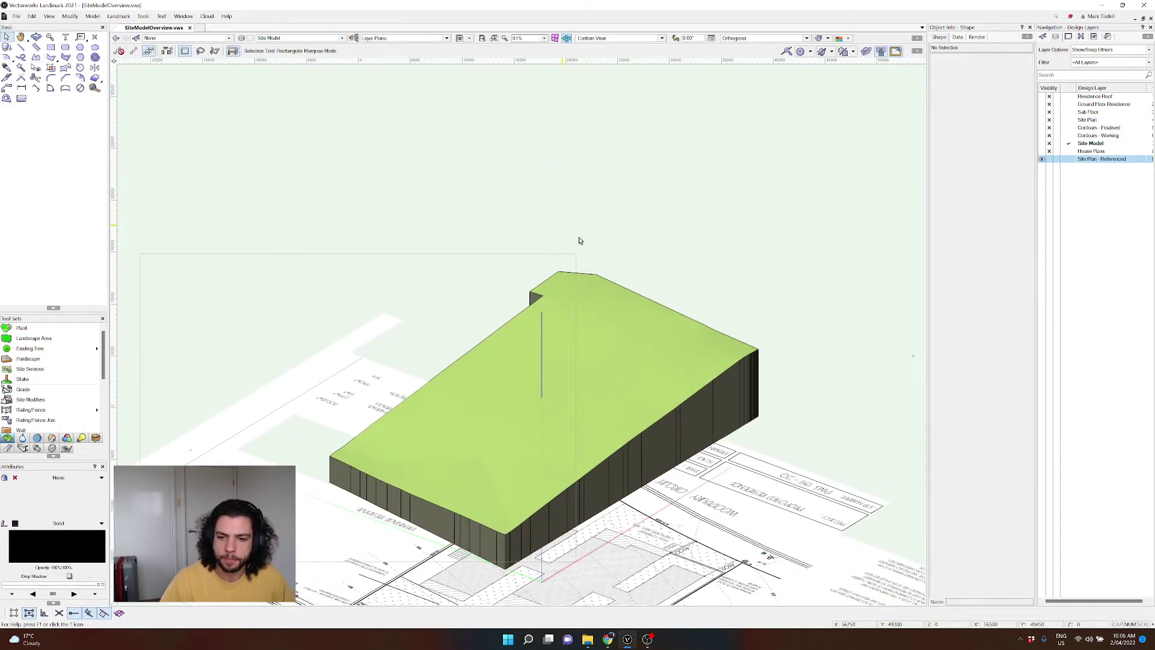
middle_click_drag(695, 250, 688, 232, "ctrl")
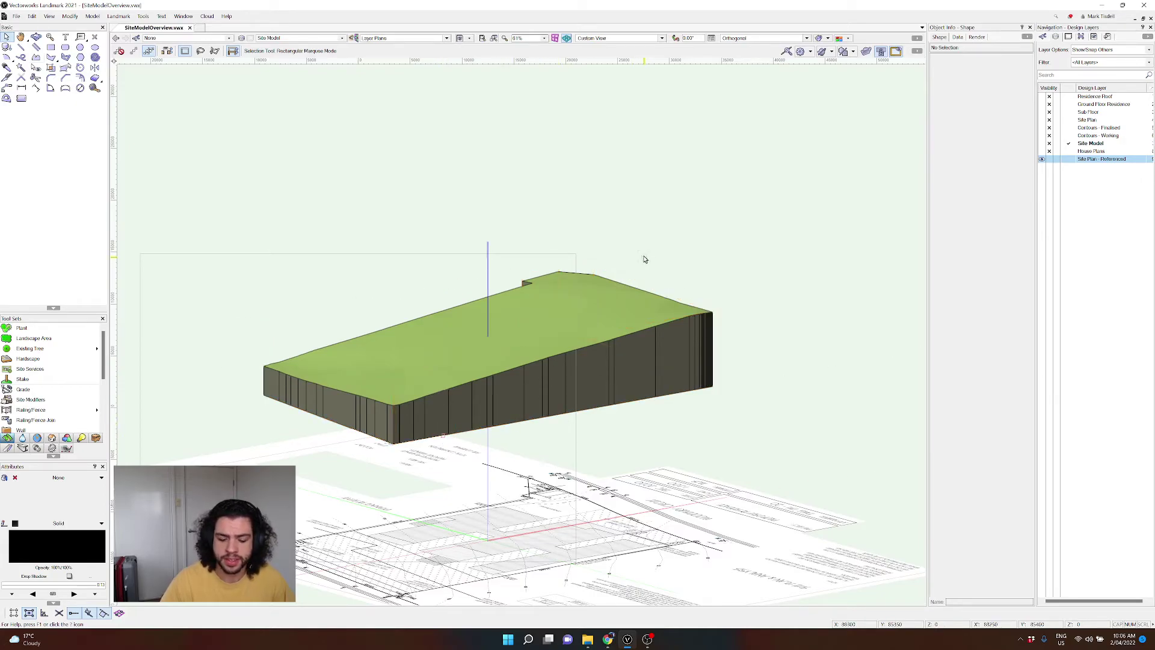
key("F5")
middle_click_drag(733, 268, 825, 195)
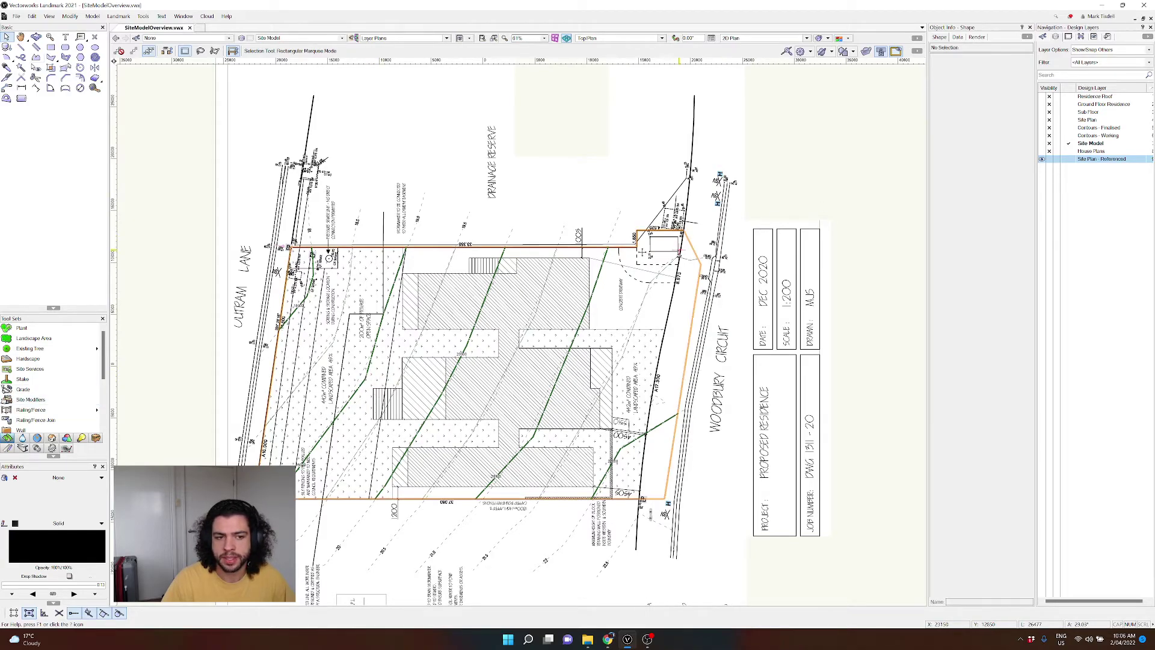
Step: Draw a four-vertex pad site modifier at elevation 20000 around the house area
left_click(57, 400)
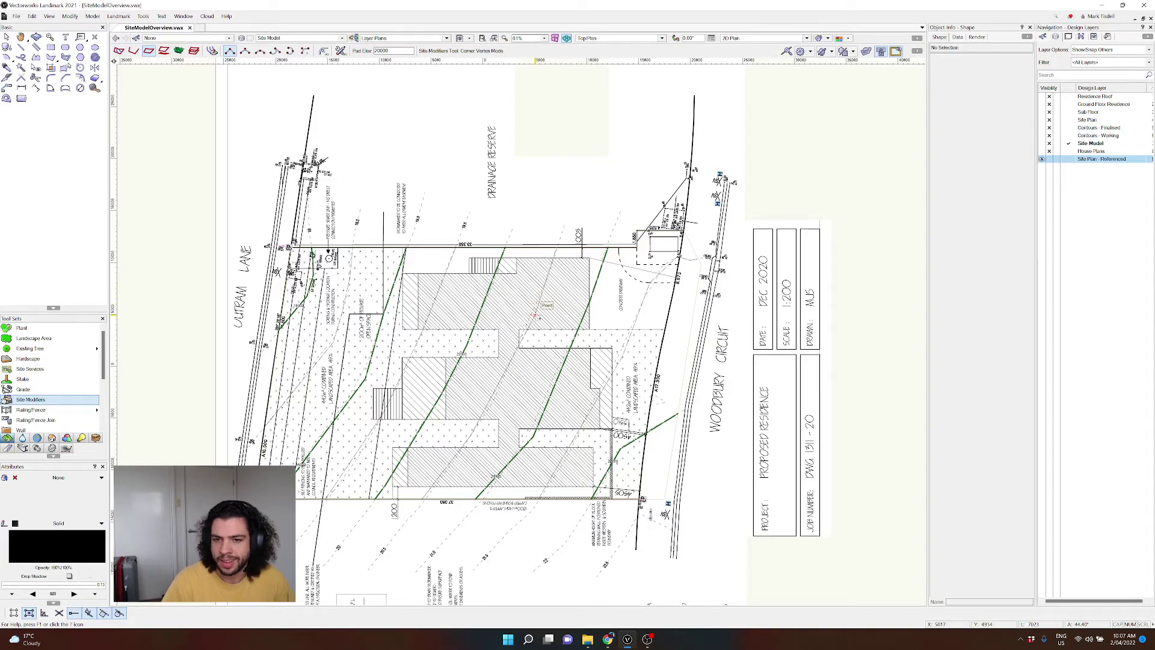
left_click(551, 447)
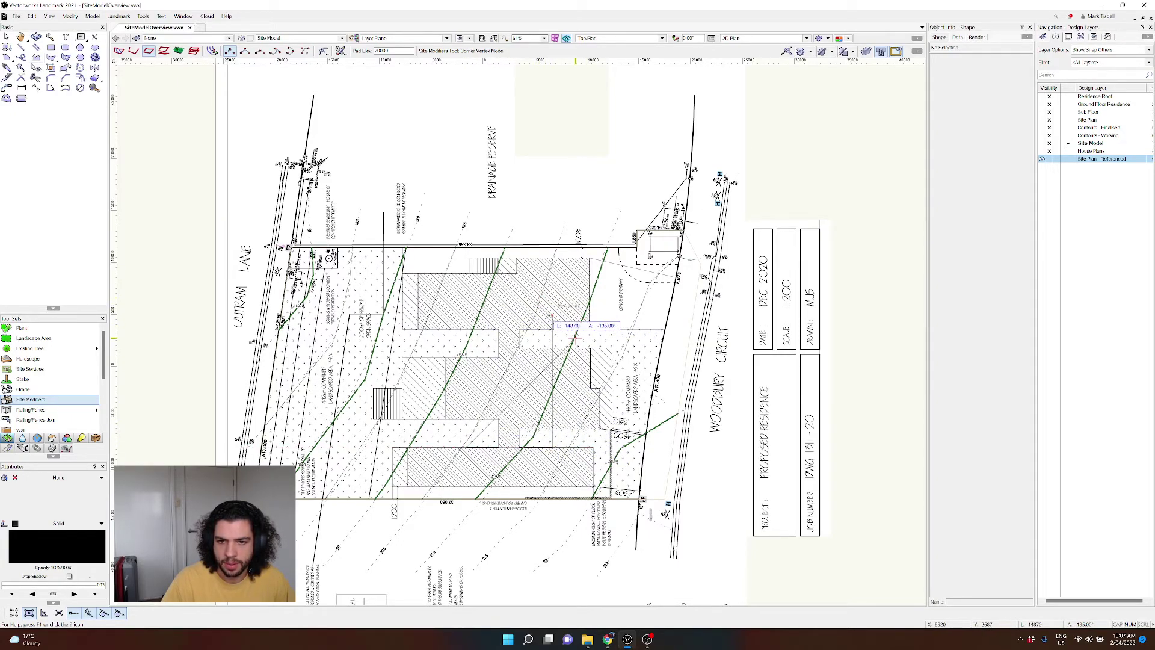
left_click(1049, 158)
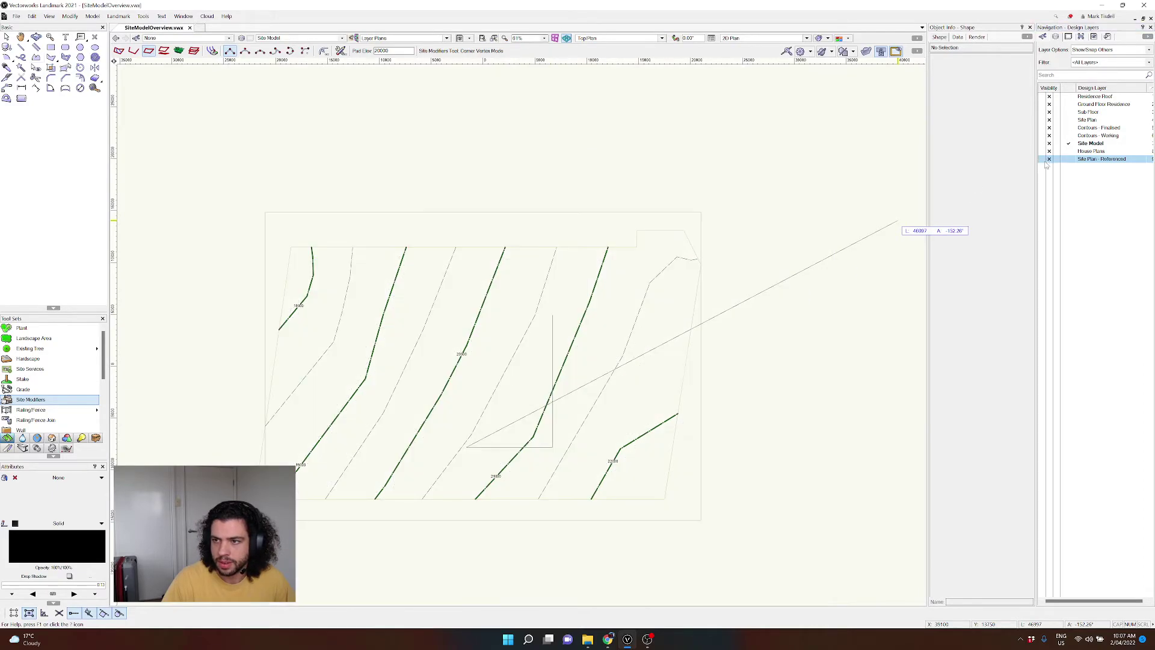
scroll(487, 304, "up", 4)
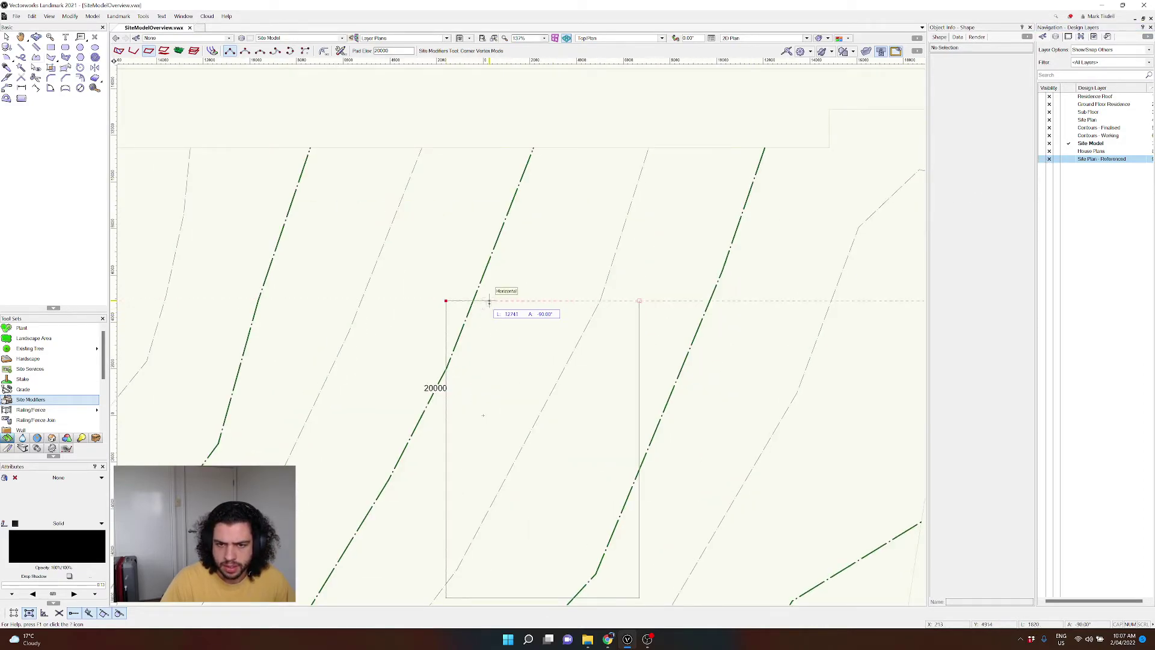
left_click(639, 300)
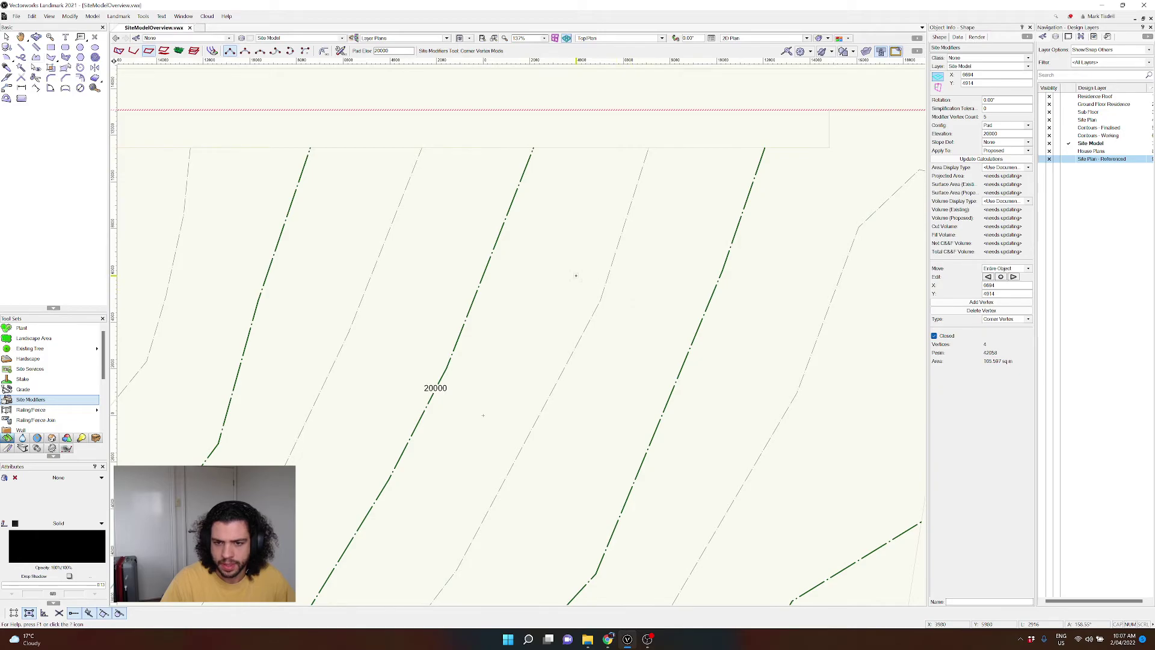
scroll(575, 276, "down", 2)
Step: Rotate into a 3D view, pick the DTM class, and bring the pad outline into view
key("x")
middle_click_drag(519, 360, 486, 407, "ctrl")
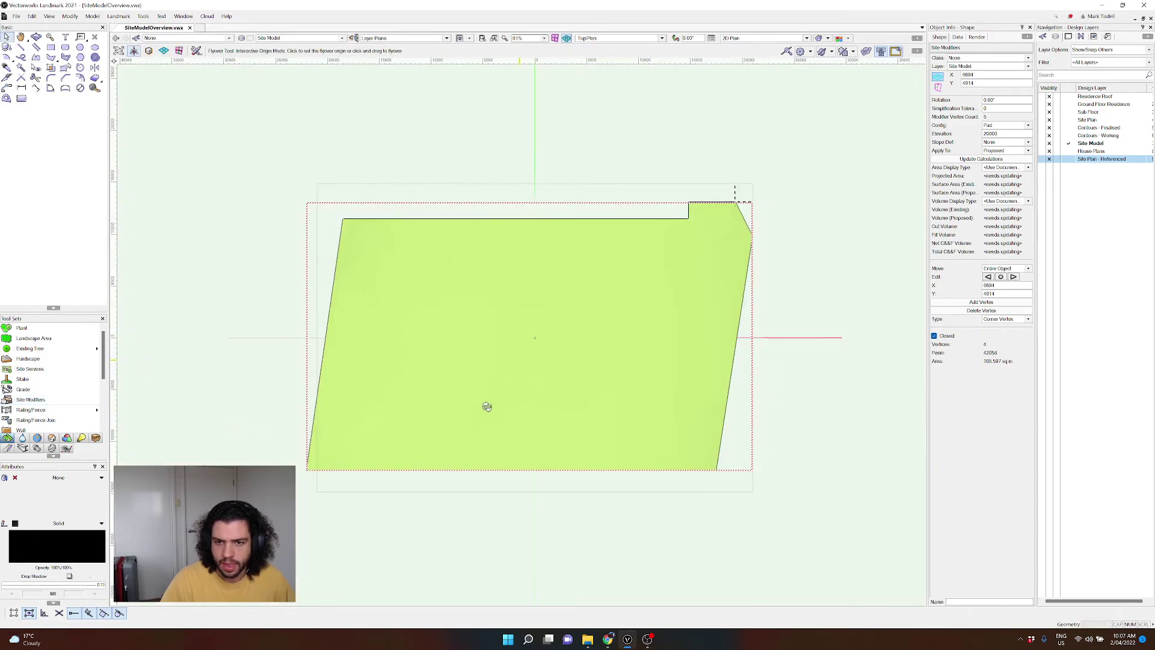
left_click_drag(487, 407, 637, 266)
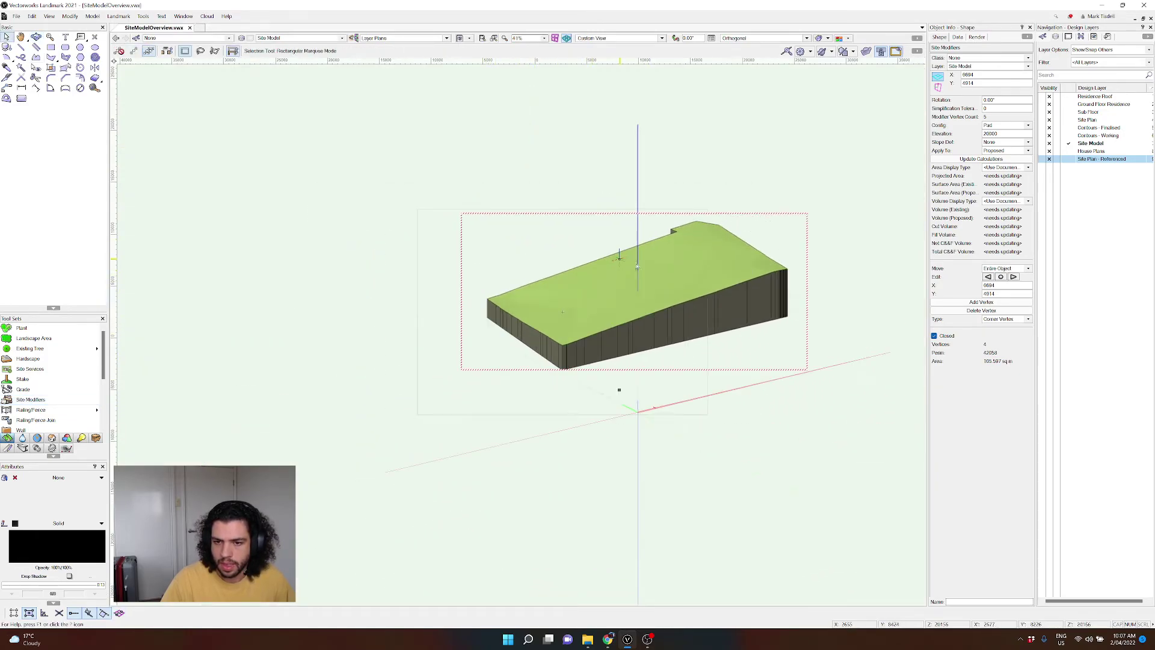
left_click(1044, 37)
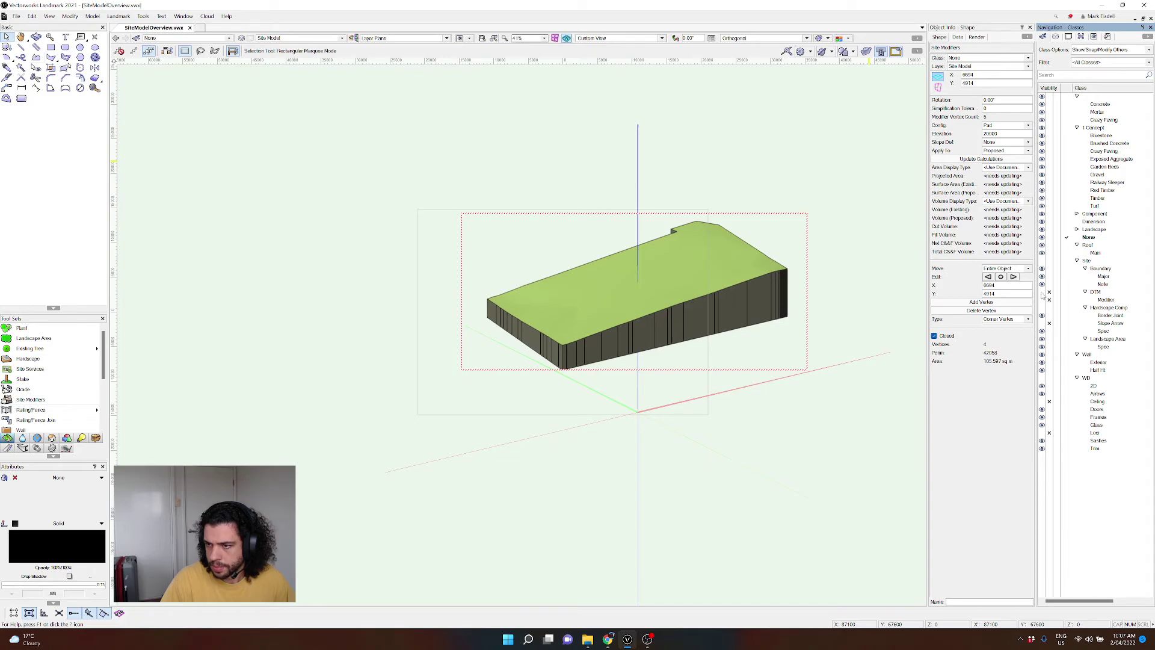
left_click(1042, 294)
scroll(686, 239, "up", 5)
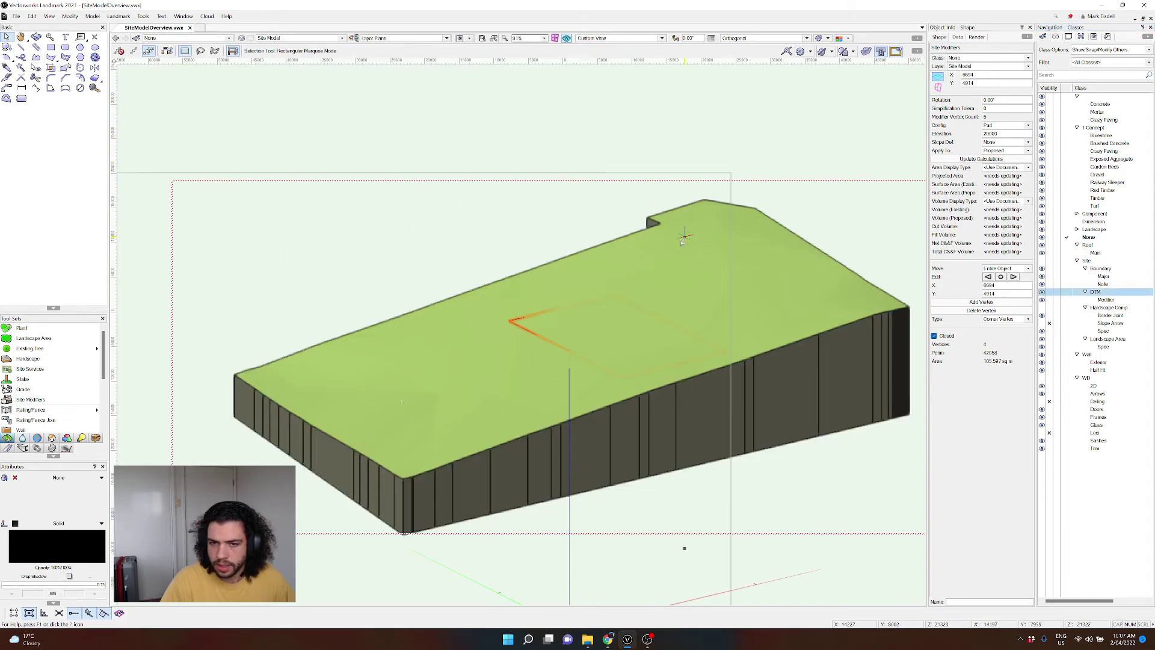
middle_click_drag(360, 400, 404, 251)
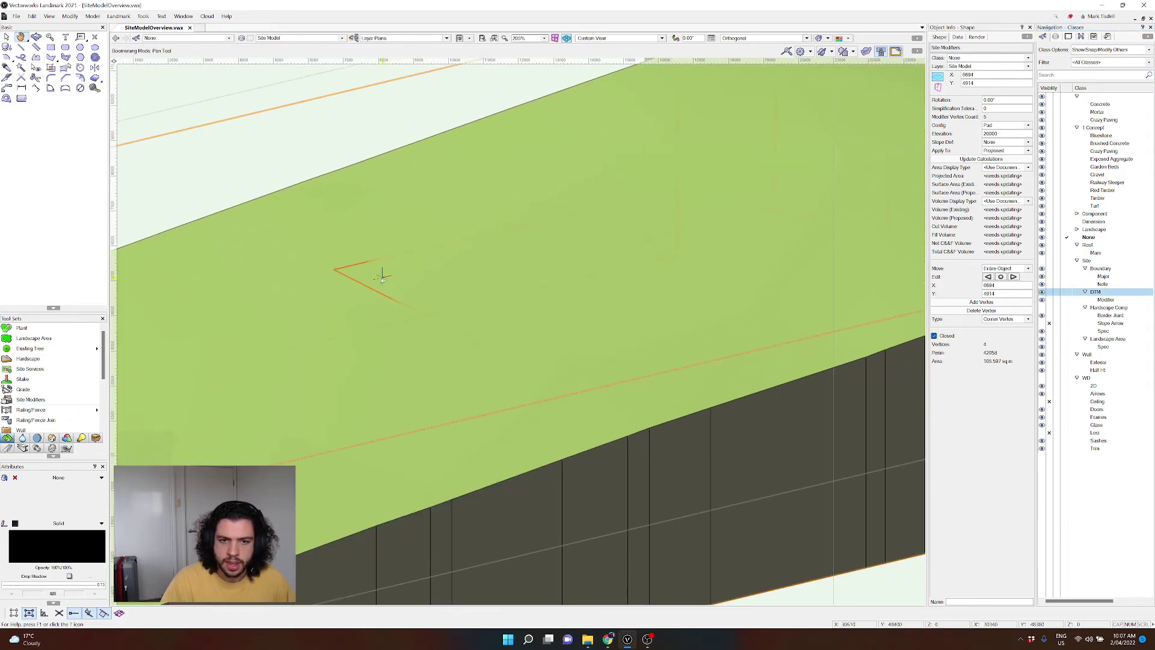
scroll(347, 274, "down", 2)
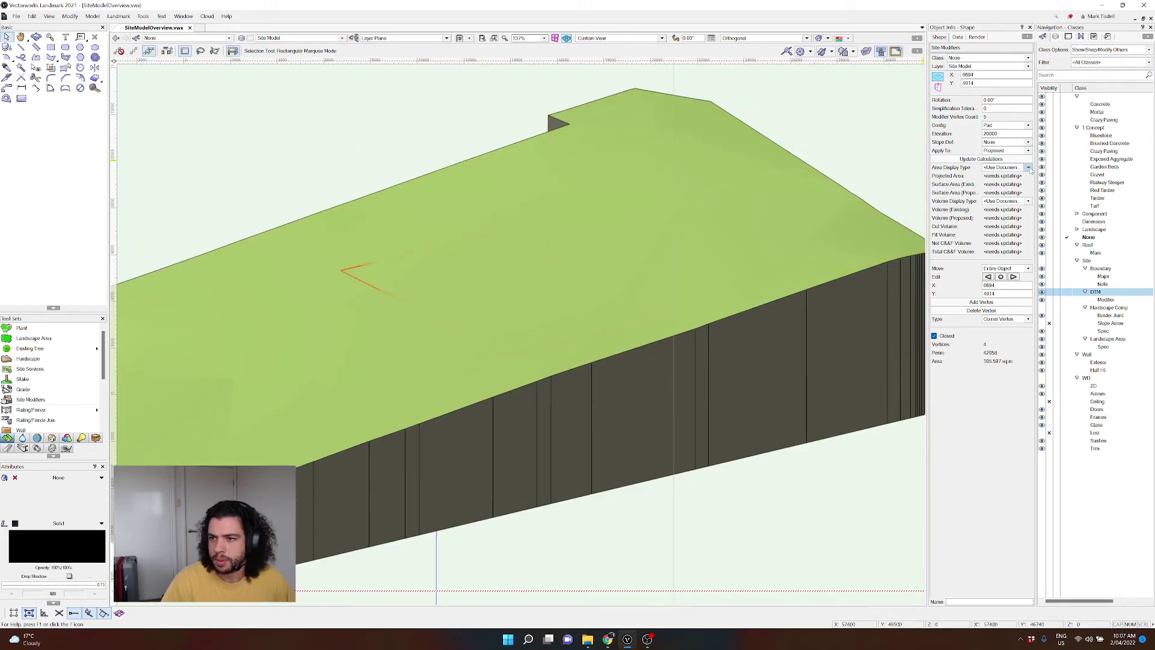
Step: Return to the Site Model design layer and select the site model
left_click(1046, 39)
left_click(1089, 143)
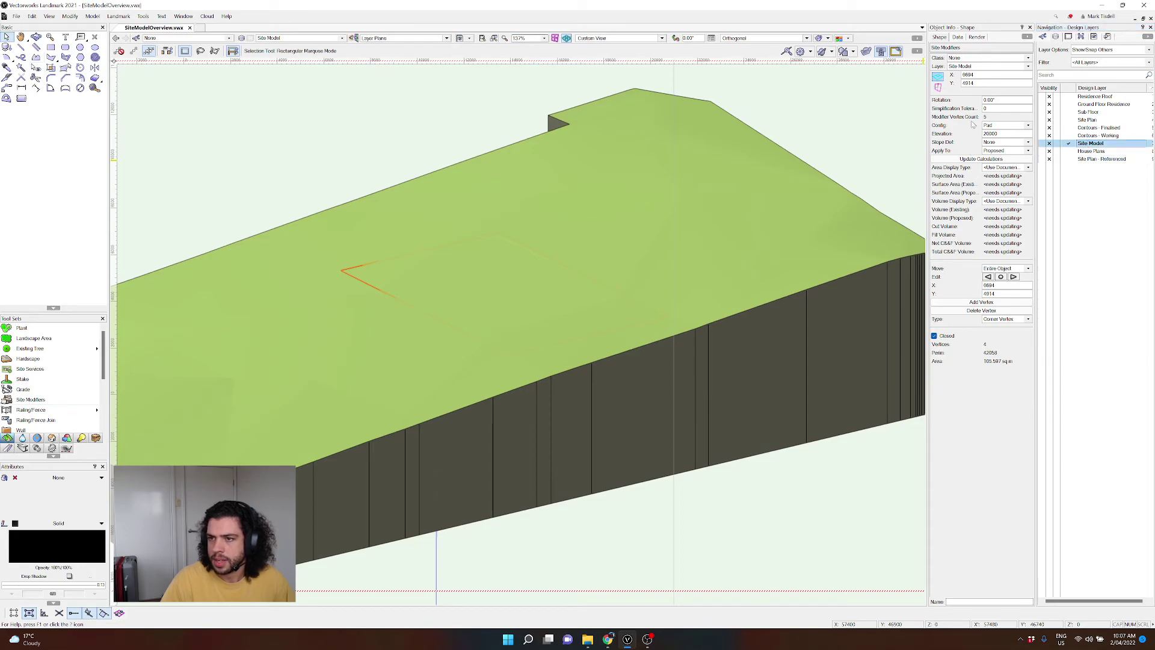
left_click(854, 149)
left_click(805, 201)
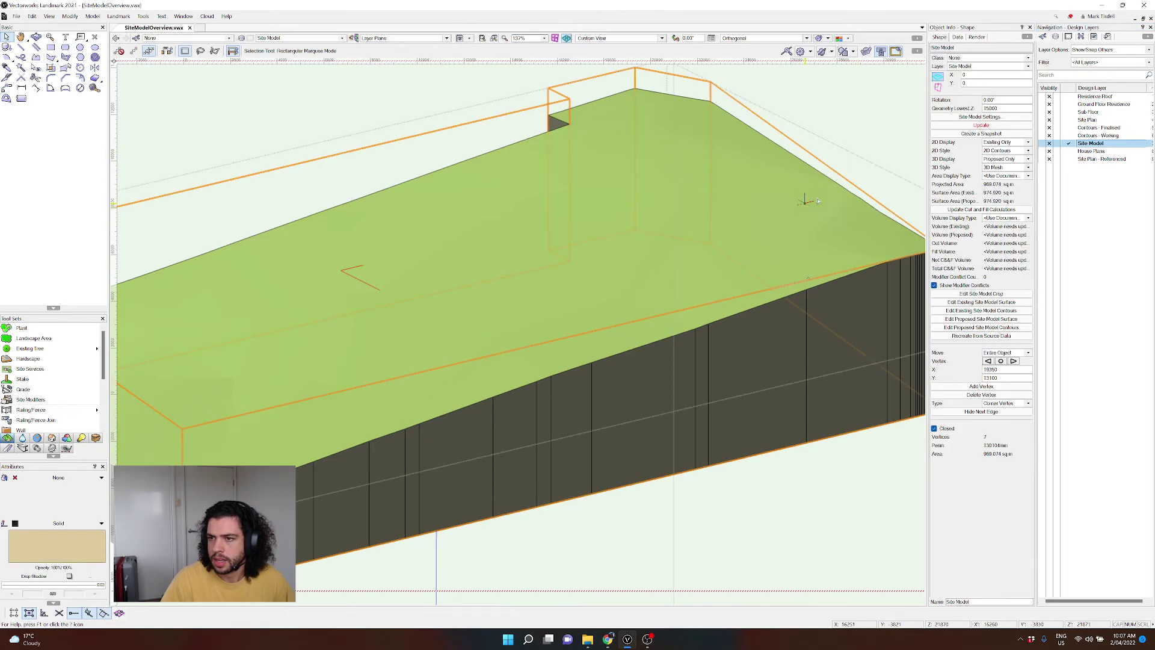
Step: Update the site model with the new pad and orbit around the regraded site
left_click(969, 127)
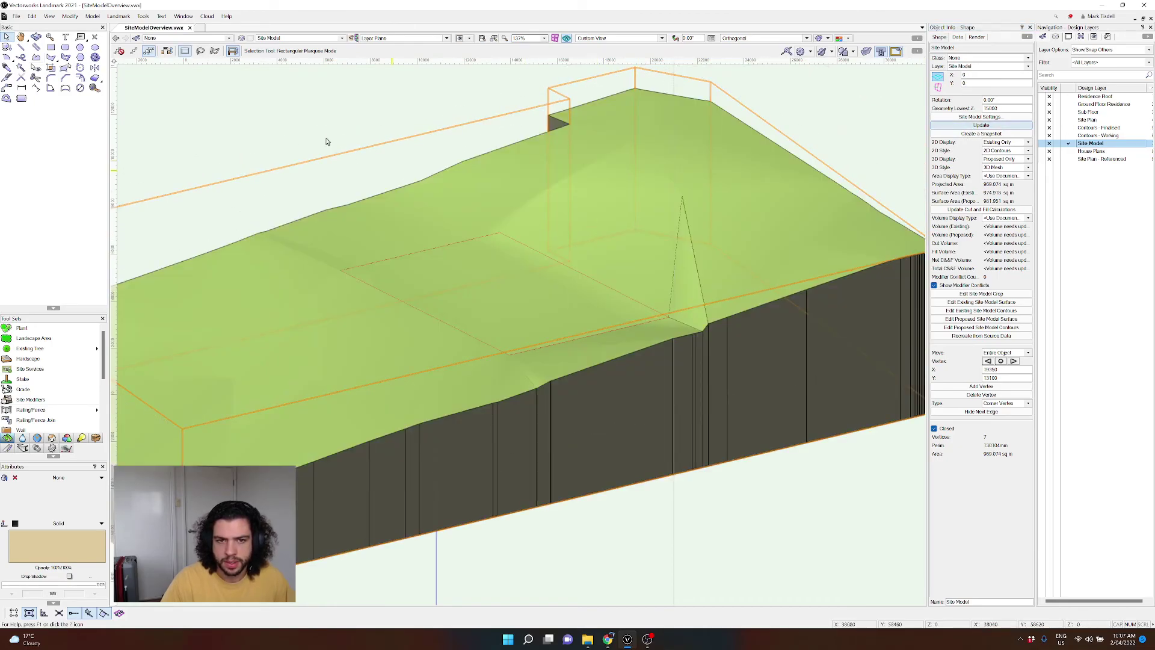
left_click(263, 128)
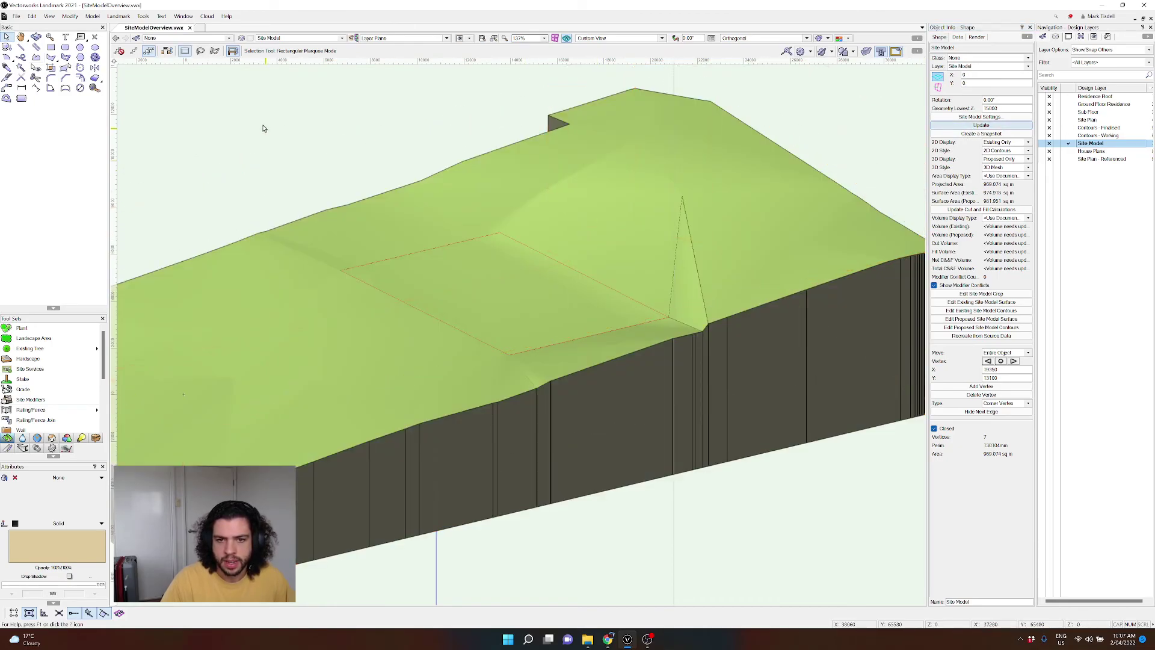
middle_click_drag(263, 129, 441, 142, "ctrl")
middle_click_drag(623, 193, 227, 250)
middle_click_drag(210, 367, 569, 297, "ctrl")
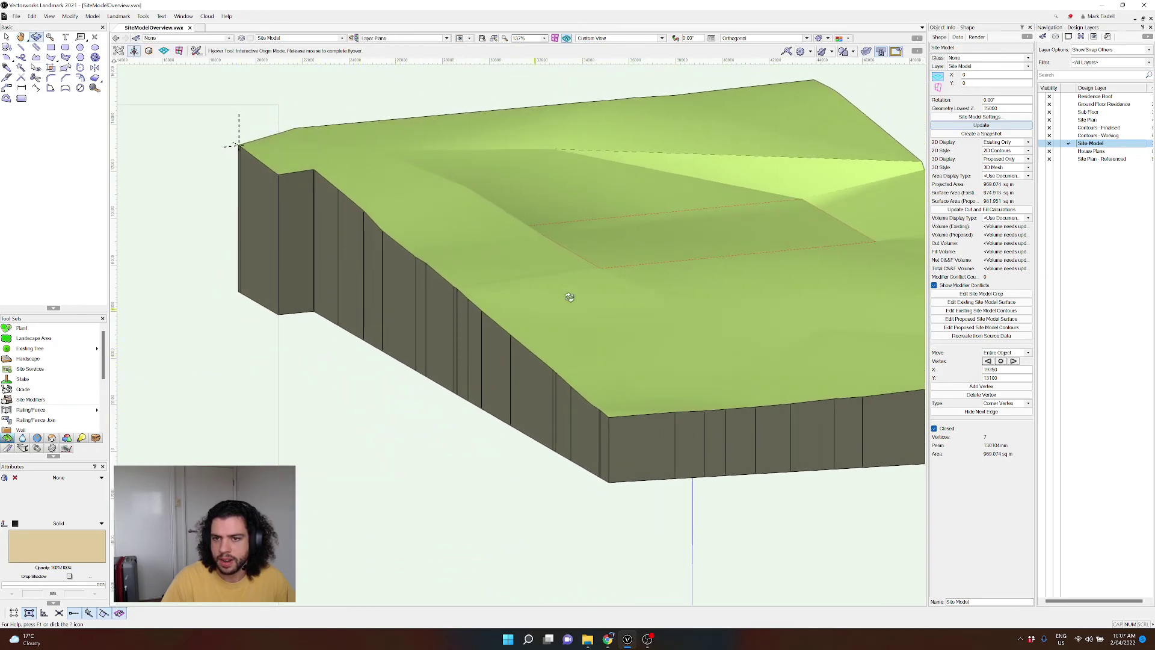
Step: Orbit from several angles, including near top-down, to inspect the pad slopes in the terrain
left_click(274, 343)
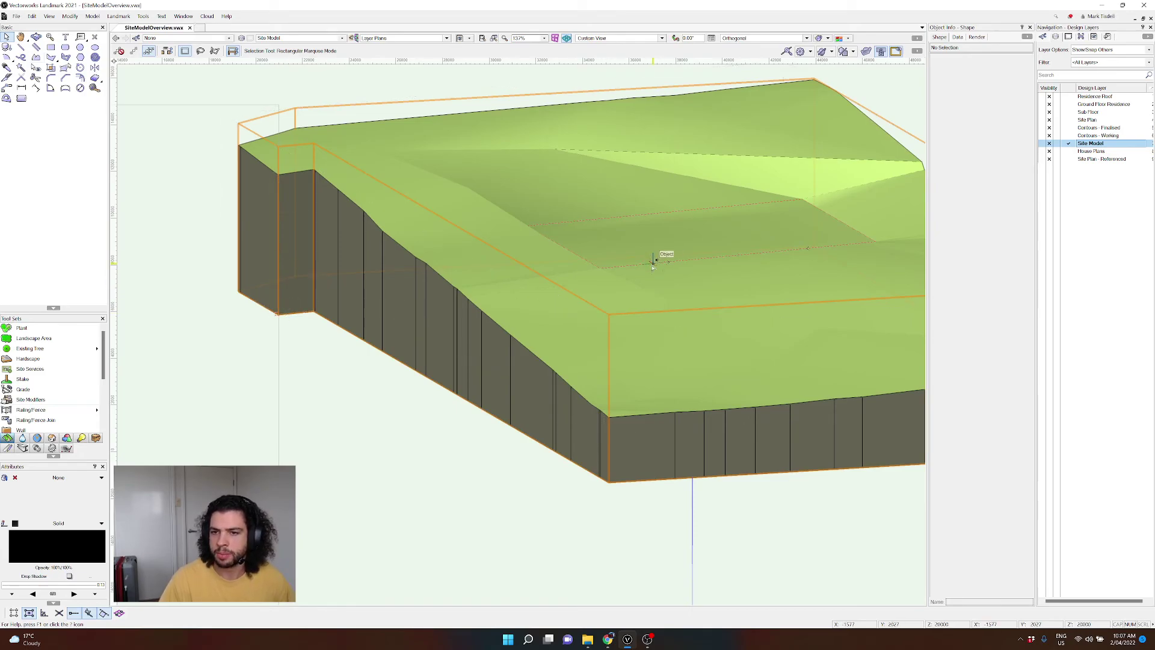
scroll(415, 234, "down", 3)
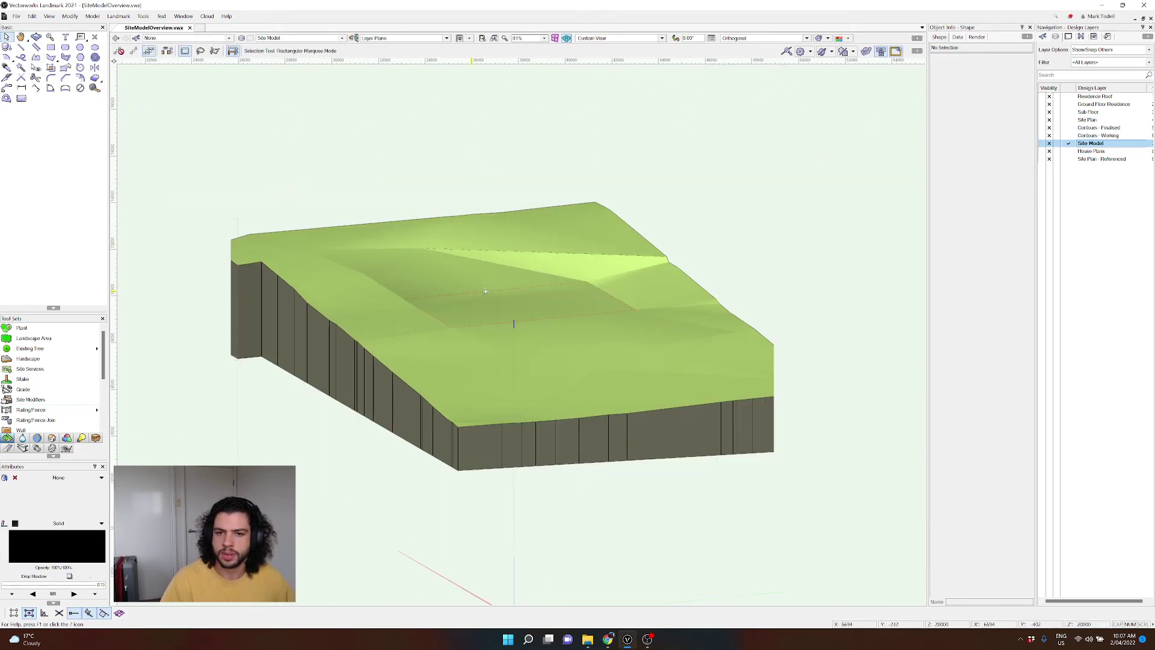
middle_click_drag(729, 214, 634, 142)
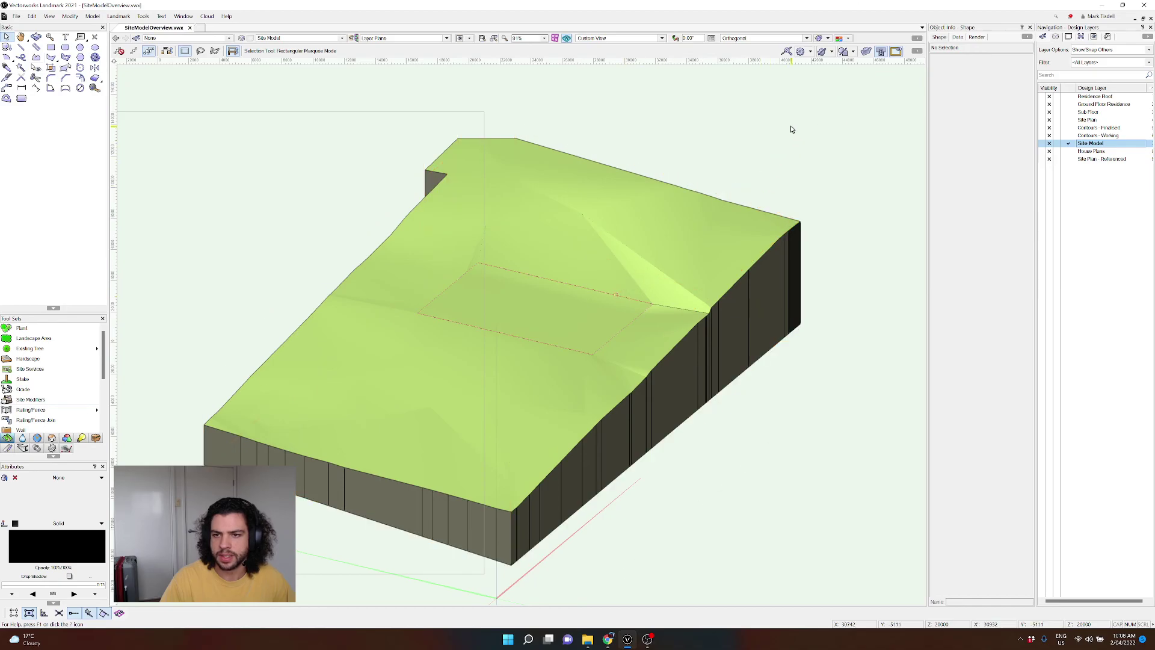
middle_click_drag(631, 179, 643, 158, "ctrl")
middle_click_drag(557, 187, 493, 183, "ctrl")
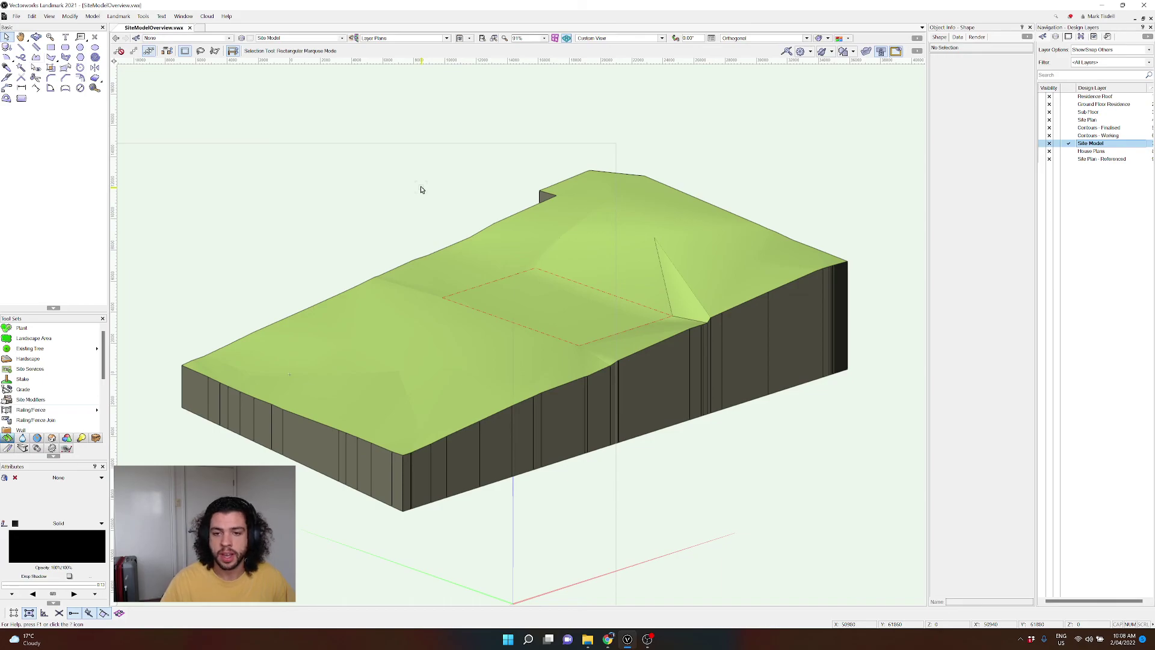
middle_click_drag(390, 186, 386, 215)
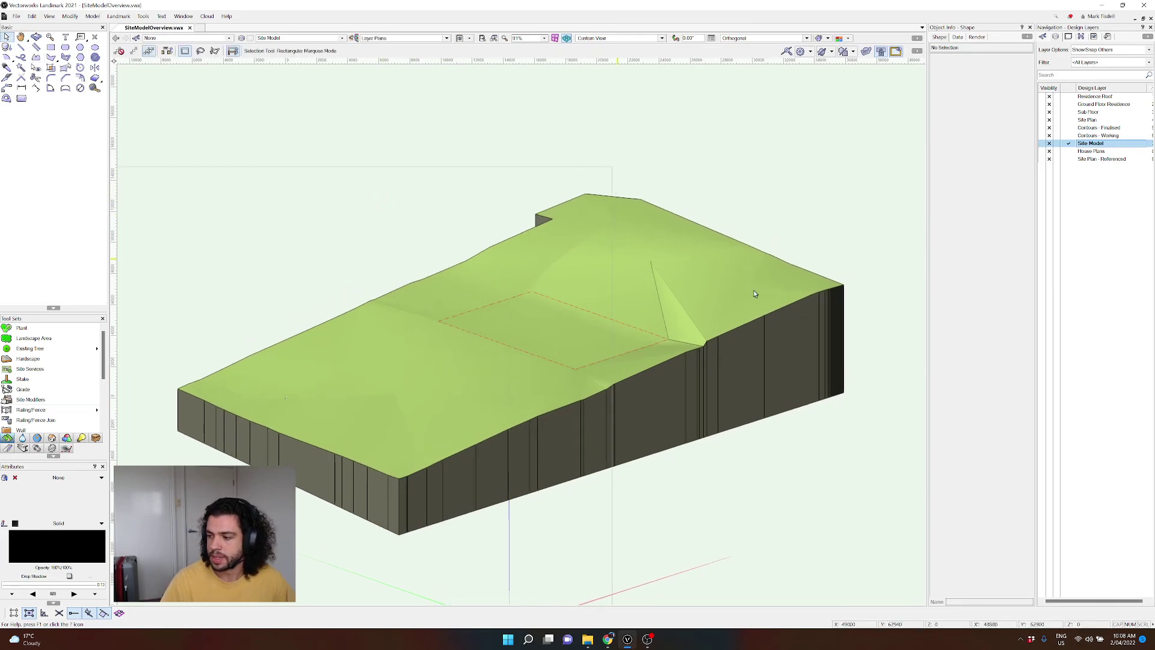